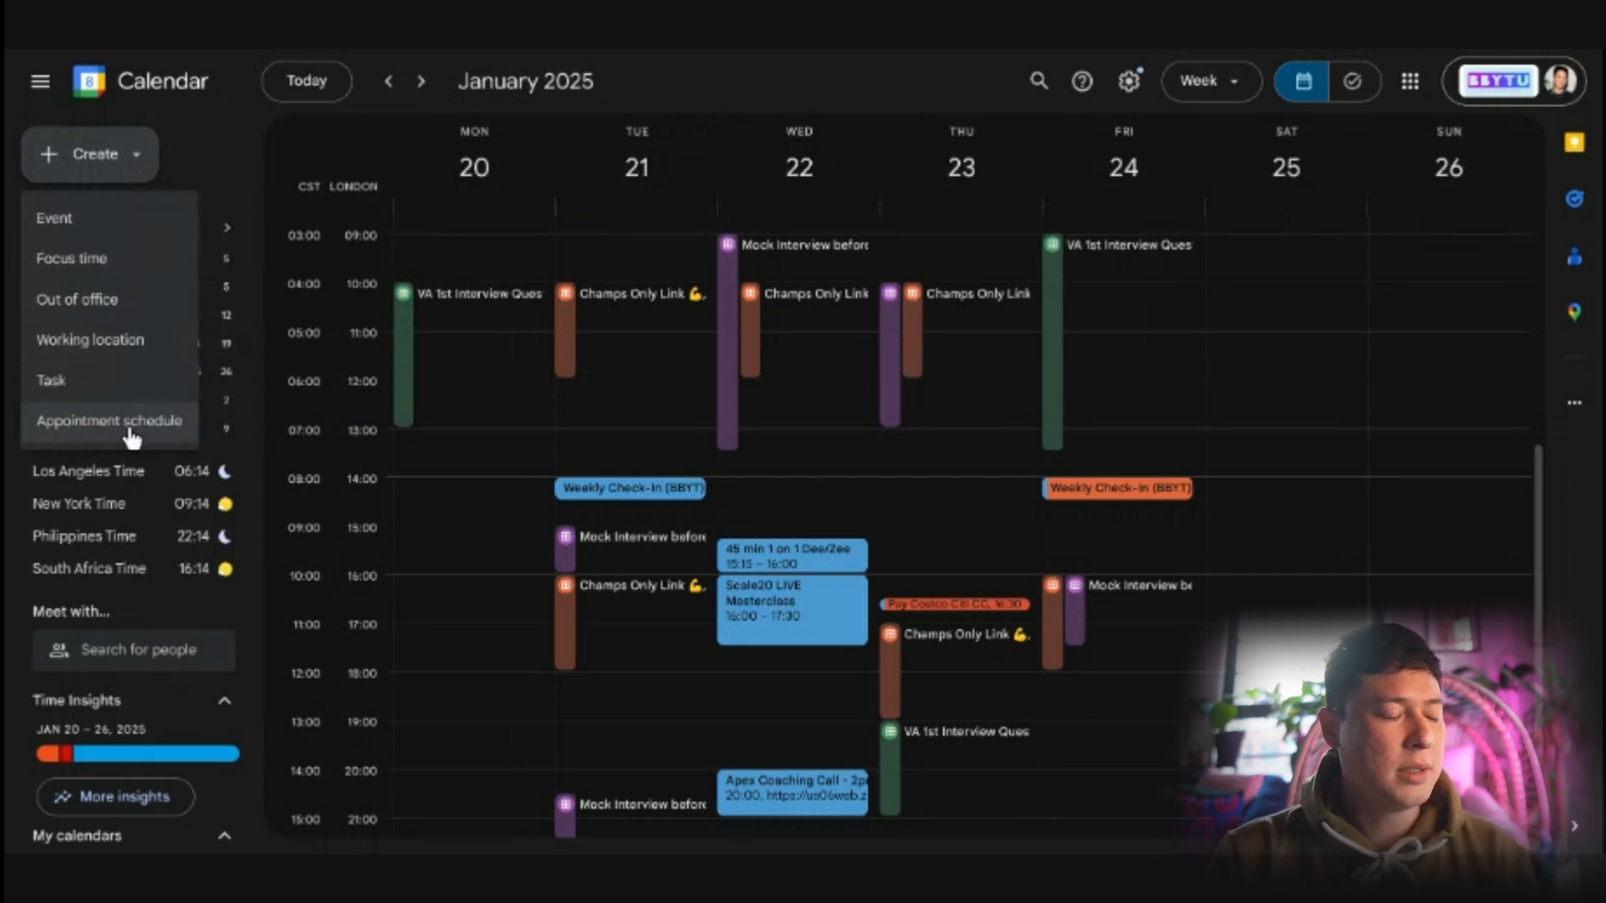
# Step: Create a new appointment schedule and show the week of January 20–26, 2025 in the calendar
pyautogui.click(200, 425)
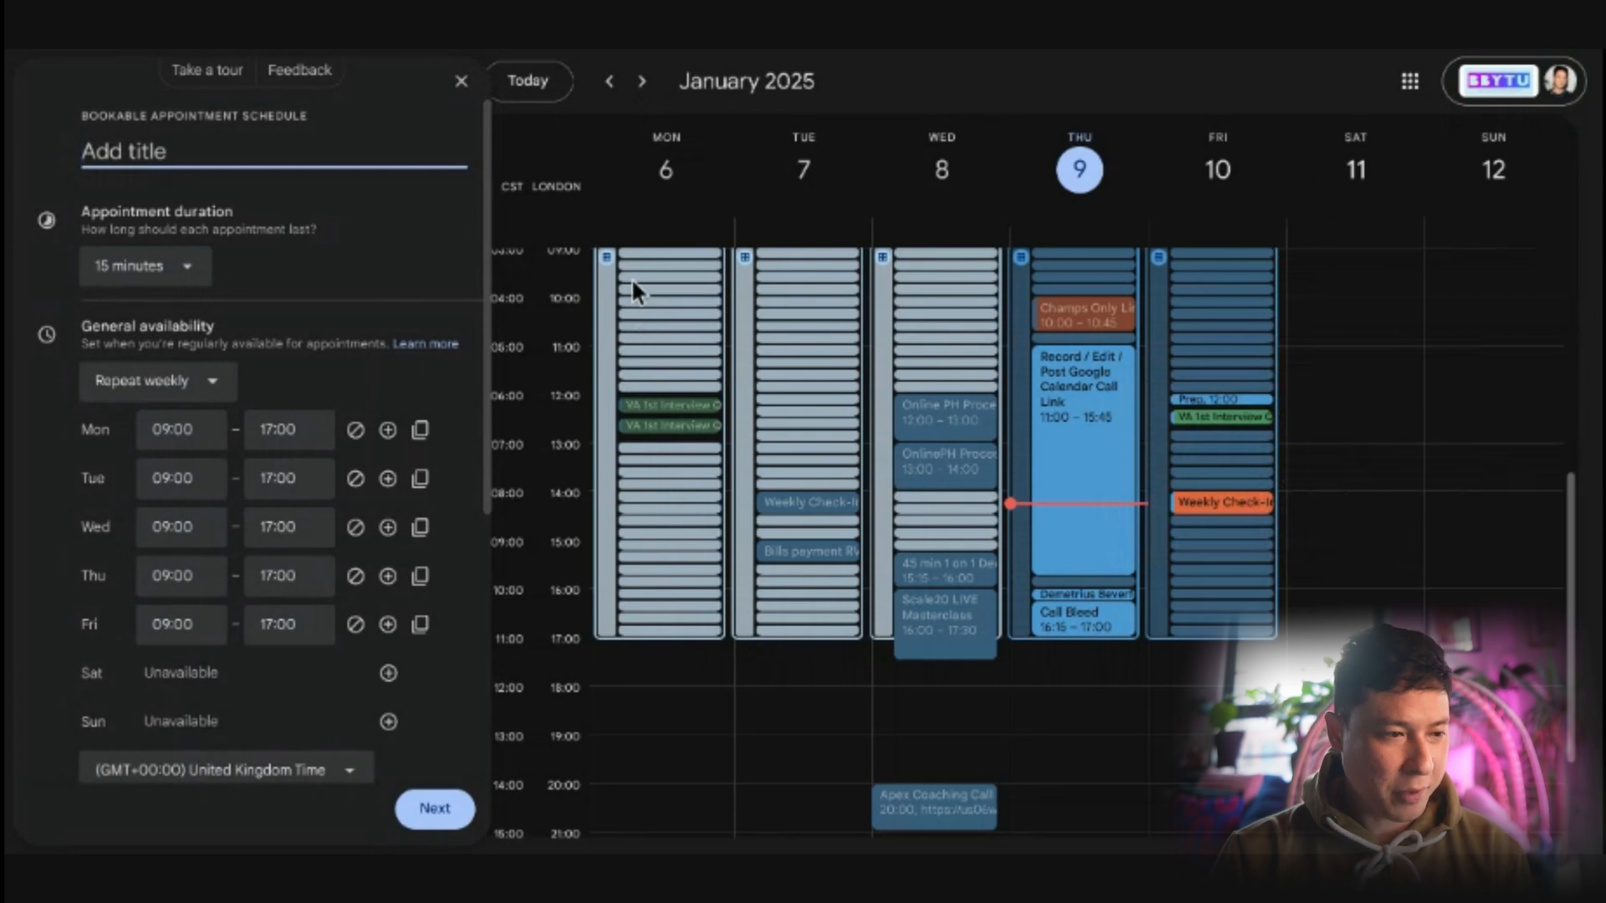
pyautogui.click(640, 84)
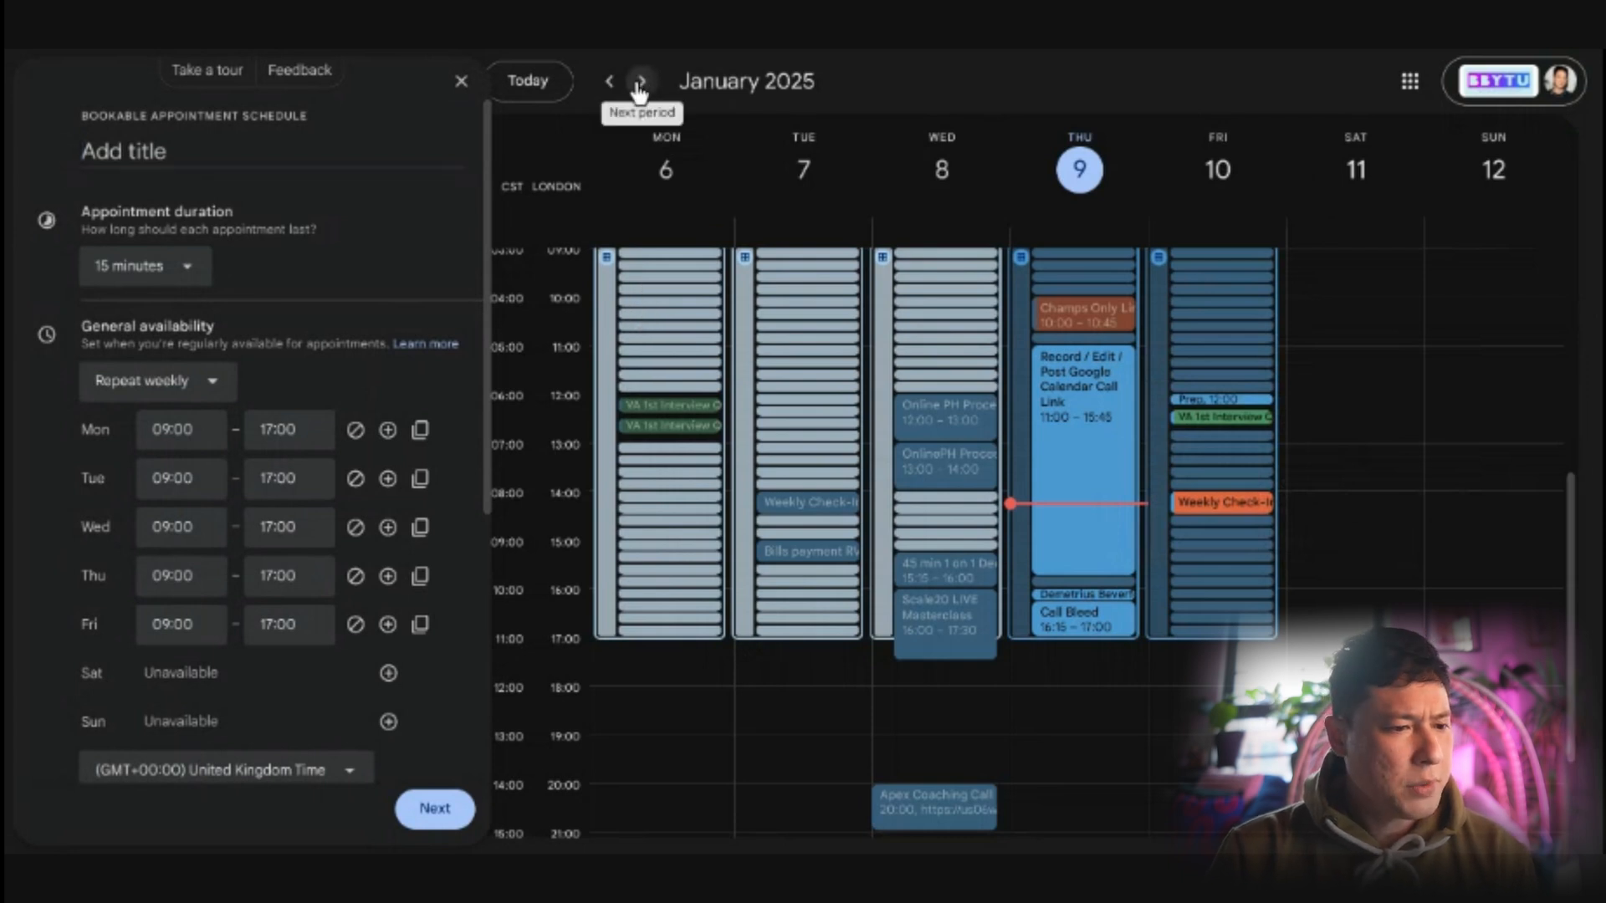
pyautogui.click(641, 84)
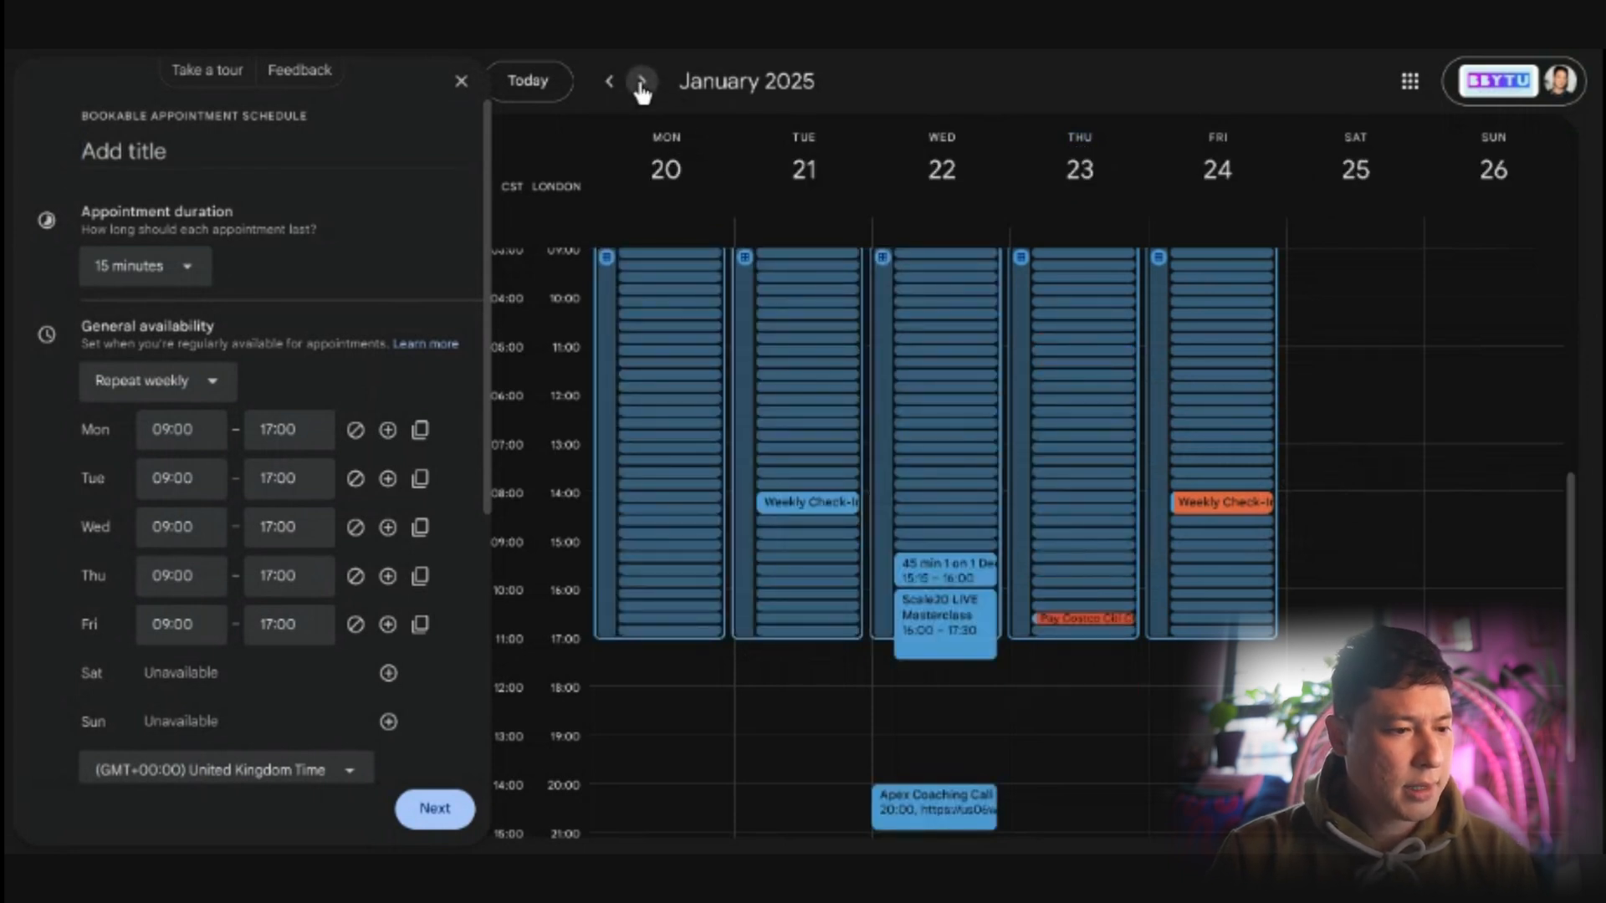
pyautogui.scroll(3, 841, 348)
# Step: Title the appointment schedule "YouTube 101"
pyautogui.click(149, 138)
pyautogui.write('YoutT')
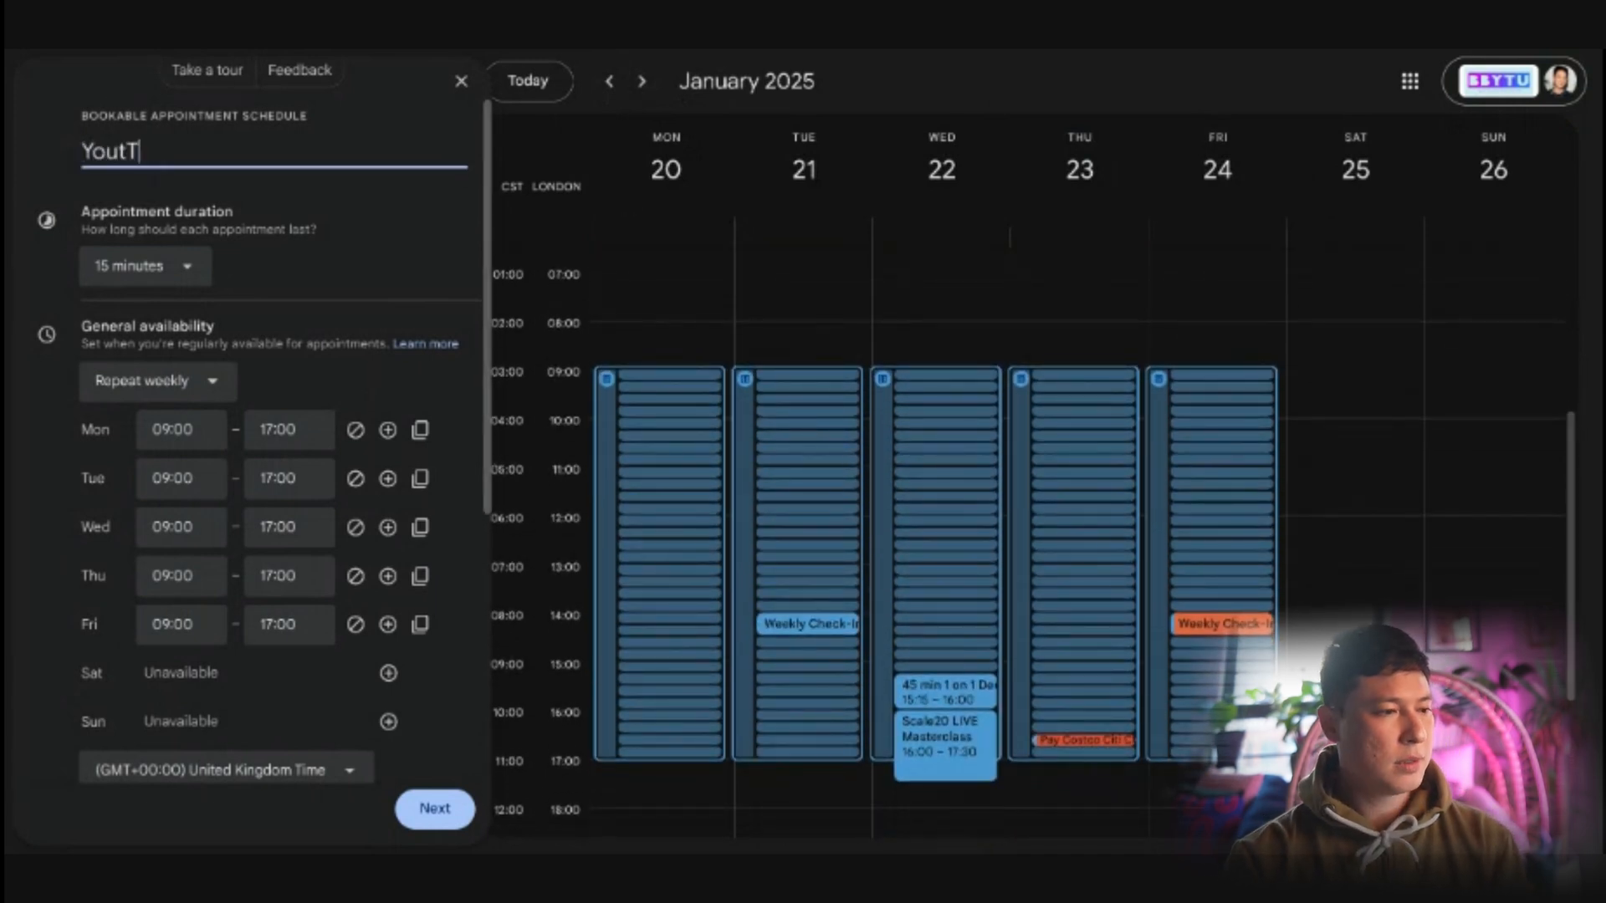
pyautogui.write('ube ')
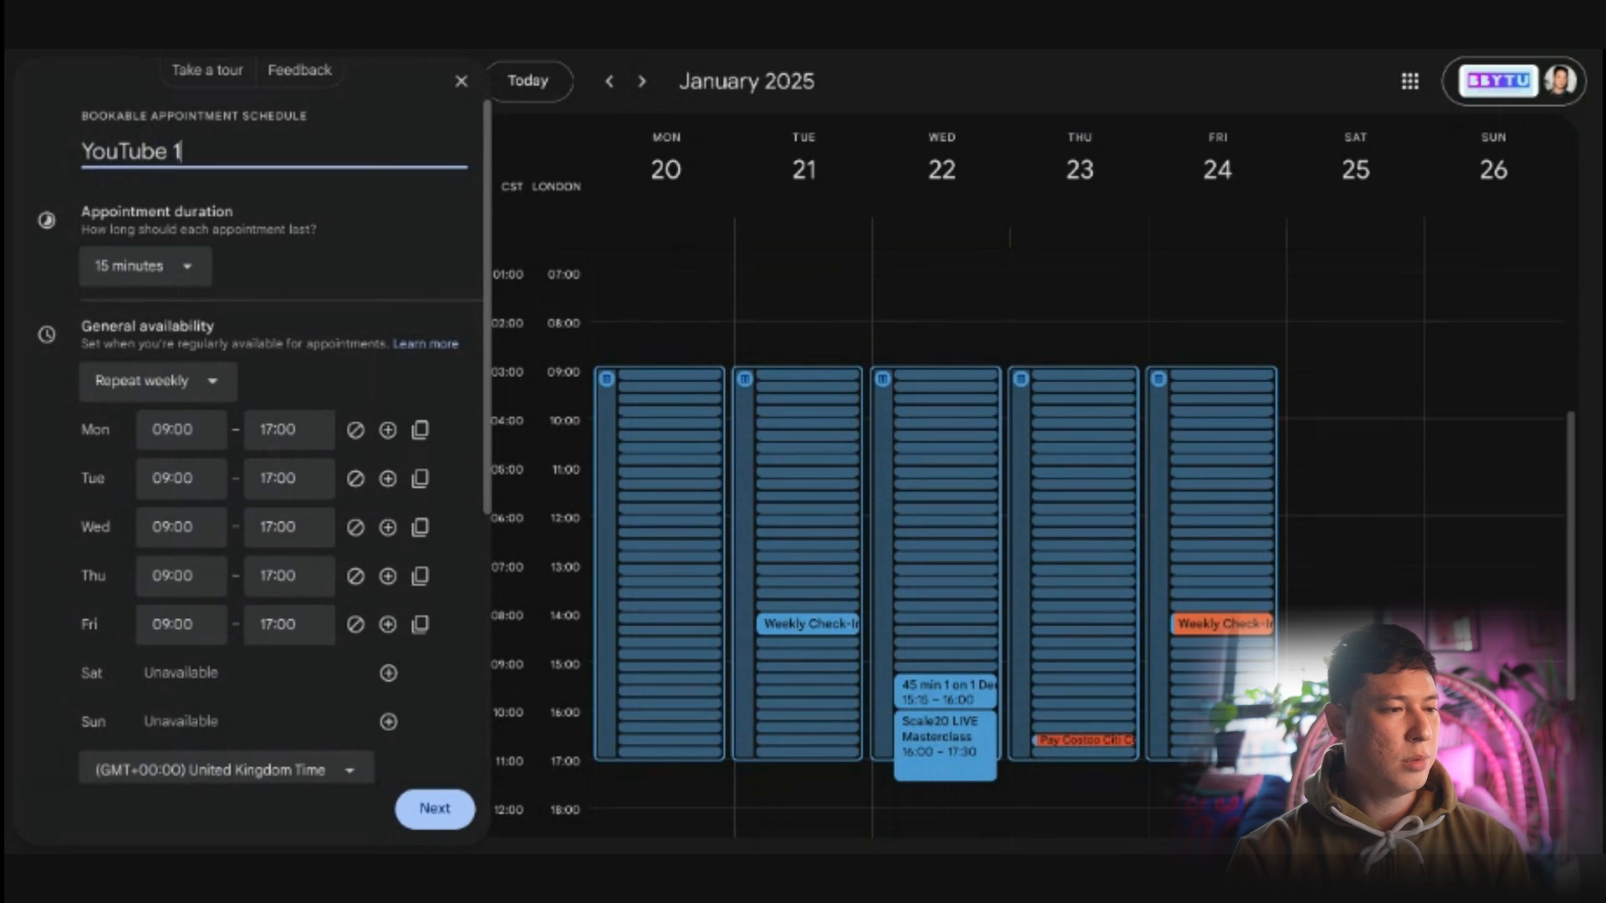
pyautogui.write('101')
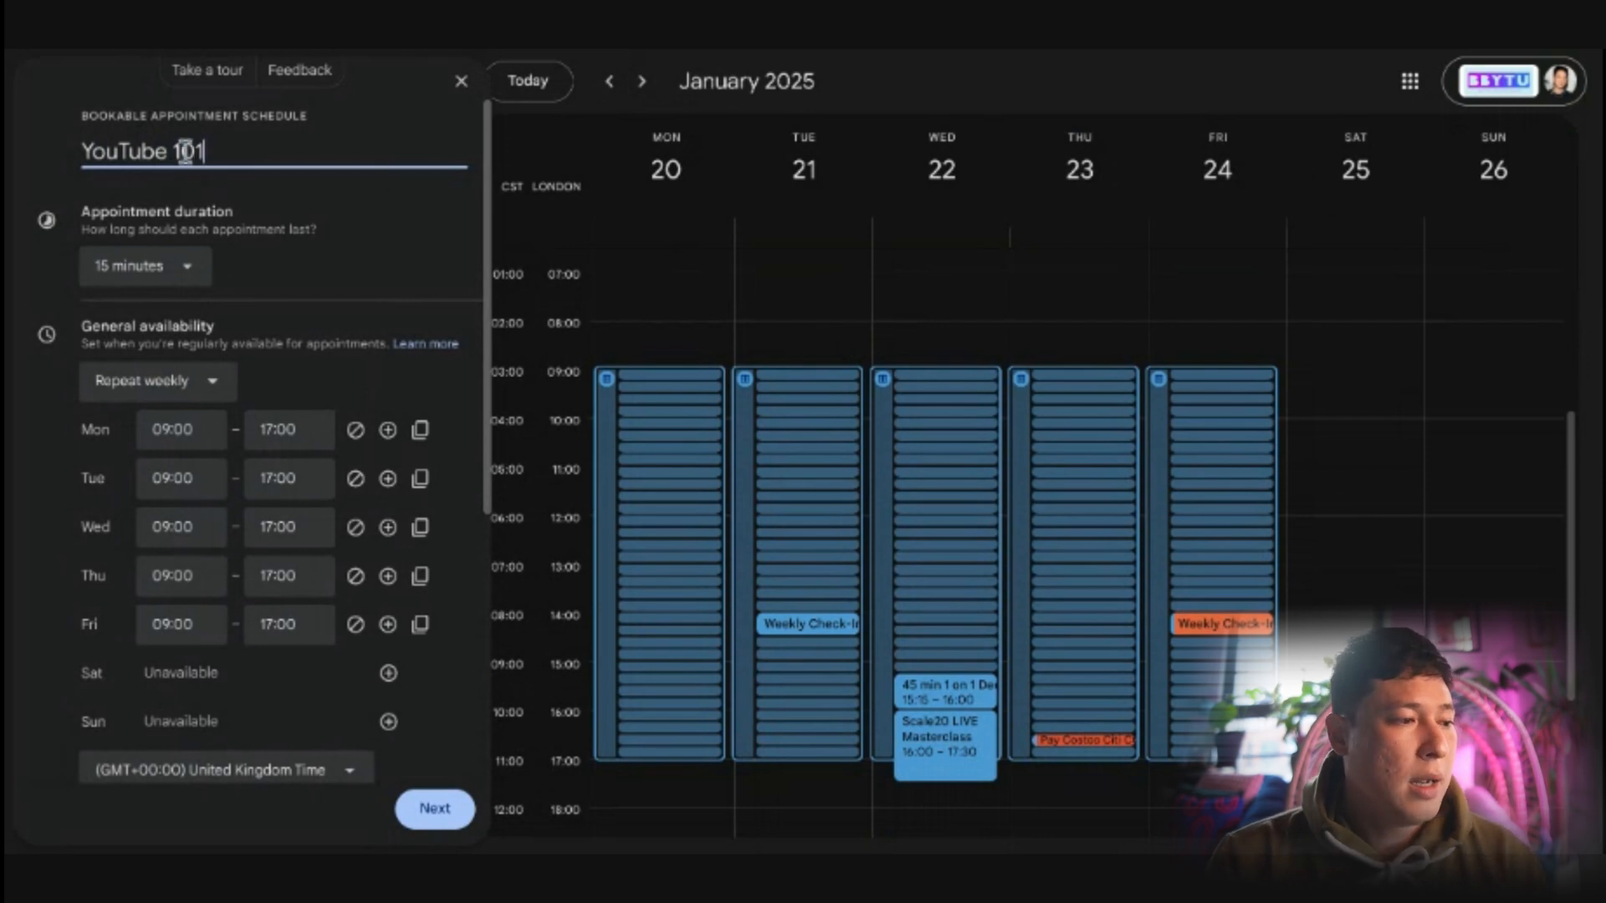
pyautogui.tripleClick(229, 155)
pyautogui.click(243, 162)
pyautogui.moveTo(209, 153); pyautogui.dragTo(233, 183)
# Step: Try an appointment duration of 1 hour, and settle on 45 minutes
pyautogui.scroll(-1, 125, 167)
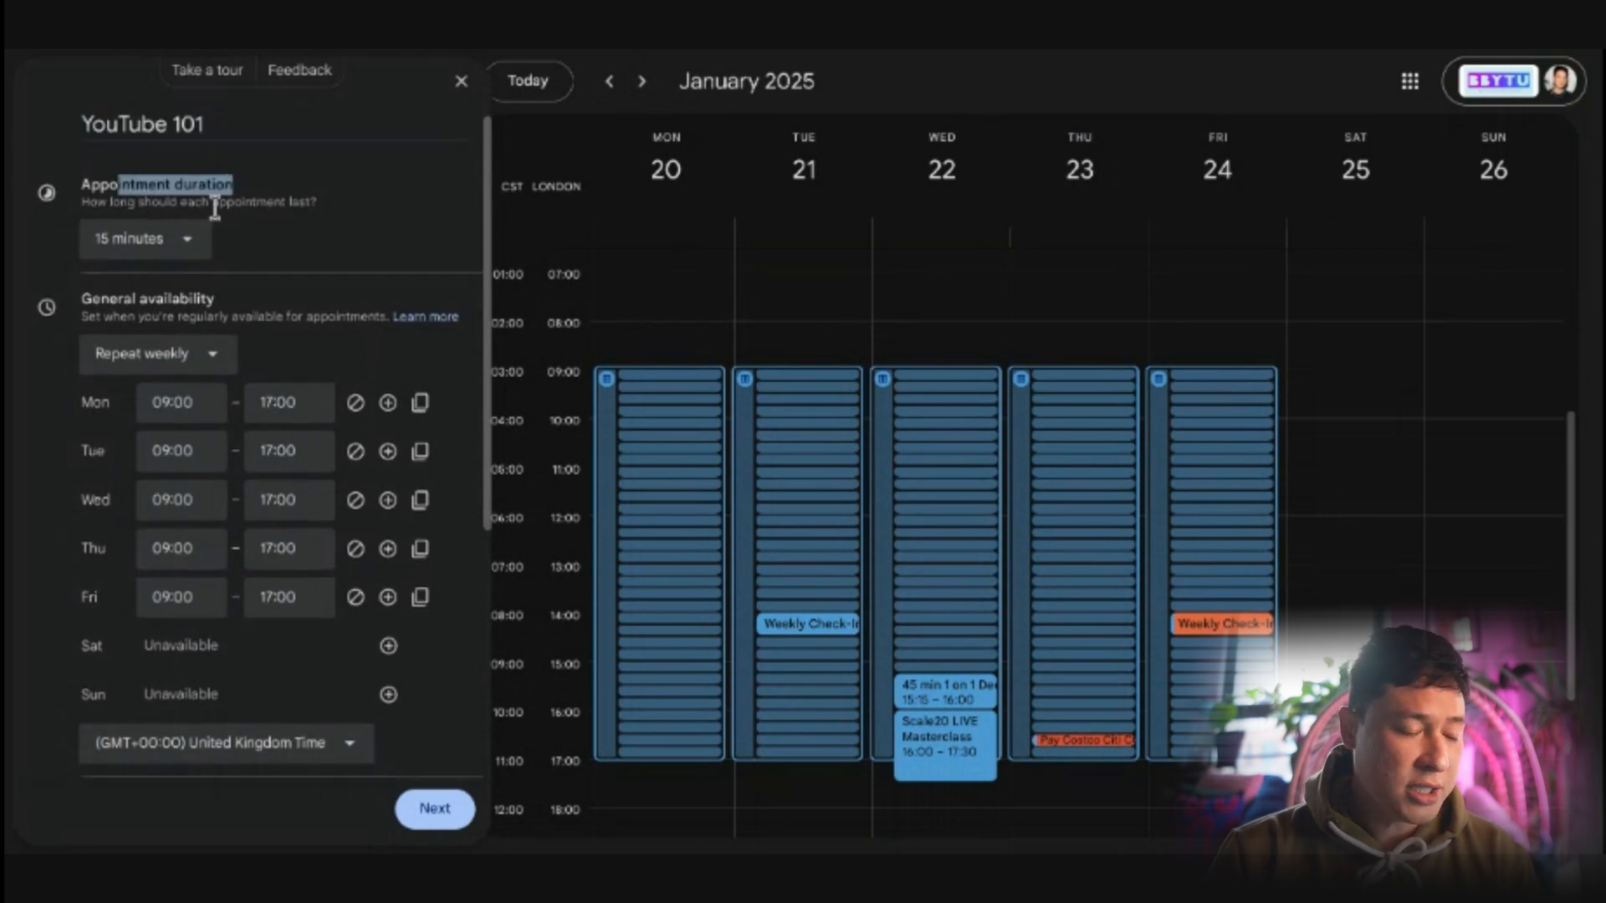
pyautogui.click(196, 245)
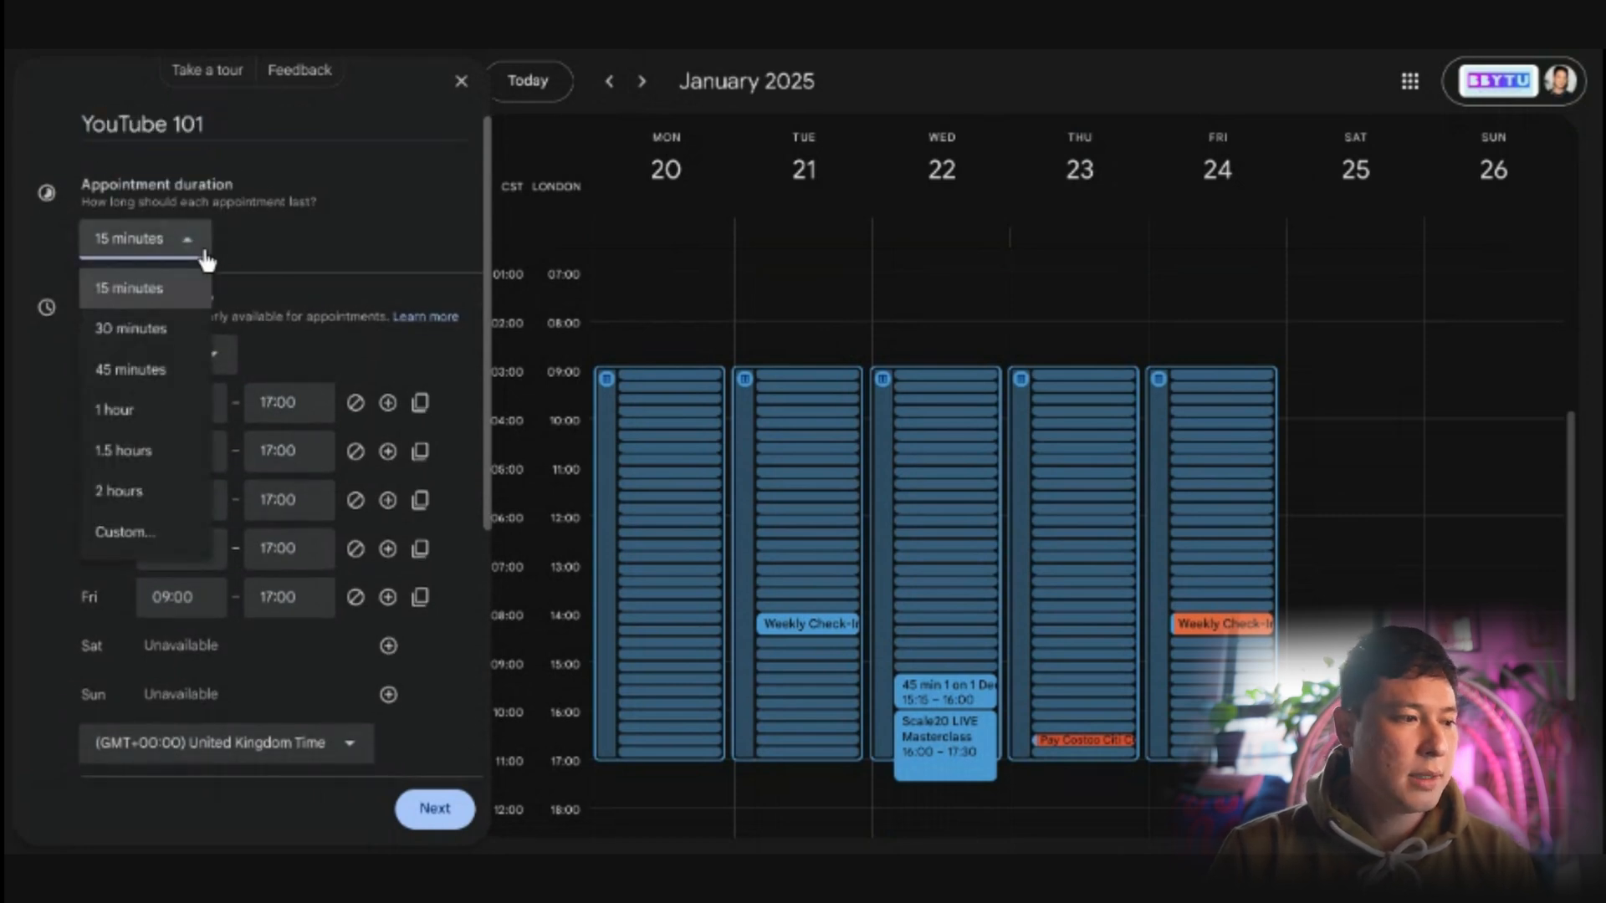
pyautogui.click(167, 409)
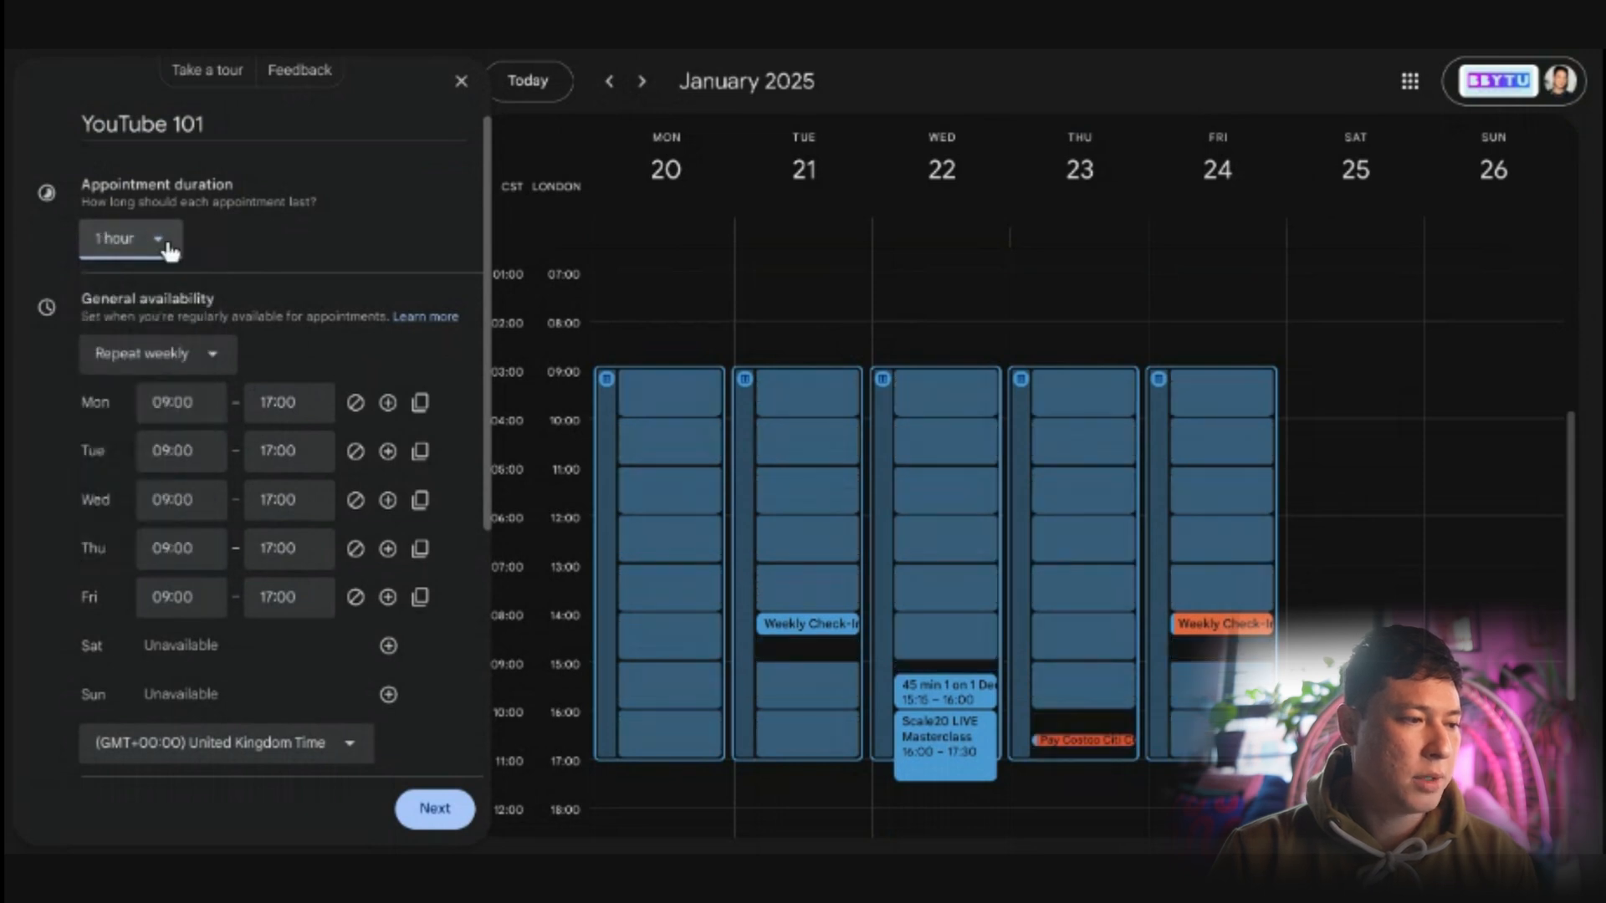
pyautogui.click(170, 251)
pyautogui.click(158, 366)
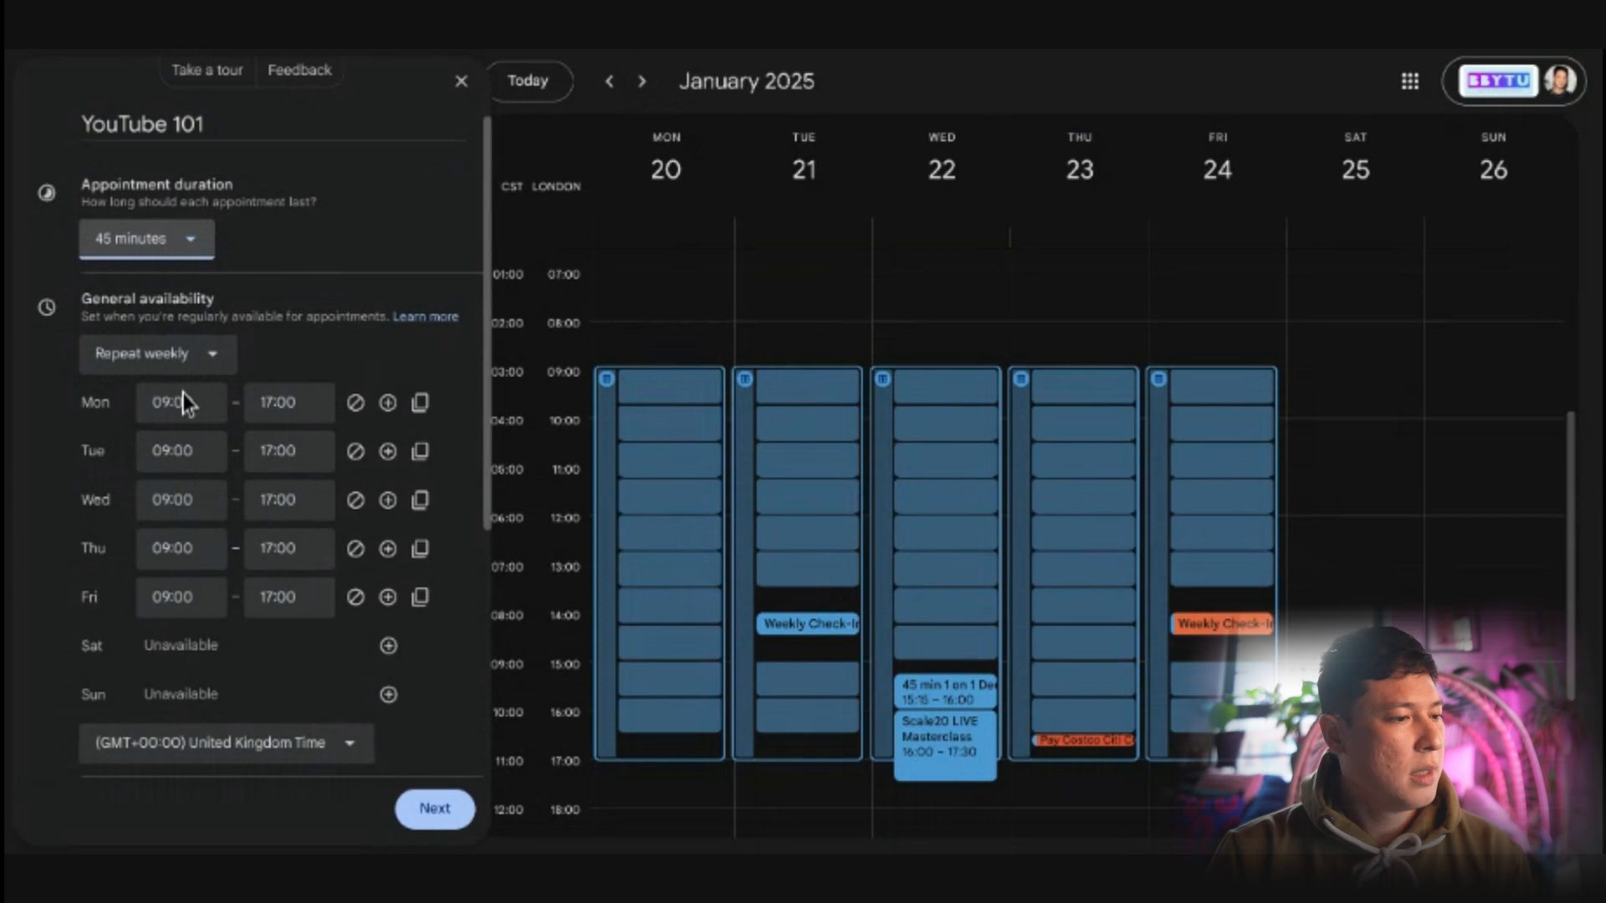
# Step: Try the non-repeating availability option, restore weekly repetition and return to the week of January 20–26
pyautogui.scroll(-1, 278, 236)
pyautogui.moveTo(91, 219); pyautogui.dragTo(260, 239)
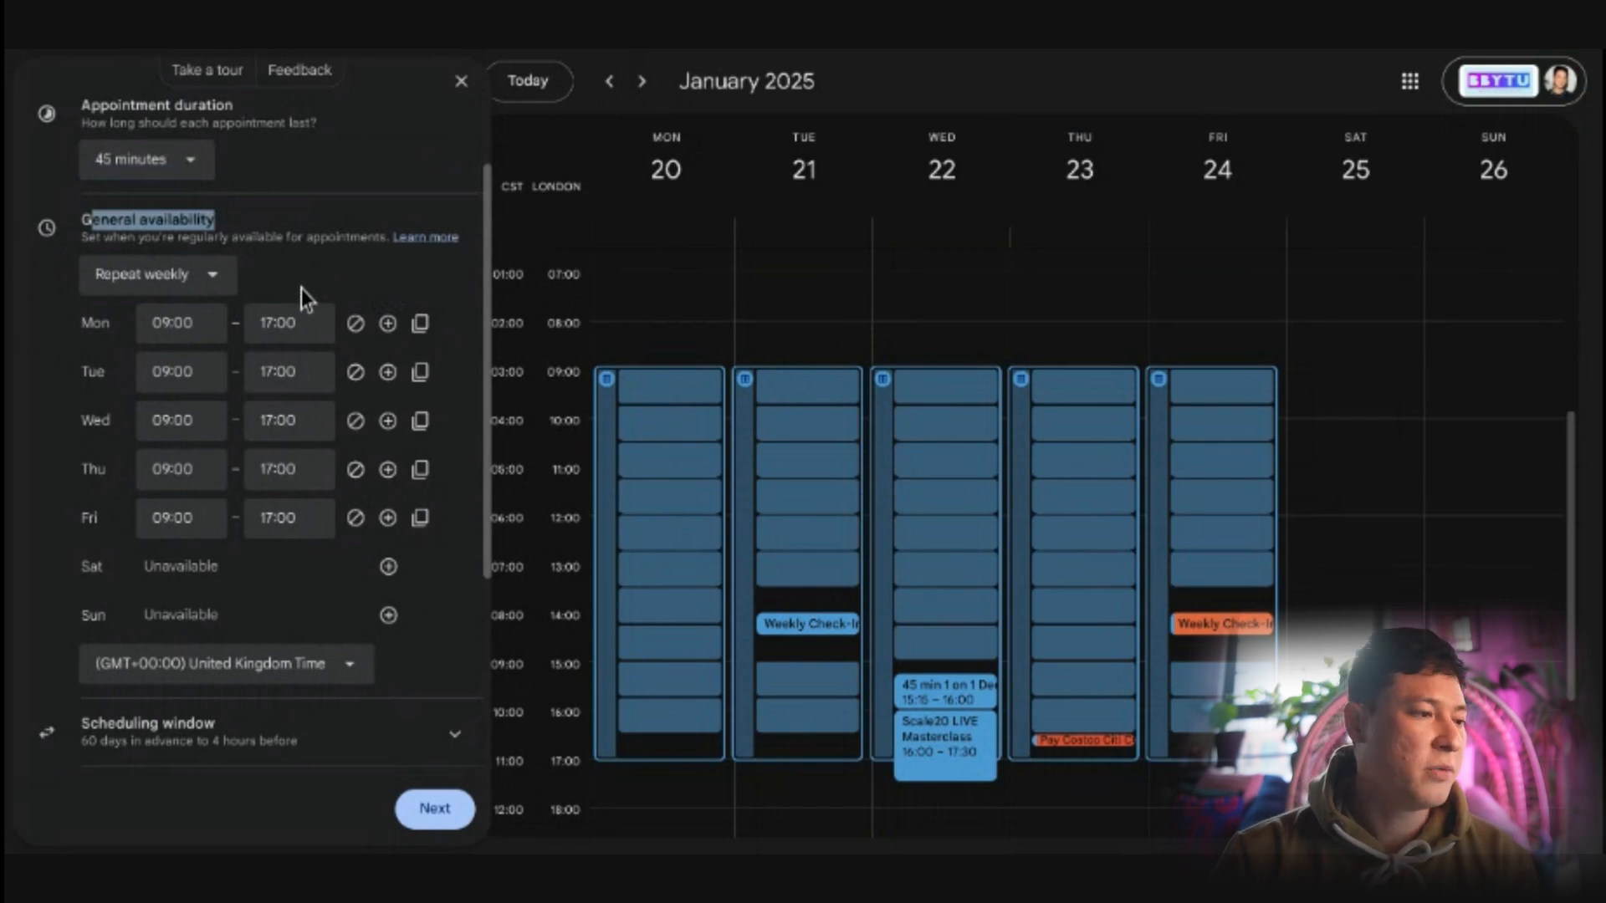
pyautogui.click(162, 287)
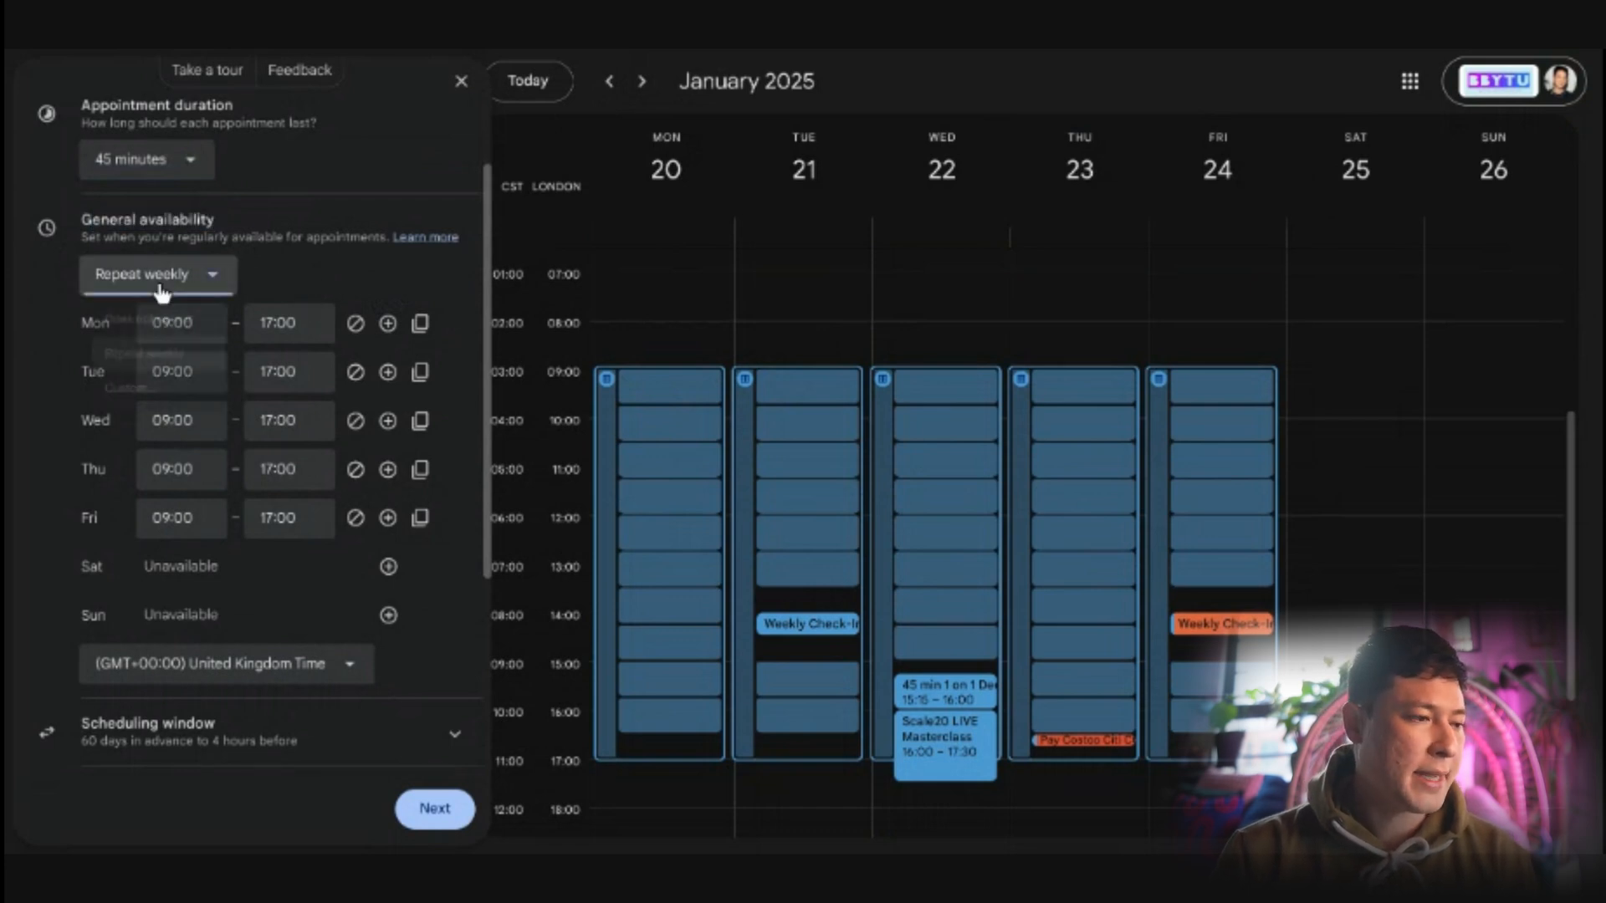
pyautogui.click(162, 321)
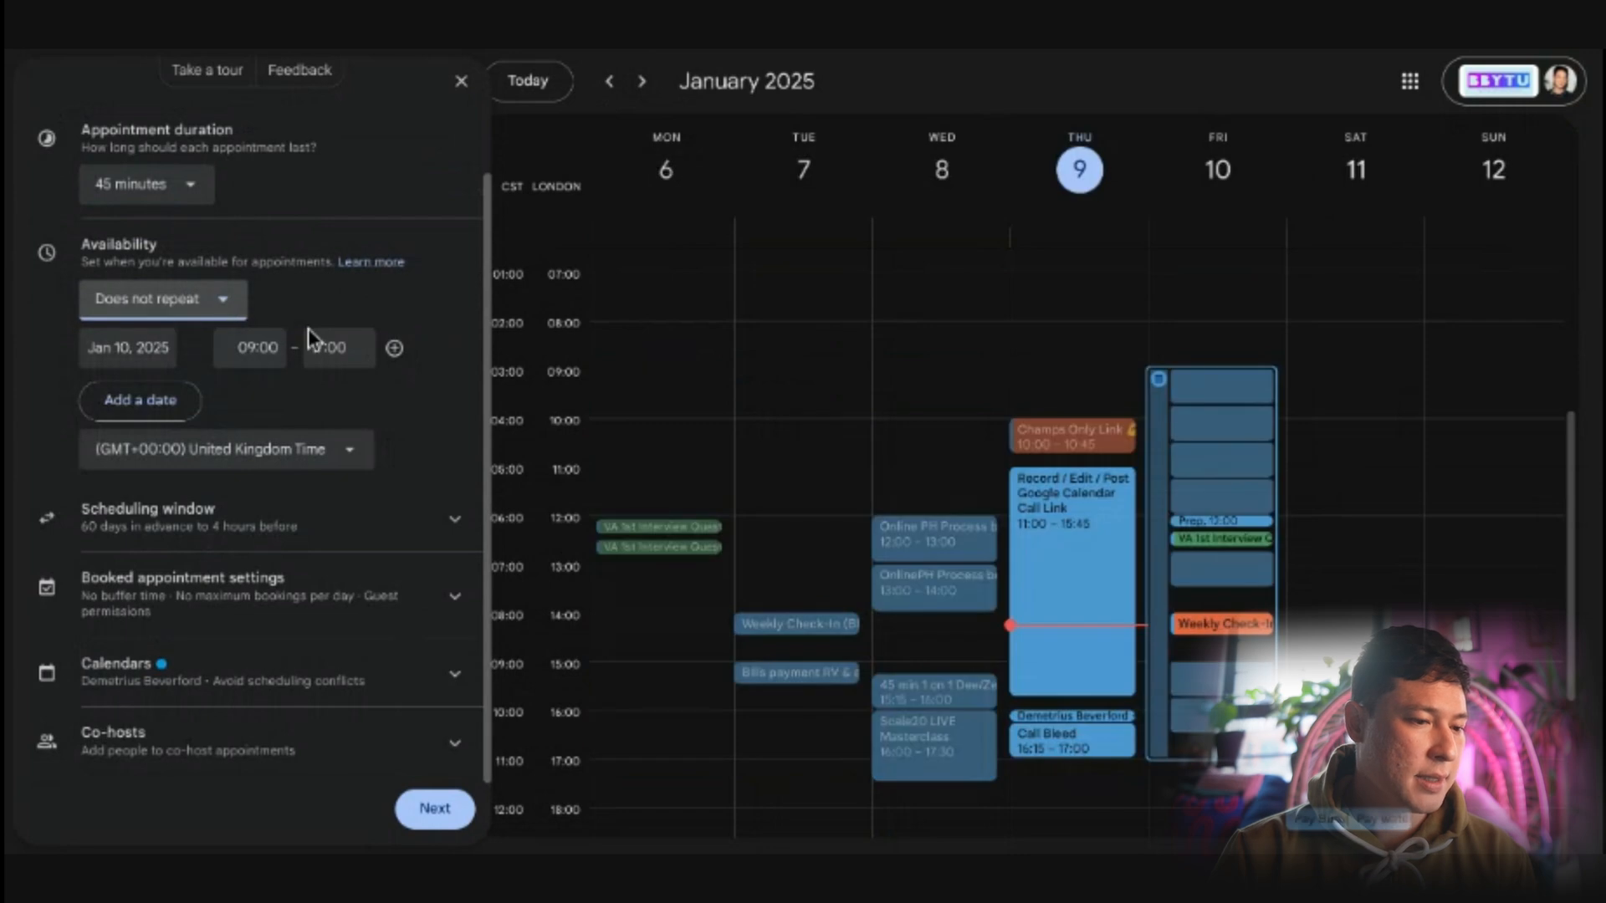
pyautogui.click(164, 279)
pyautogui.click(151, 387)
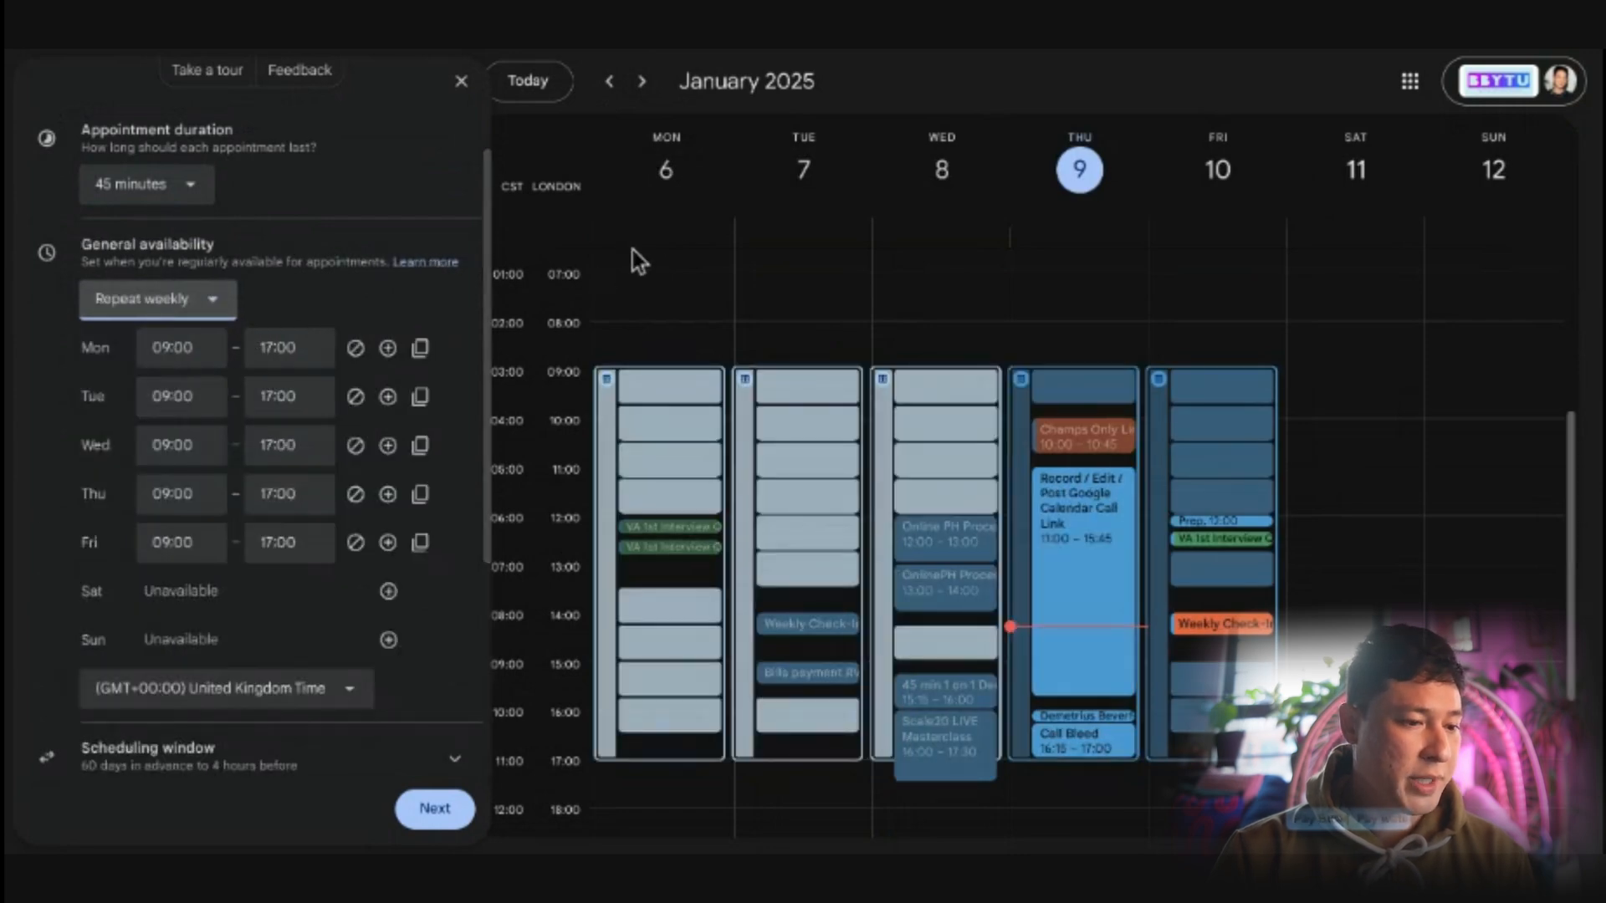
pyautogui.click(641, 81)
pyautogui.click(642, 81)
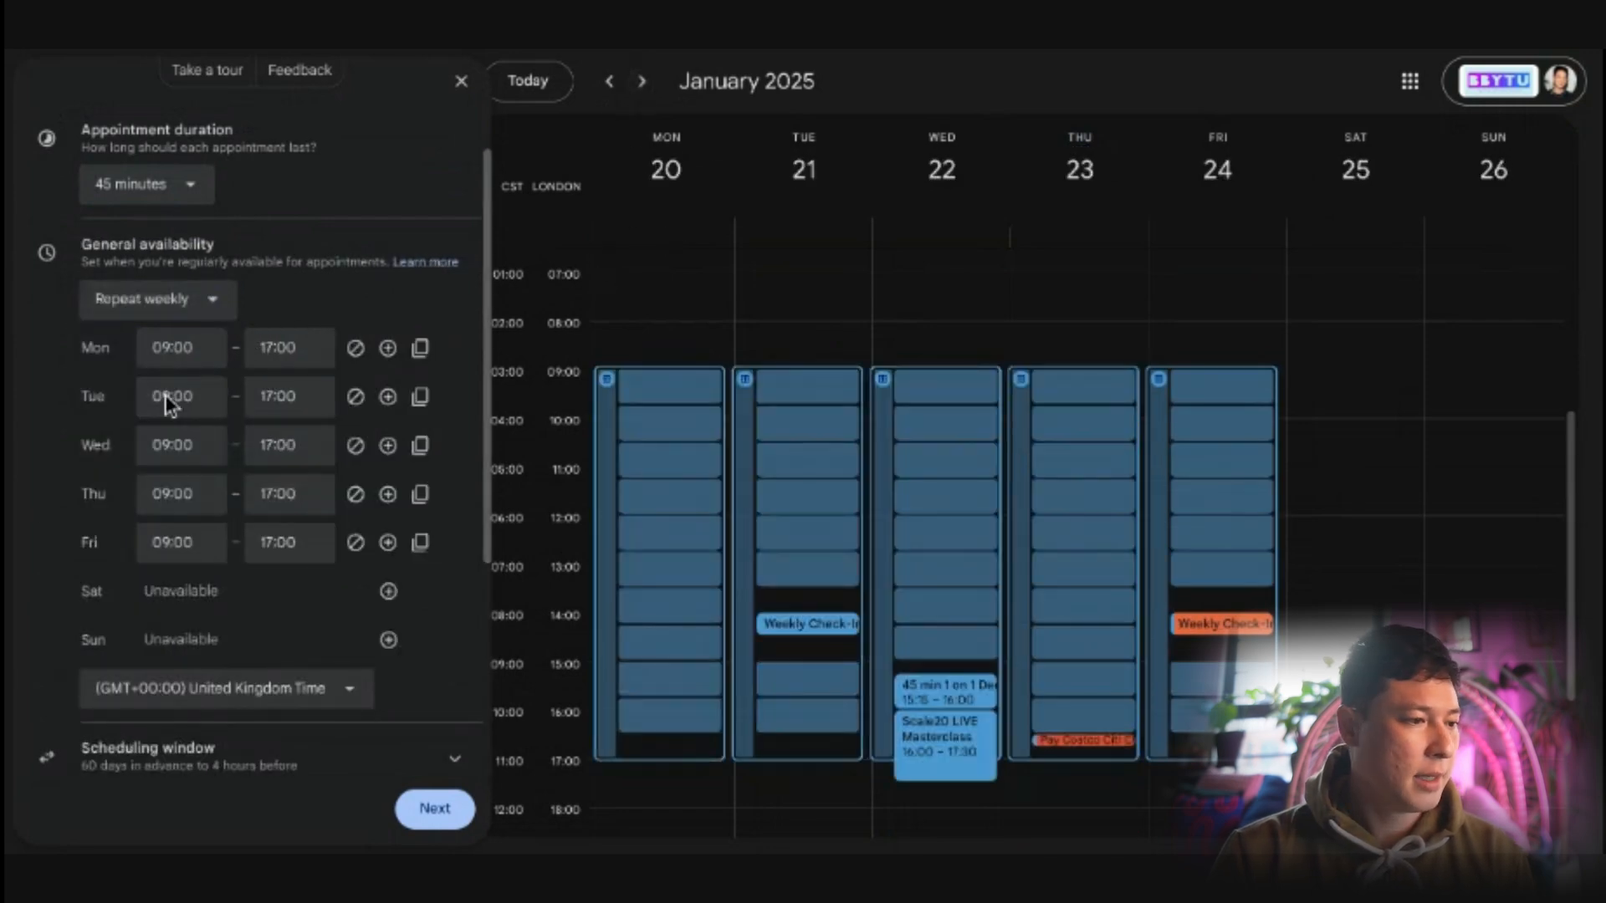
# Step: Examine the custom recurrence options for the general availability without applying them
pyautogui.scroll(-1, 192, 297)
pyautogui.click(191, 280)
pyautogui.click(151, 389)
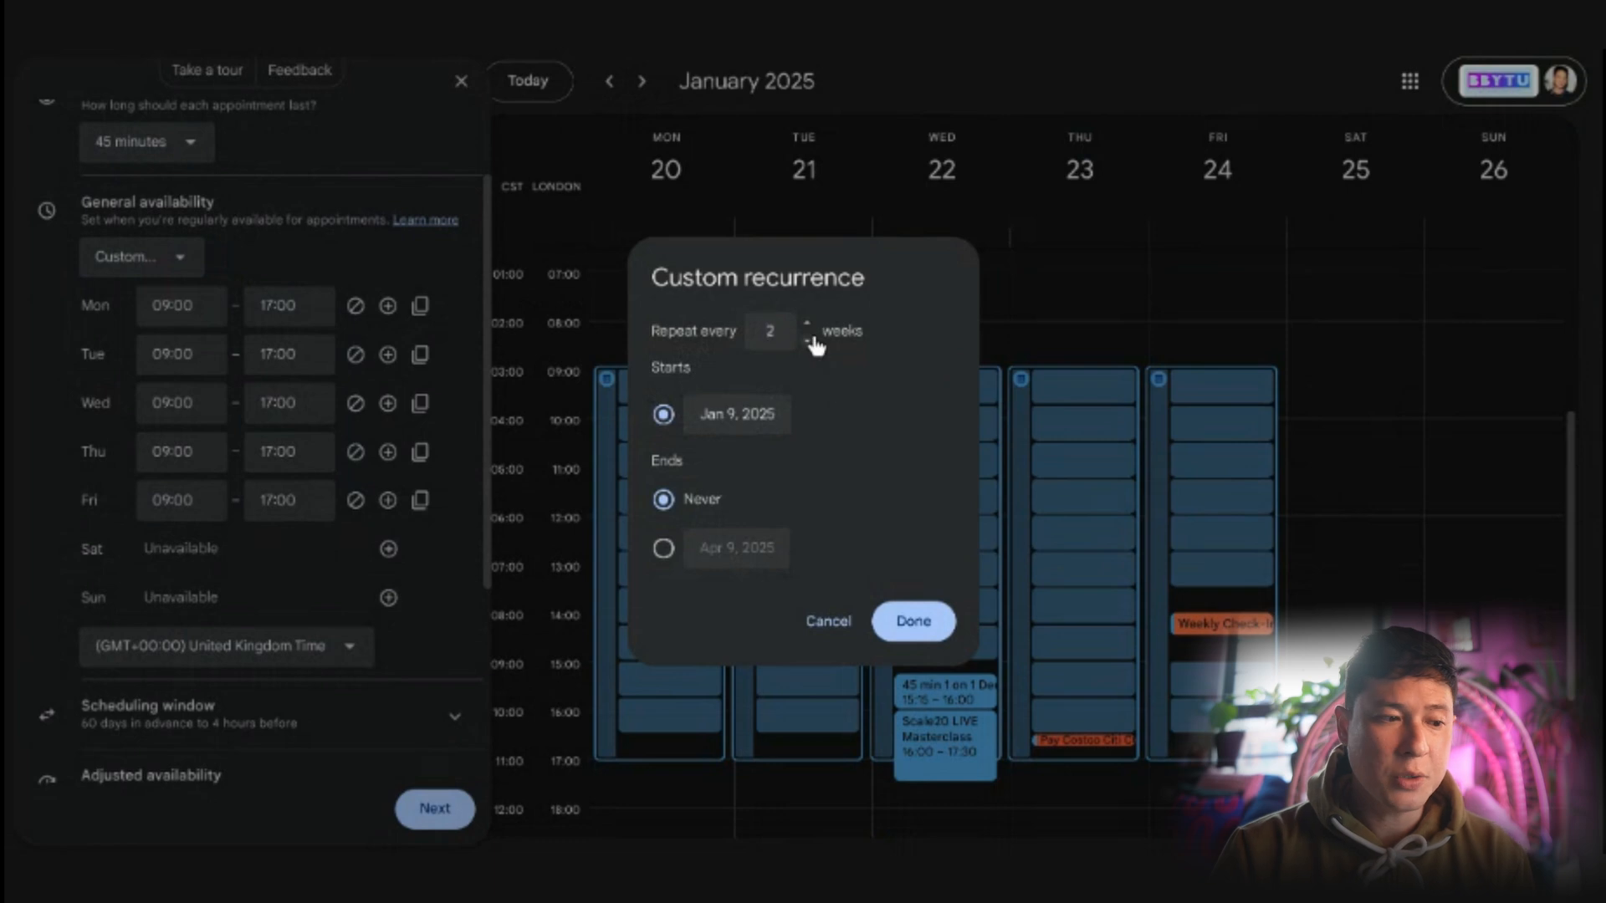
pyautogui.click(824, 621)
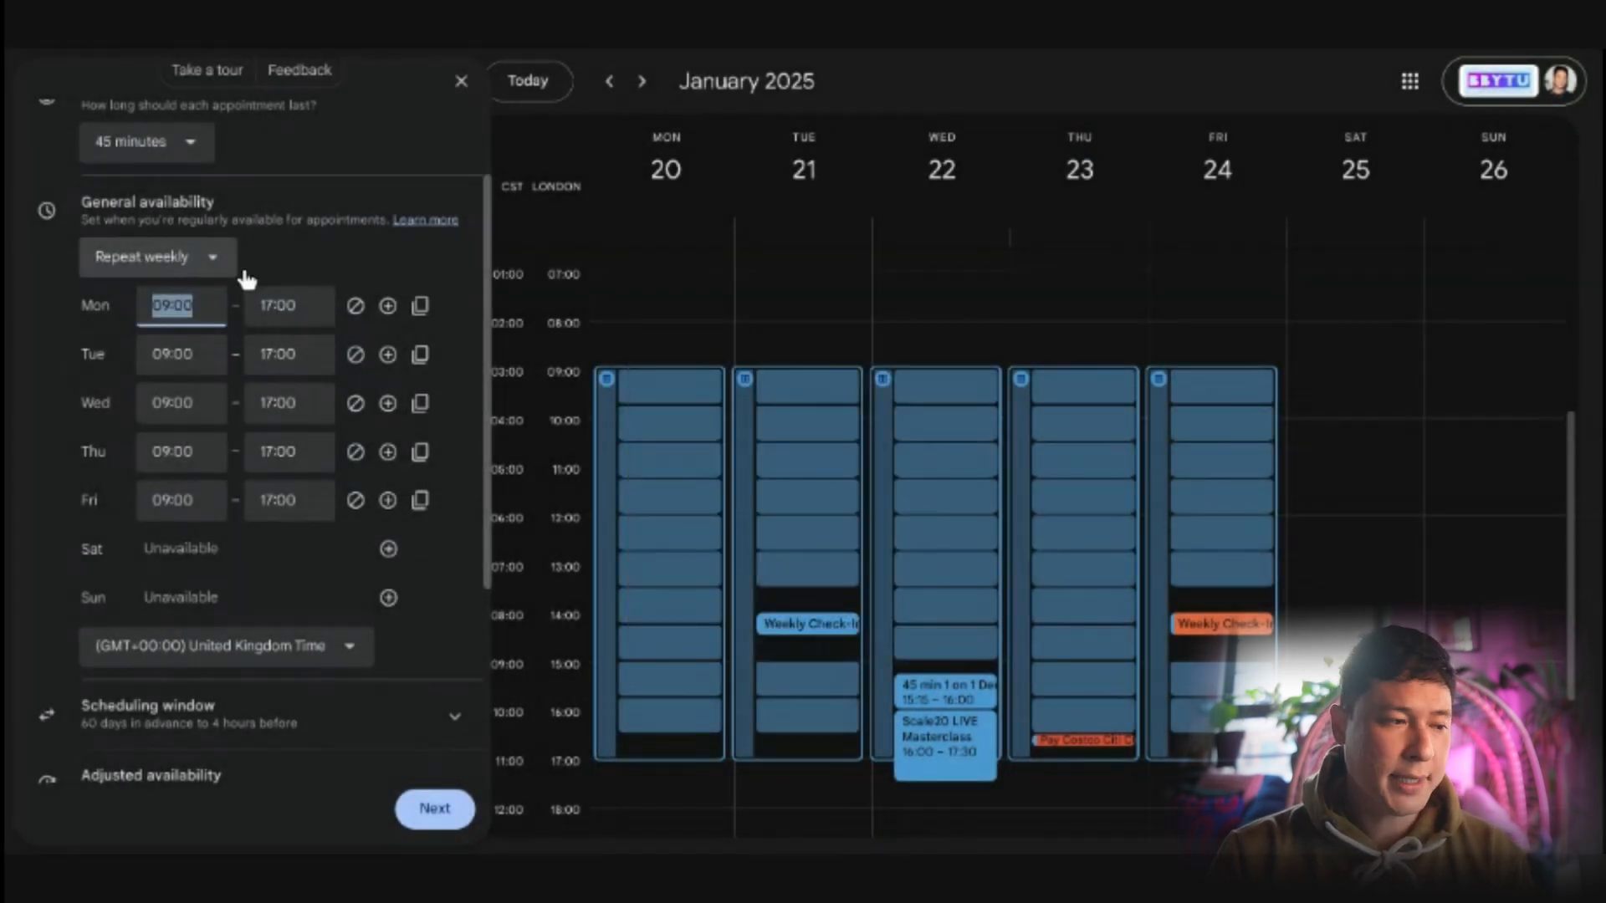
# Step: Mark Monday as unavailable in the general availability
pyautogui.scroll(-1, 209, 280)
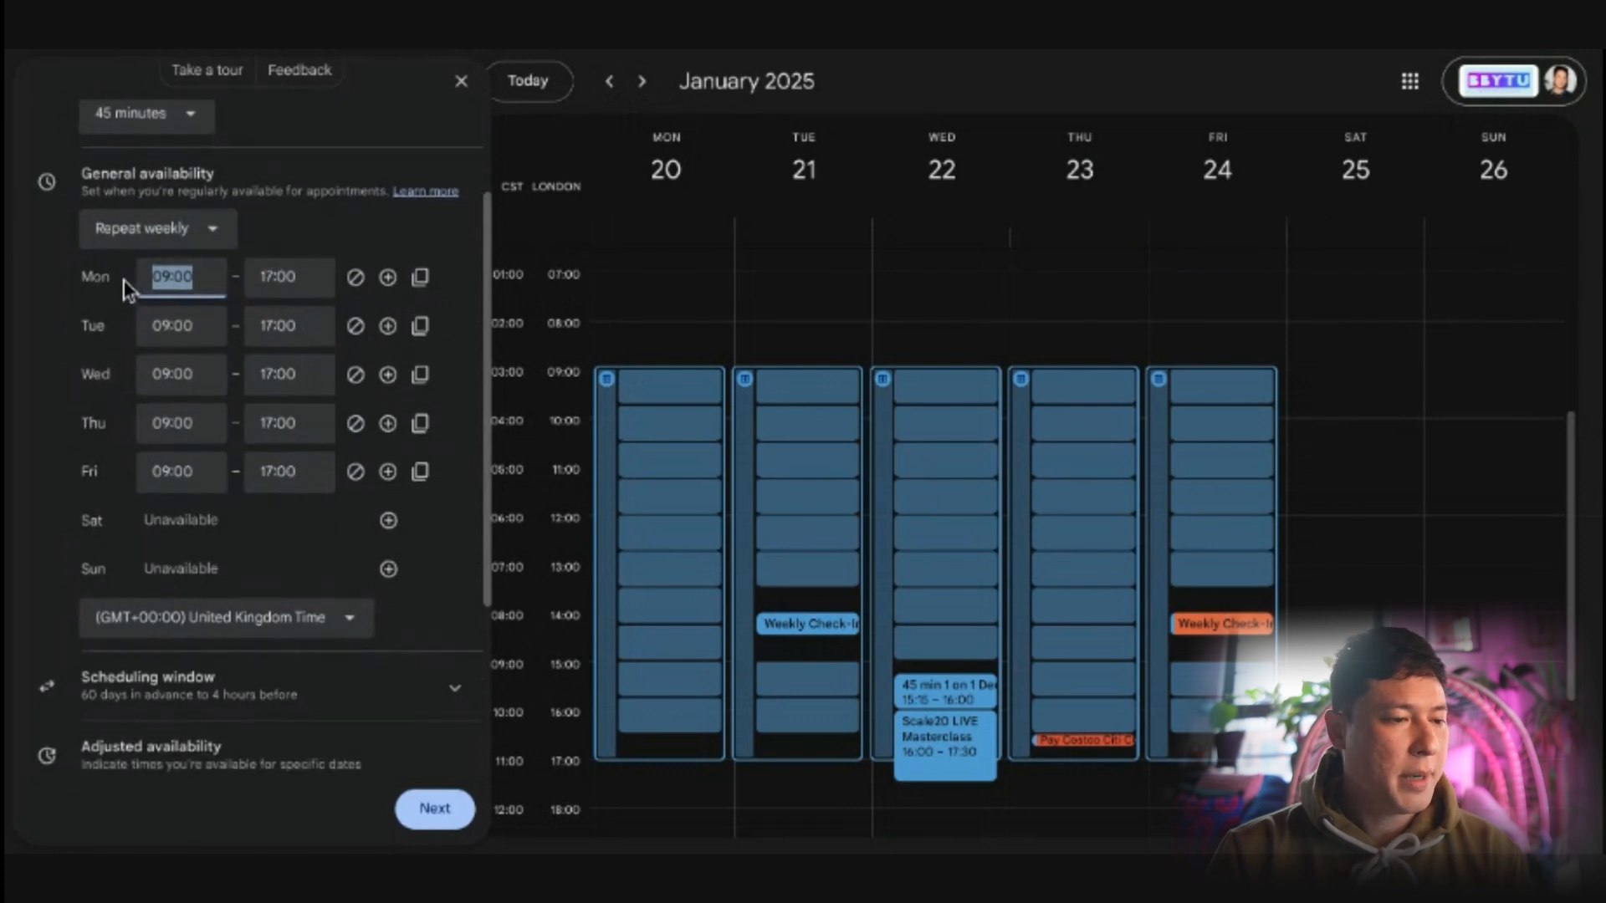
pyautogui.click(355, 278)
pyautogui.scroll(2, 360, 280)
pyautogui.moveTo(211, 153); pyautogui.dragTo(82, 149)
pyautogui.scroll(-4, 322, 199)
pyautogui.scroll(4, 323, 199)
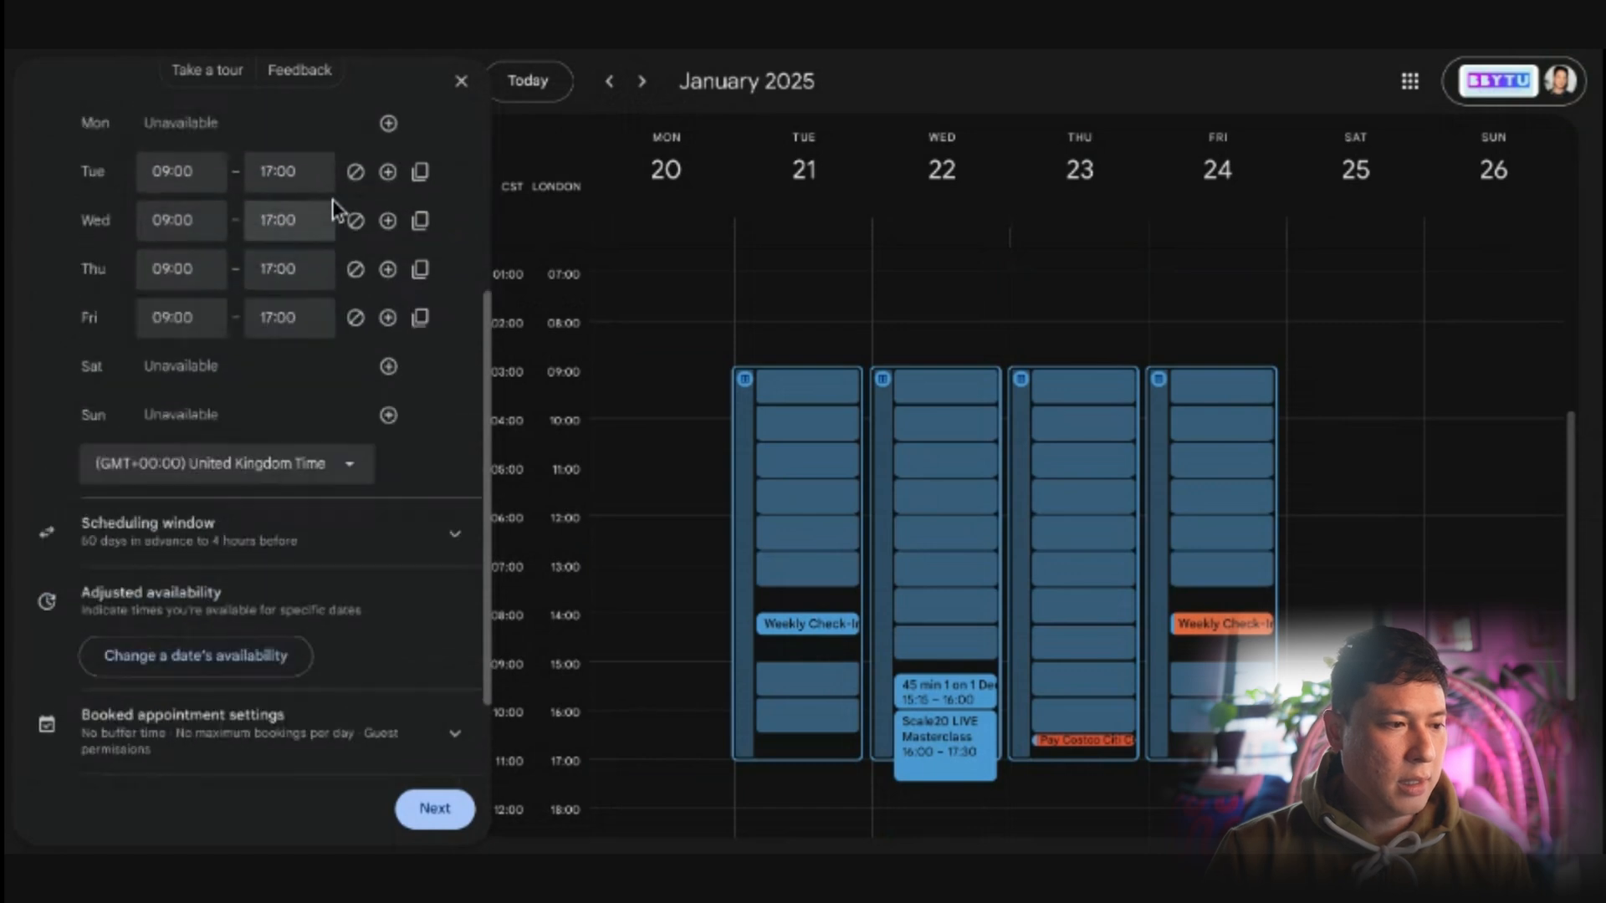
pyautogui.moveTo(83, 151); pyautogui.dragTo(231, 151)
# Step: Set the availability end time to 12:00 on Tuesday and 14:00 on Wednesday
pyautogui.scroll(-1, 323, 394)
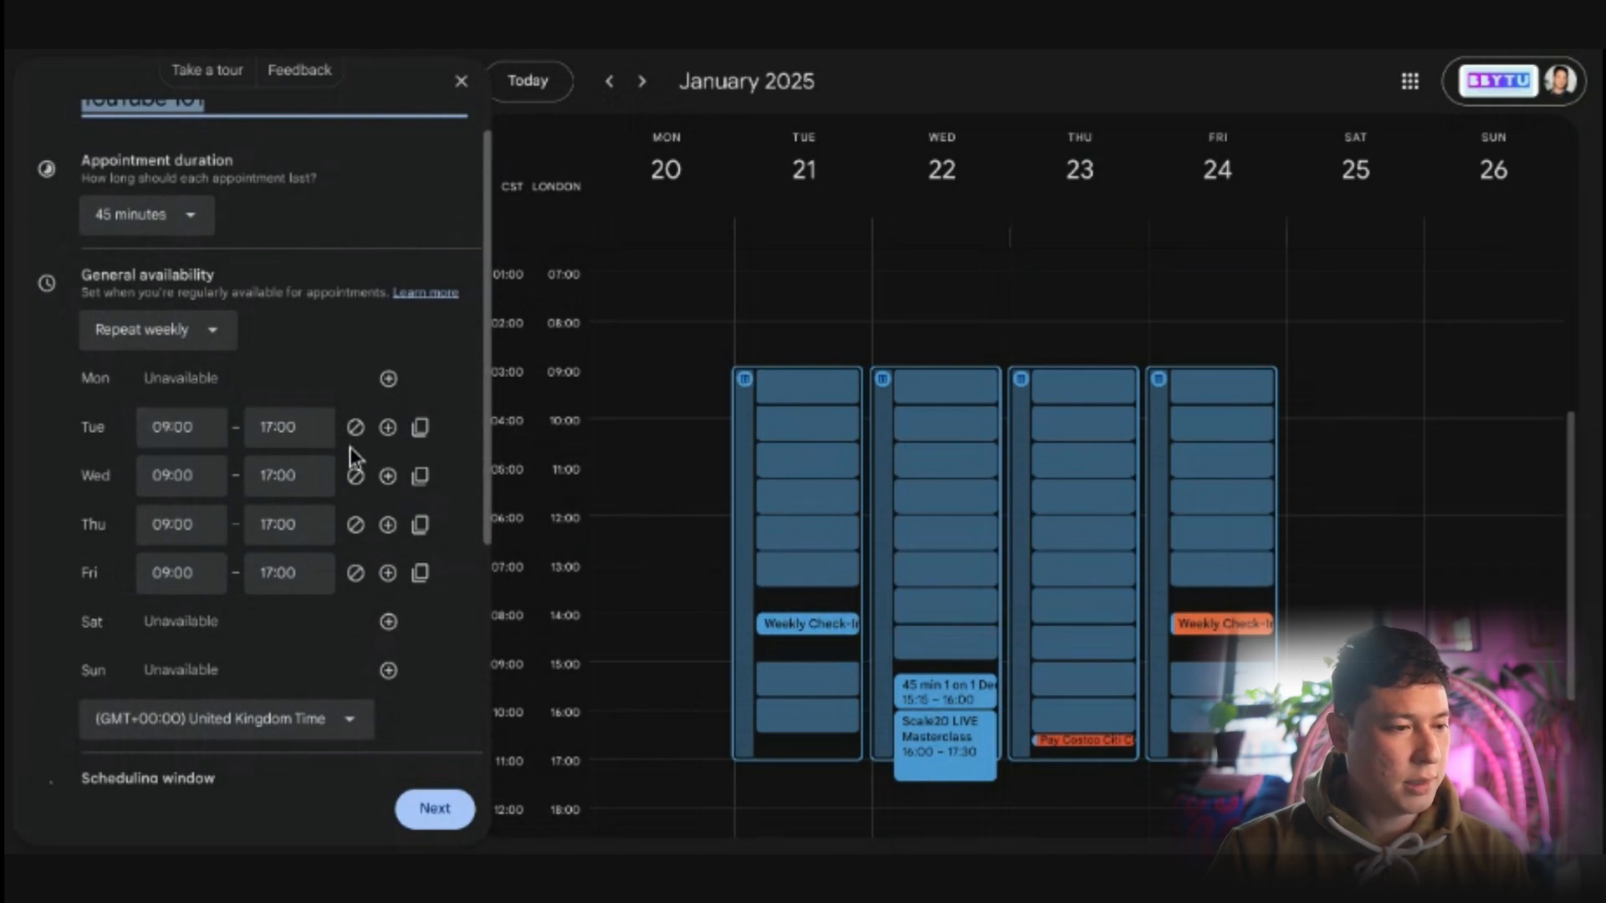
pyautogui.click(326, 439)
pyautogui.scroll(4, 368, 552)
pyautogui.scroll(3, 343, 544)
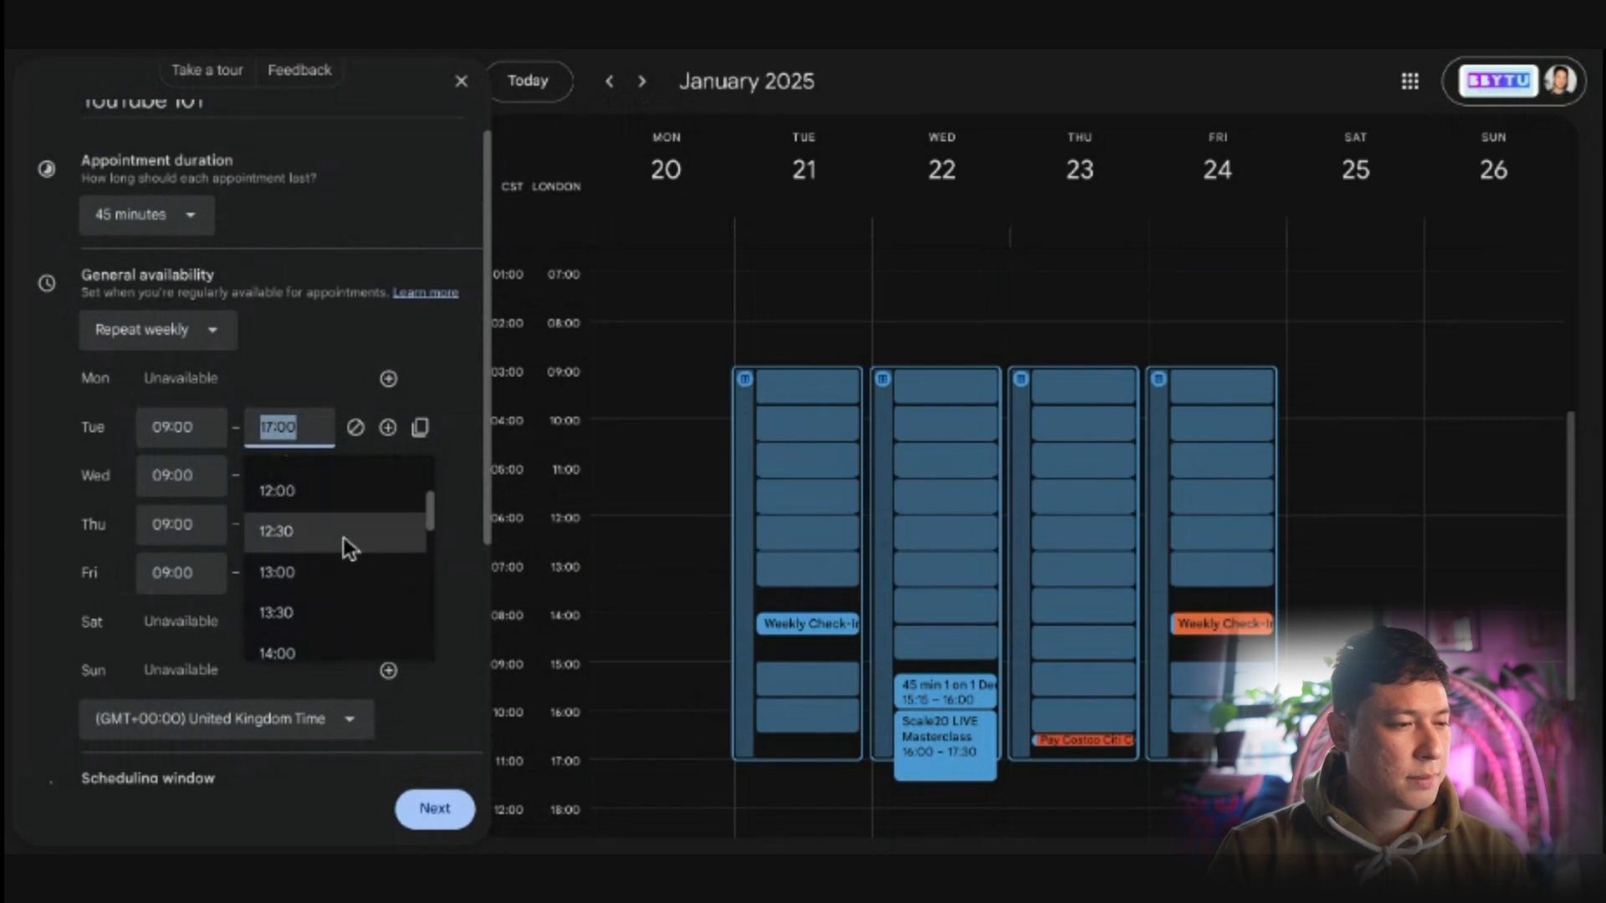
pyautogui.click(326, 534)
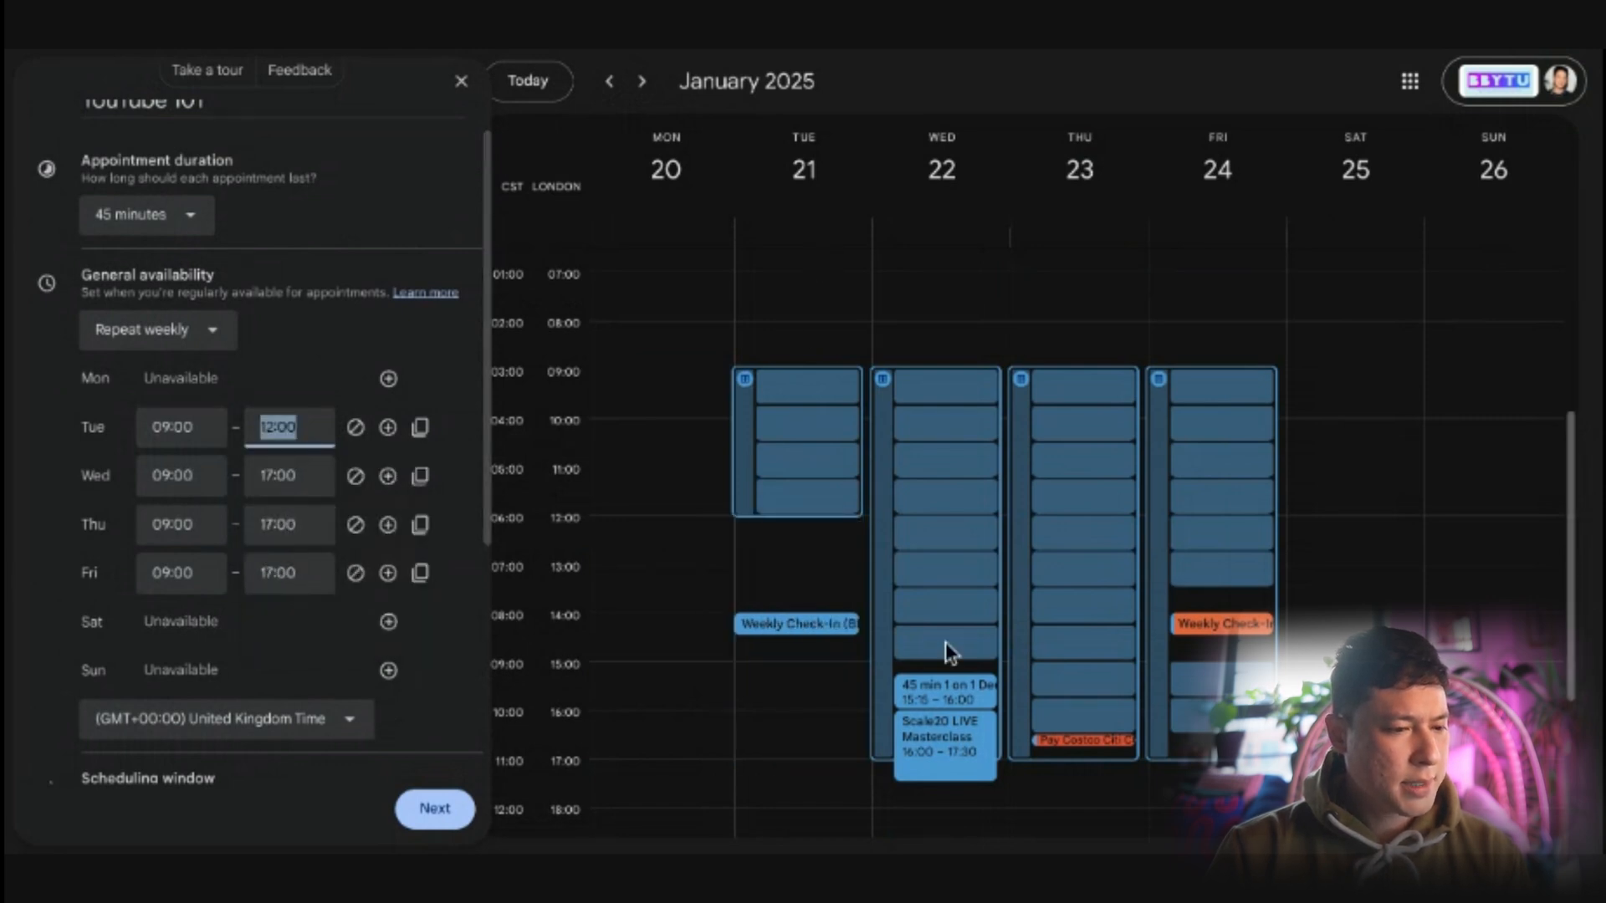
pyautogui.click(302, 489)
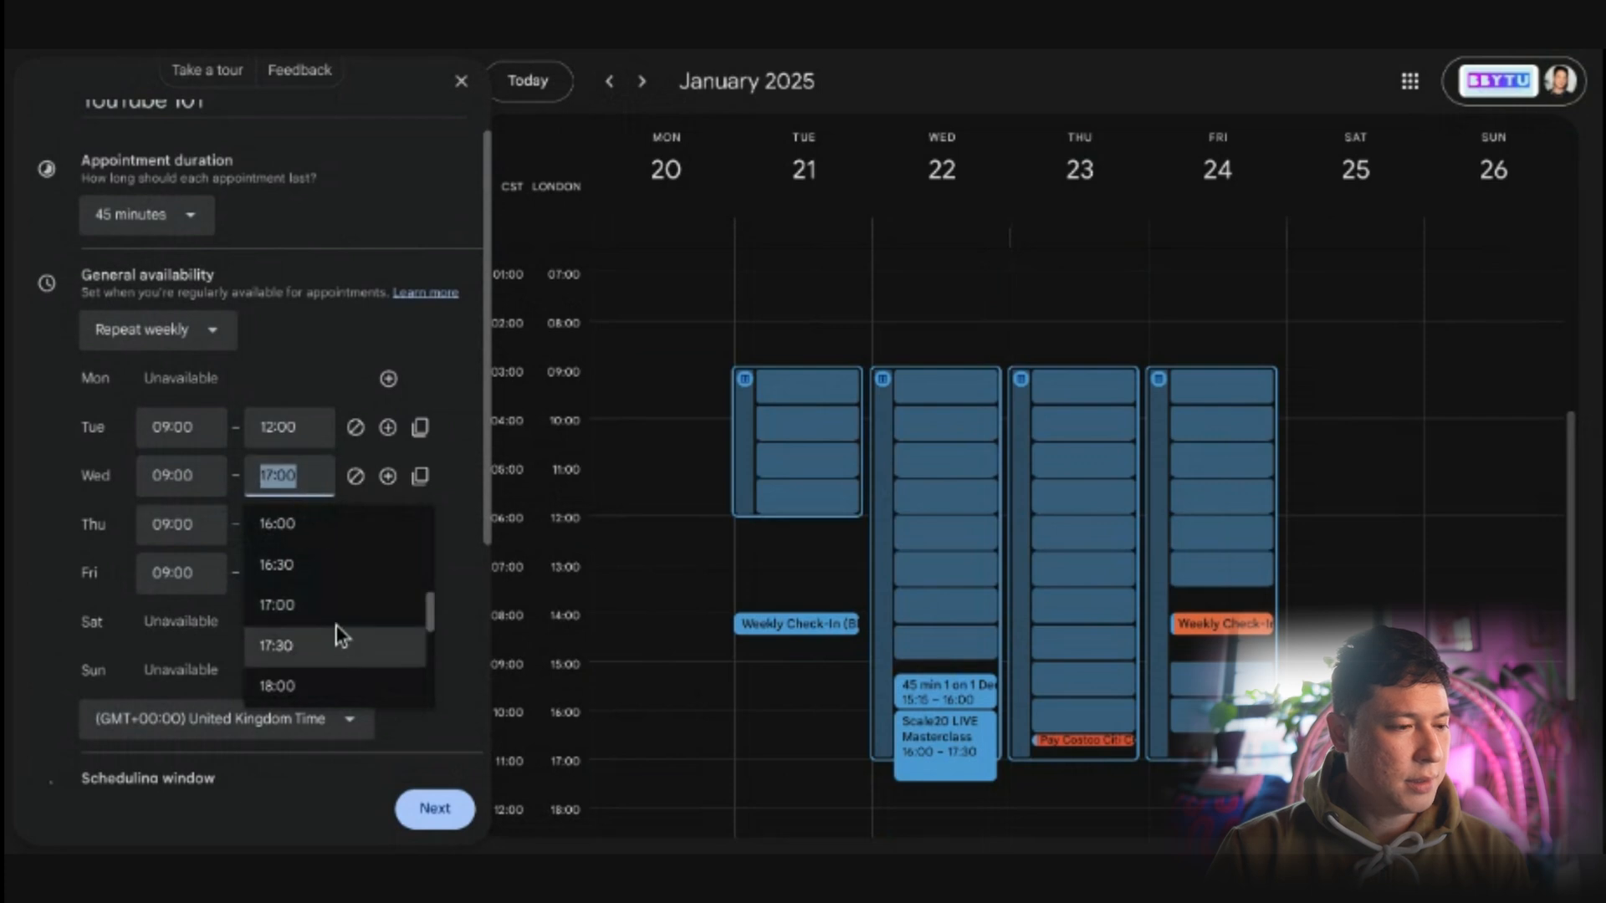
pyautogui.scroll(4, 334, 604)
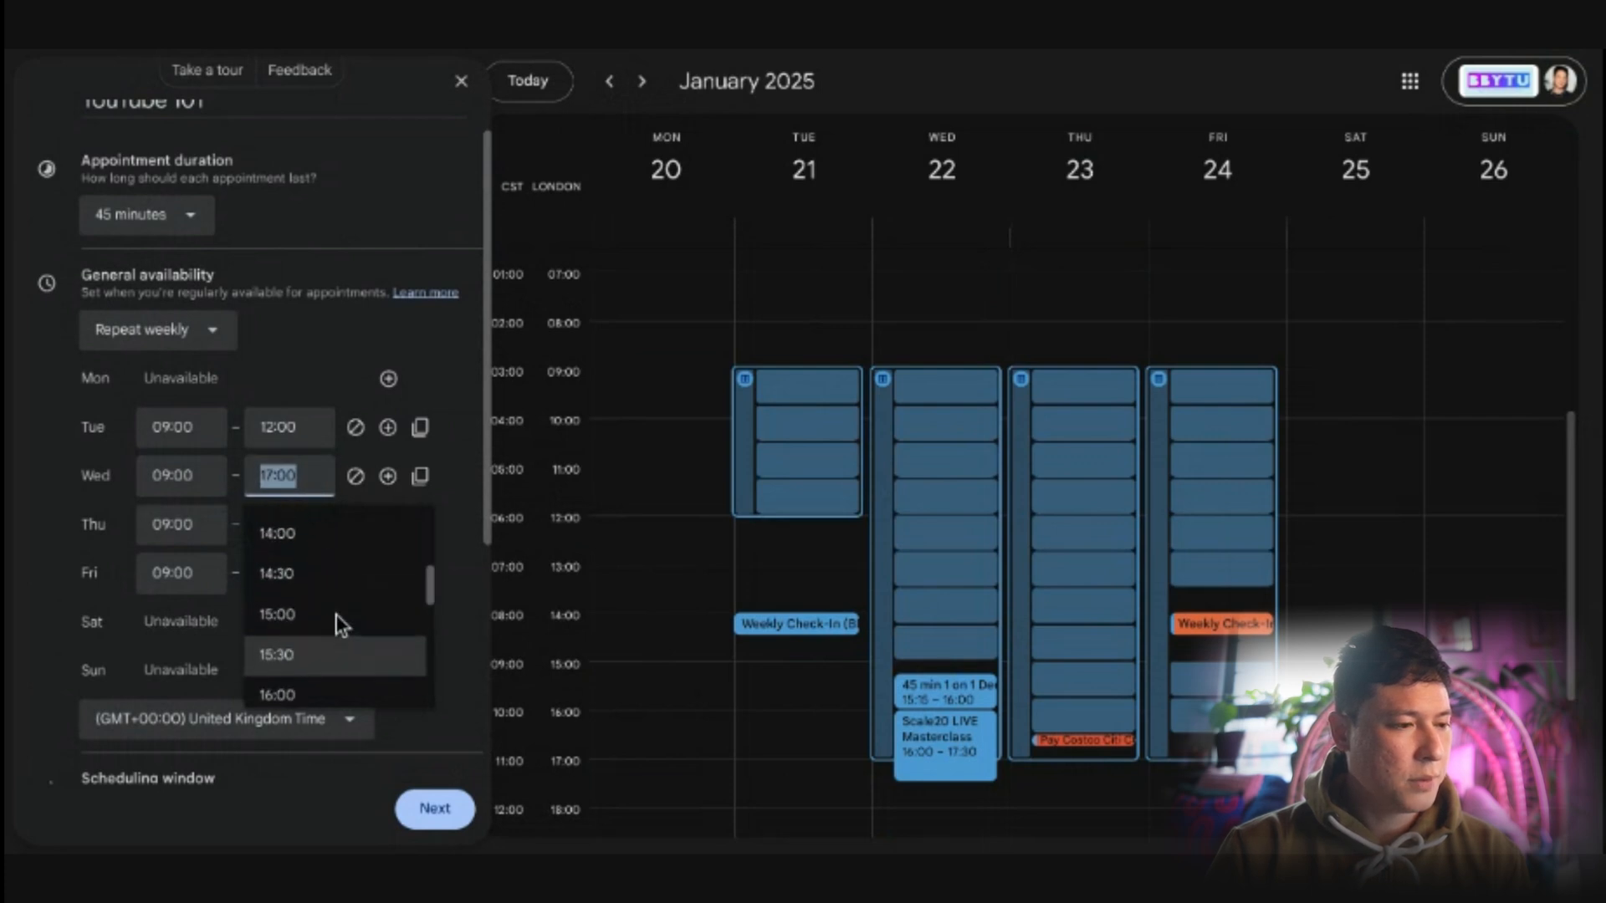
pyautogui.click(333, 560)
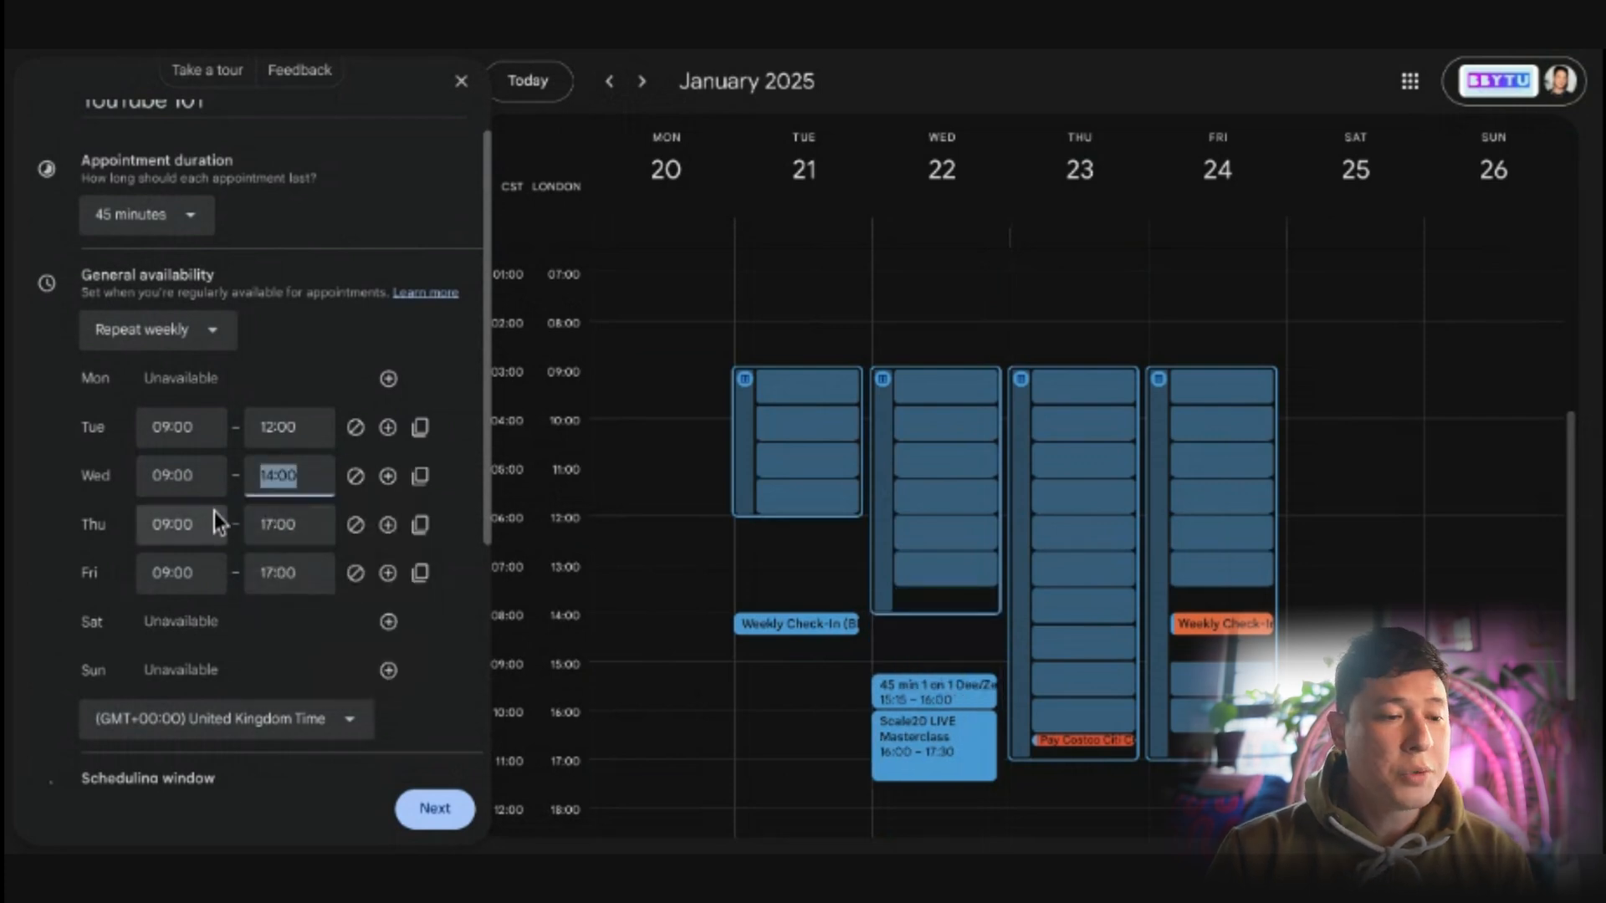
# Step: End Thursday's first availability period at 11:00 and add a second period from 12:00 to 15:00
pyautogui.click(260, 533)
pyautogui.scroll(6, 337, 614)
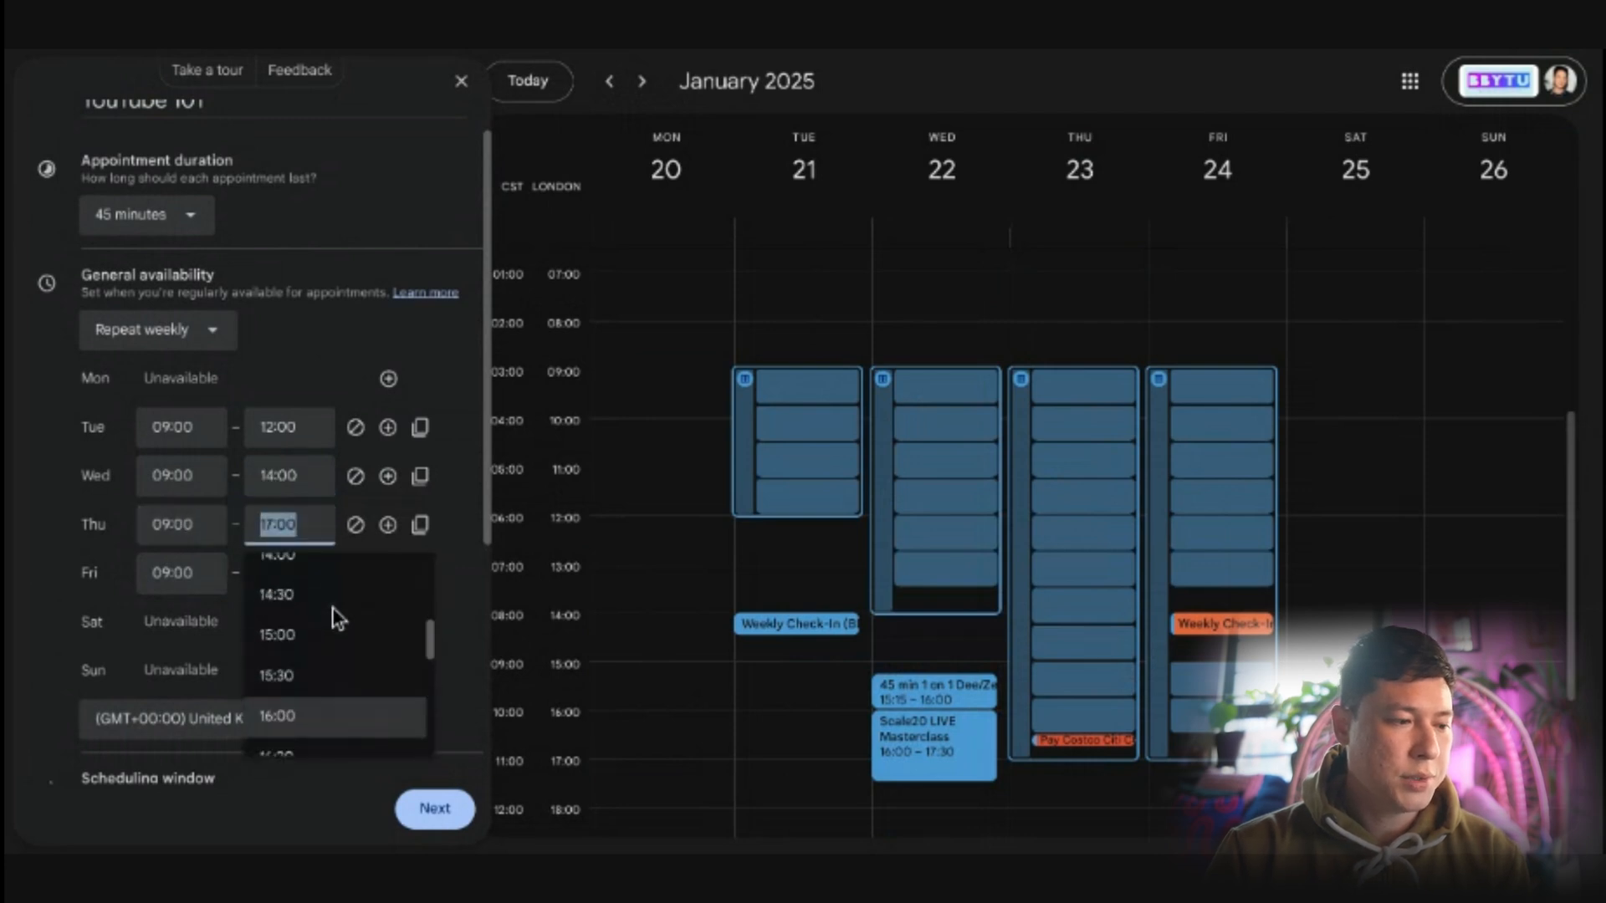
pyautogui.click(343, 623)
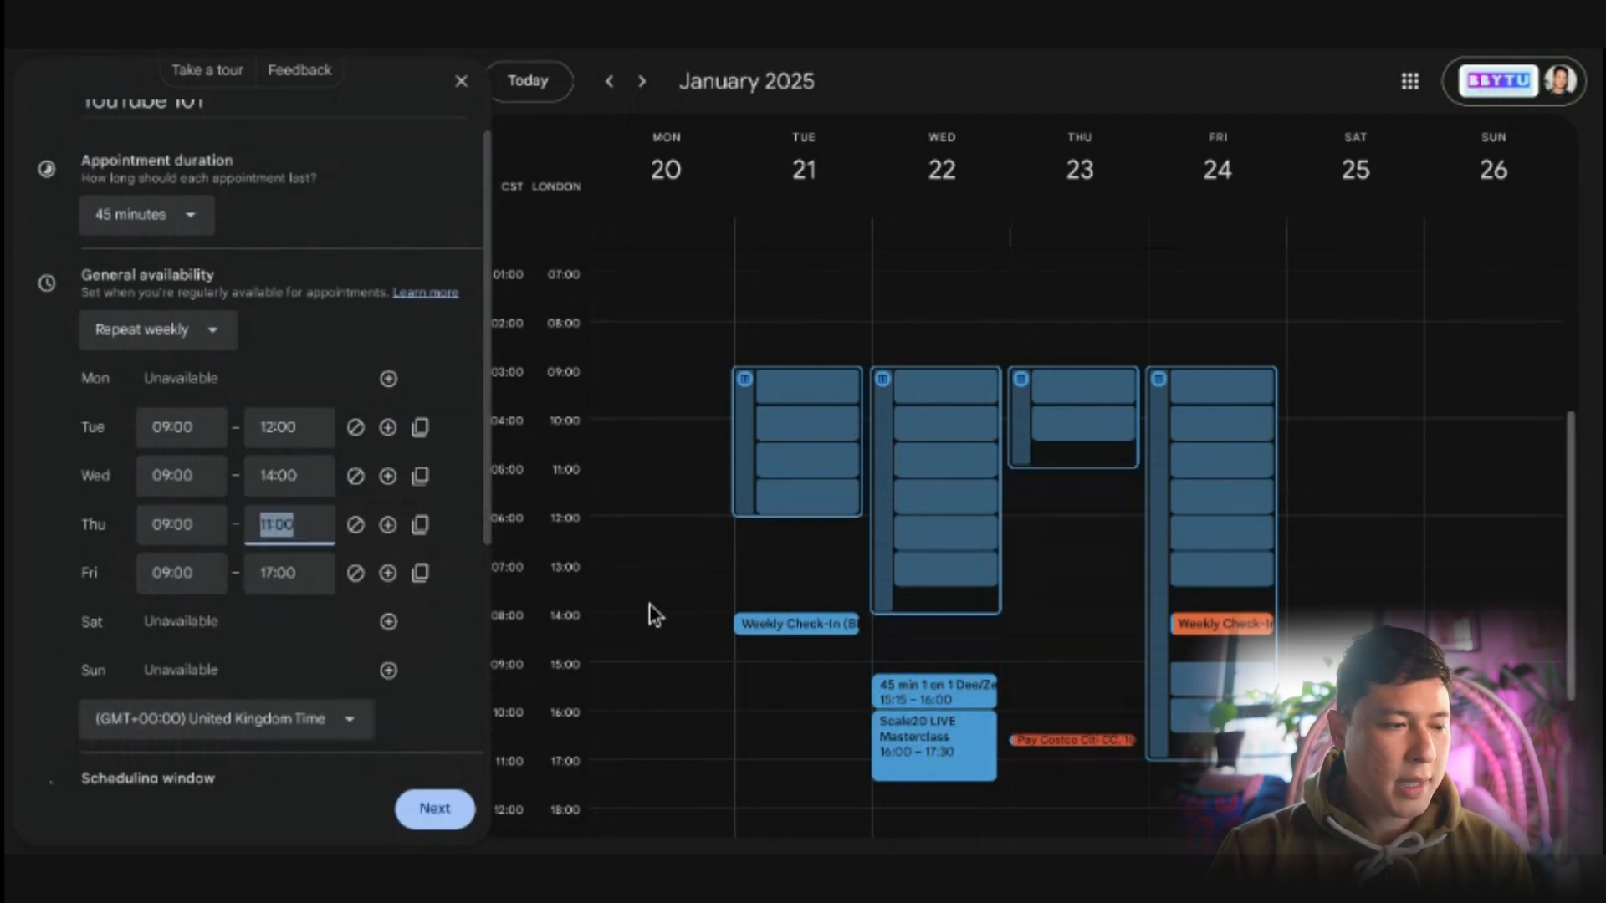
pyautogui.click(388, 525)
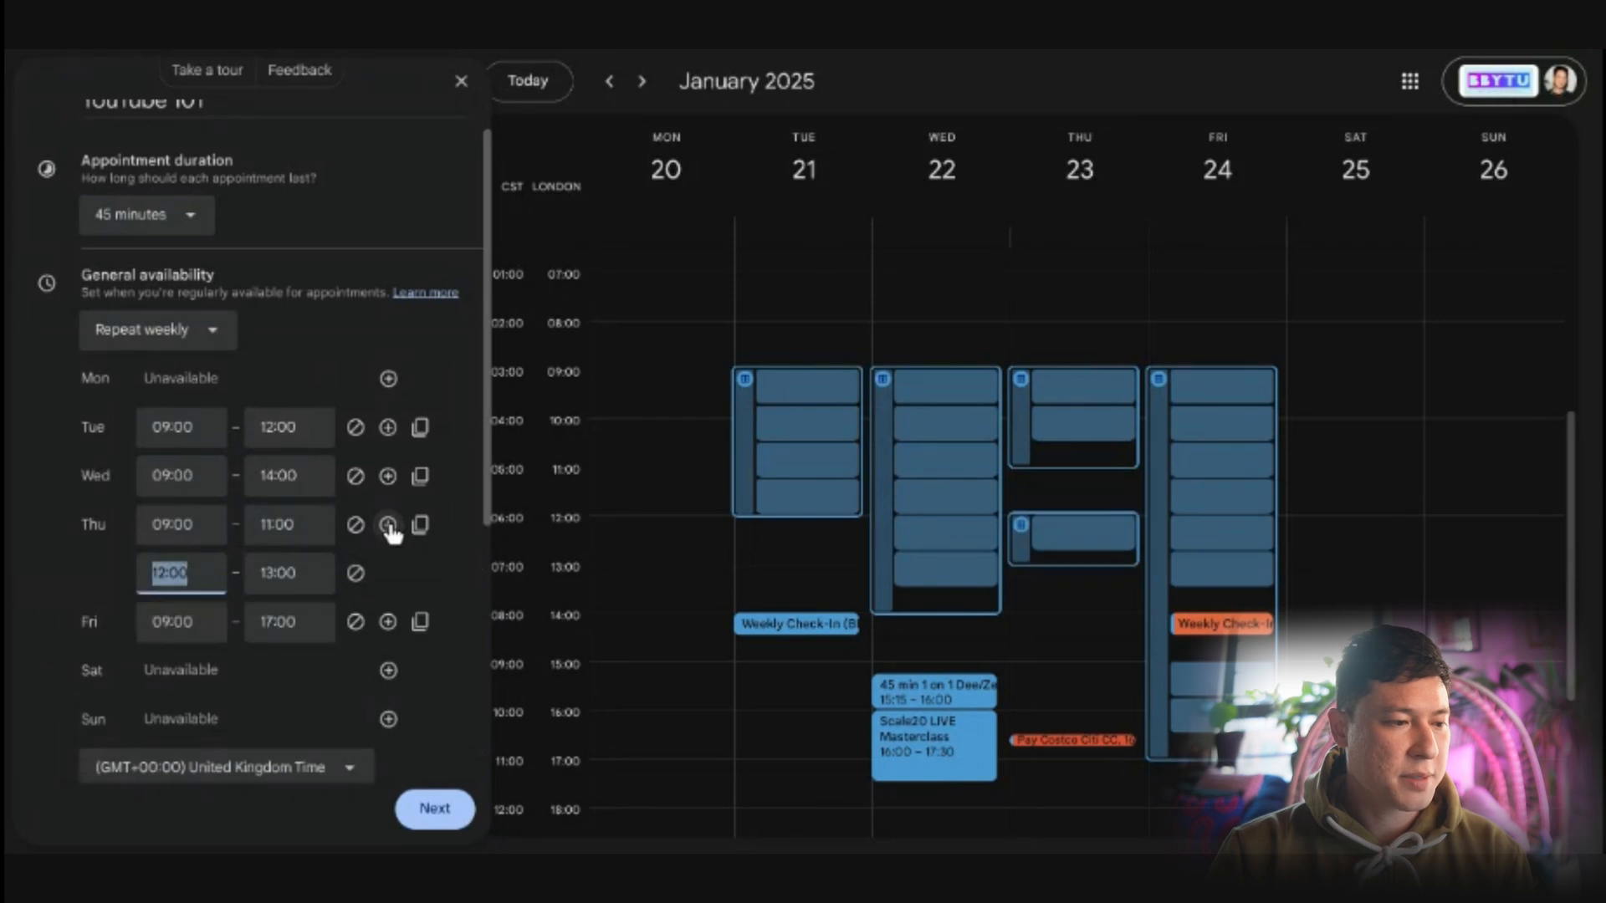
pyautogui.click(261, 573)
pyautogui.scroll(-2, 371, 690)
pyautogui.click(349, 718)
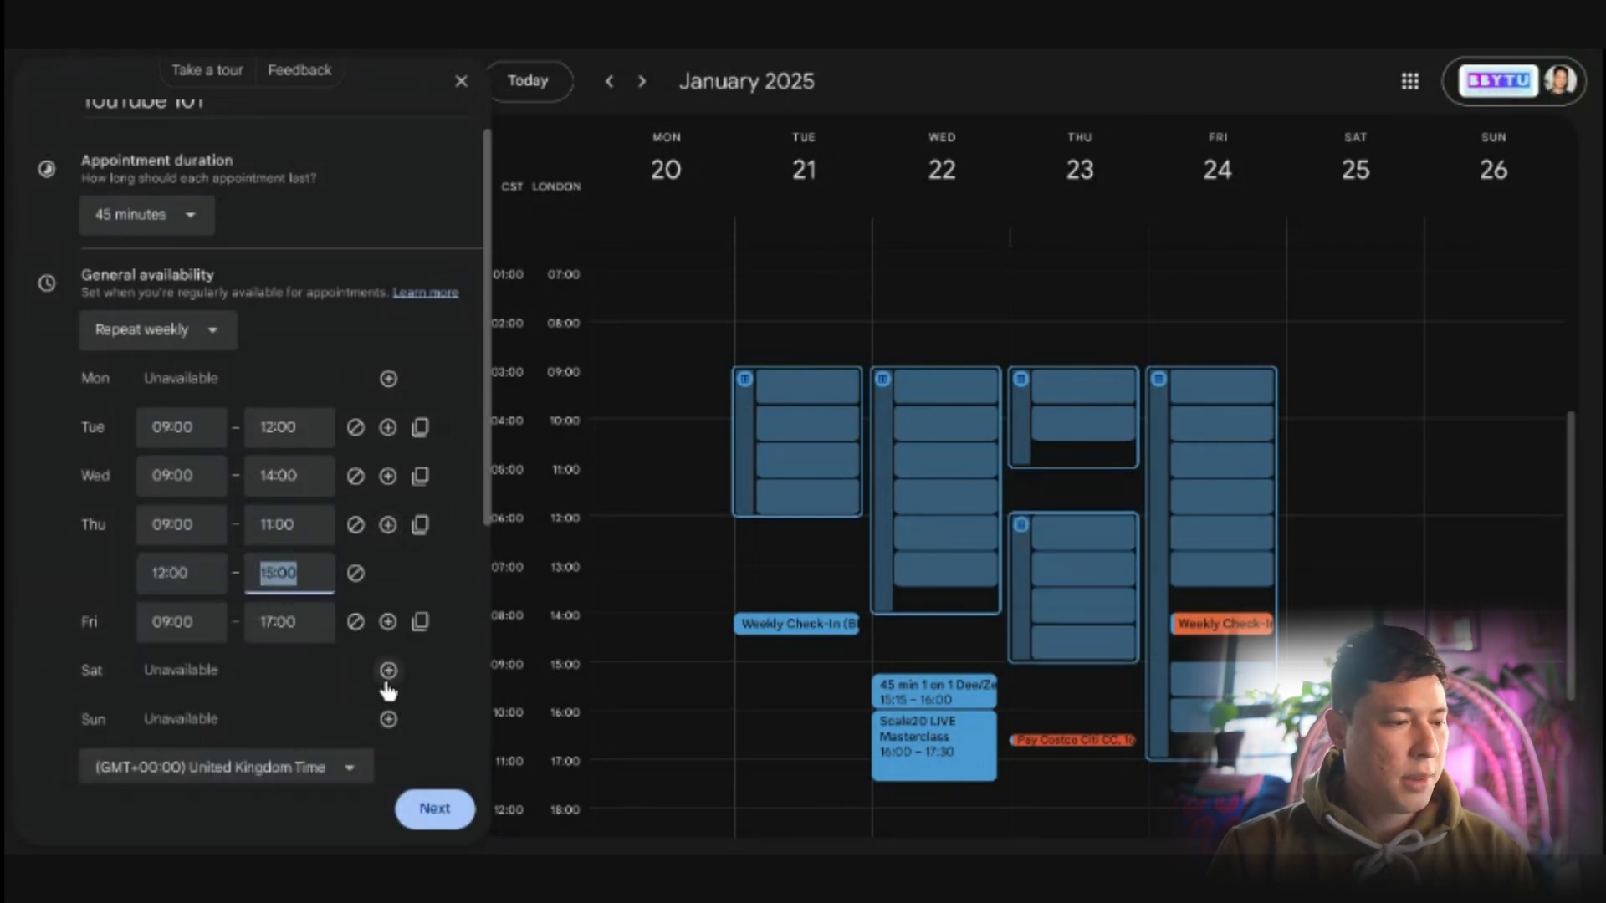
# Step: Mark Friday as unavailable in the general availability
pyautogui.scroll(-1, 388, 691)
pyautogui.click(356, 545)
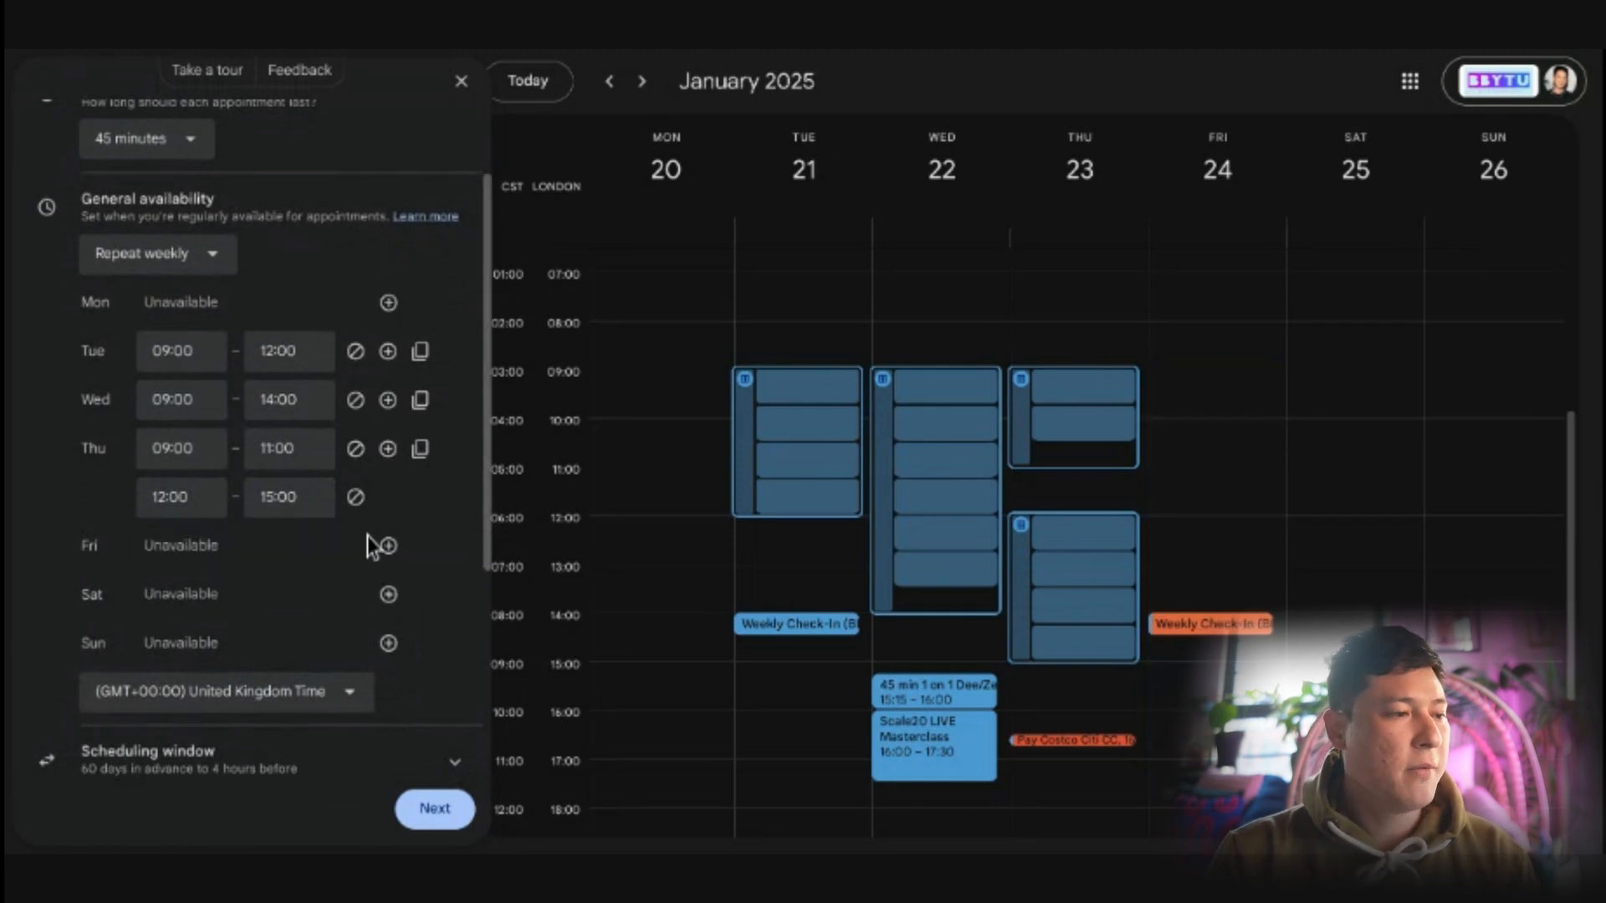
pyautogui.scroll(2, 368, 548)
pyautogui.moveTo(105, 150); pyautogui.dragTo(222, 151)
pyautogui.click(222, 150)
pyautogui.scroll(-1, 307, 178)
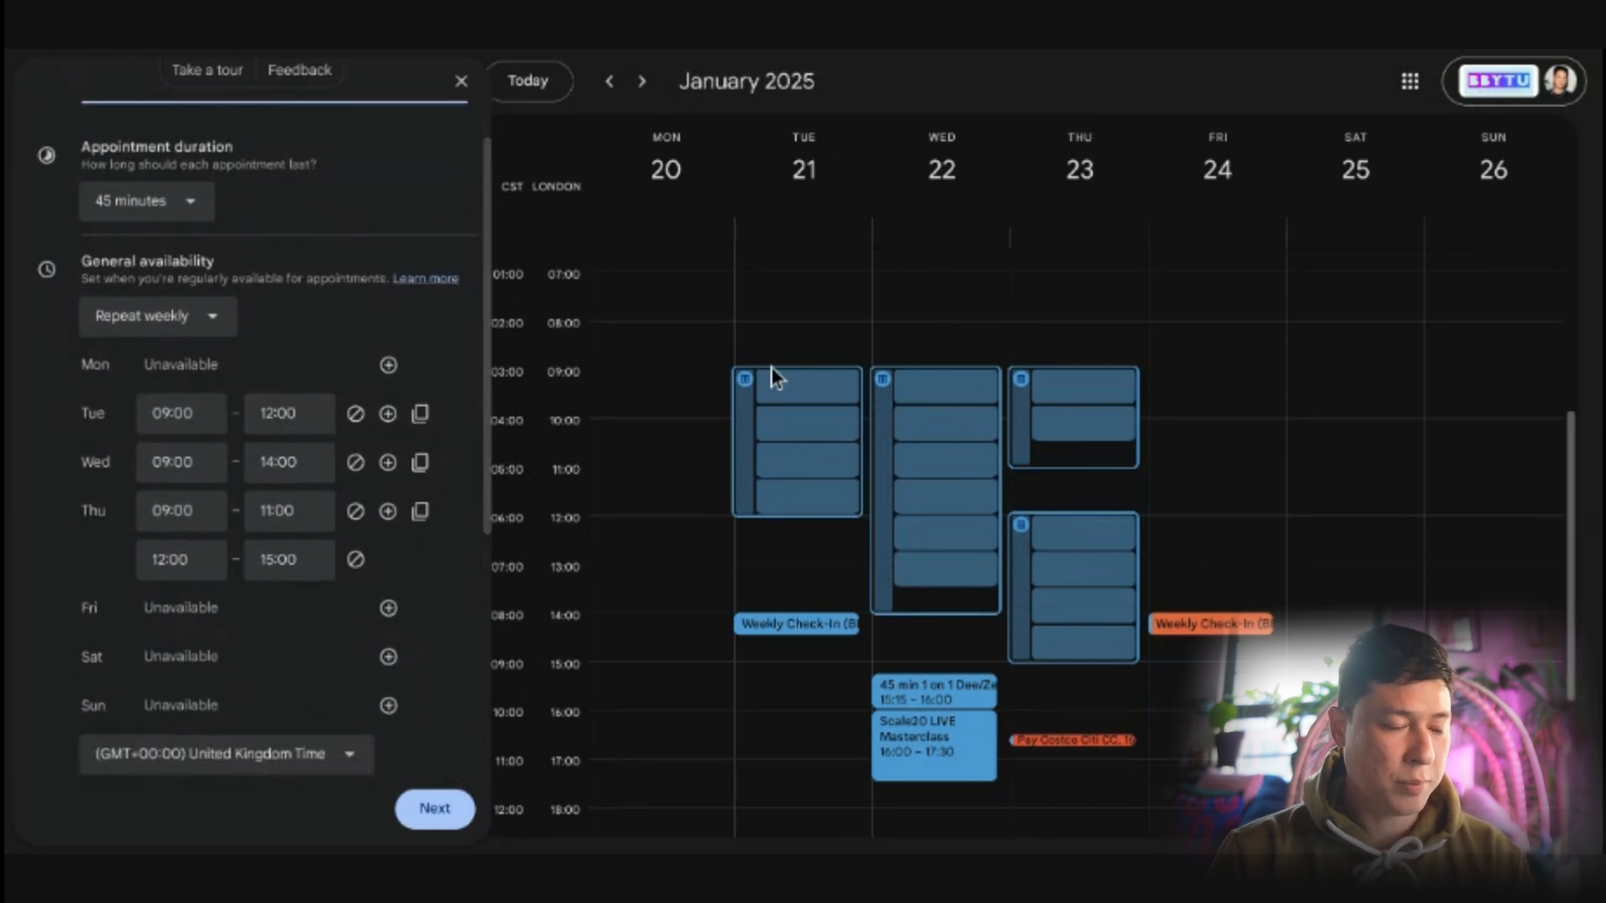
# Step: Review the time zone choices for the schedule, keeping United Kingdom Time
pyautogui.scroll(-4, 393, 402)
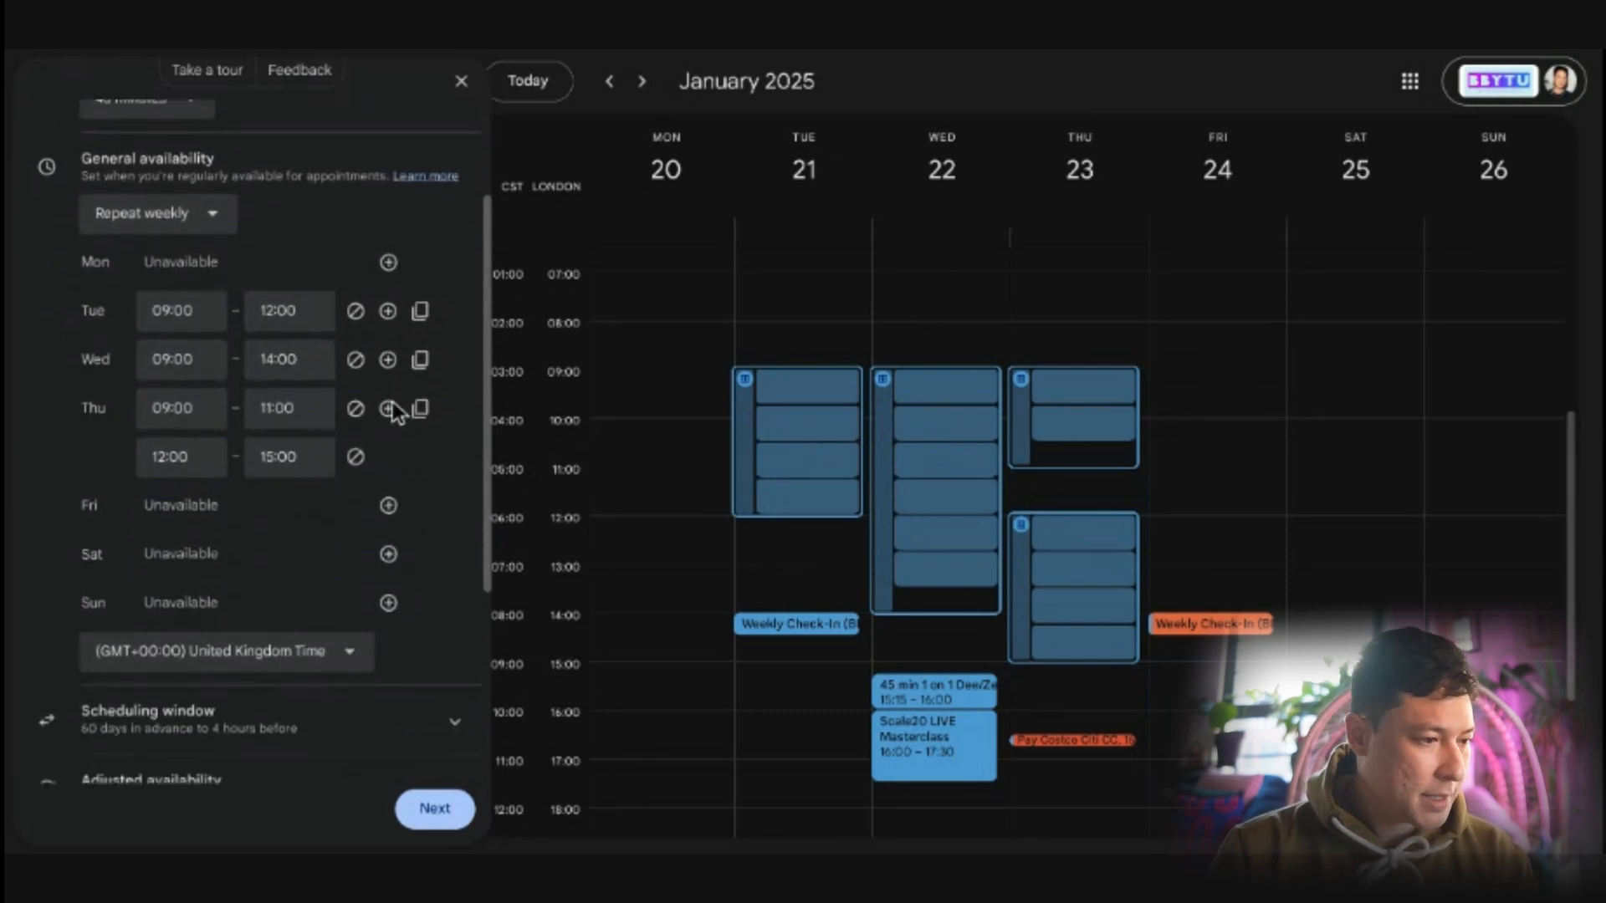
pyautogui.click(221, 475)
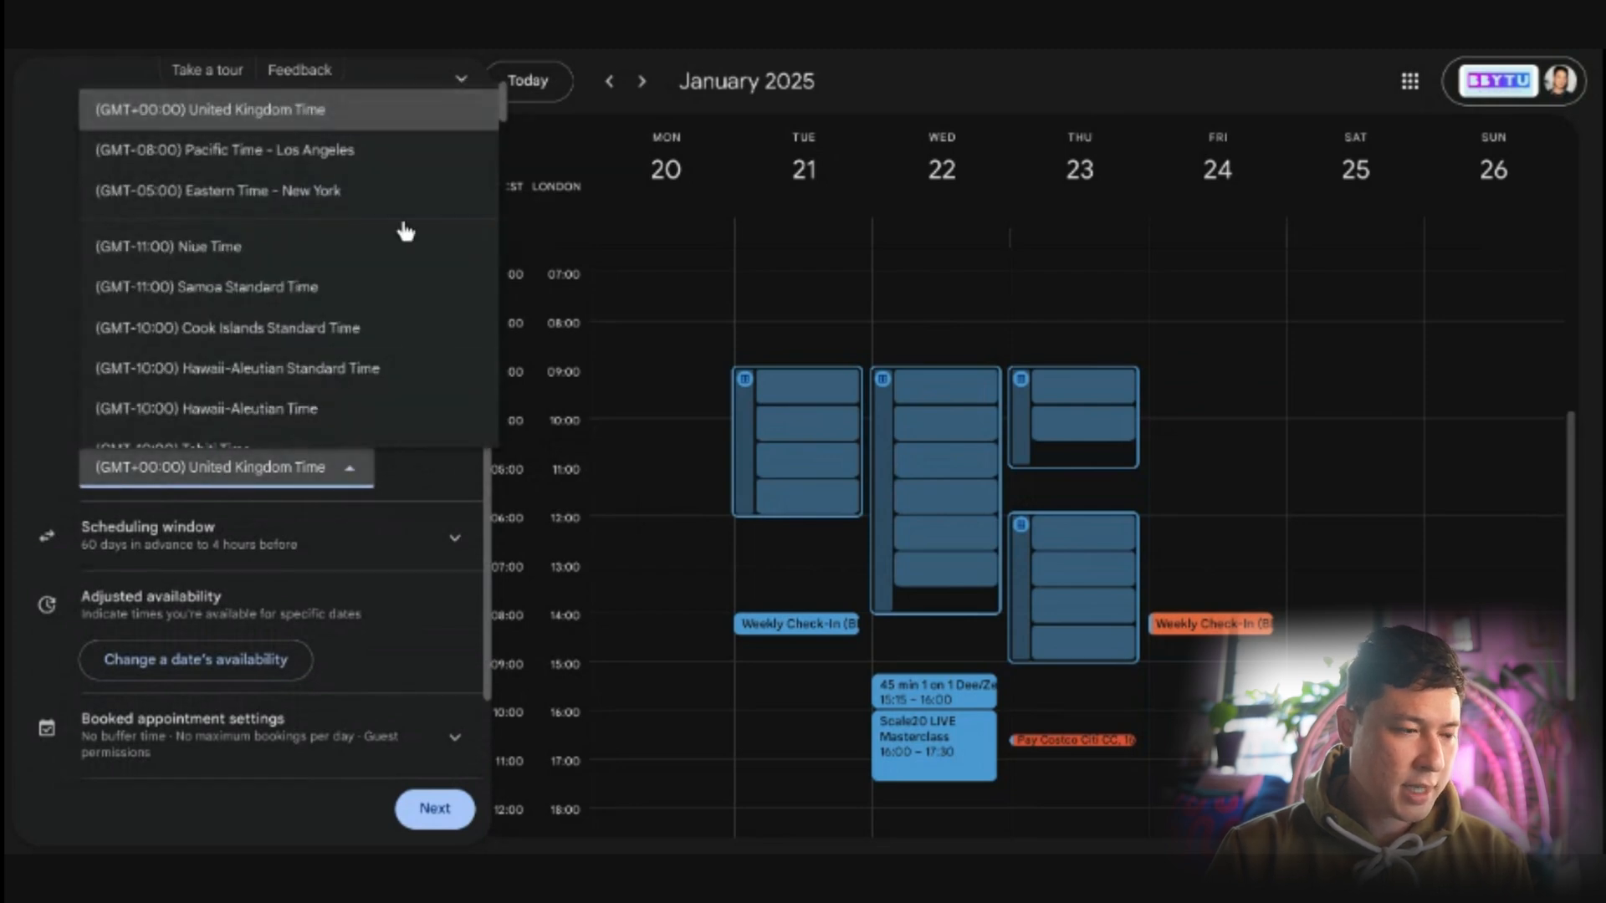
pyautogui.click(450, 468)
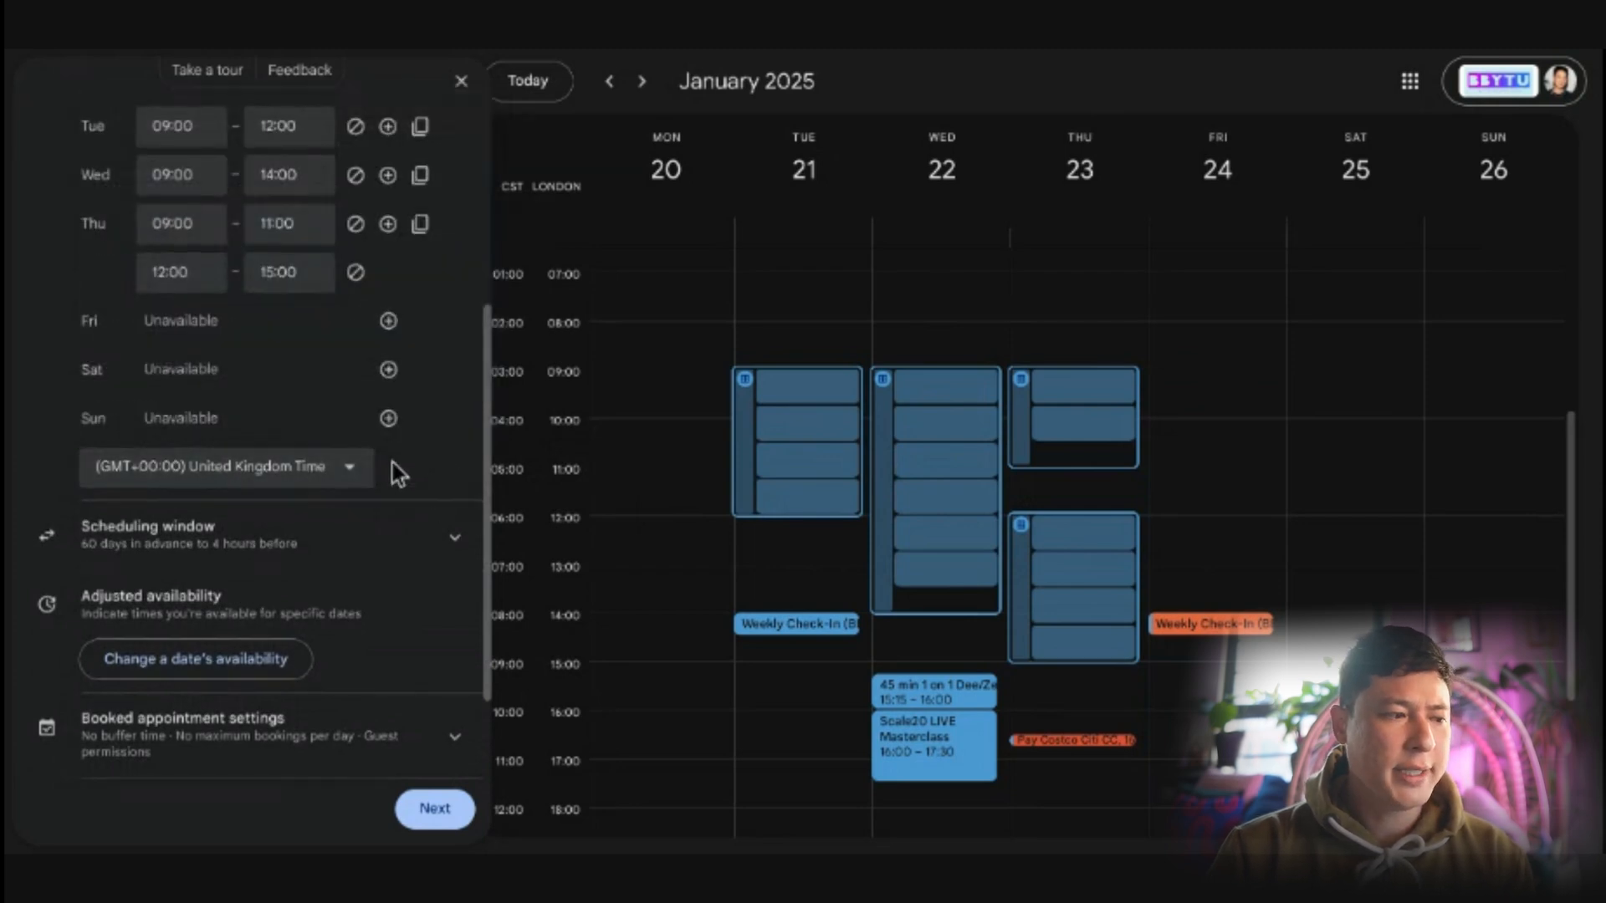
pyautogui.scroll(-1, 393, 463)
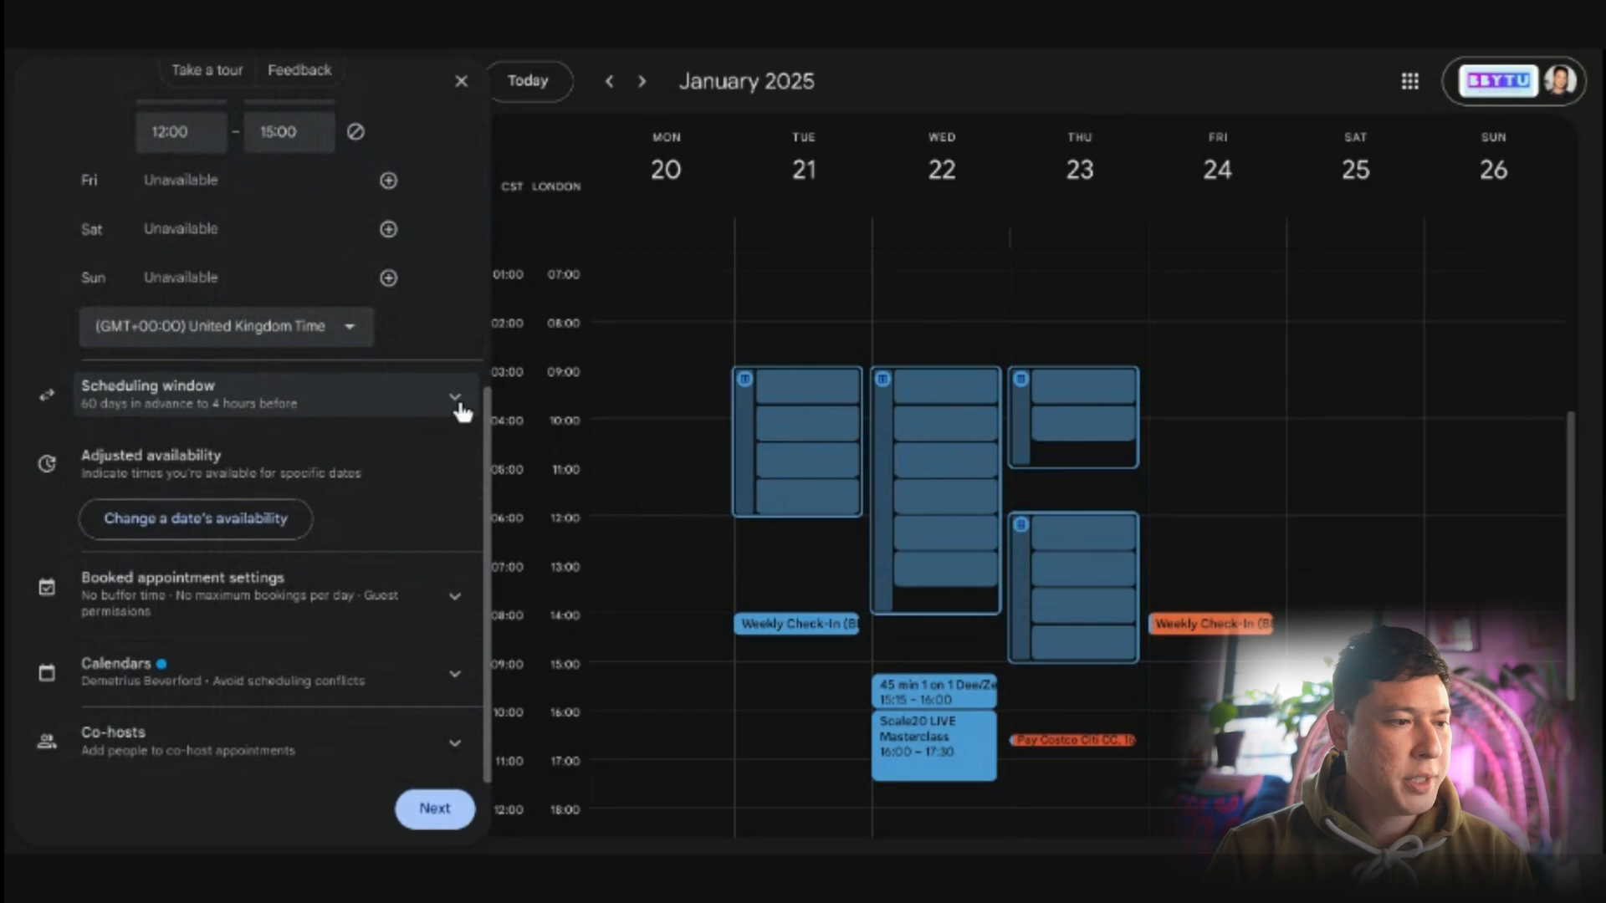
# Step: Expand the scheduling window settings and limit how far in advance appointments can be booked, trying 30 days before settling on 14 days
pyautogui.click(454, 404)
pyautogui.scroll(-1, 320, 409)
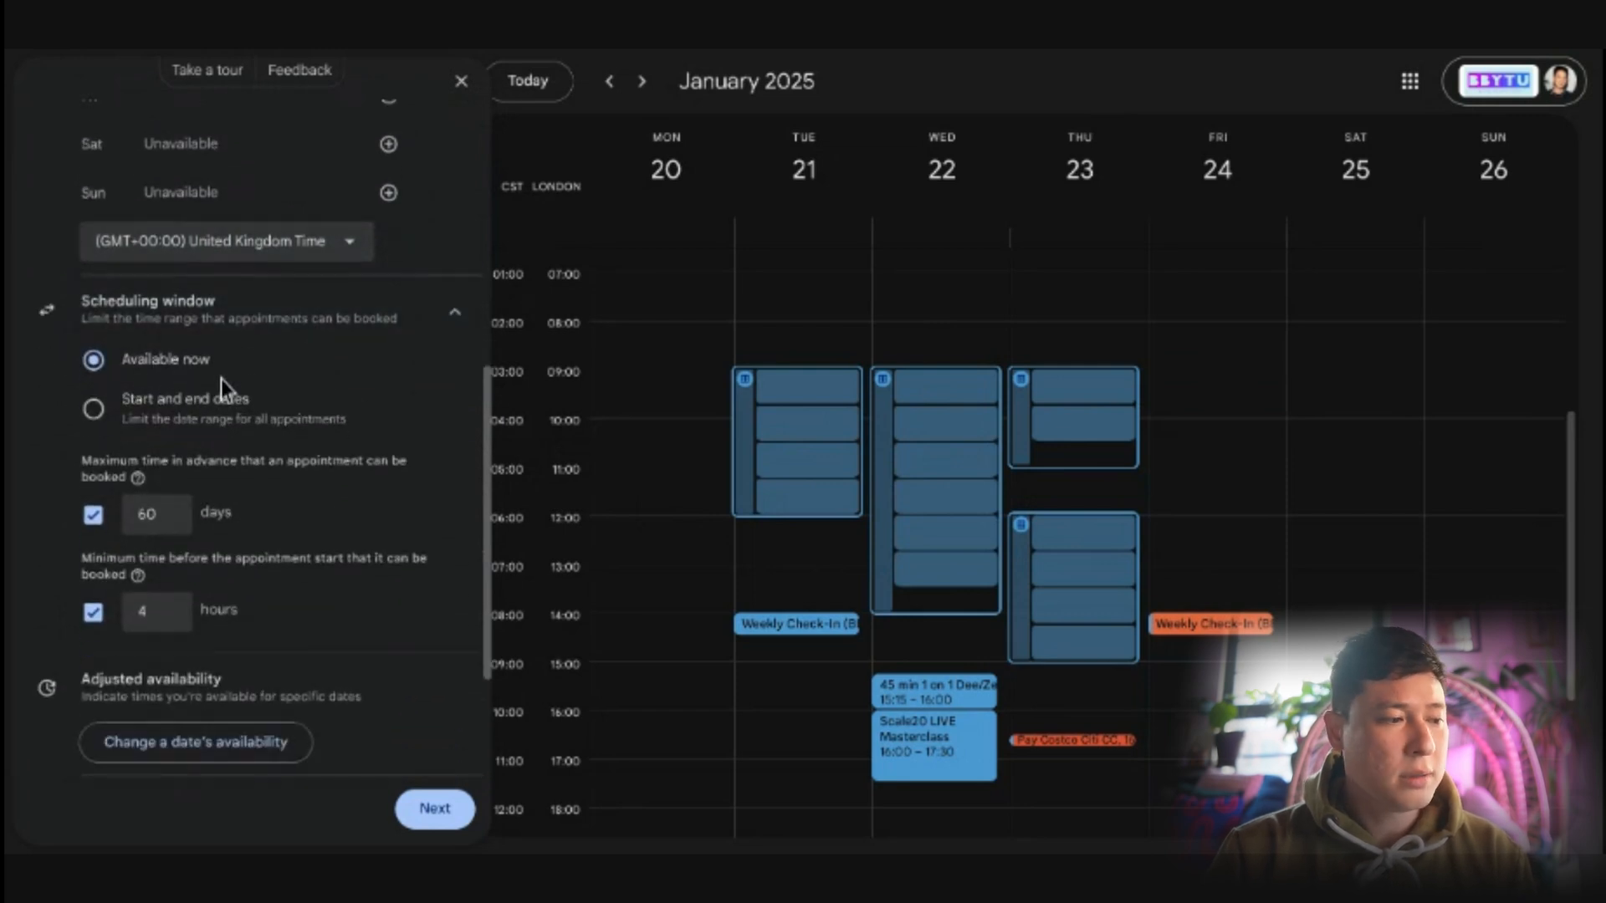
pyautogui.scroll(5, 142, 376)
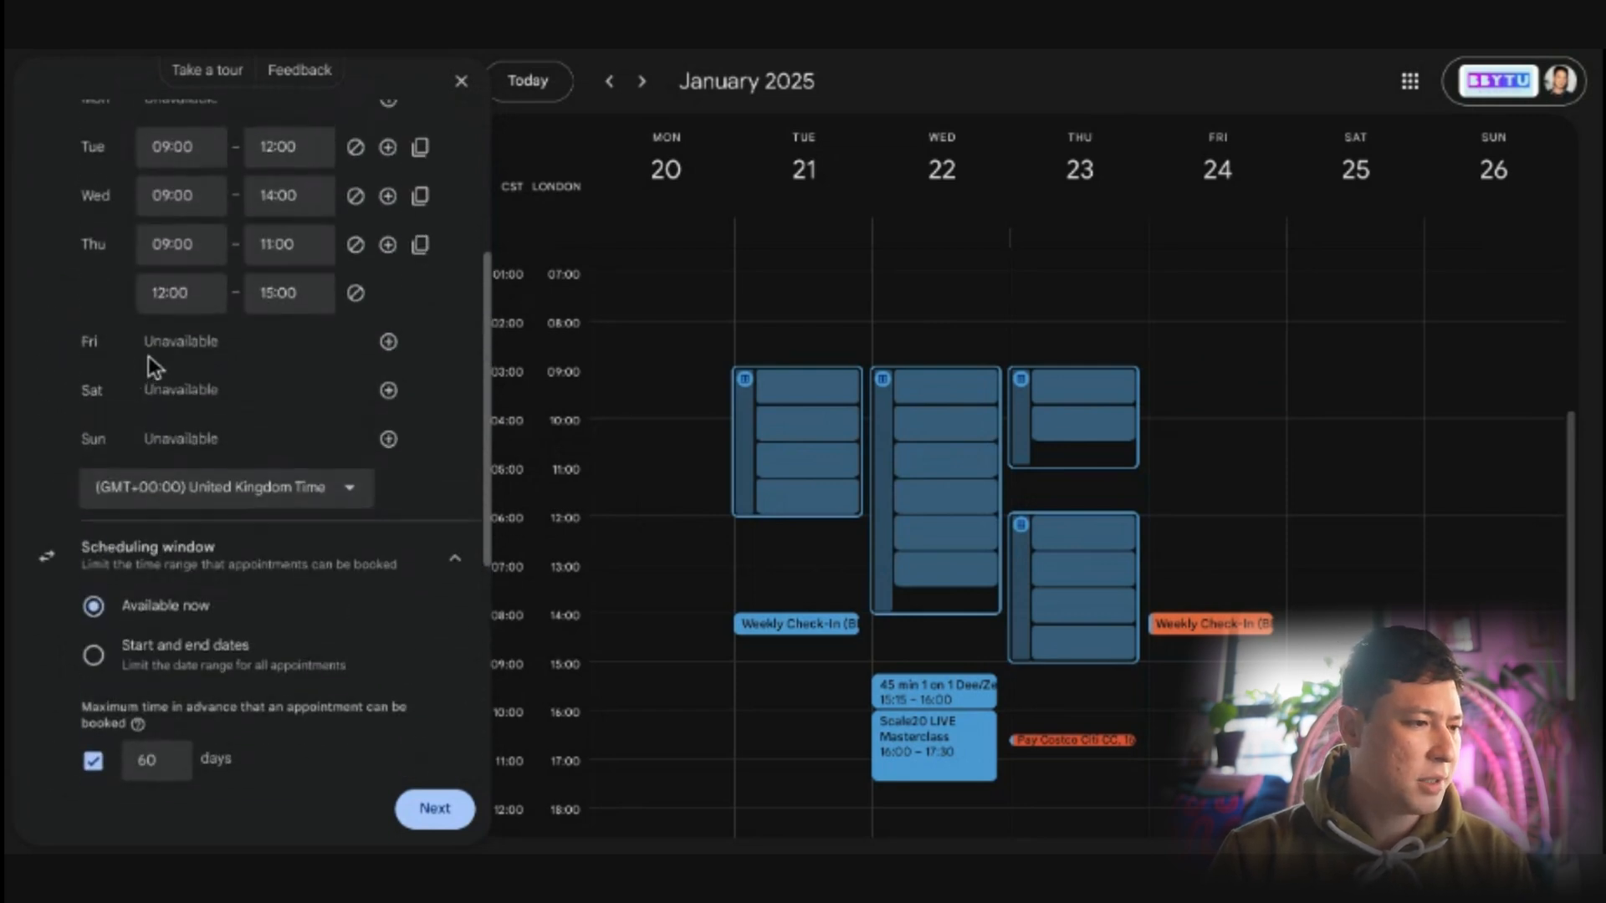
pyautogui.click(158, 214)
pyautogui.click(308, 226)
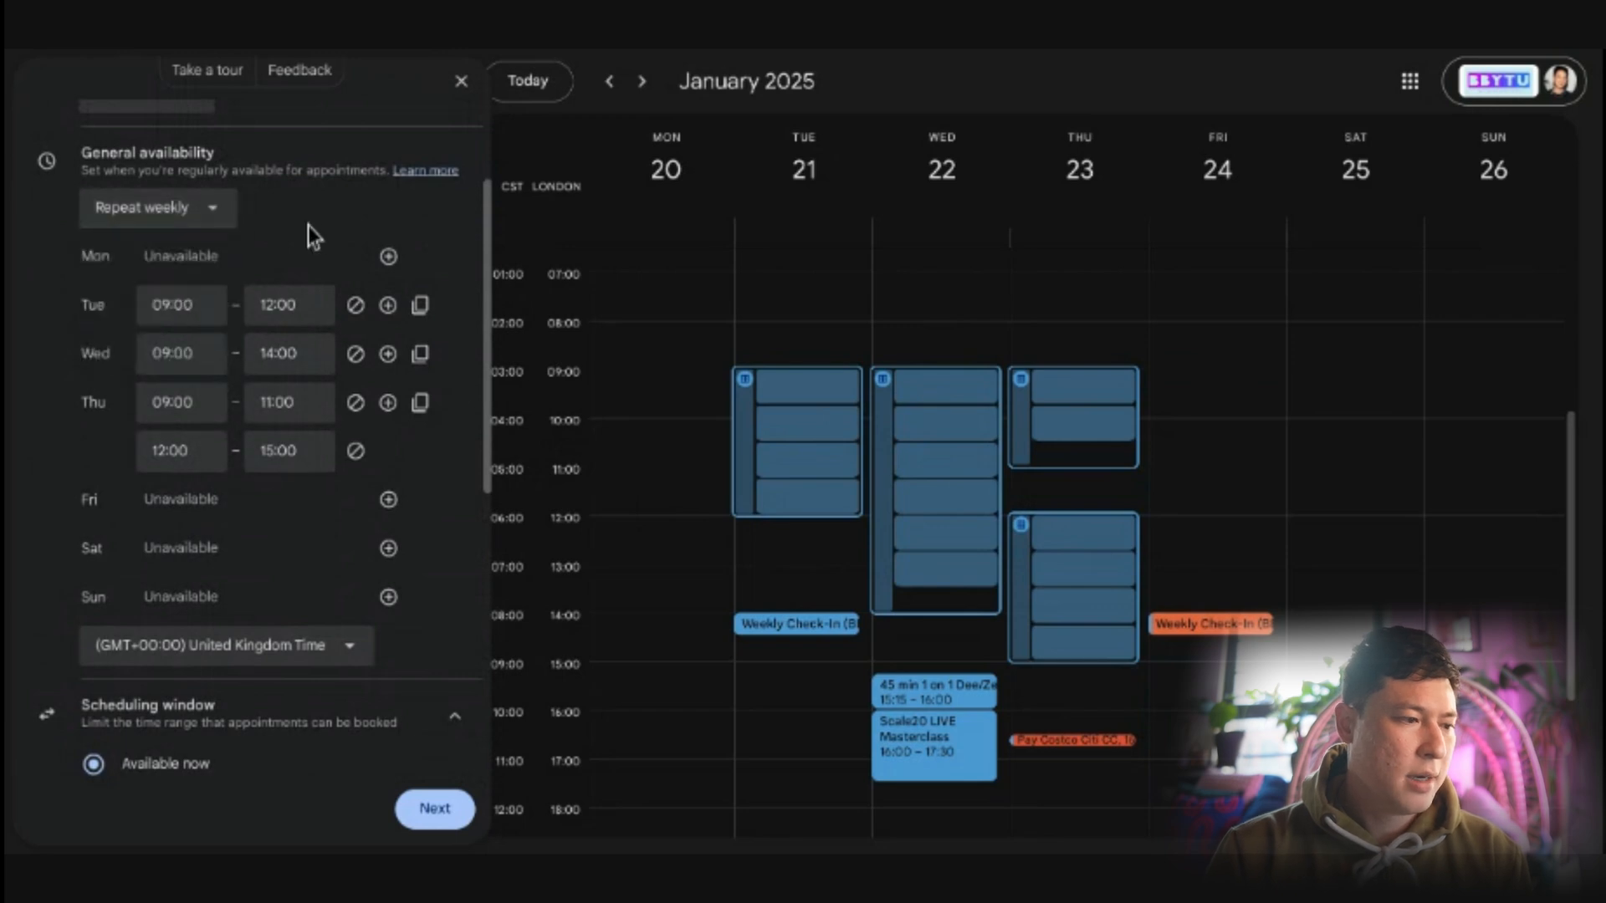
pyautogui.scroll(-4, 293, 251)
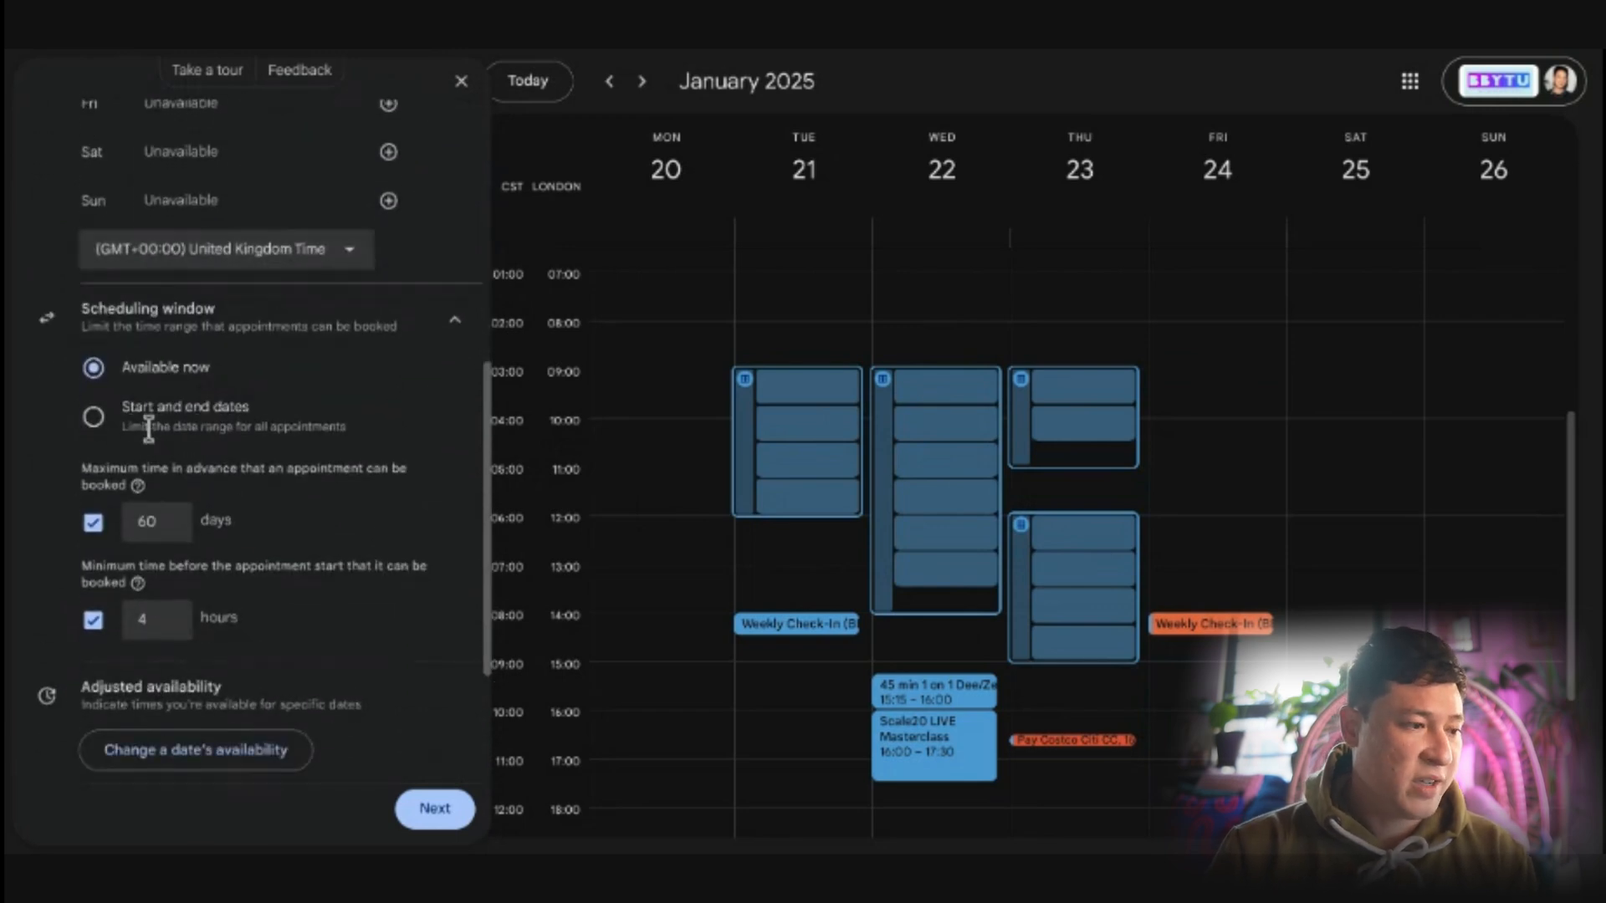
pyautogui.scroll(-1, 318, 426)
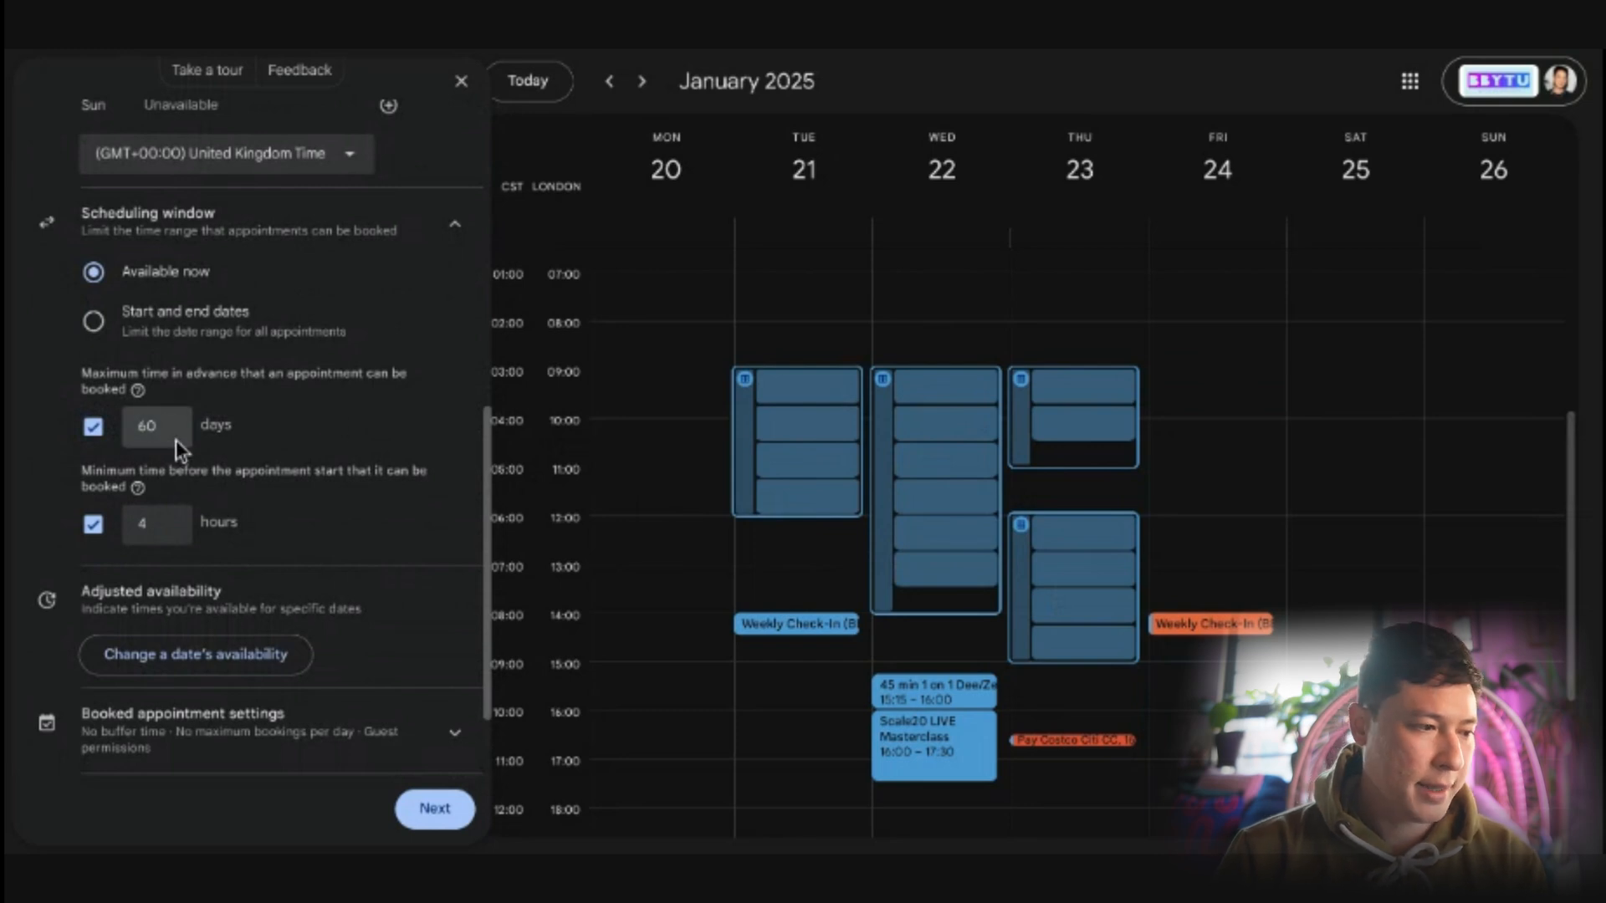
pyautogui.doubleClick(158, 426)
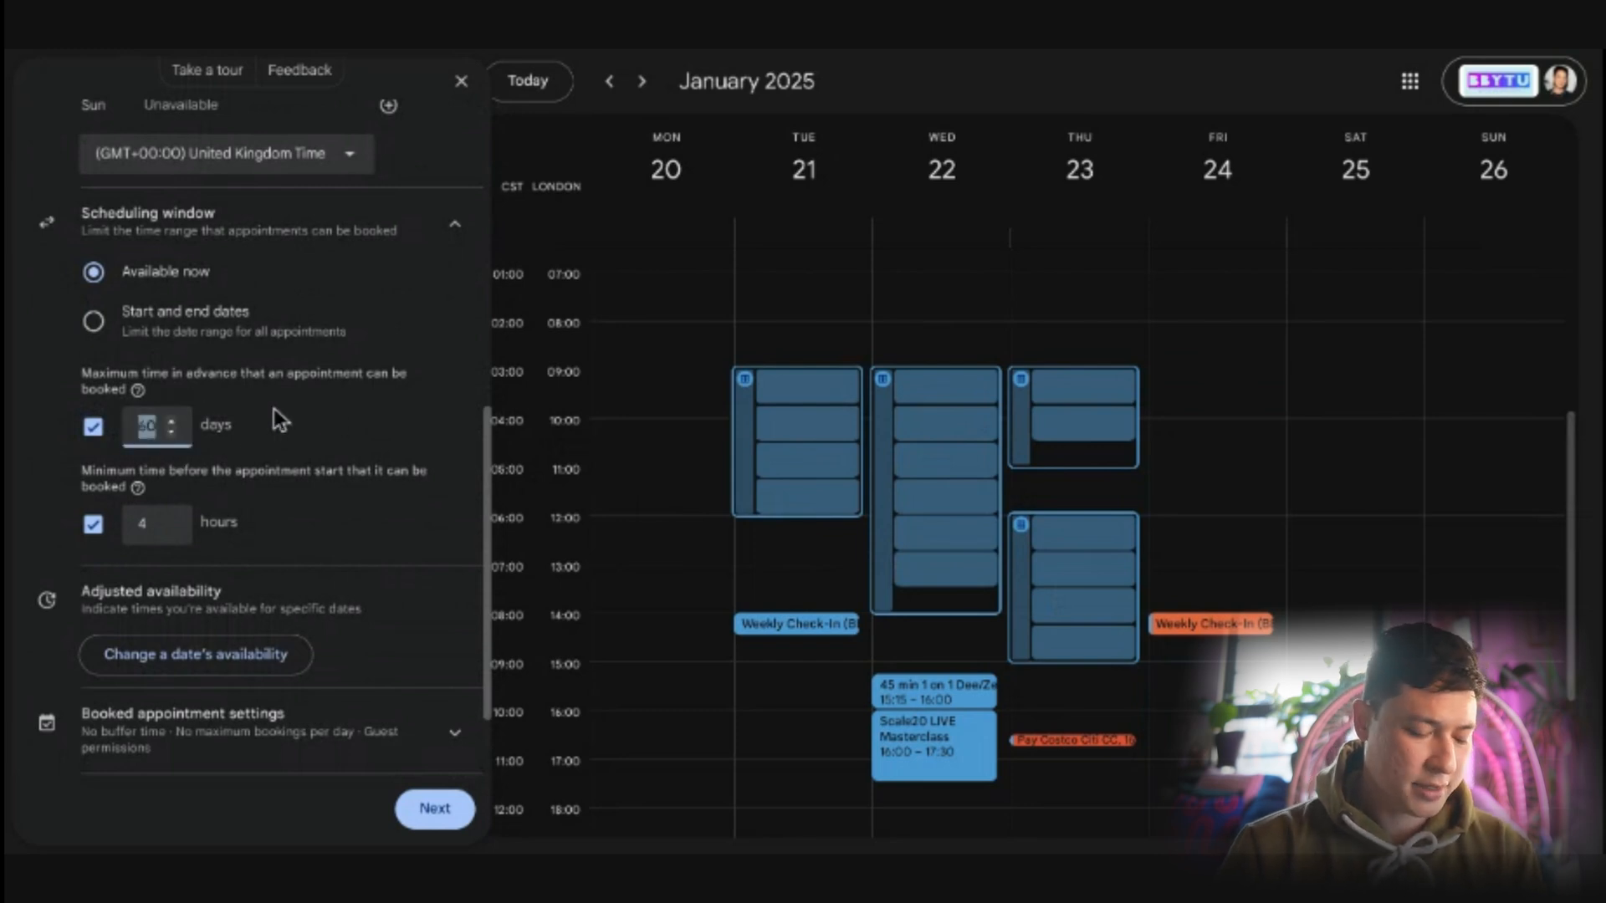
pyautogui.write('30')
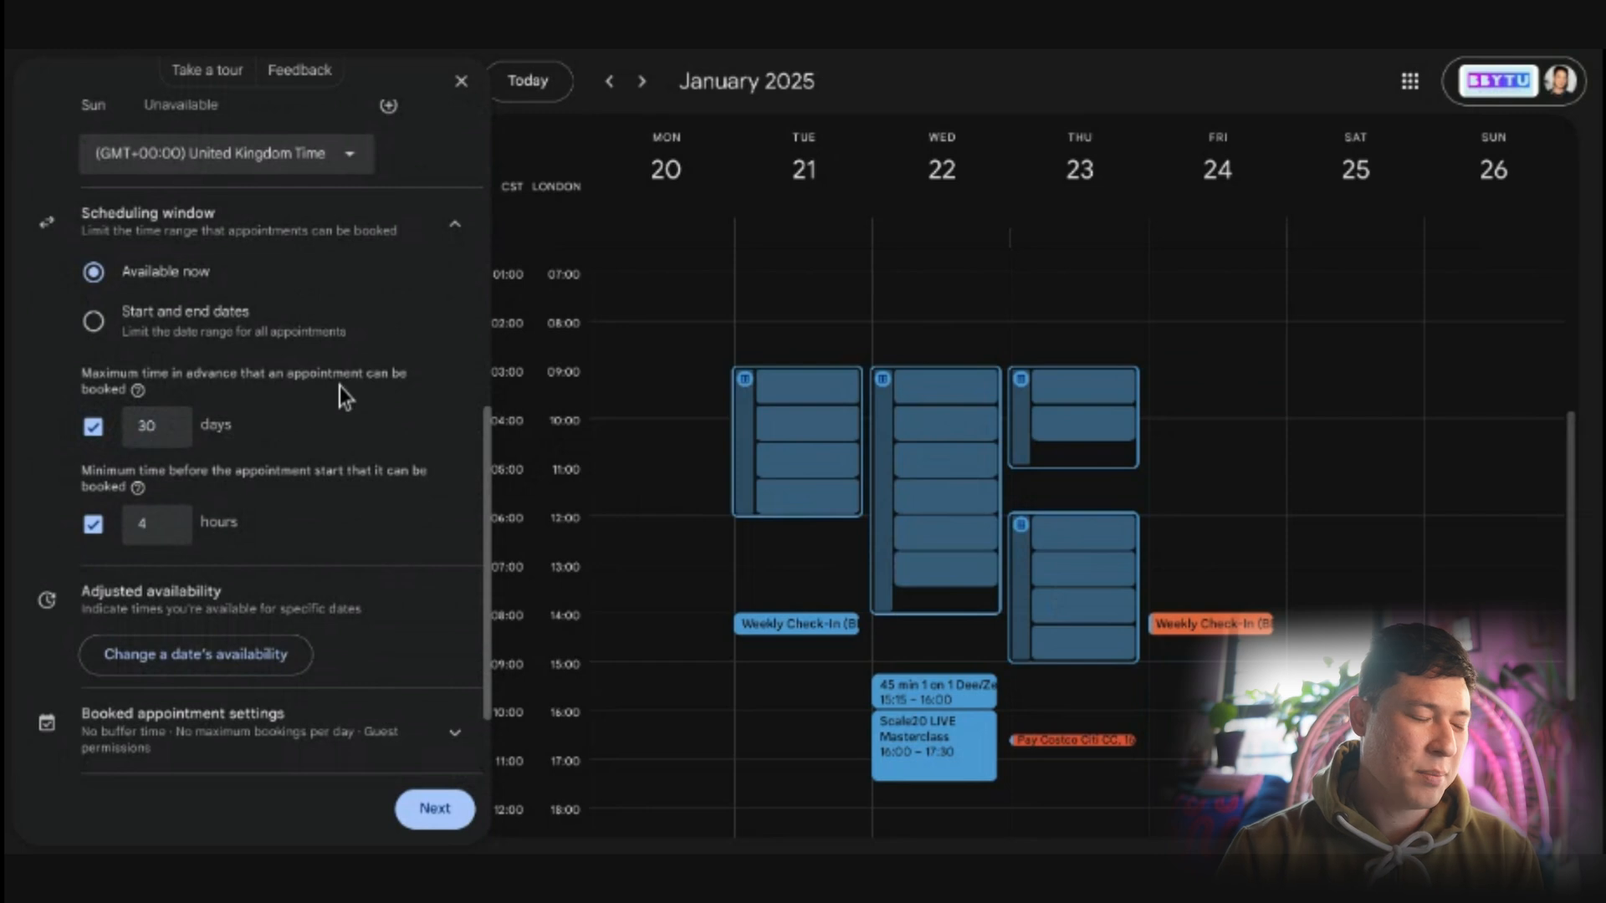
pyautogui.moveTo(156, 427); pyautogui.dragTo(108, 433)
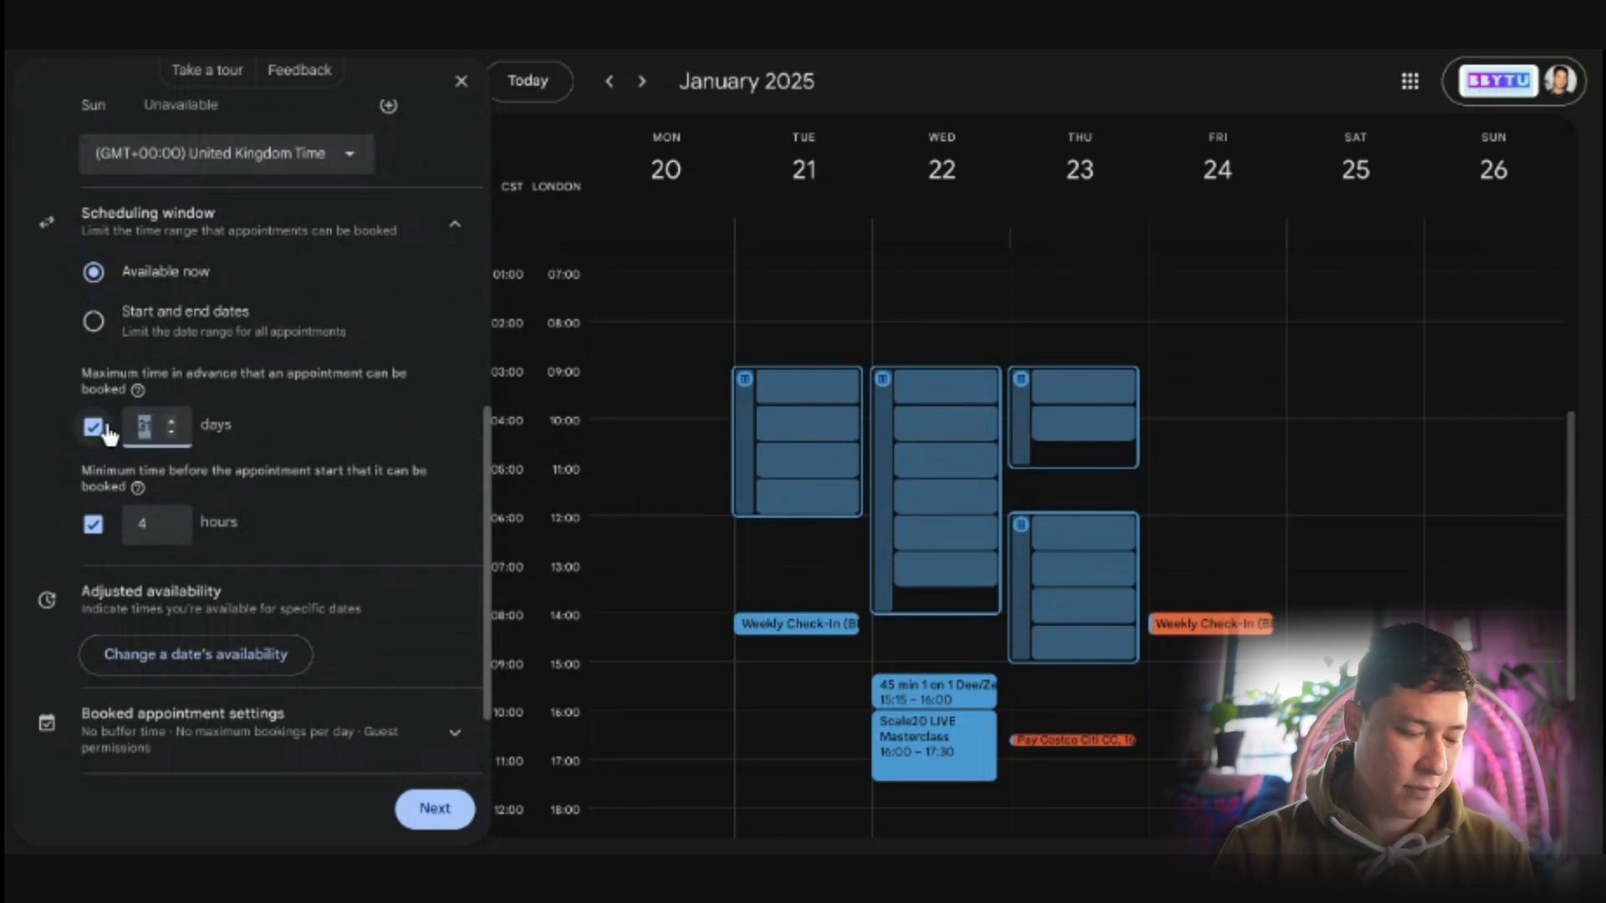
pyautogui.scroll(-1, 351, 410)
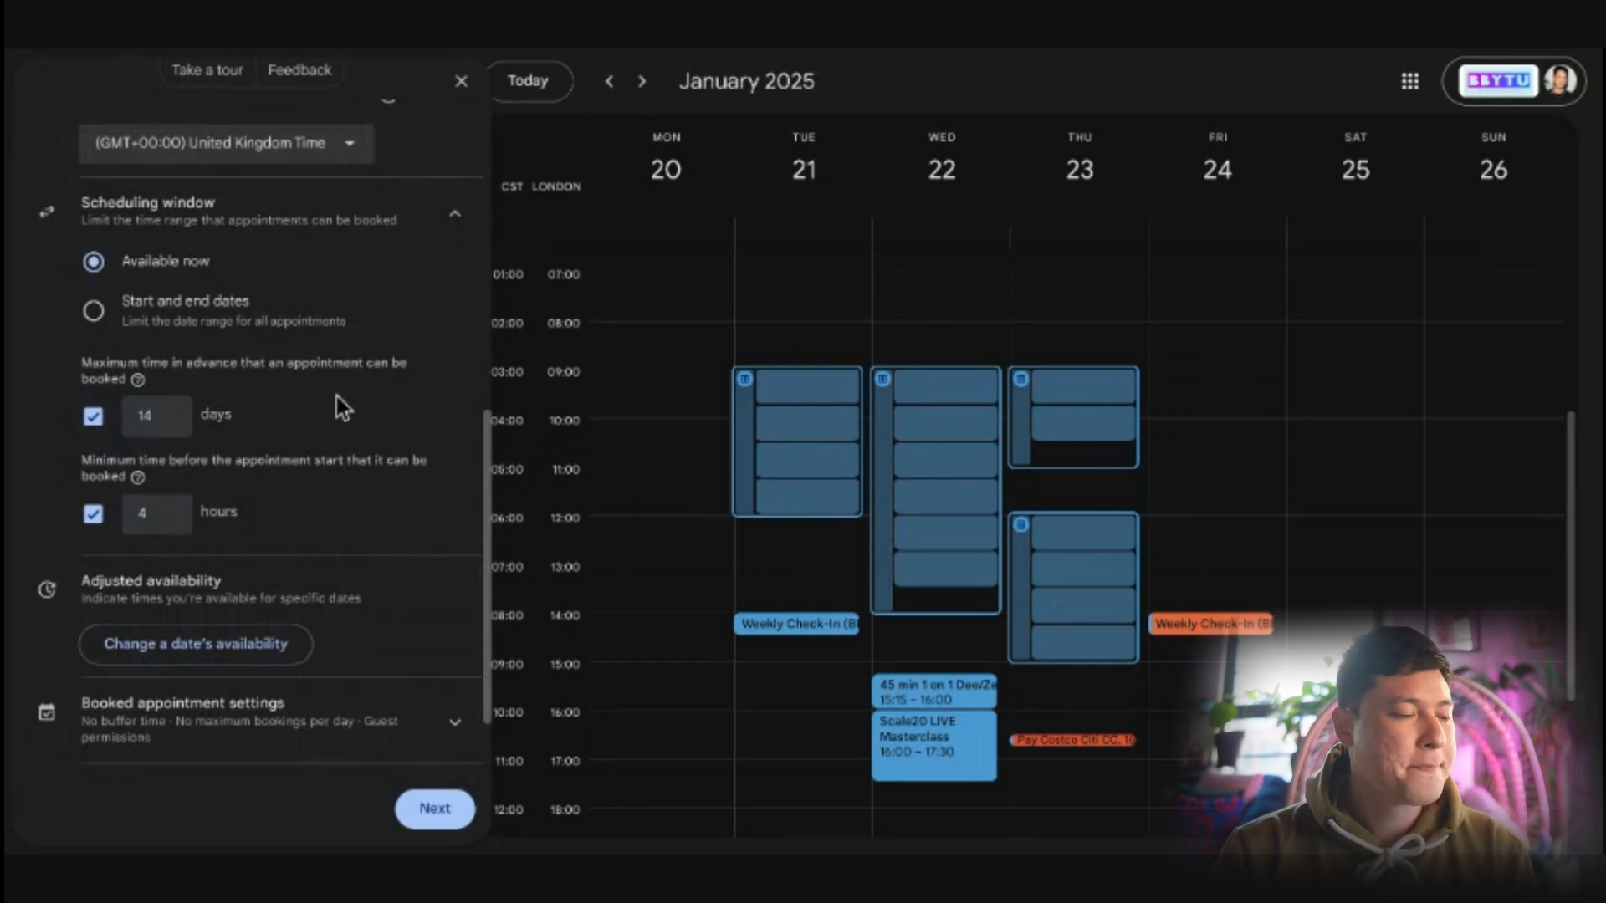
# Step: Set the minimum time before an appointment's start that it can be booked to 2 hours
pyautogui.moveTo(92, 388); pyautogui.dragTo(412, 389)
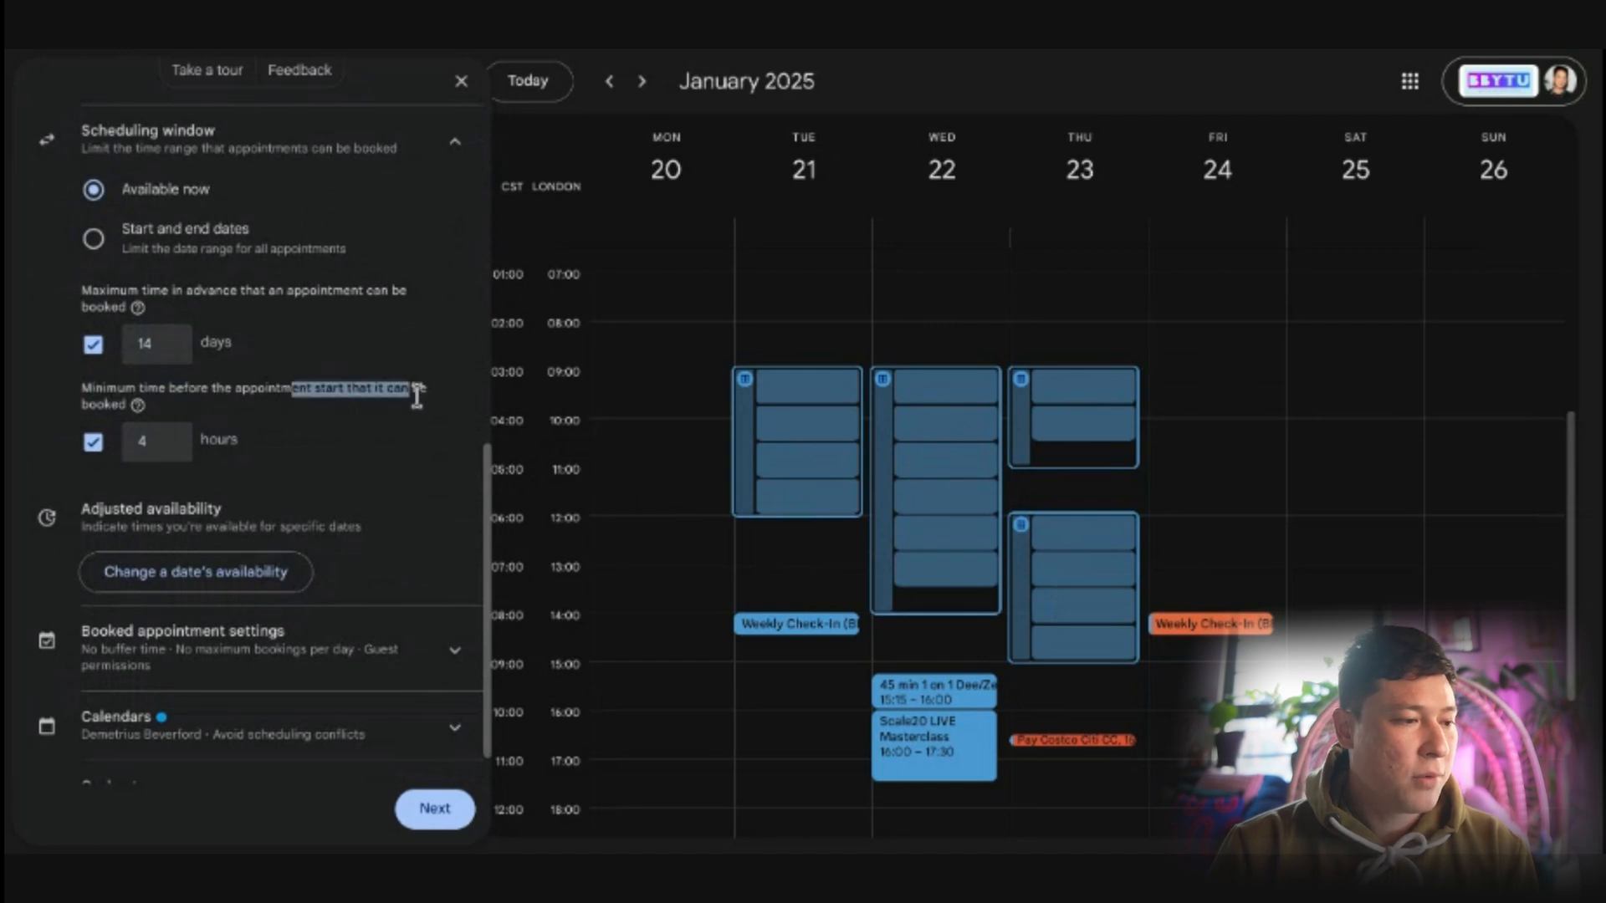
pyautogui.doubleClick(164, 439)
pyautogui.click(302, 438)
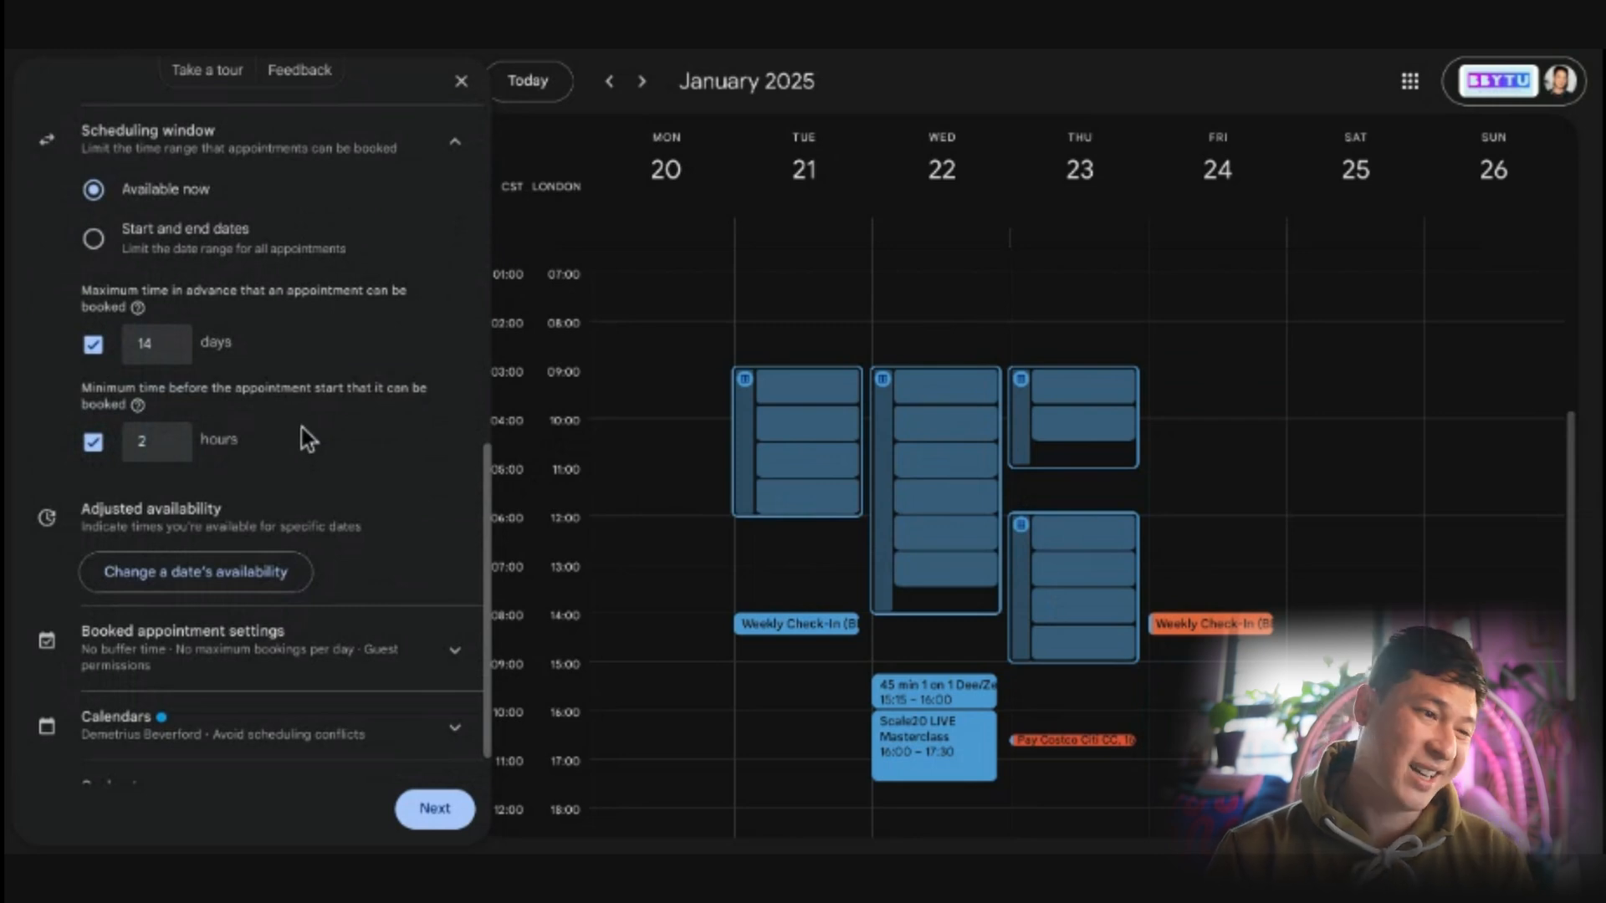
pyautogui.scroll(-1, 256, 476)
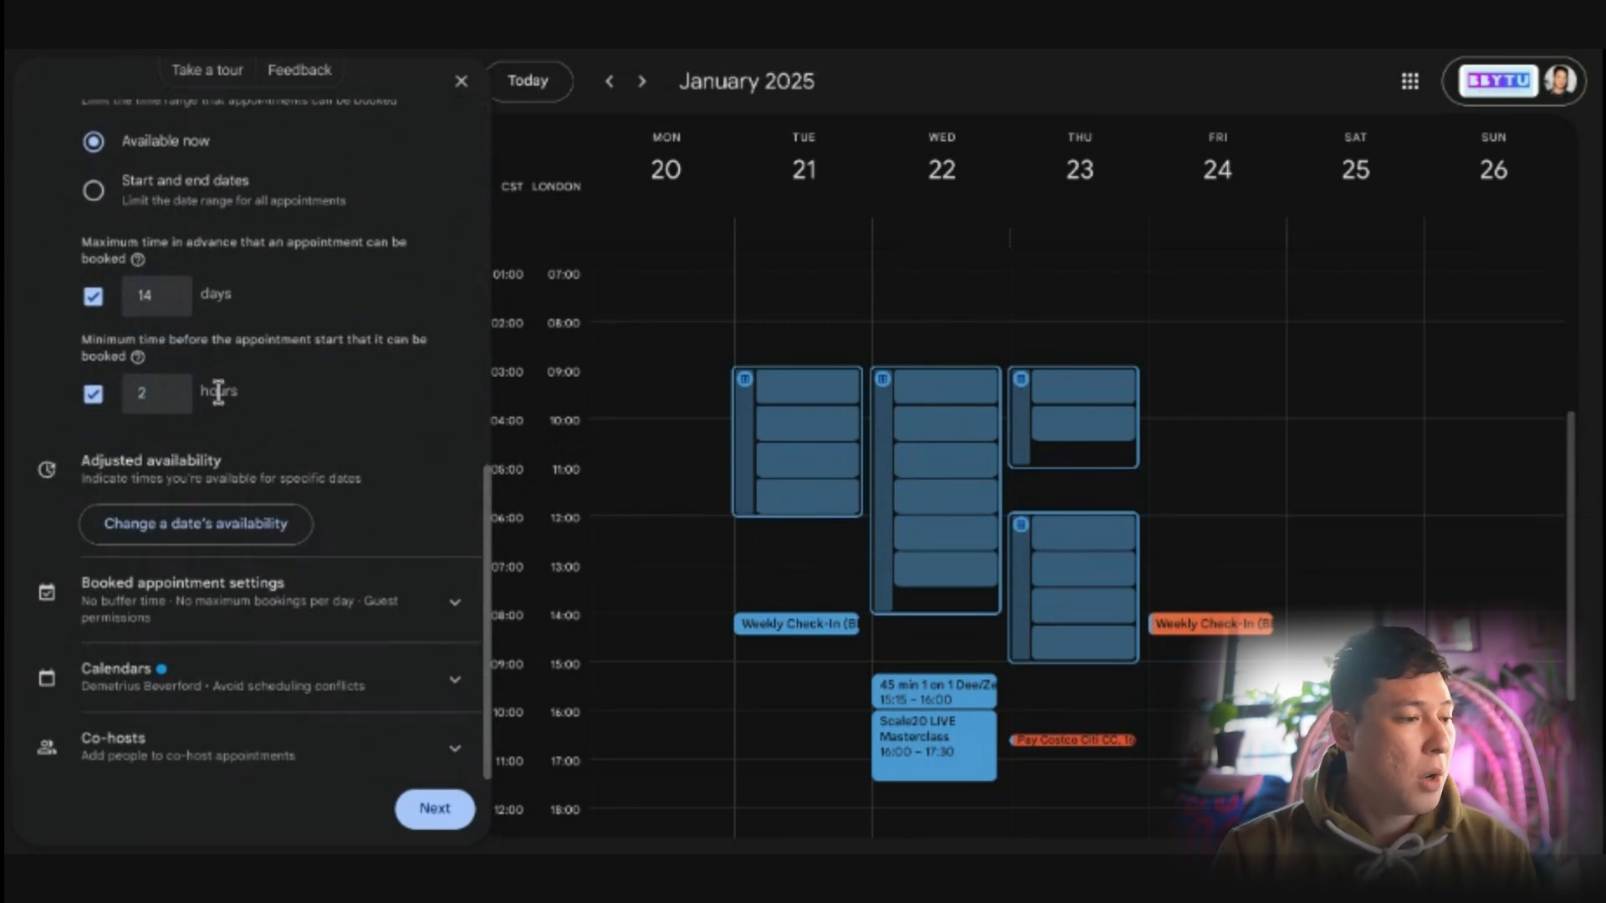
# Step: Turn the minimum booking notice limit off and back on
pyautogui.click(94, 396)
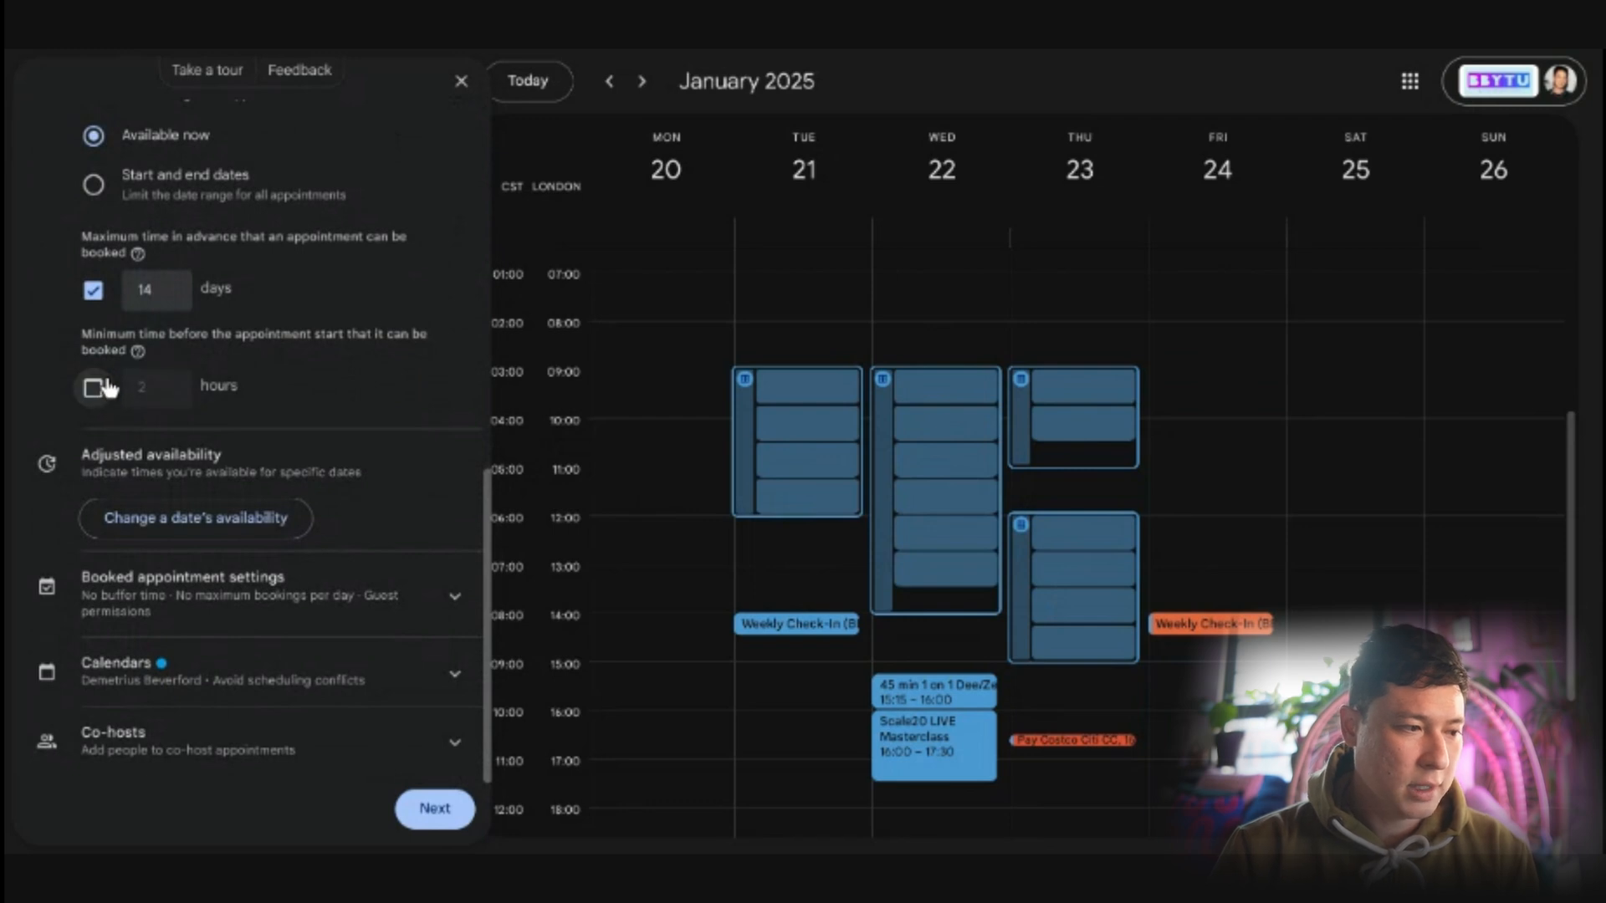
pyautogui.click(93, 388)
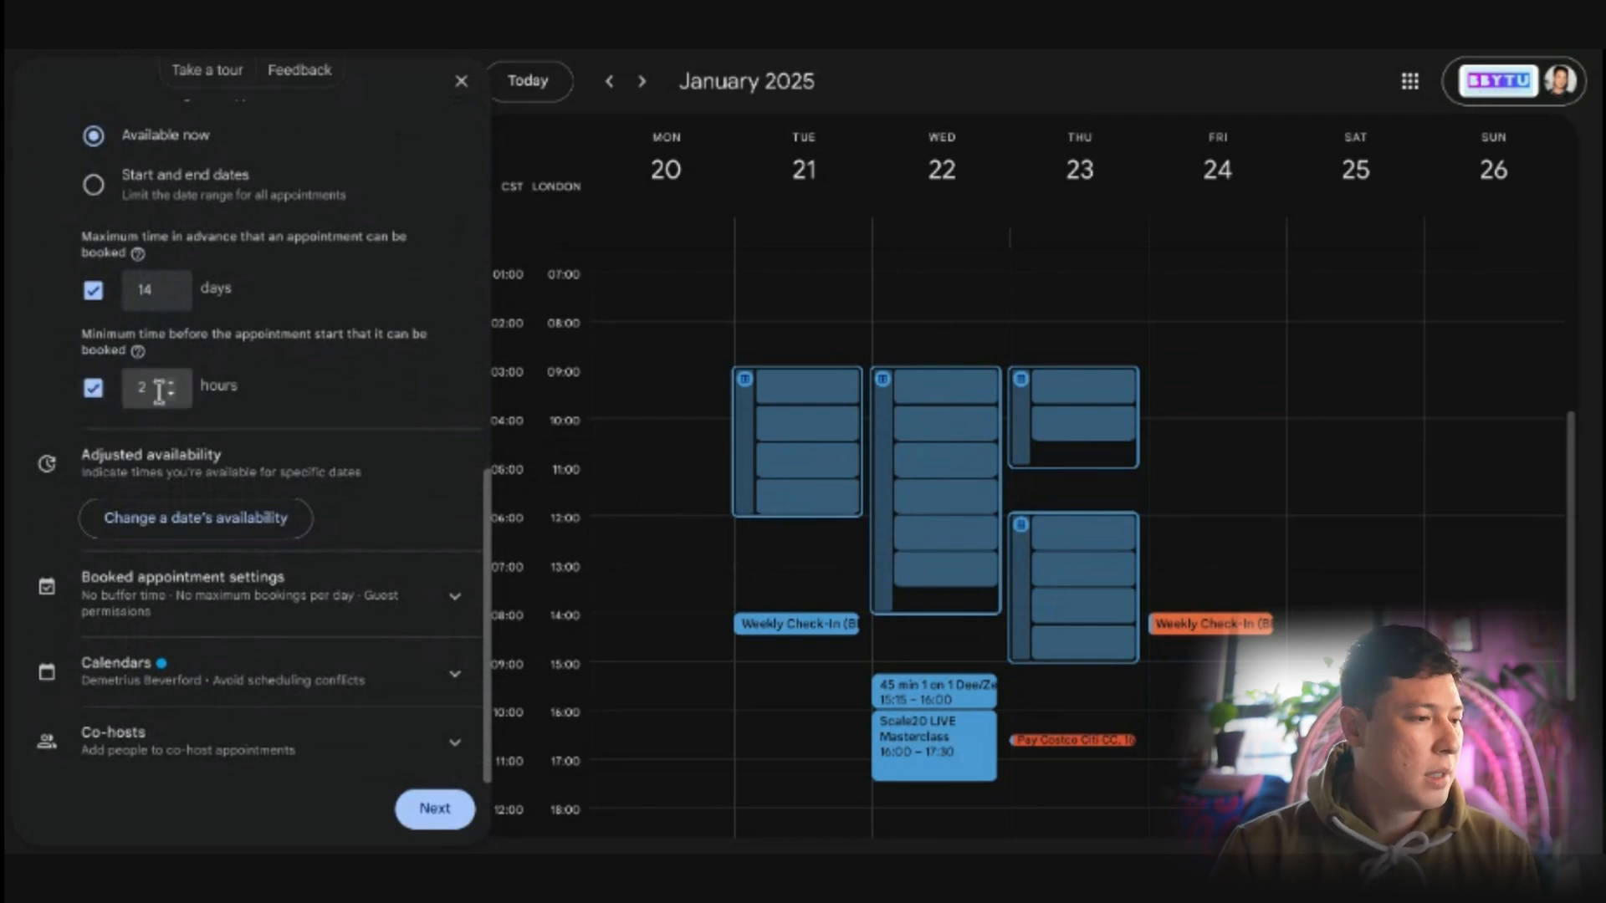
pyautogui.click(282, 386)
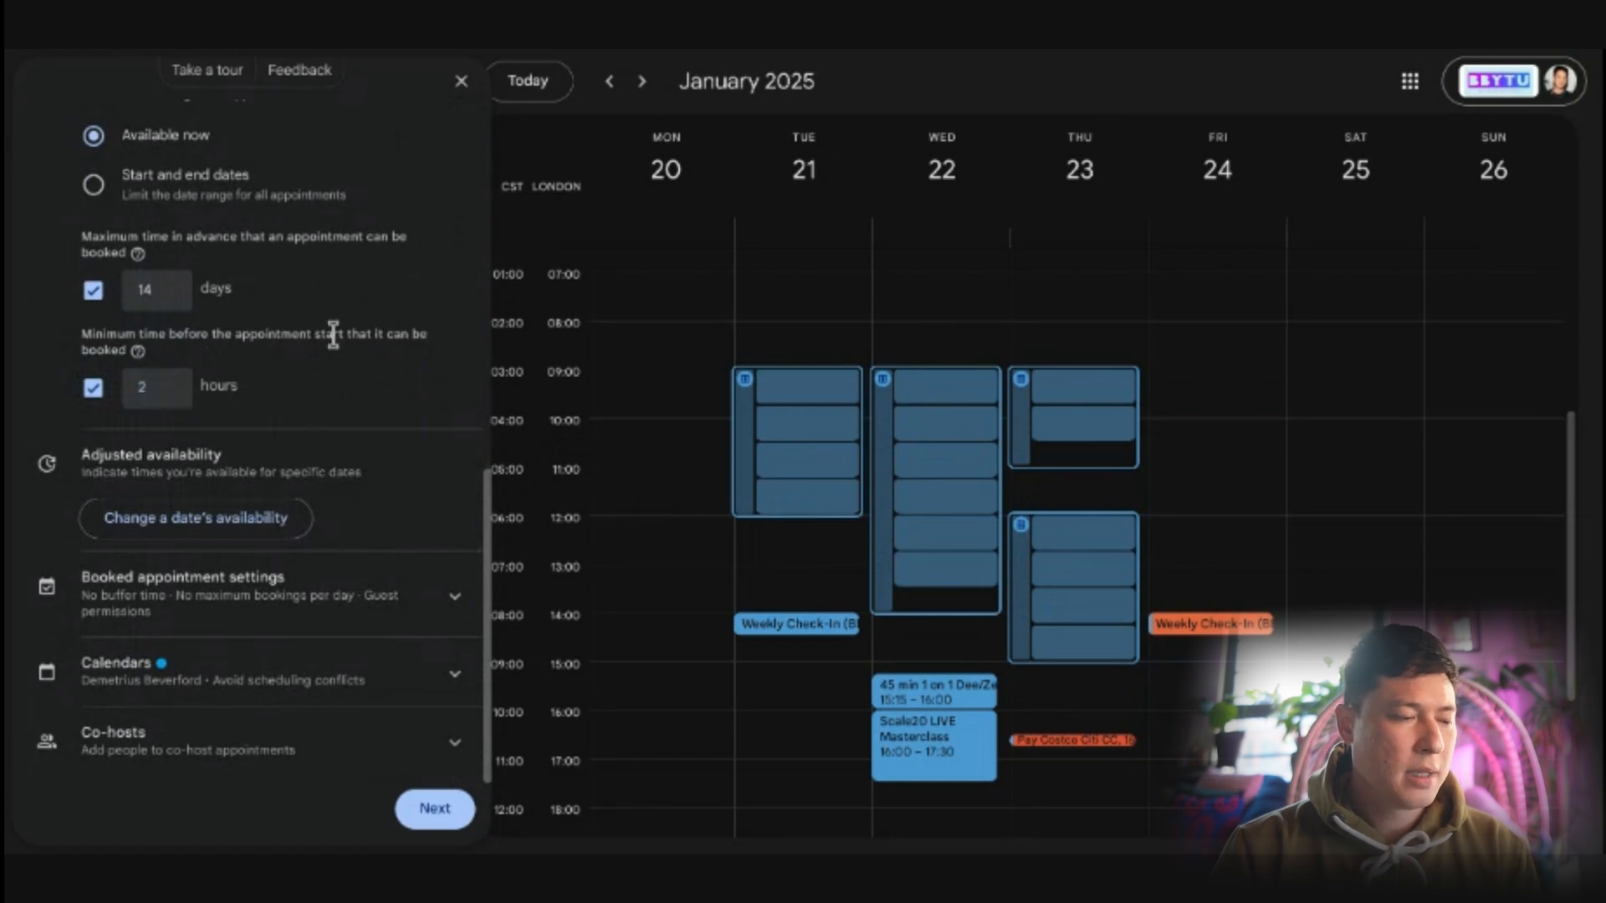
pyautogui.moveTo(101, 336); pyautogui.dragTo(274, 381)
pyautogui.click(278, 384)
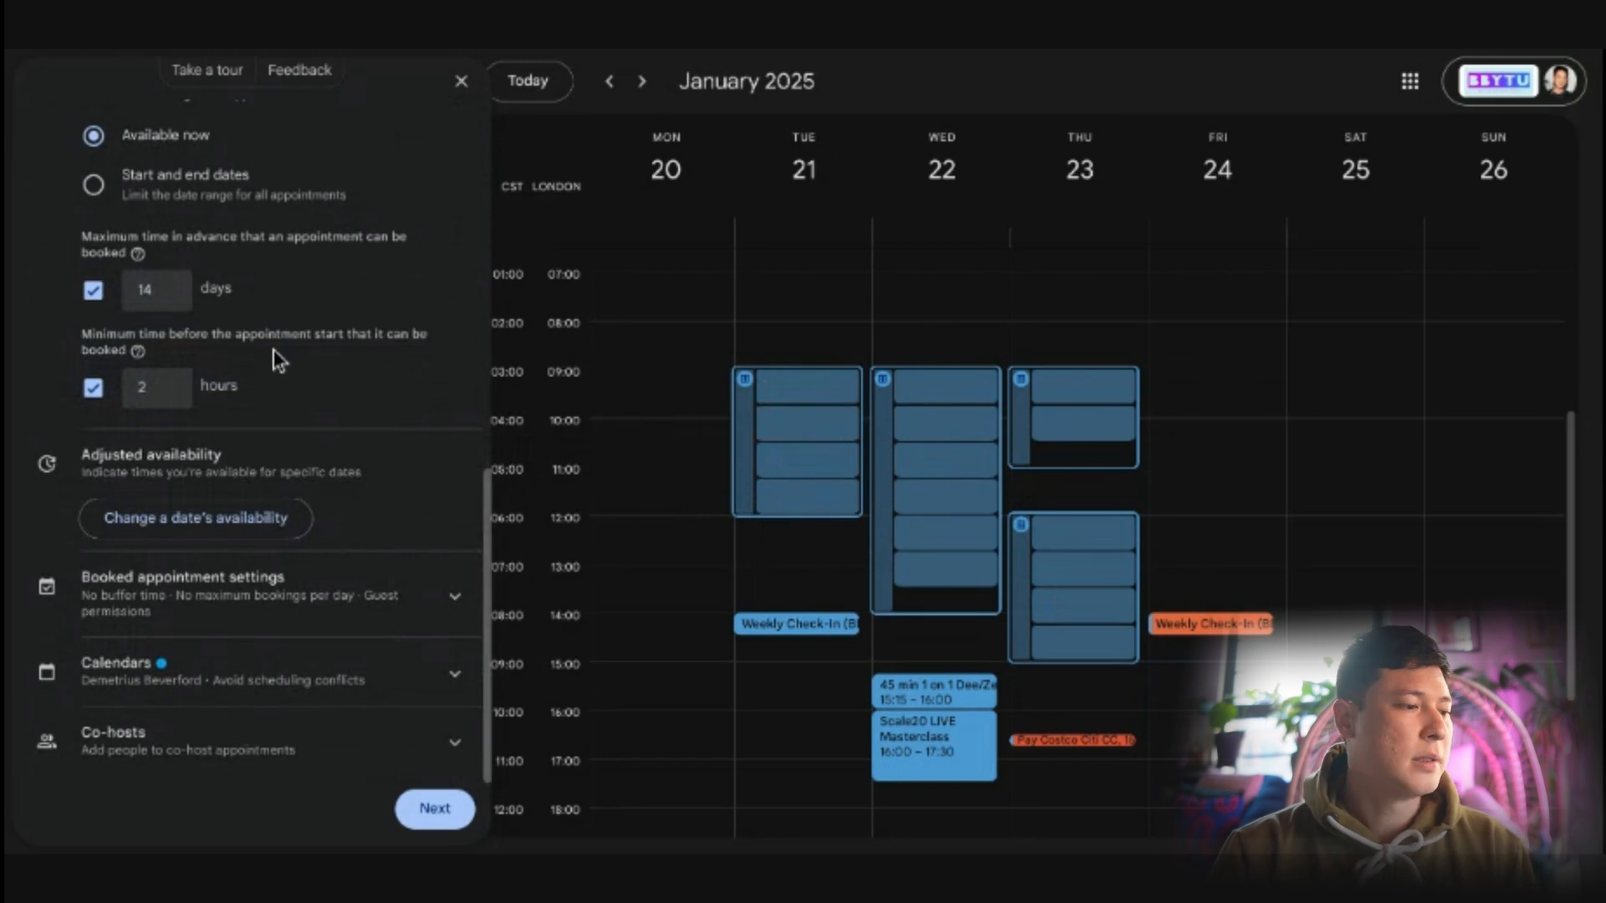
# Step: Add an adjusted availability entry for Jan 20, 2025 and change its date to Jan 22, 2025, leaving it unavailable
pyautogui.moveTo(102, 454); pyautogui.dragTo(224, 455)
pyautogui.click(167, 518)
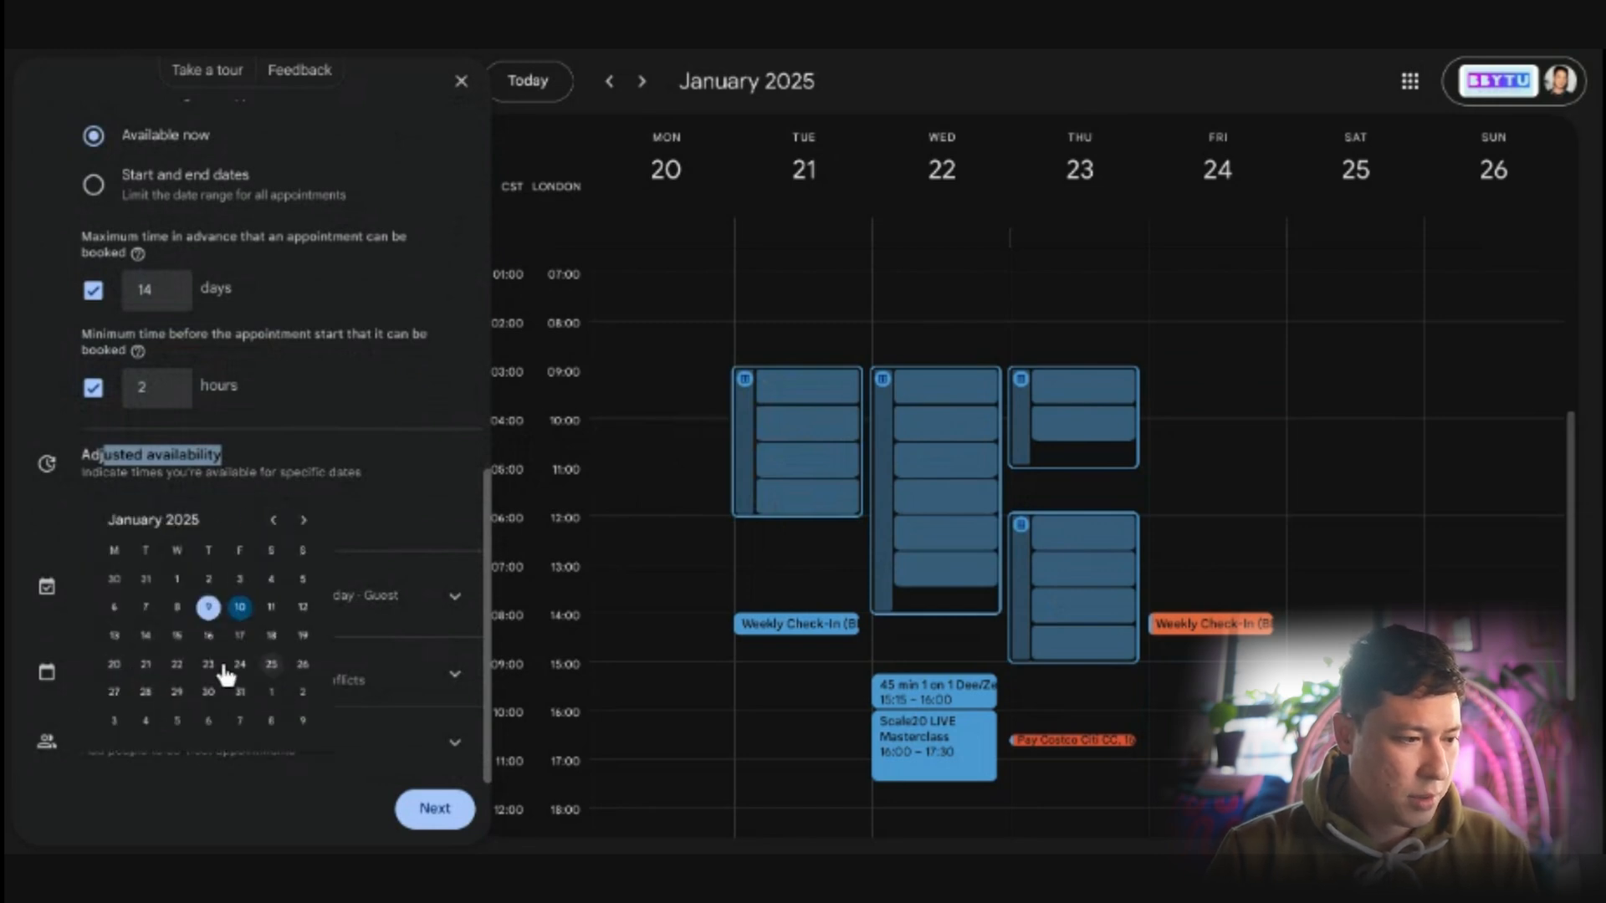
pyautogui.click(114, 665)
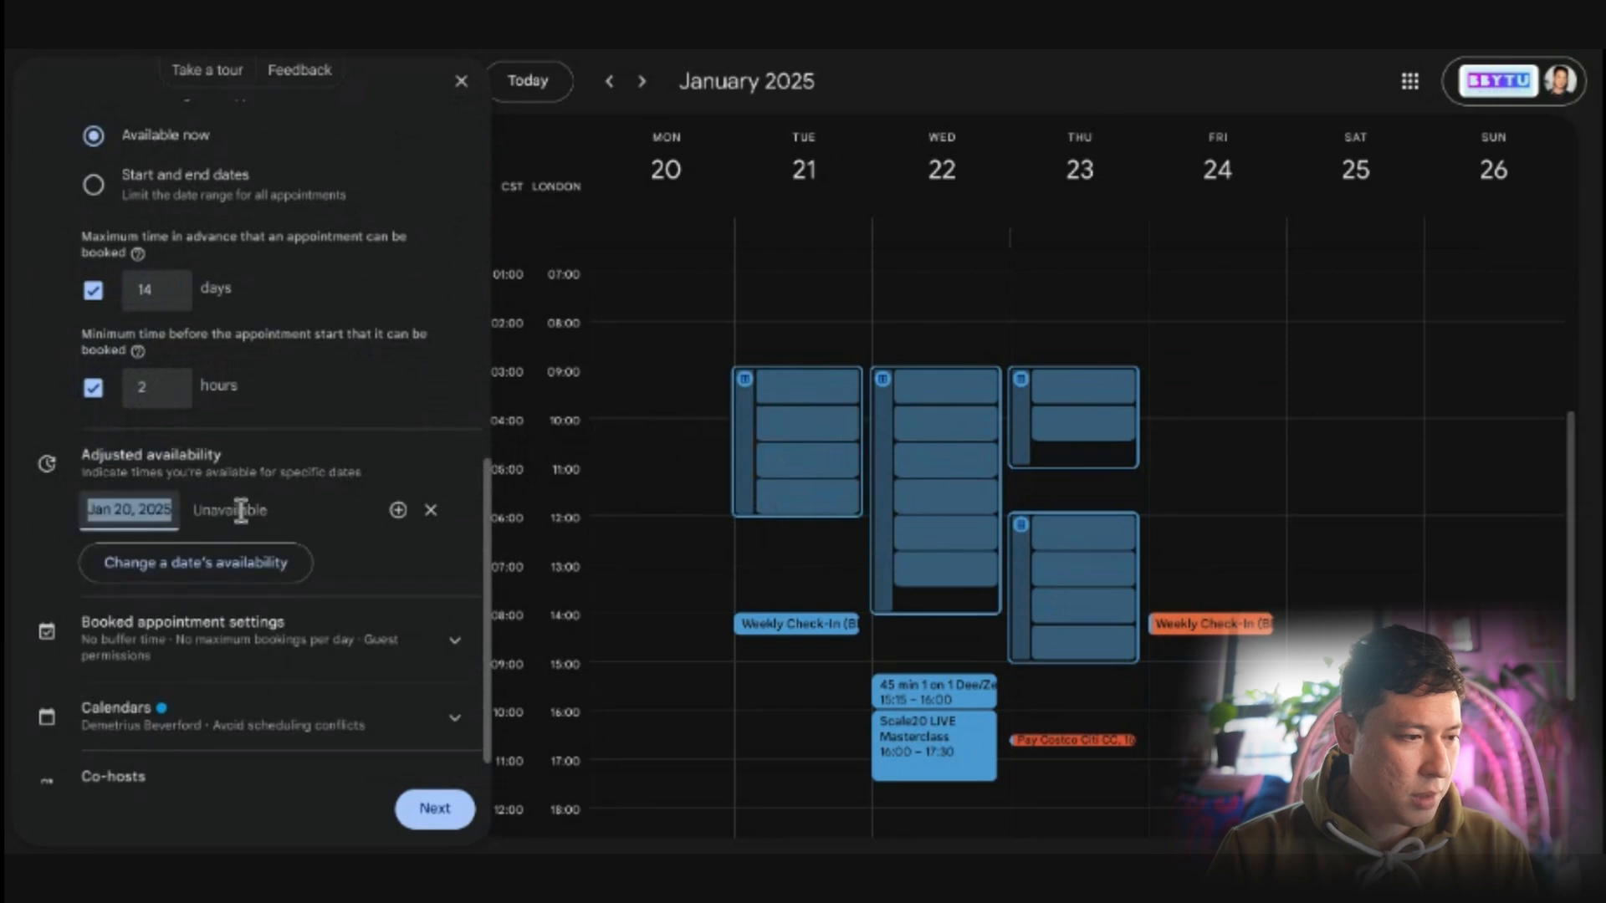
pyautogui.moveTo(203, 509); pyautogui.dragTo(269, 512)
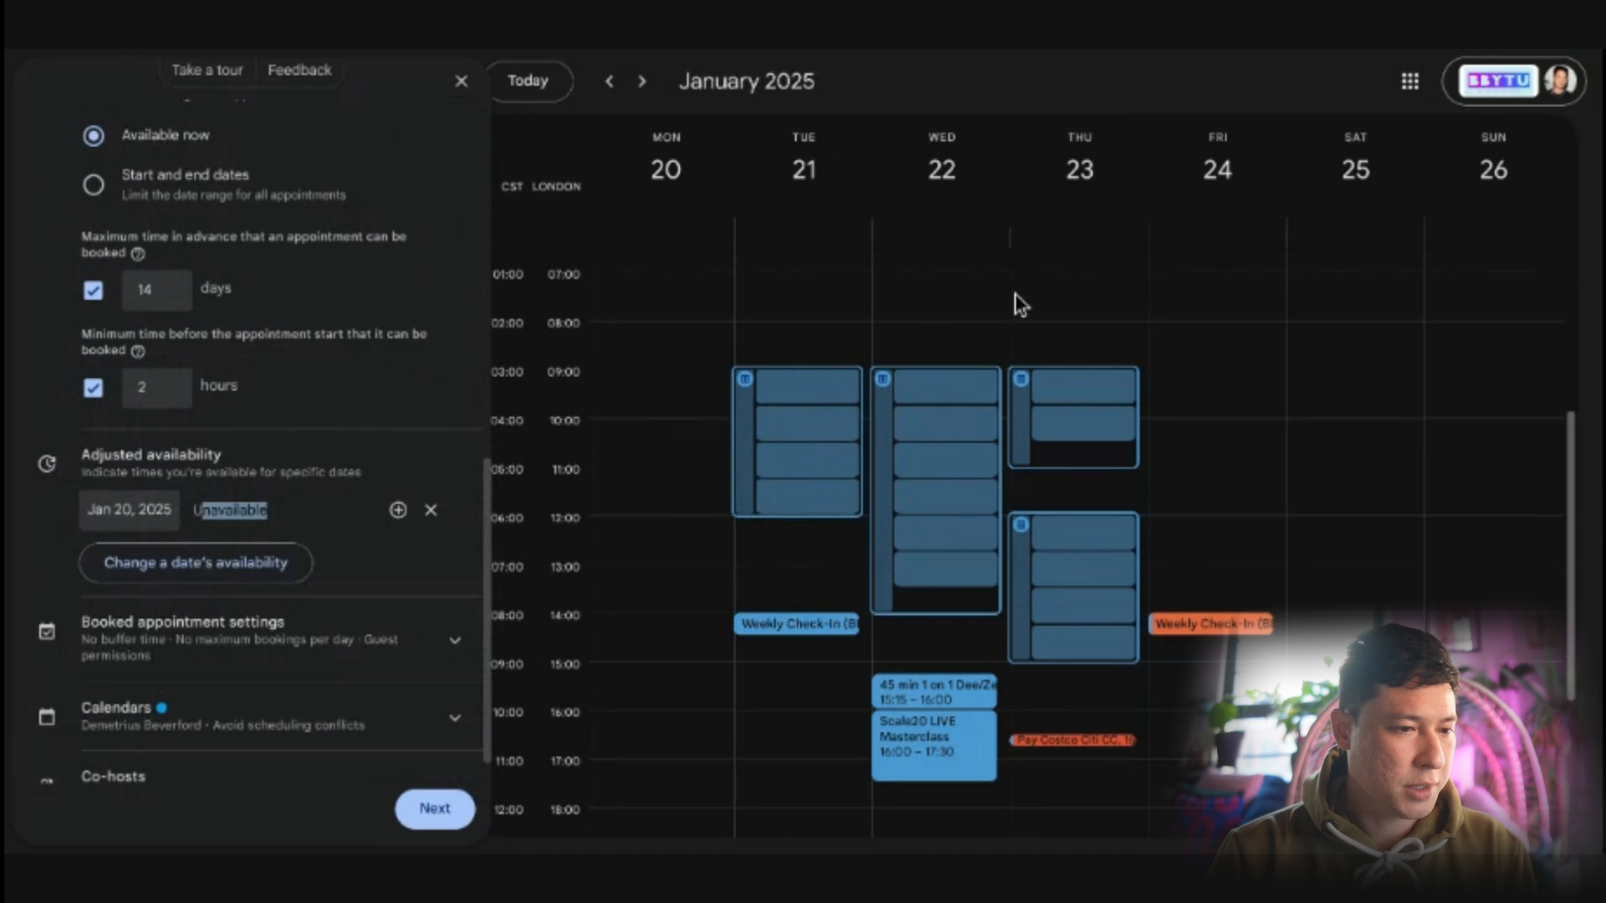
pyautogui.click(162, 509)
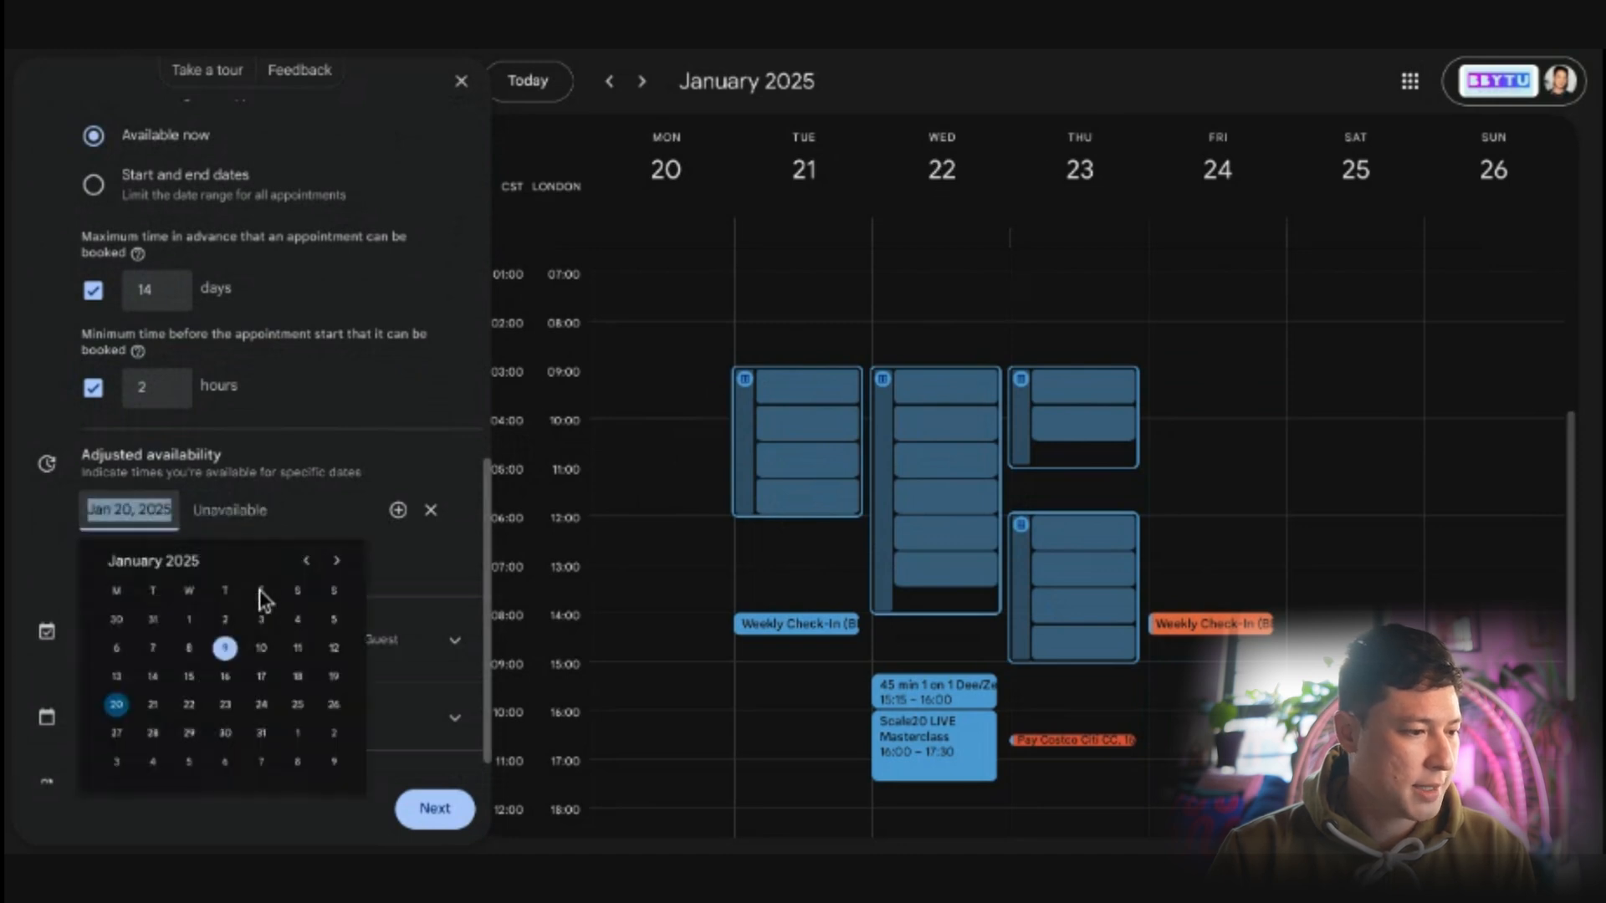
pyautogui.click(189, 705)
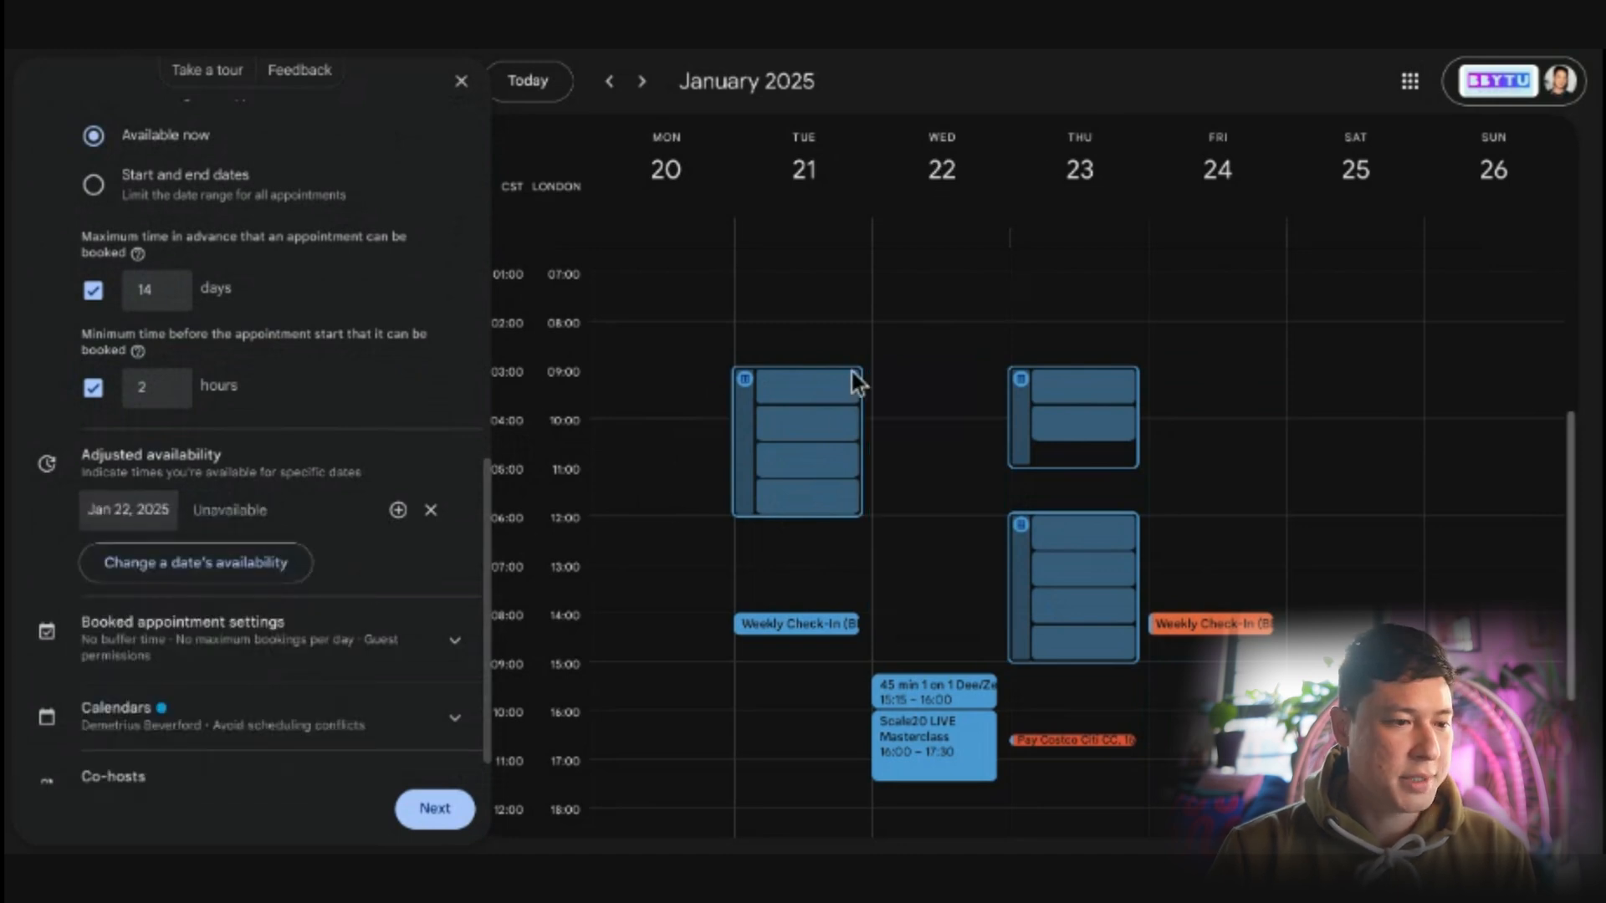
# Step: Add an adjusted availability entry for Jan 23, 2025, and remove both date-specific entries
pyautogui.scroll(-1, 316, 405)
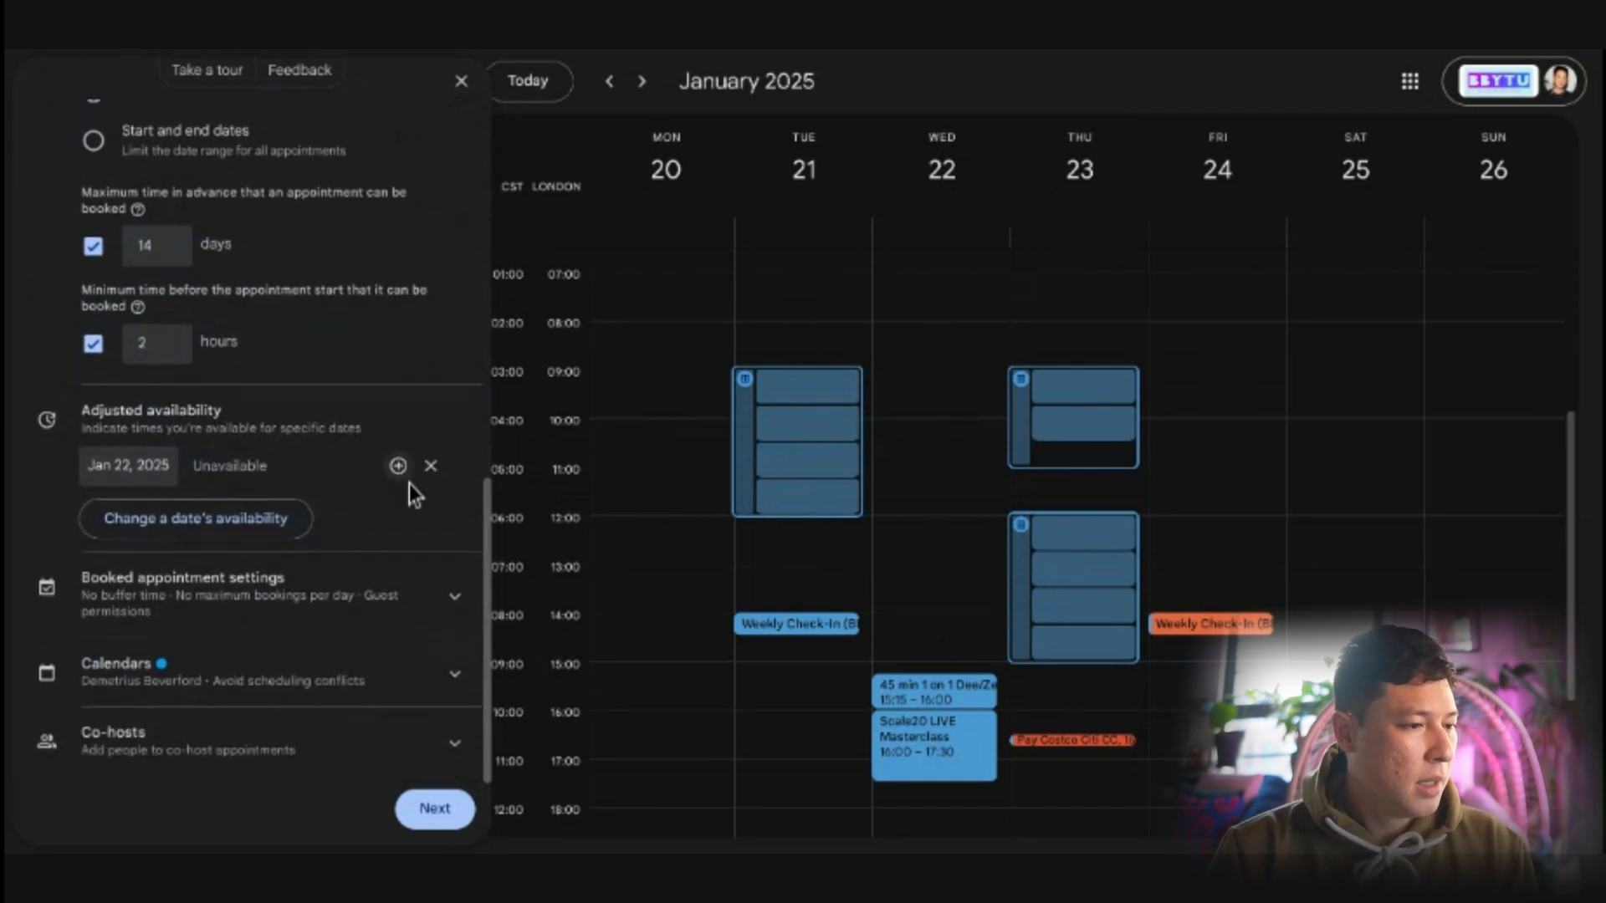
pyautogui.click(227, 535)
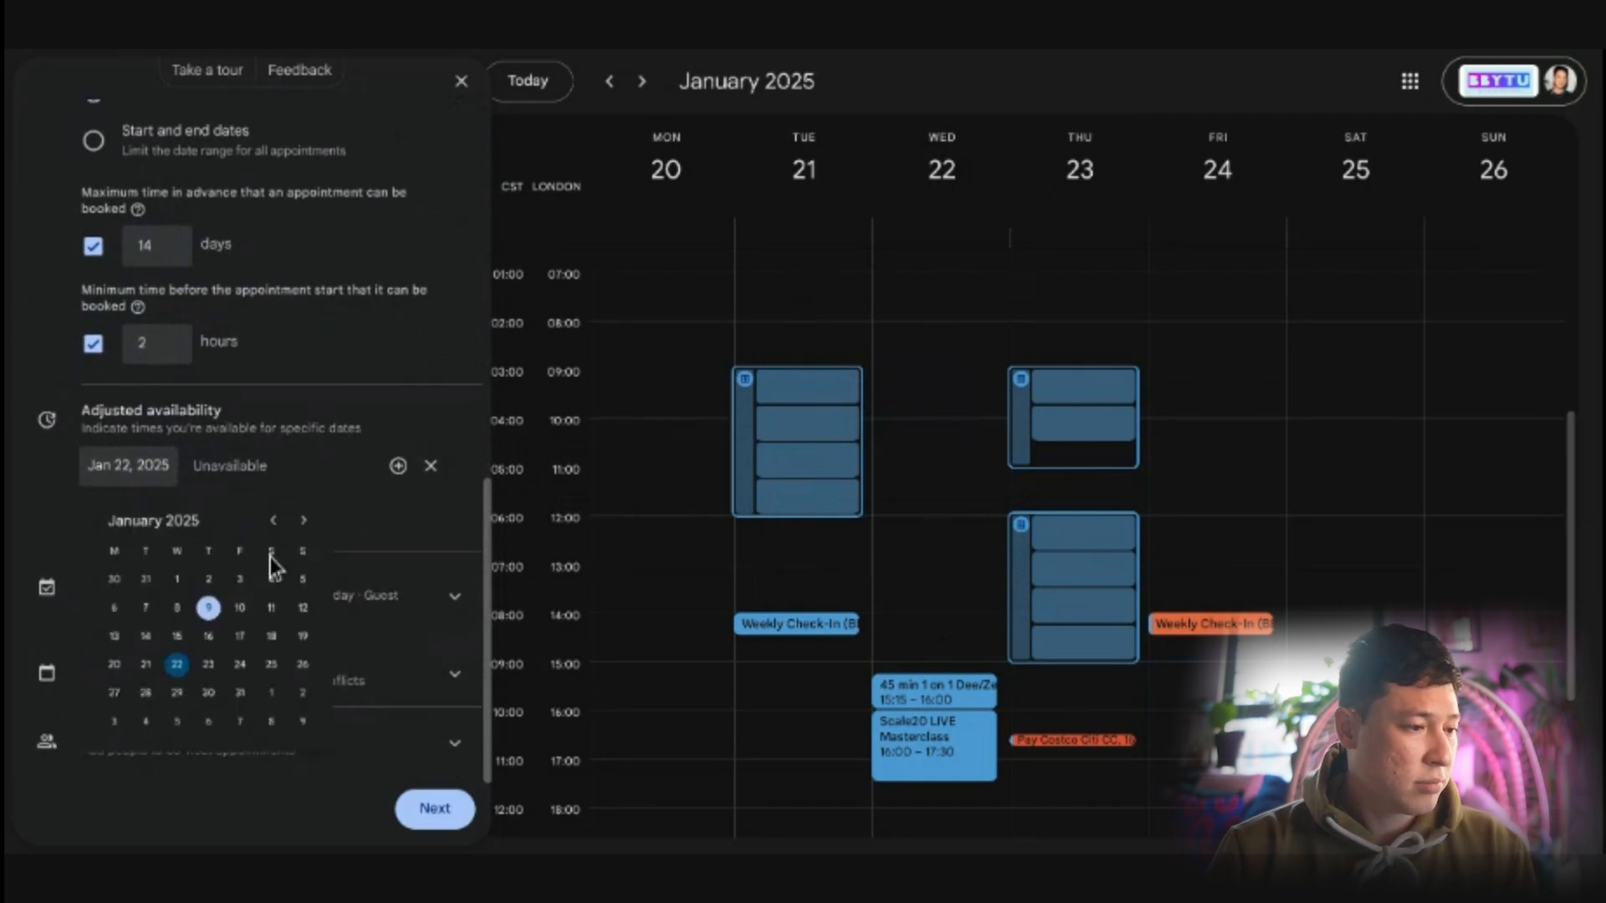
pyautogui.click(209, 667)
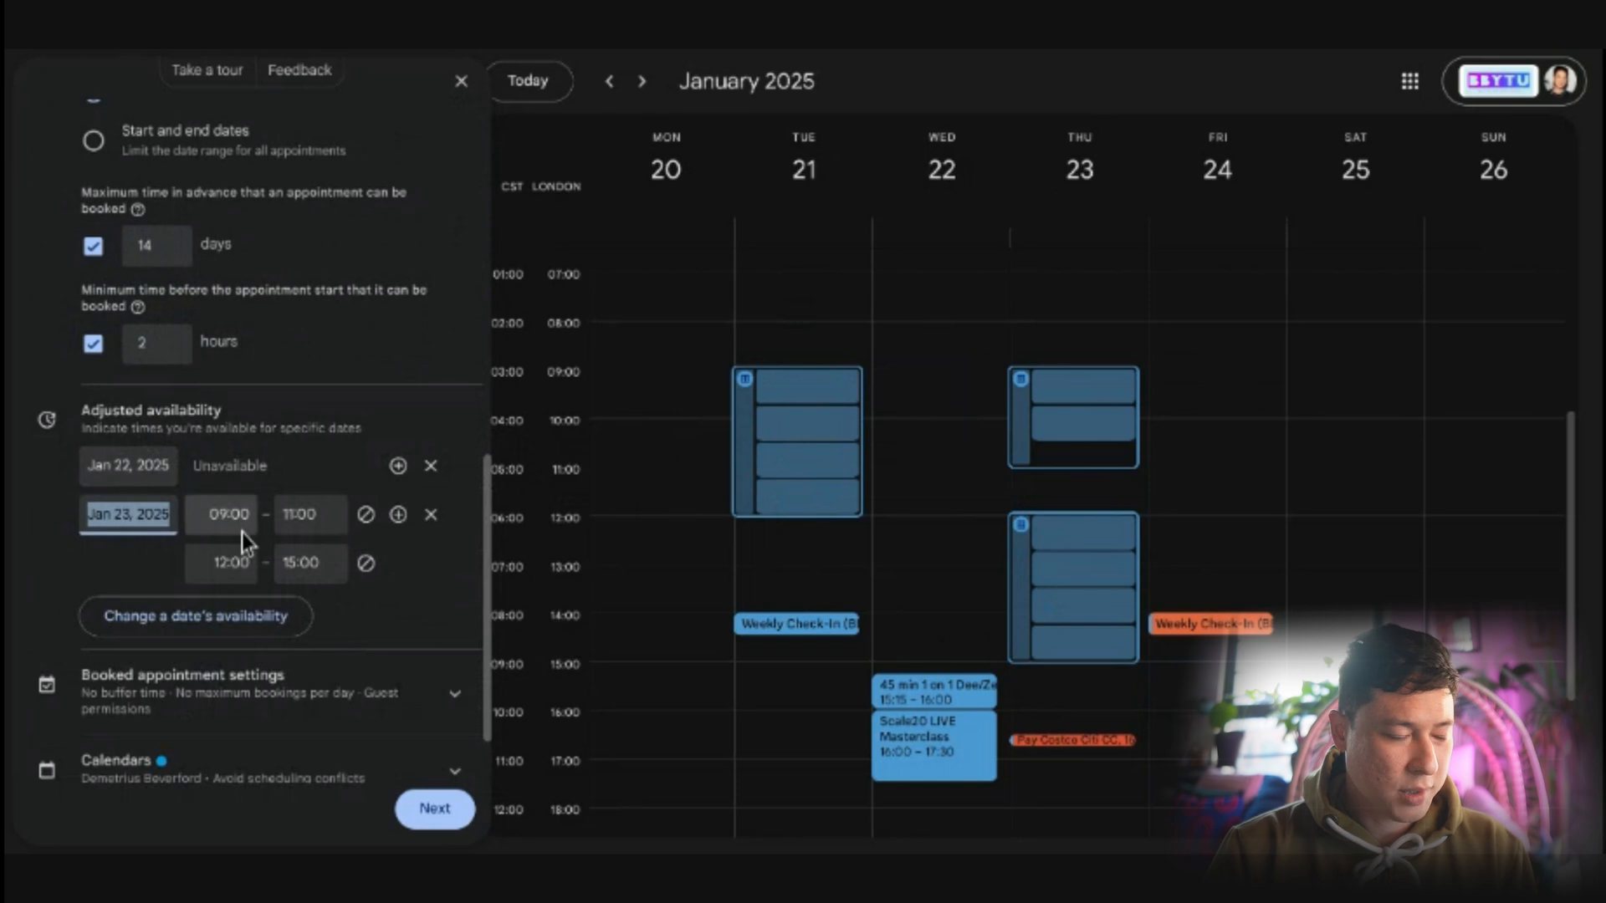
pyautogui.click(434, 522)
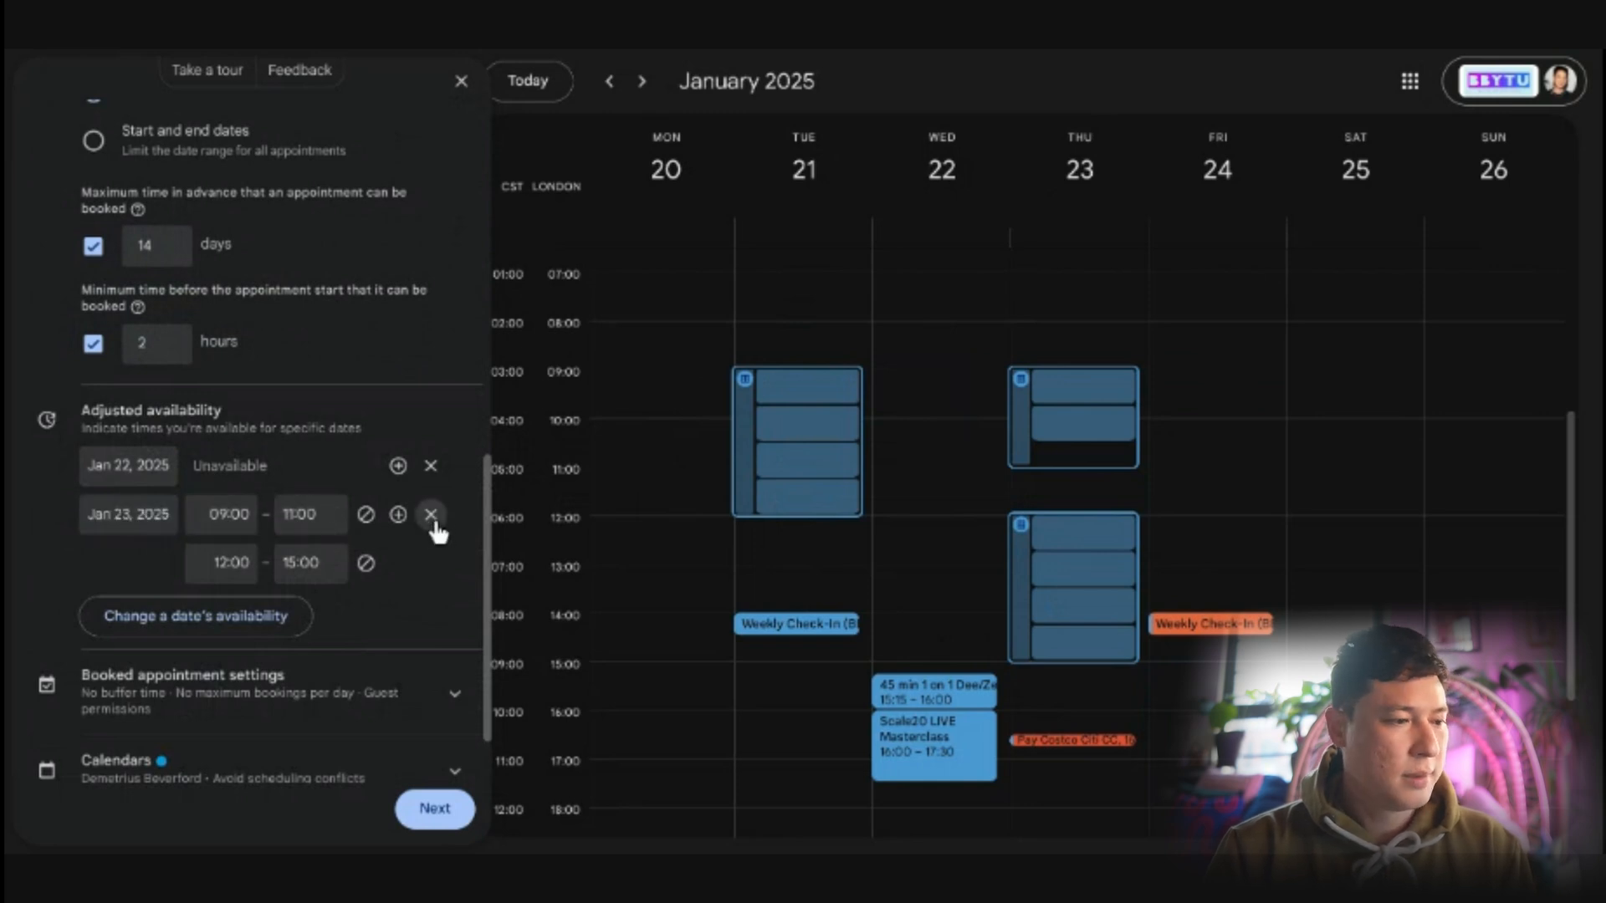
pyautogui.click(431, 466)
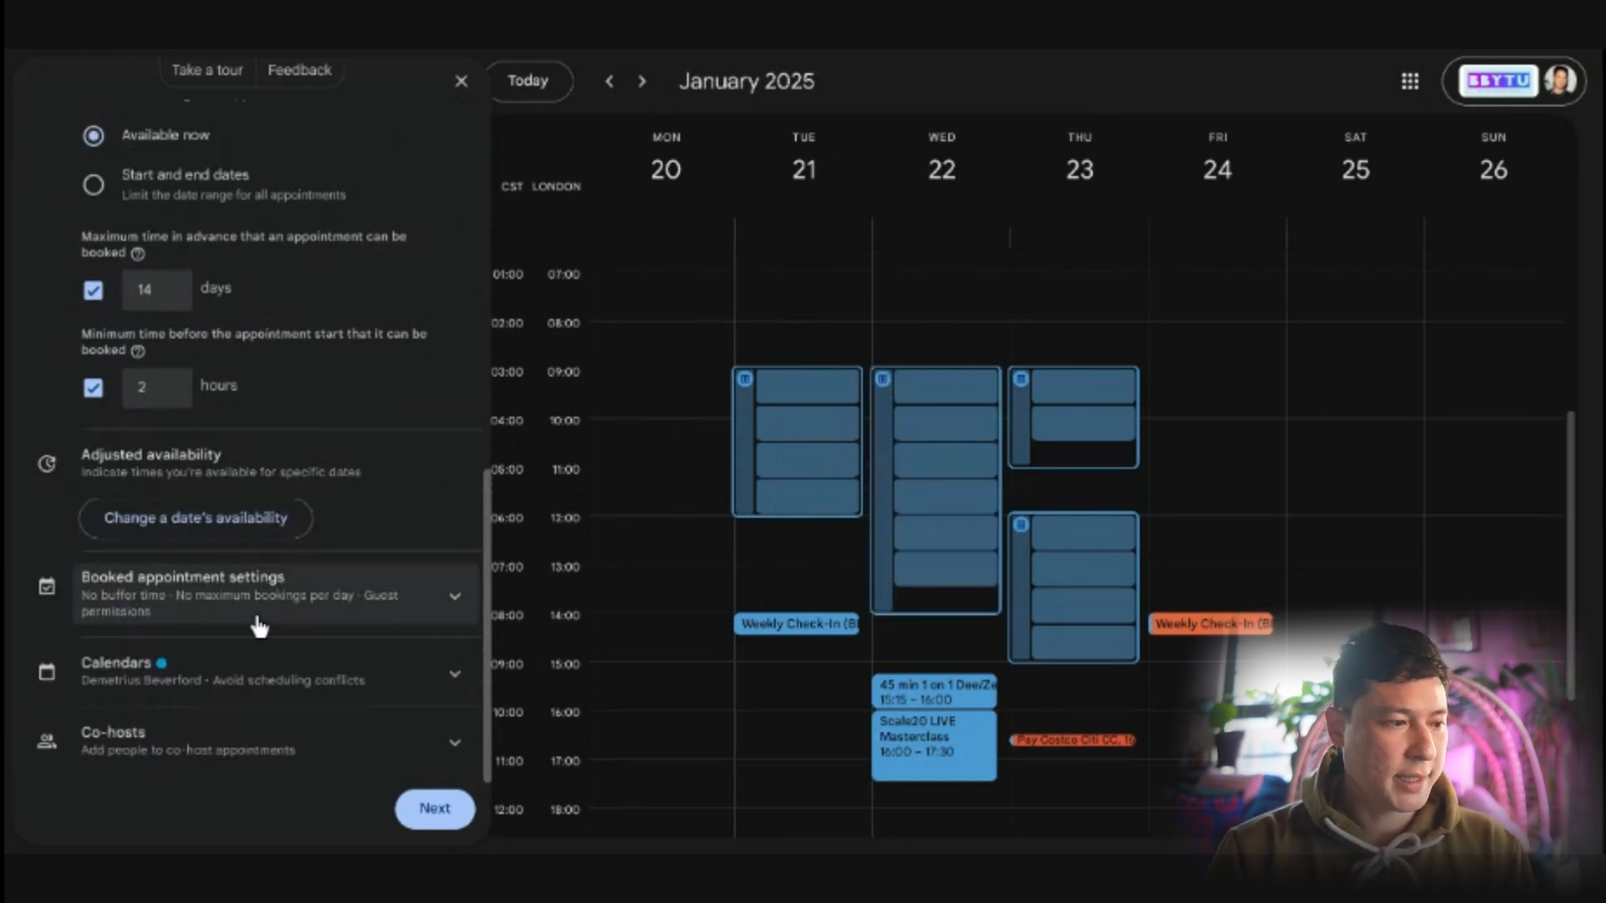
# Step: Expand the booked appointment settings and enable a buffer time of 5 minutes between appointment slots
pyautogui.click(386, 604)
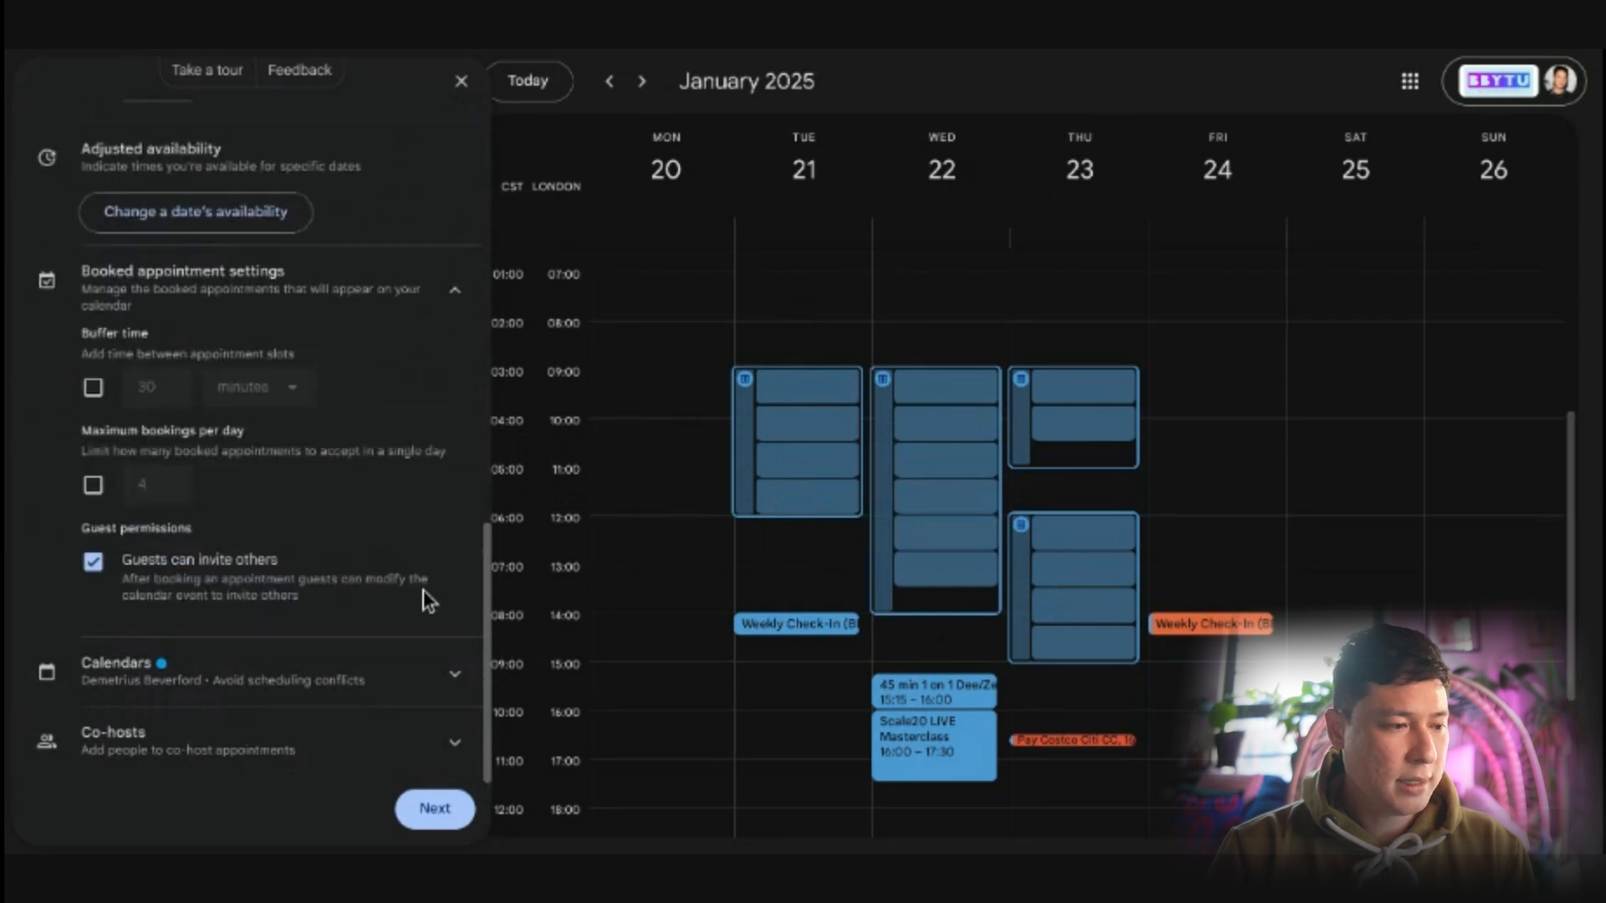
pyautogui.moveTo(106, 353); pyautogui.dragTo(242, 344)
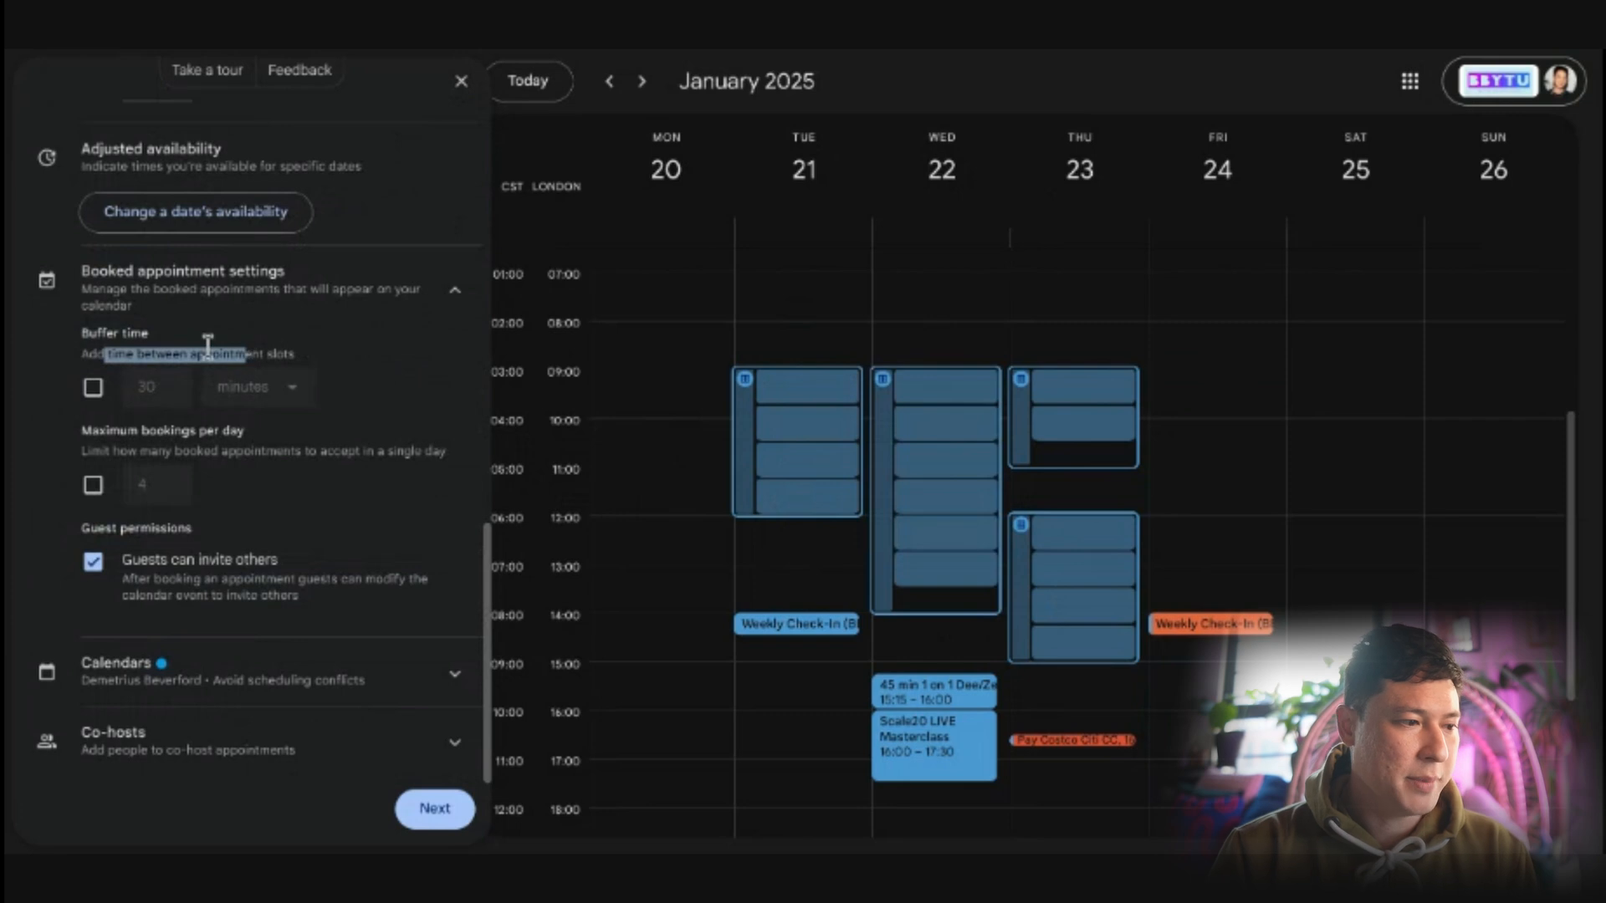
pyautogui.click(249, 354)
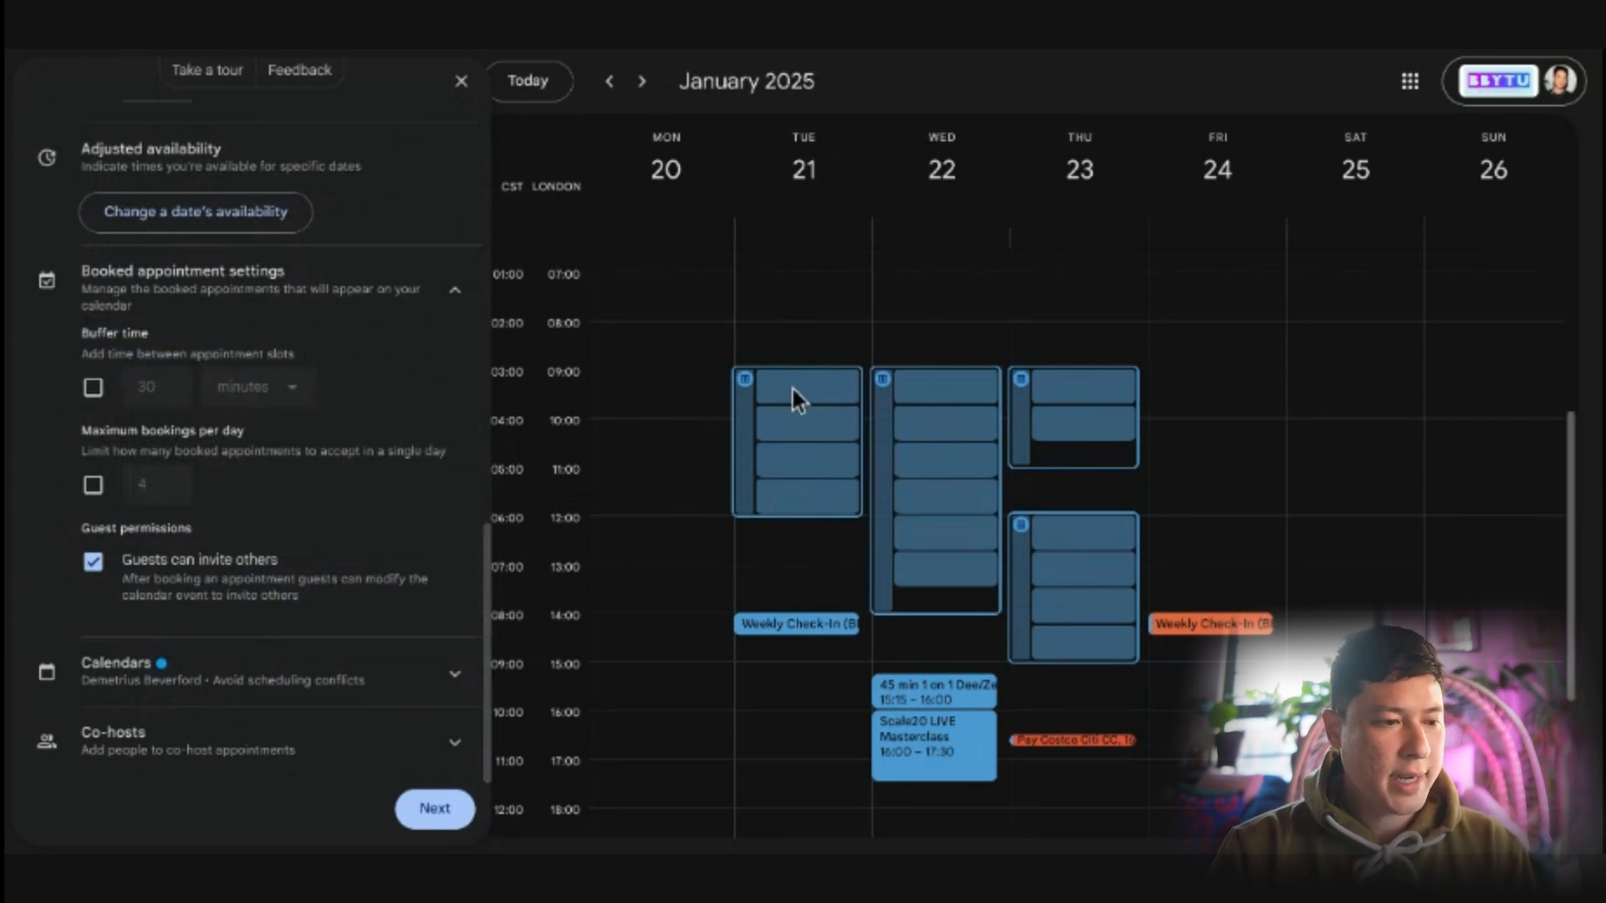
pyautogui.click(93, 388)
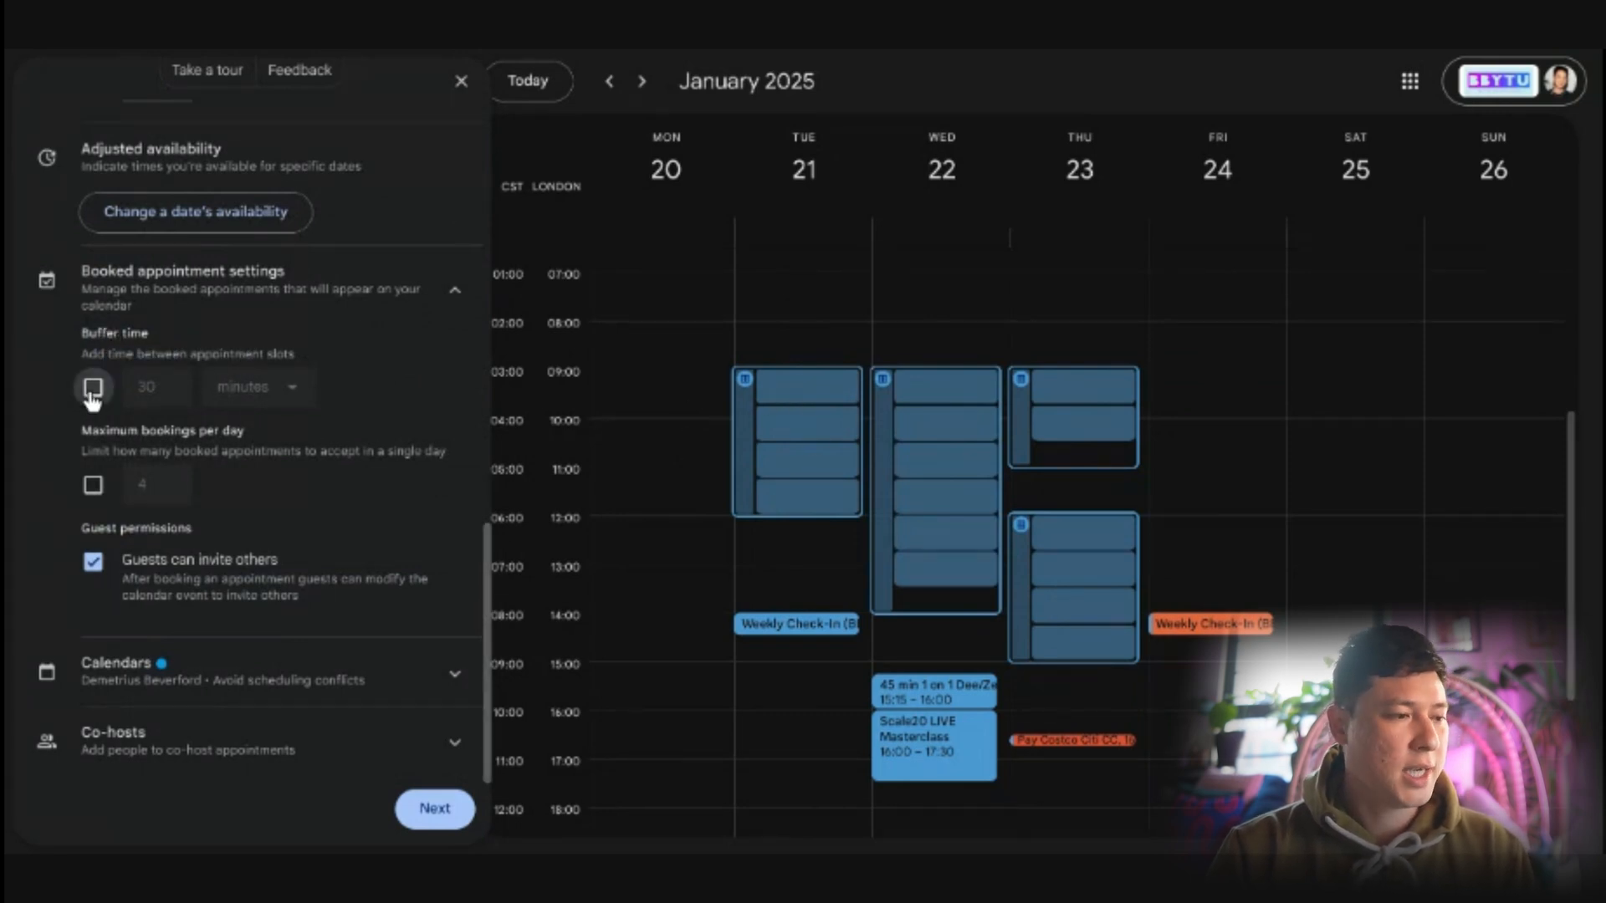
pyautogui.click(171, 393)
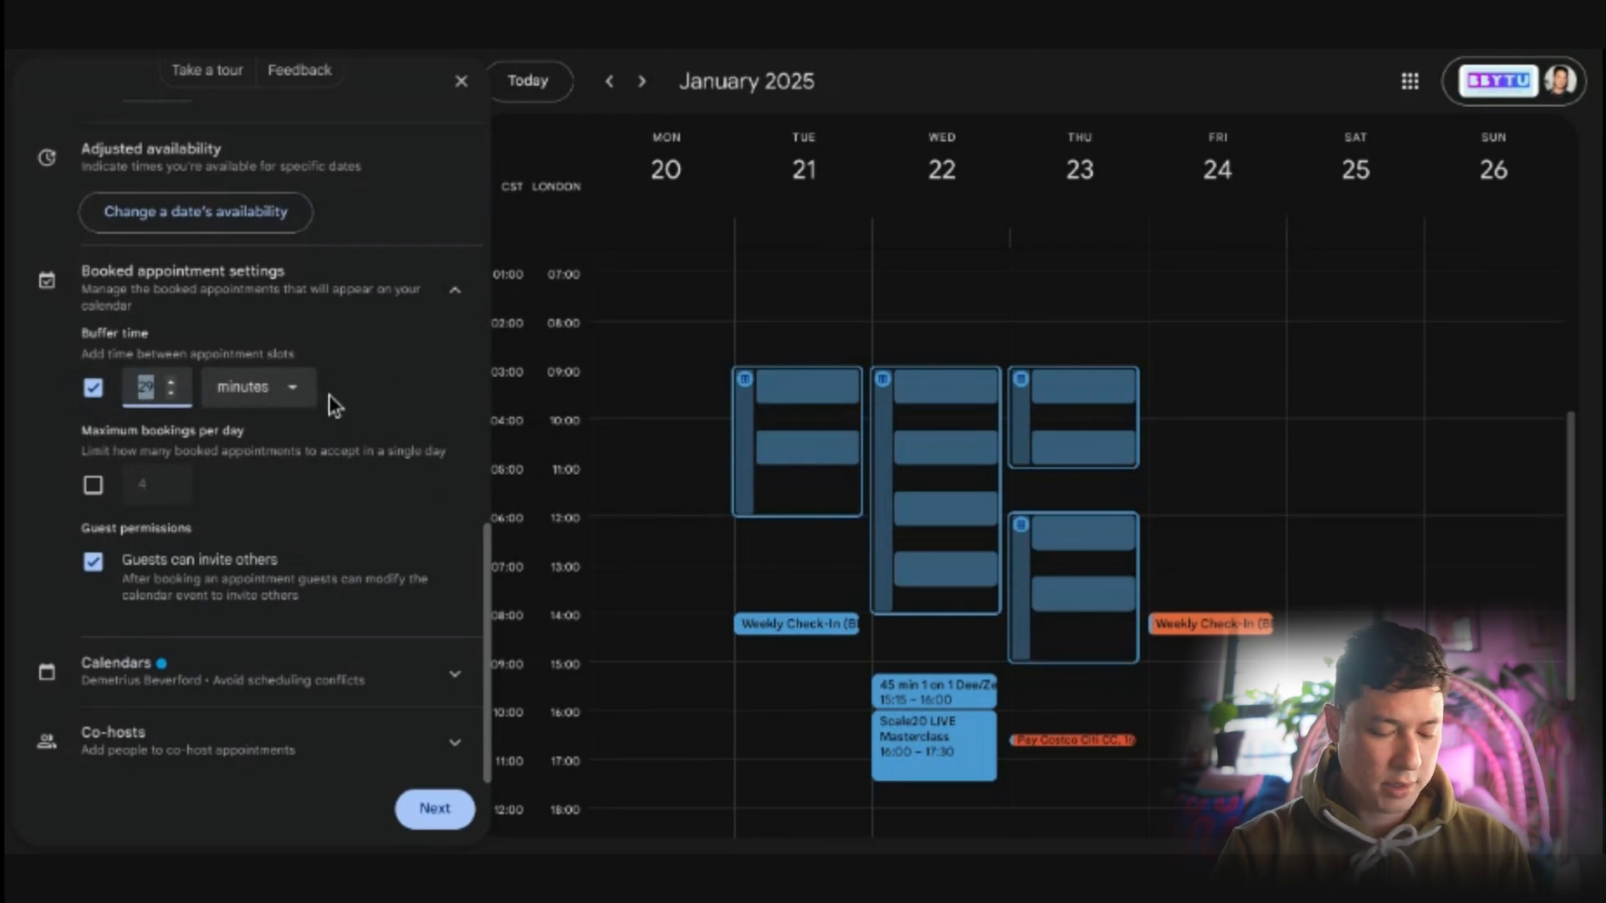
pyautogui.write('5')
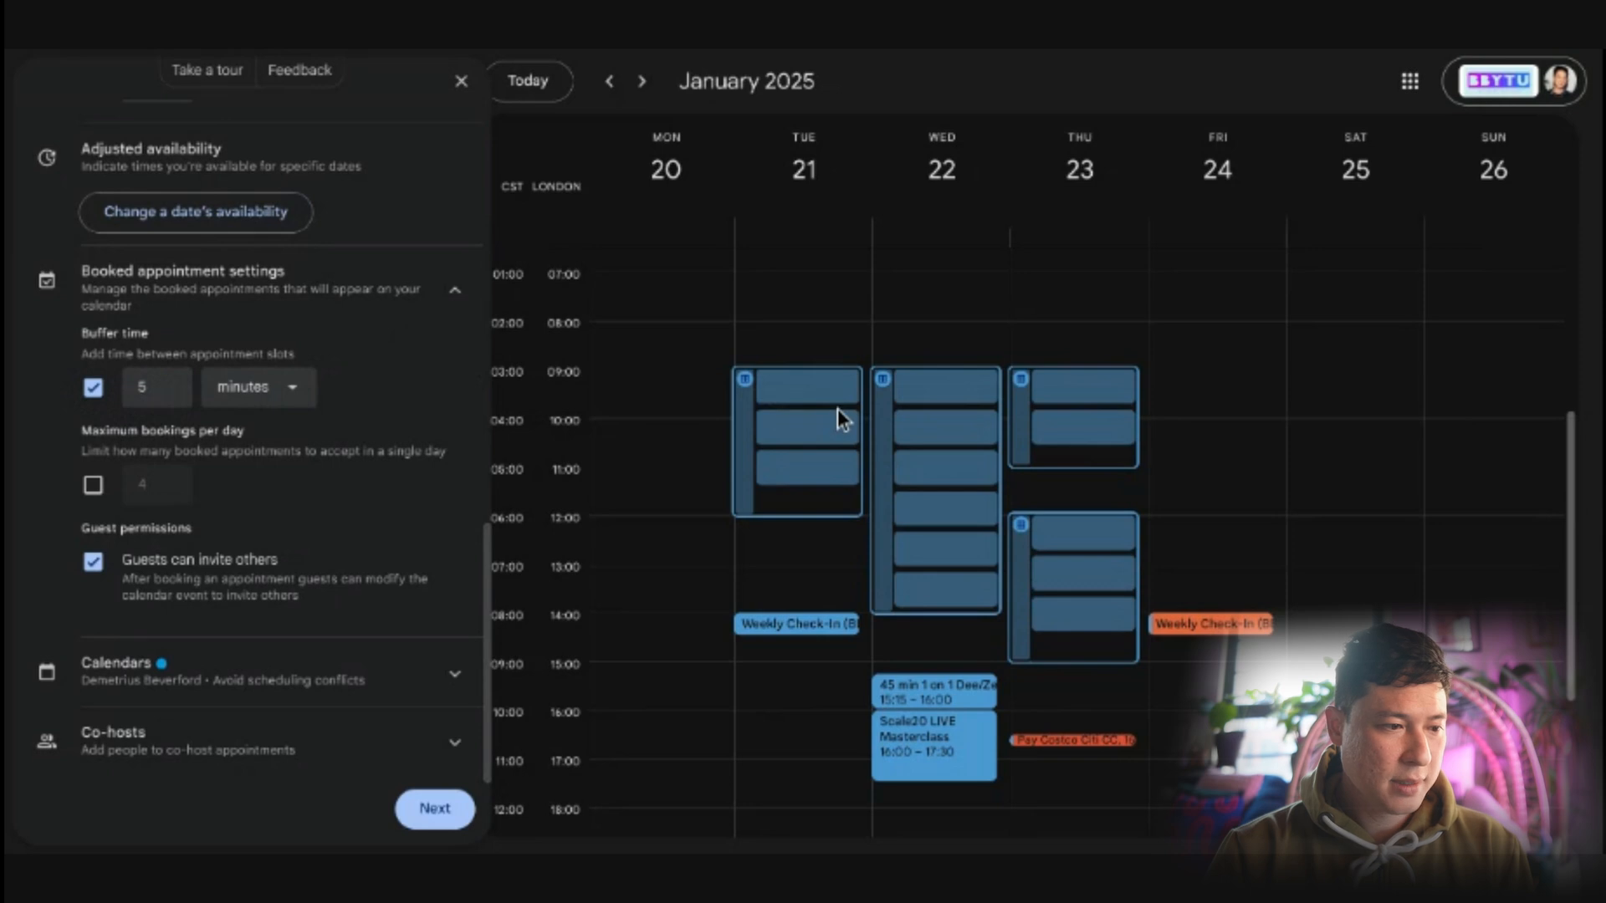
# Step: Change the buffer time between appointments to 15 minutes and look over the schedule settings from the beginning
pyautogui.click(147, 387)
pyautogui.press('BackSpace')
pyautogui.write('15')
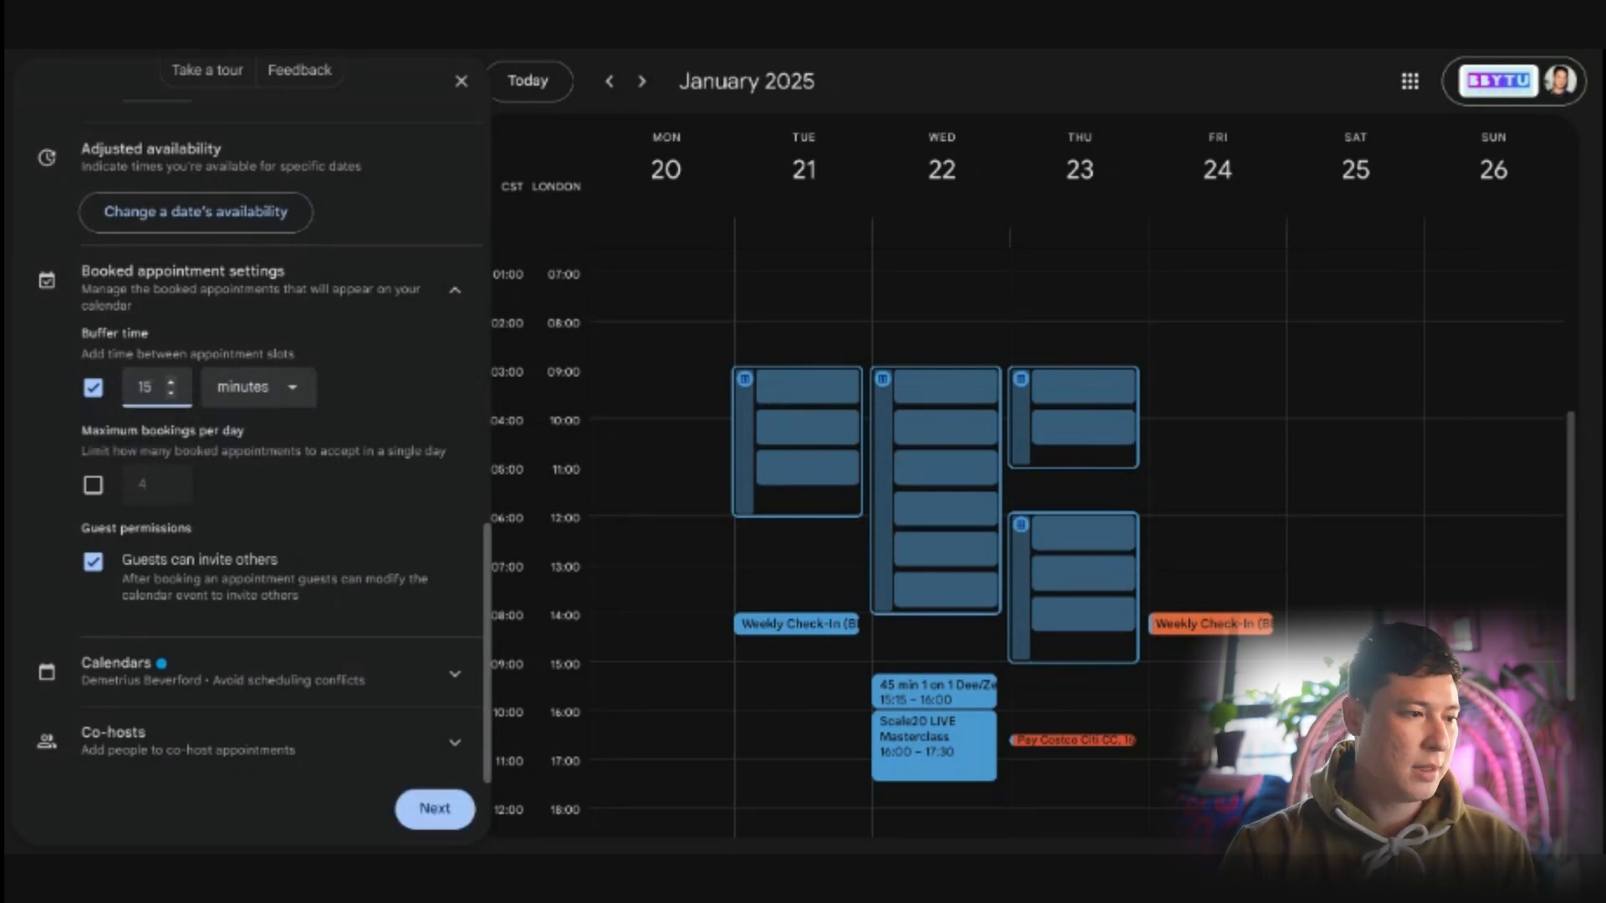
pyautogui.click(385, 398)
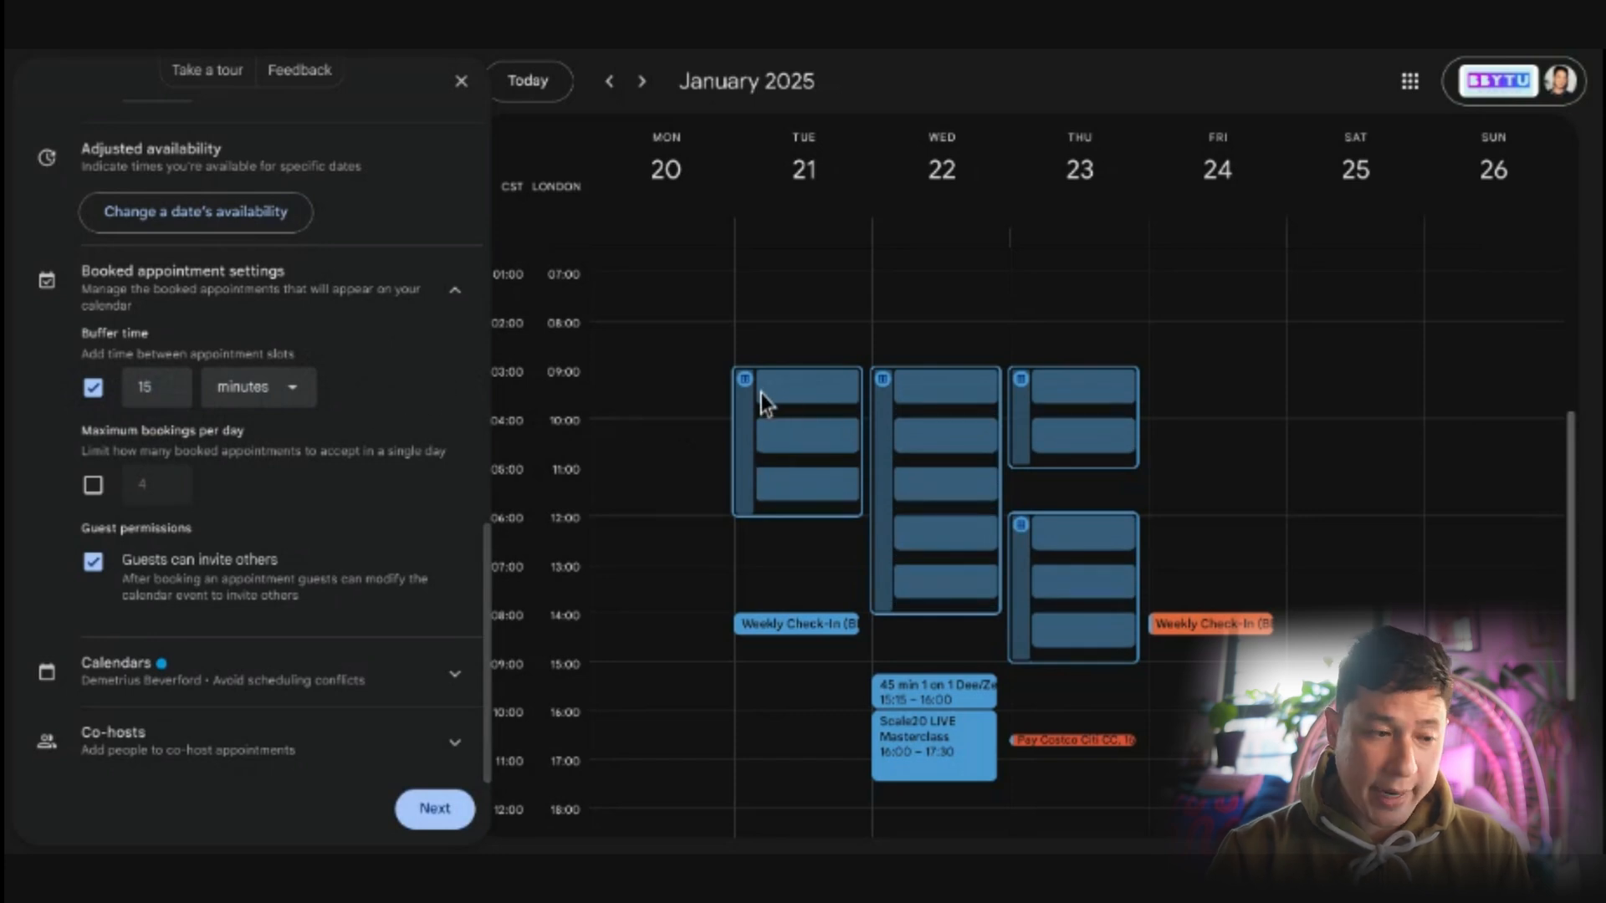
pyautogui.scroll(15, 326, 363)
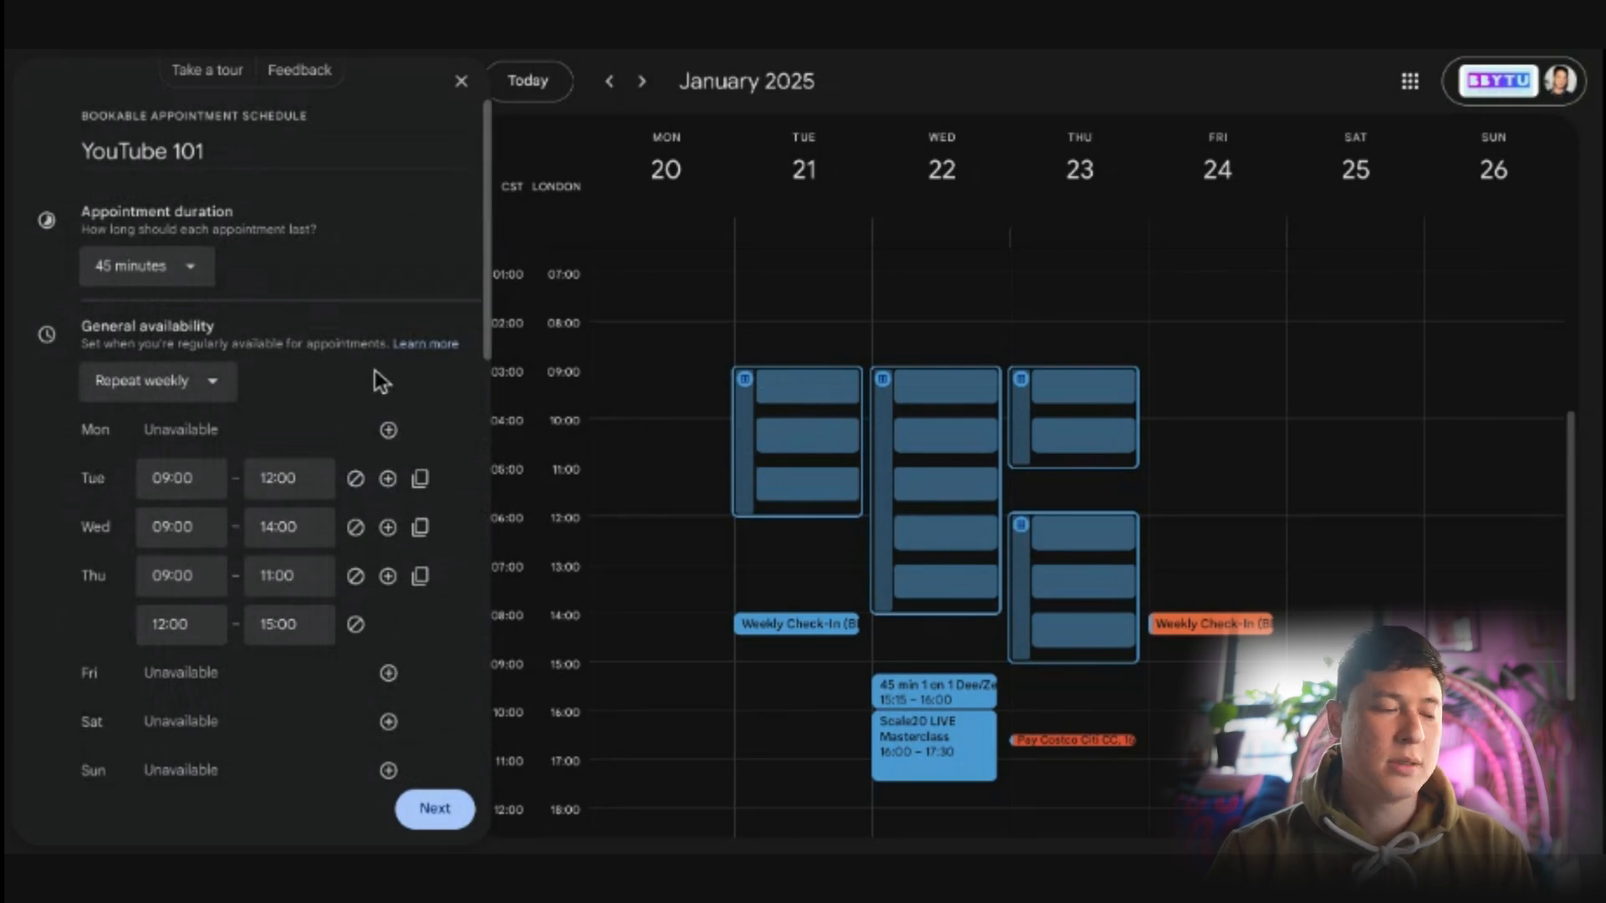
# Step: Set the buffer time between appointment slots to 5 minutes in the booked appointment settings
pyautogui.scroll(-7, 351, 368)
pyautogui.scroll(-1, 301, 385)
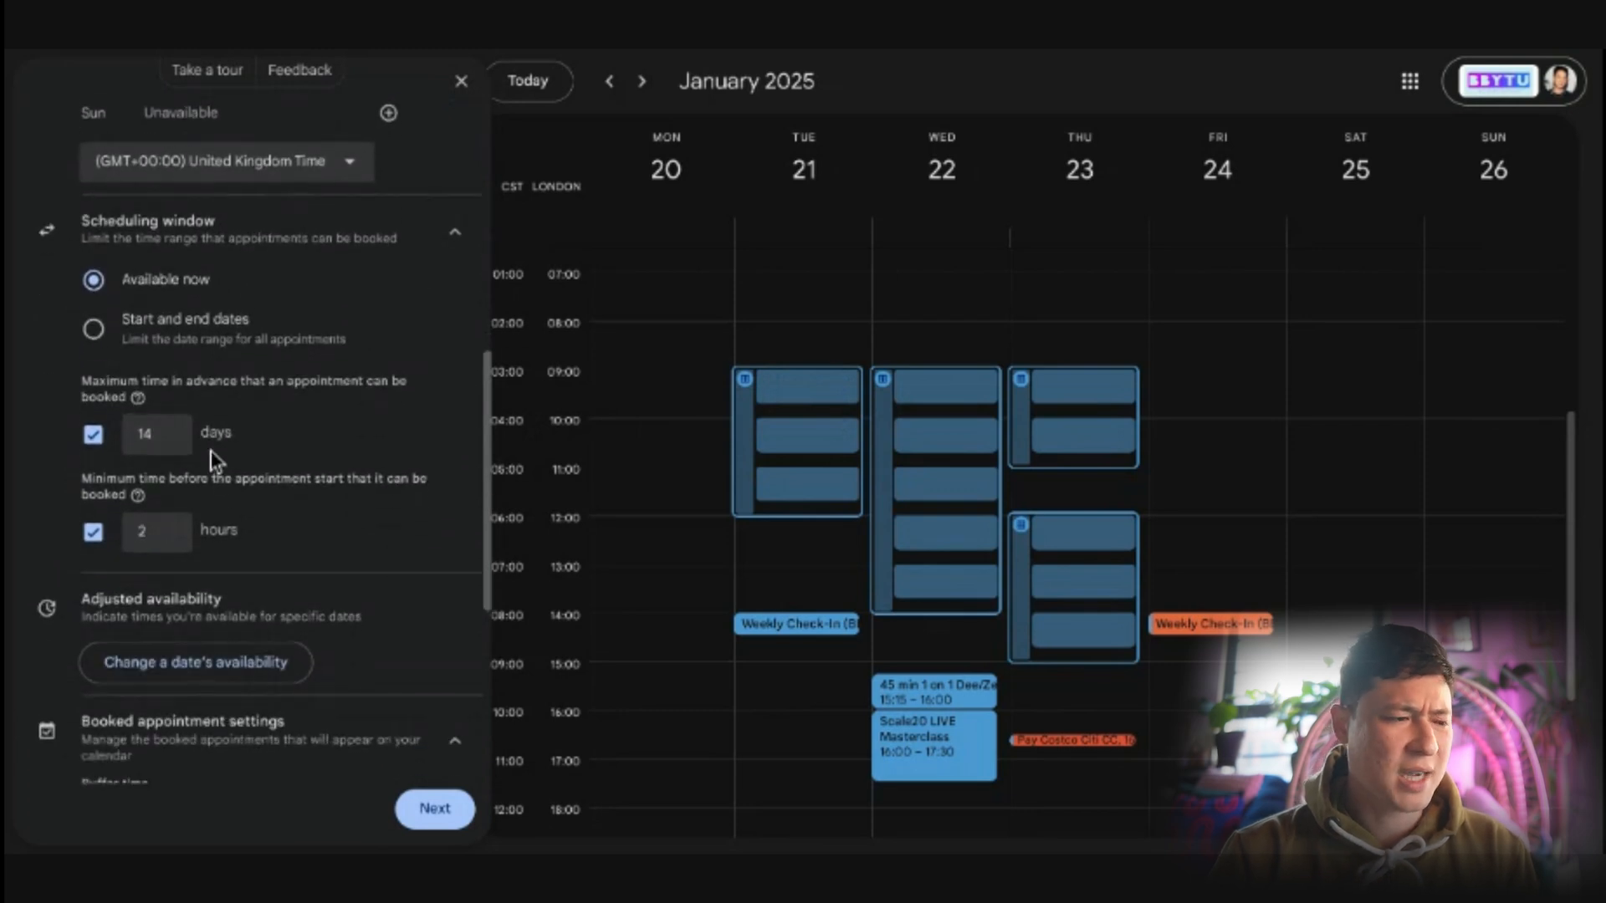
pyautogui.scroll(-5, 251, 452)
pyautogui.doubleClick(147, 540)
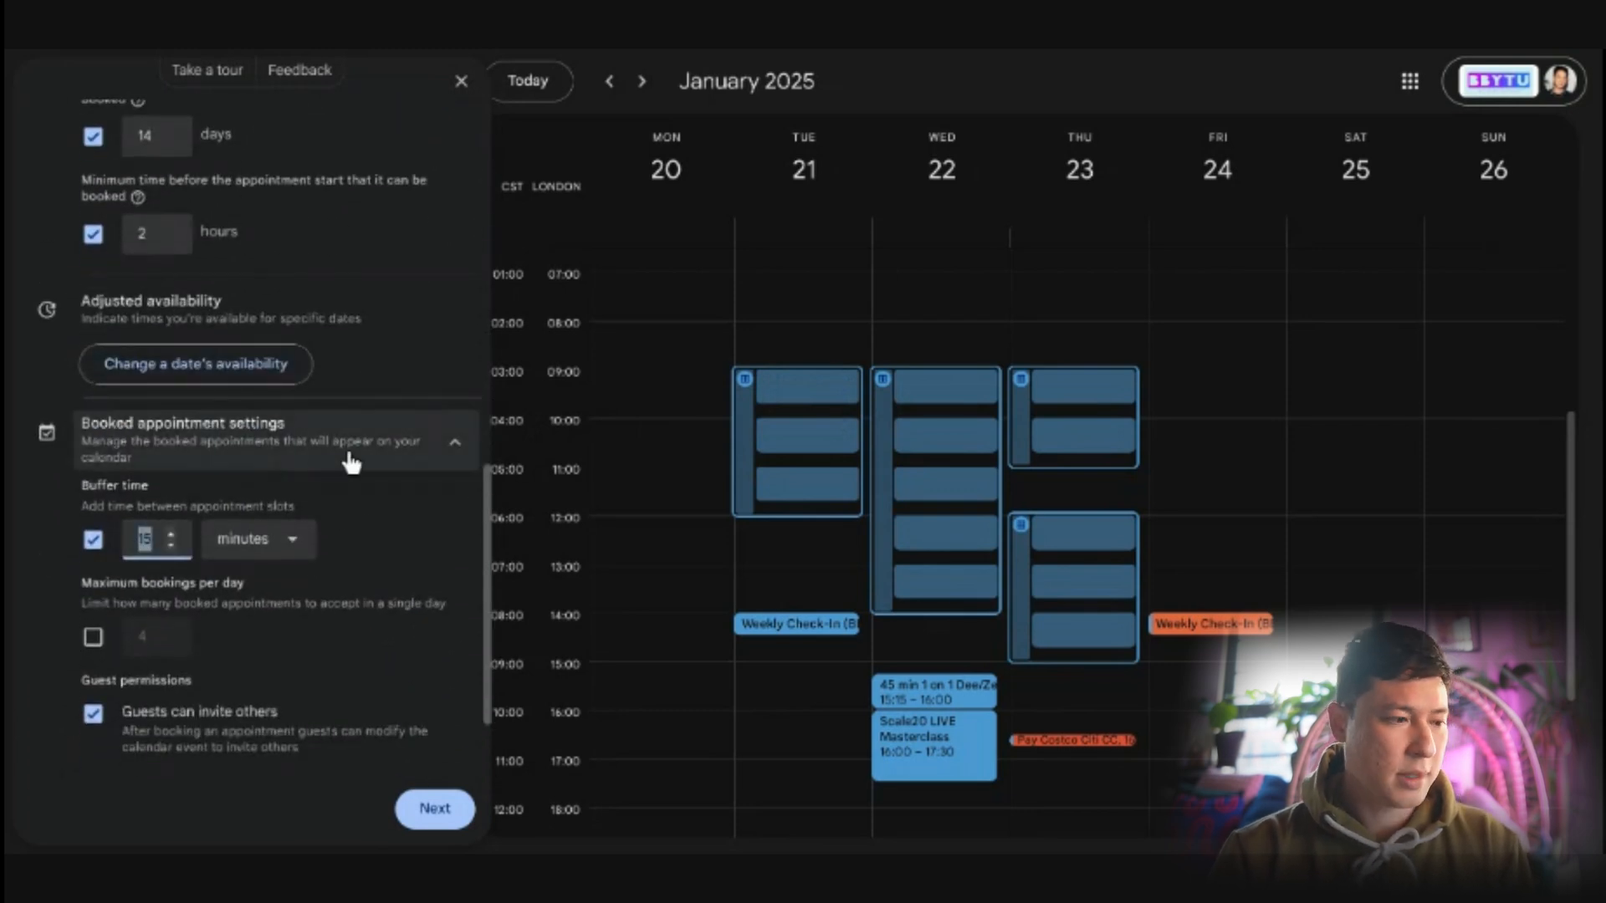
pyautogui.write('5')
# Step: Enable the limit on maximum bookings per day with a value of 1
pyautogui.scroll(-1, 408, 503)
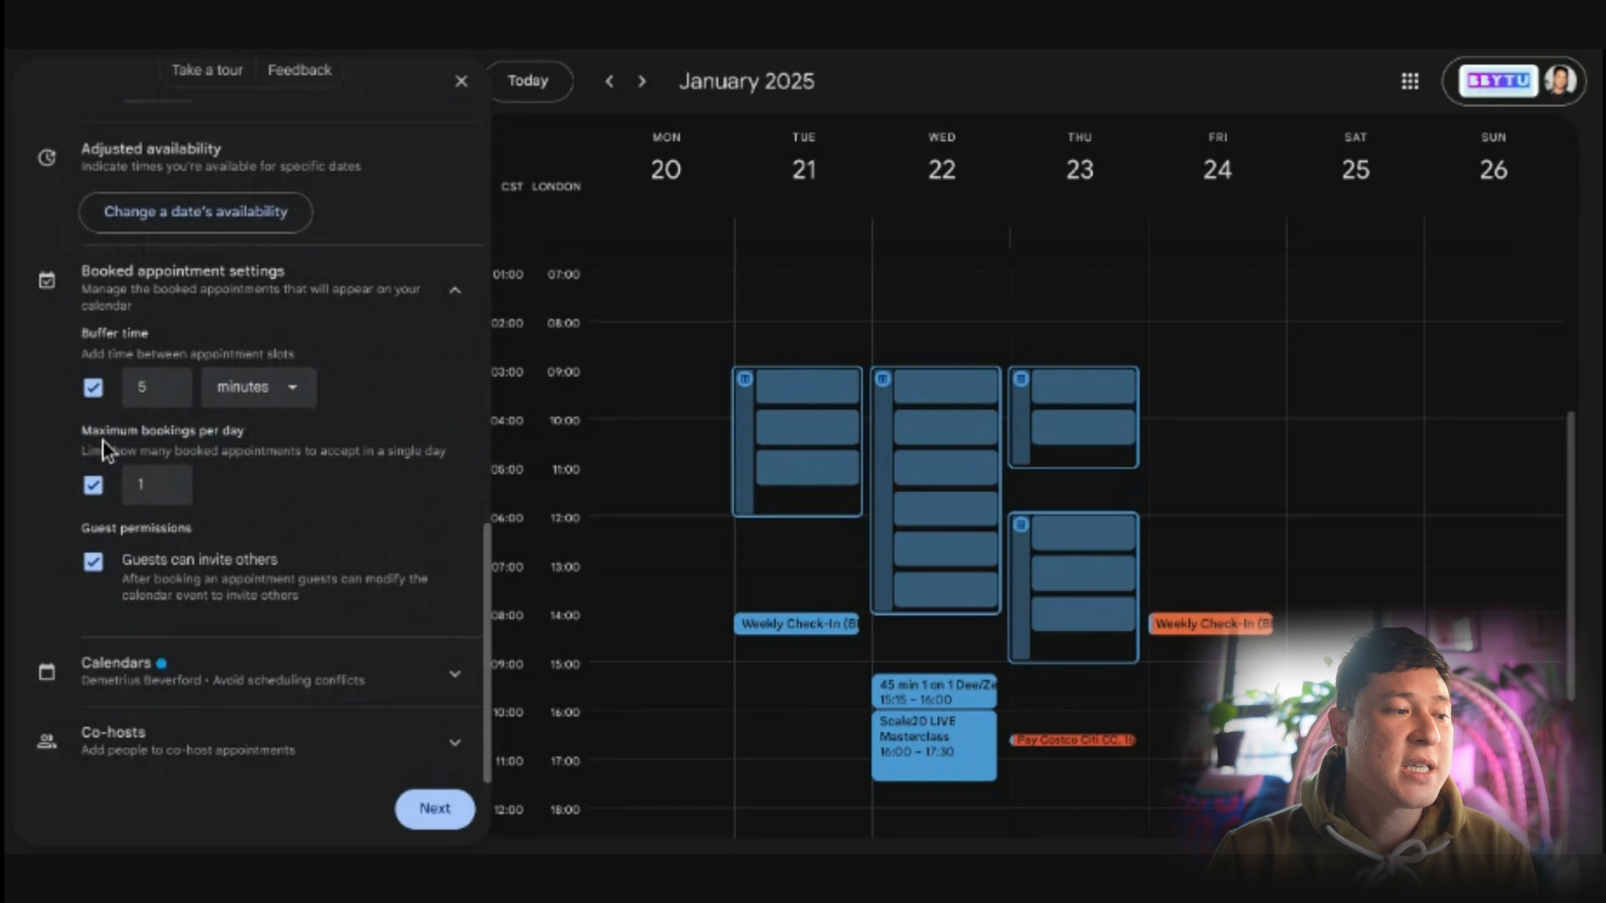
pyautogui.moveTo(100, 431); pyautogui.dragTo(248, 430)
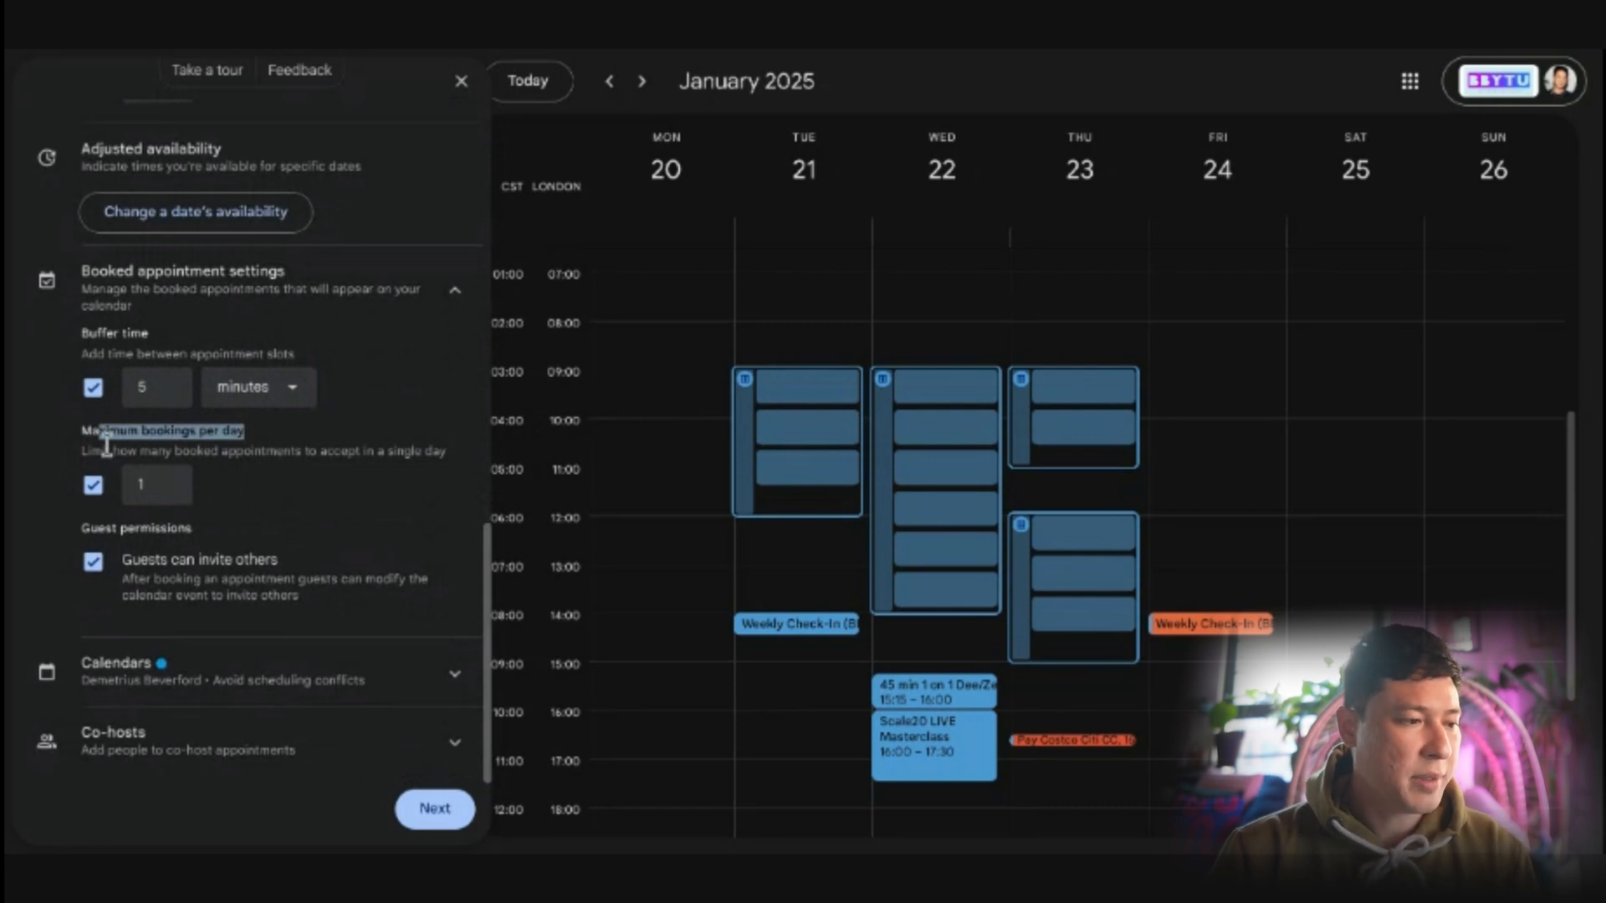
pyautogui.click(150, 486)
pyautogui.click(263, 492)
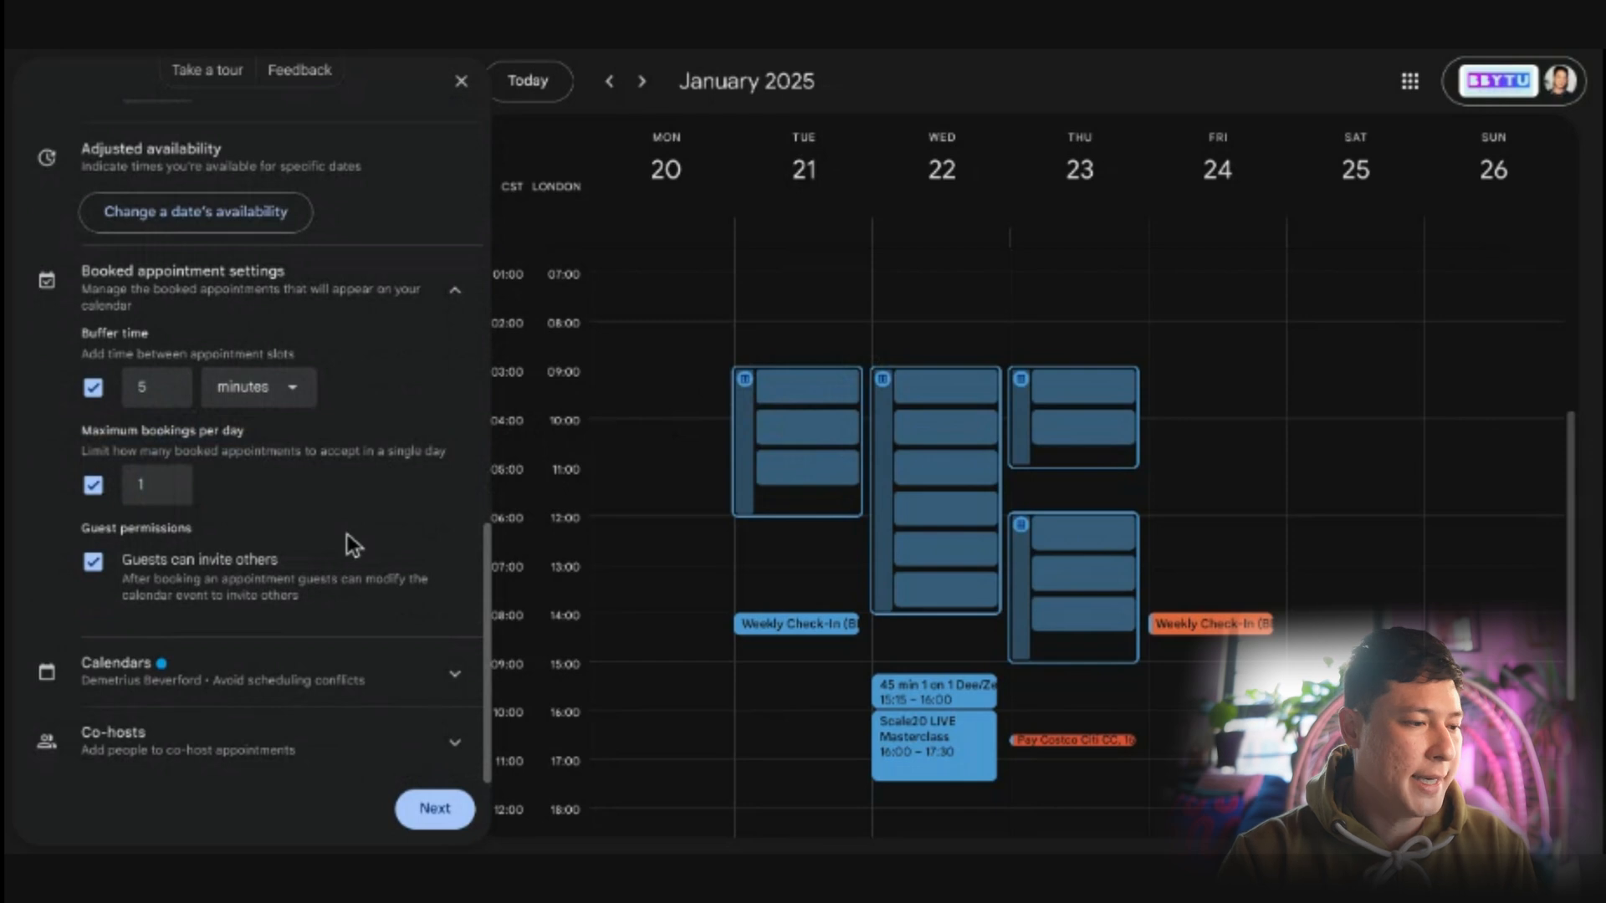
# Step: Expand the Calendars settings and change the appointment schedule's event color to Sage
pyautogui.click(452, 671)
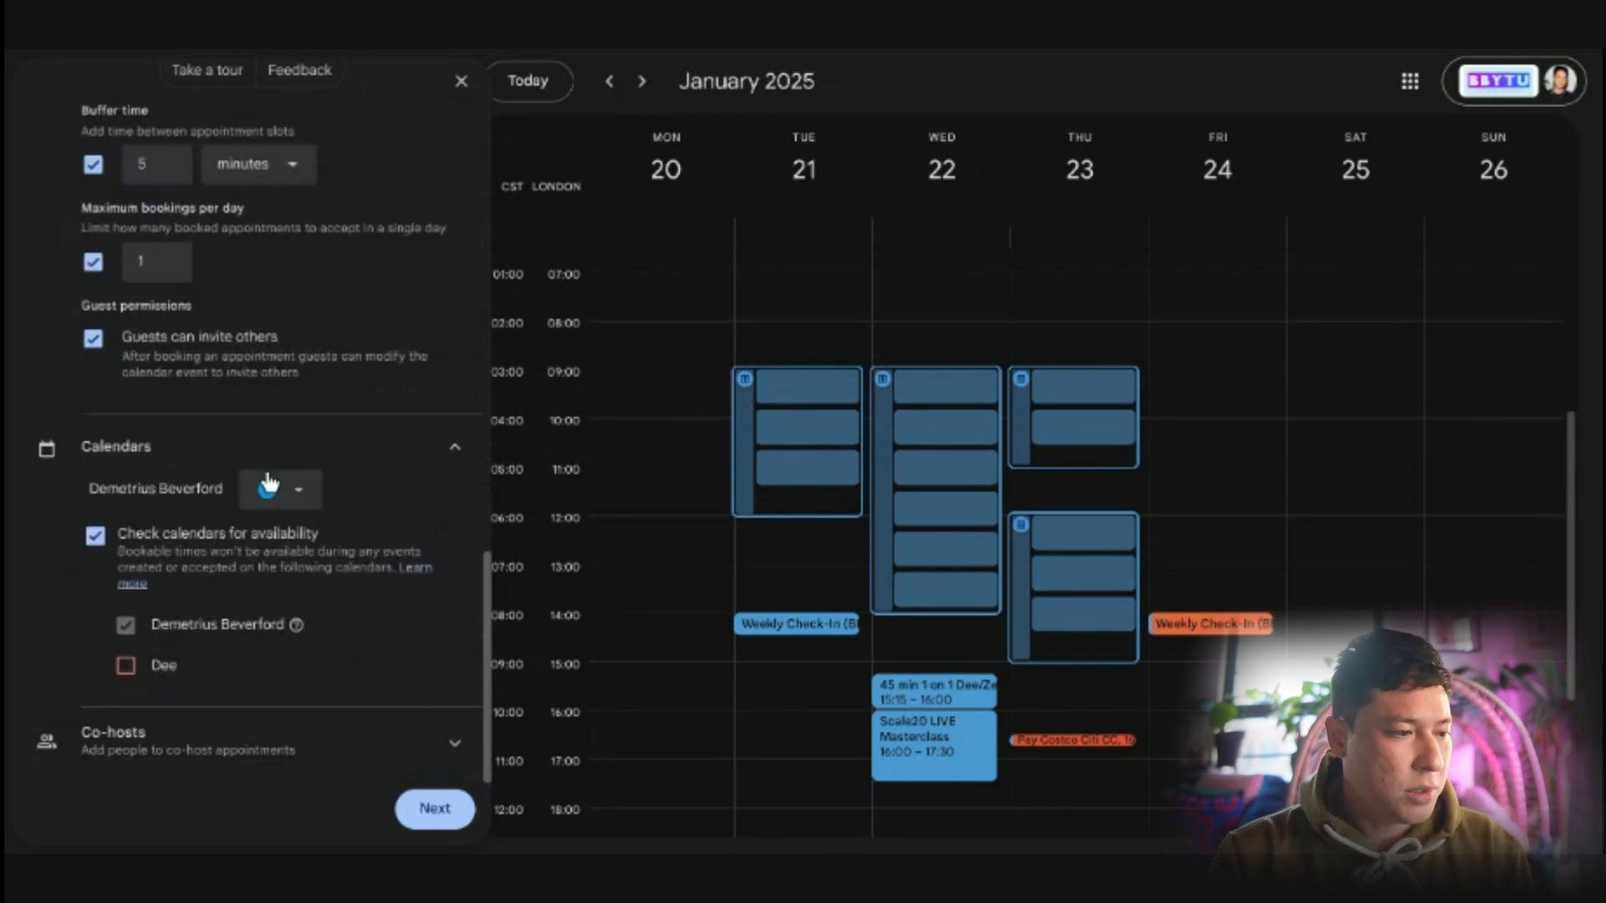
pyautogui.moveTo(107, 488); pyautogui.dragTo(220, 492)
pyautogui.click(269, 490)
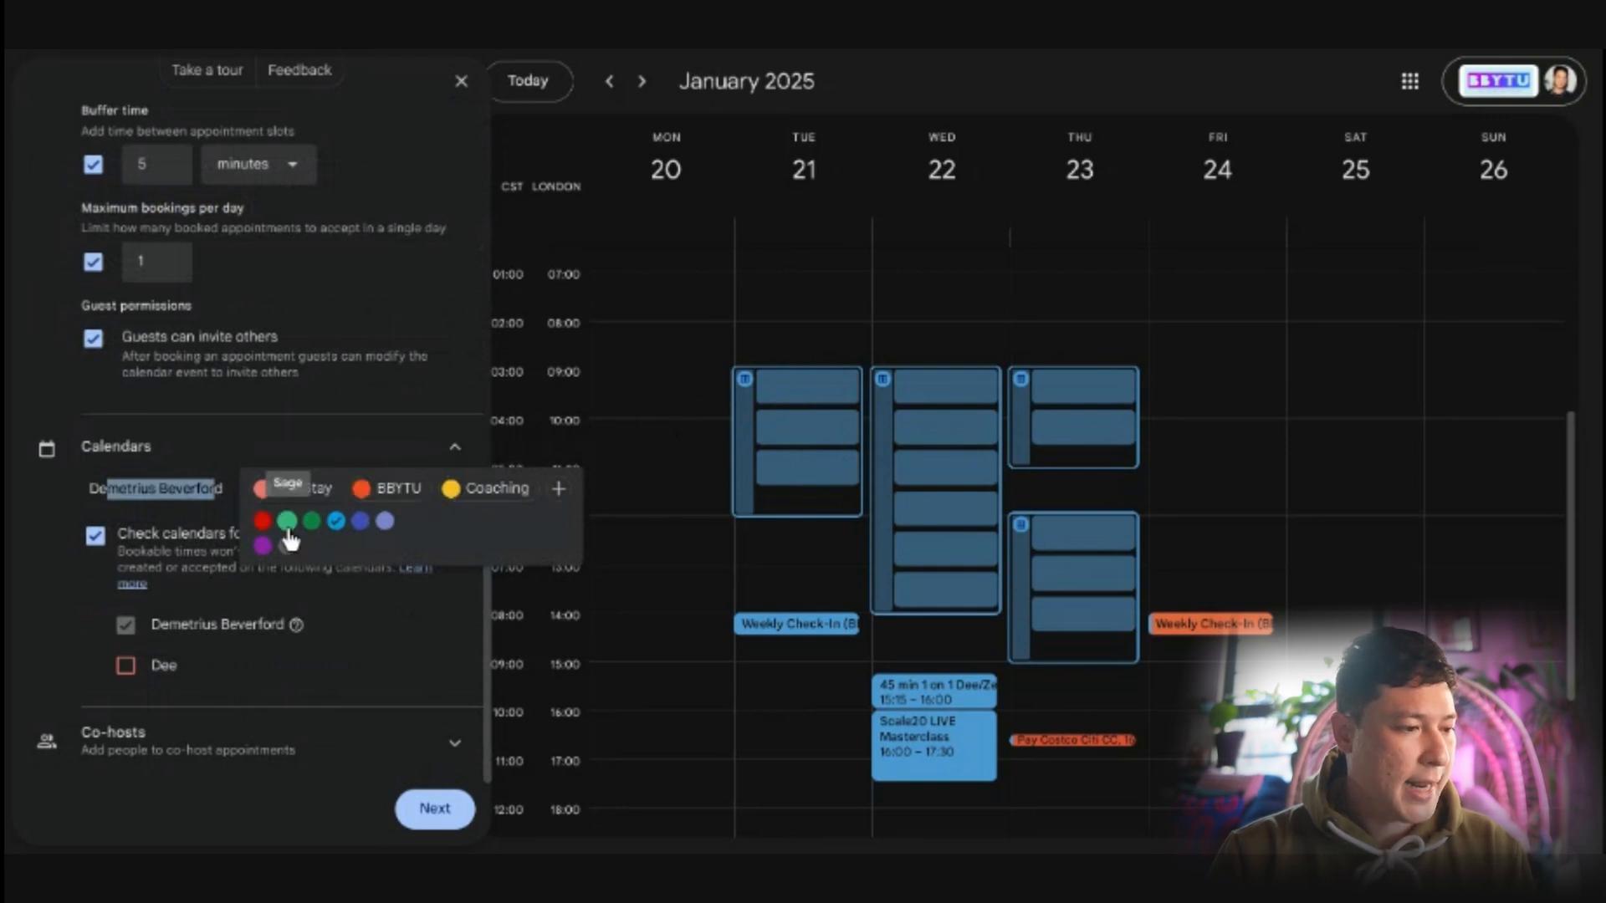
pyautogui.click(290, 529)
# Step: Add the label "YouTube 101" to the Sage color and save the color labels
pyautogui.click(306, 489)
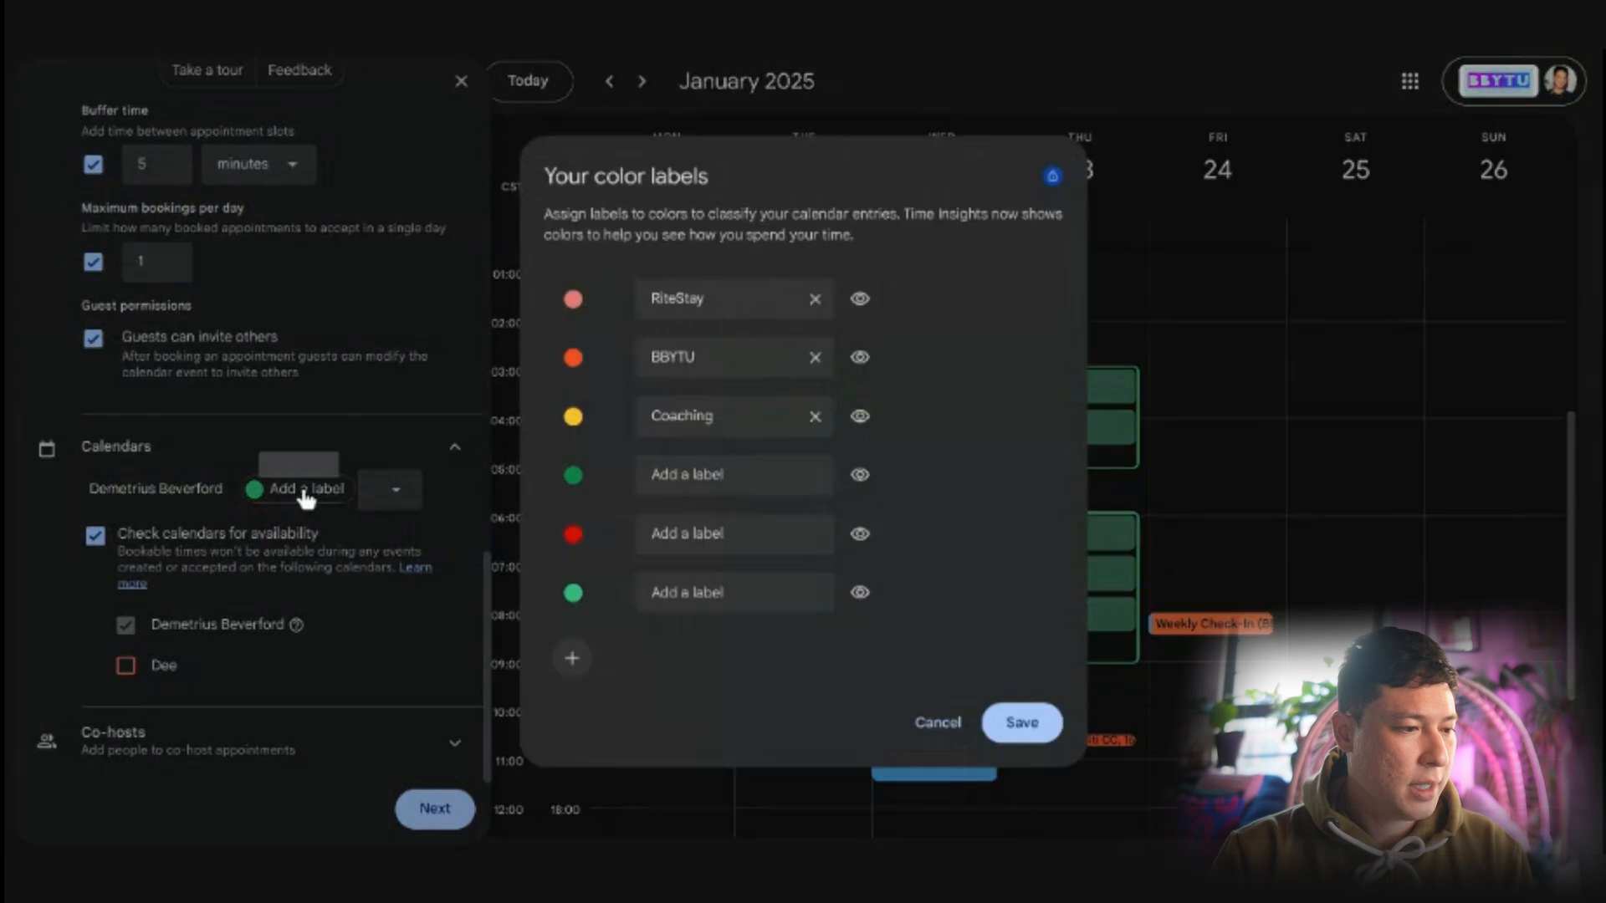
pyautogui.write('You')
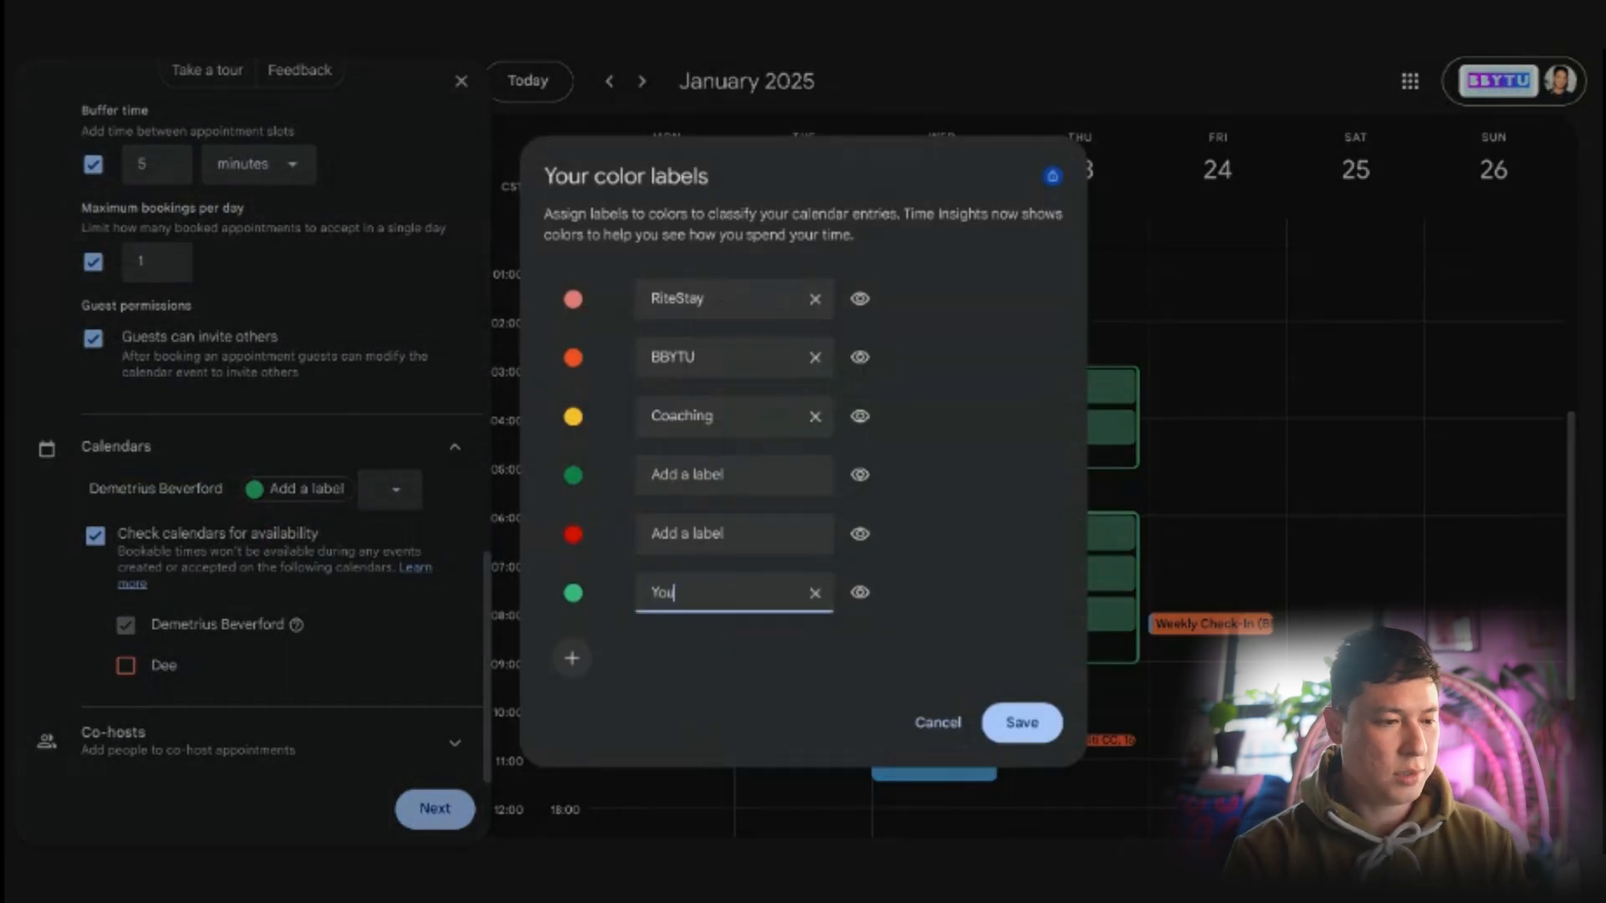
pyautogui.write('tTube 101')
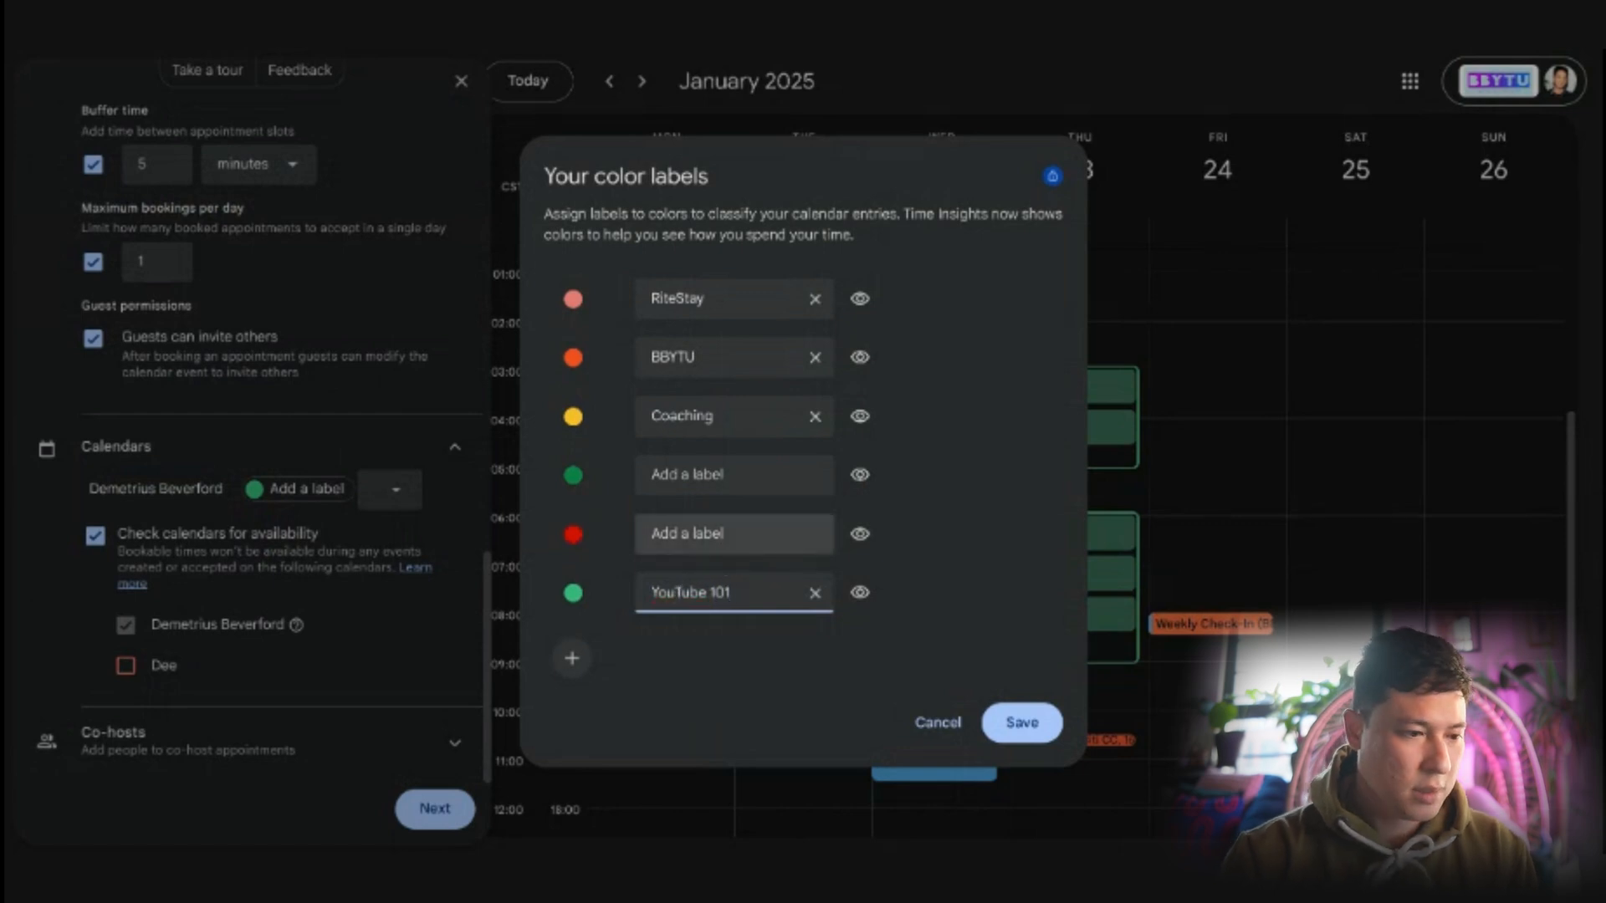
pyautogui.click(1020, 723)
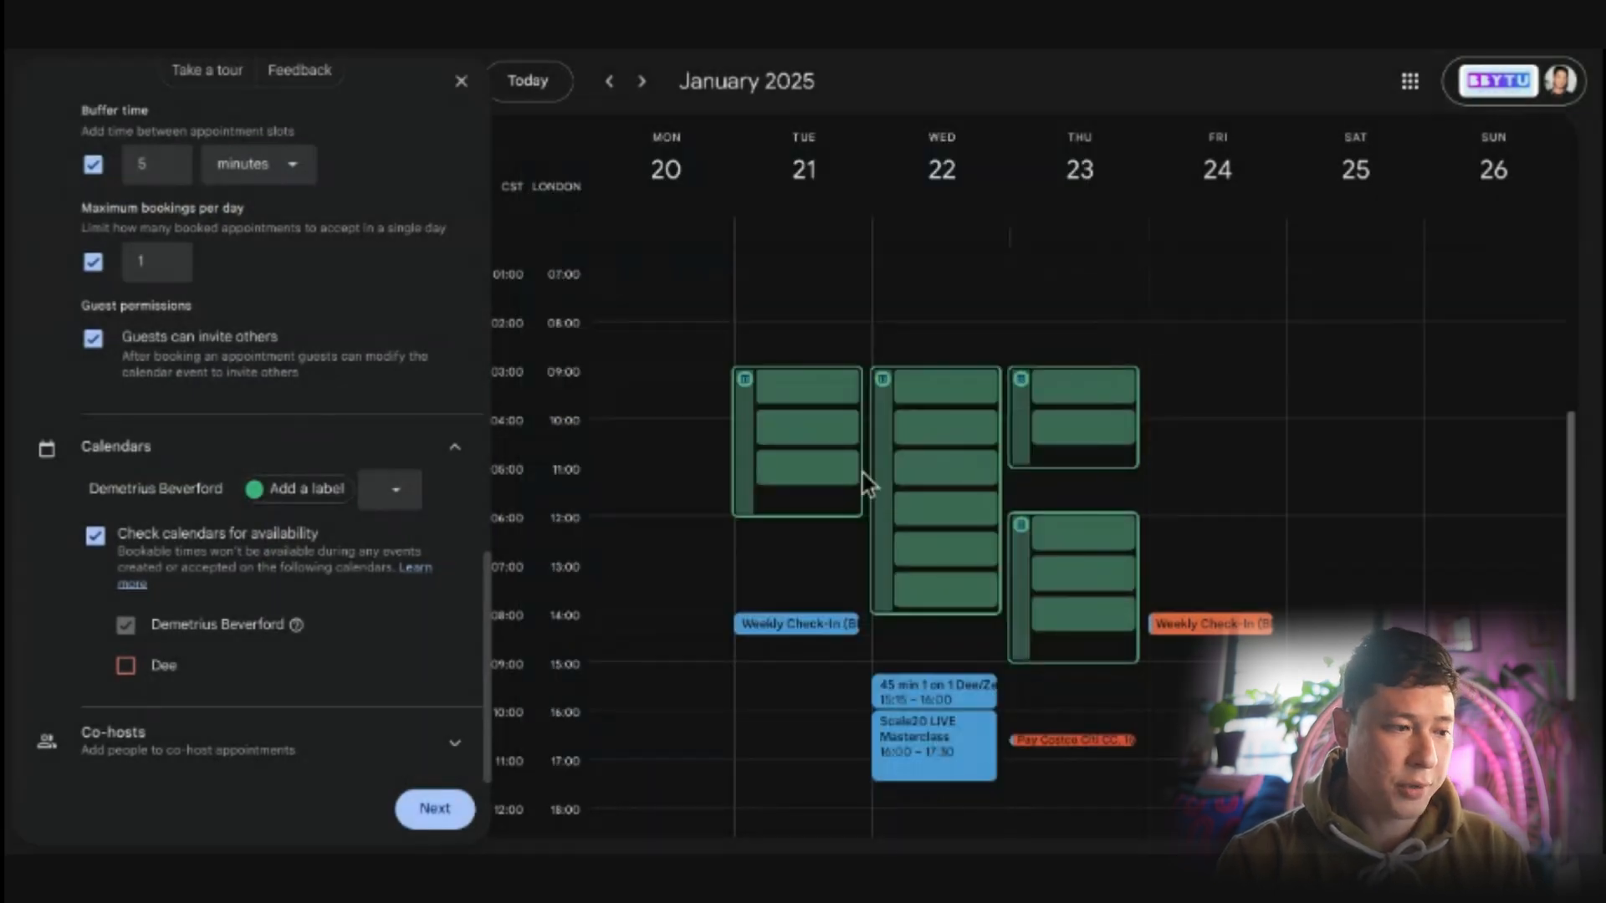
# Step: Include the second listed calendar in the availability check, and exclude it again
pyautogui.scroll(10, 346, 405)
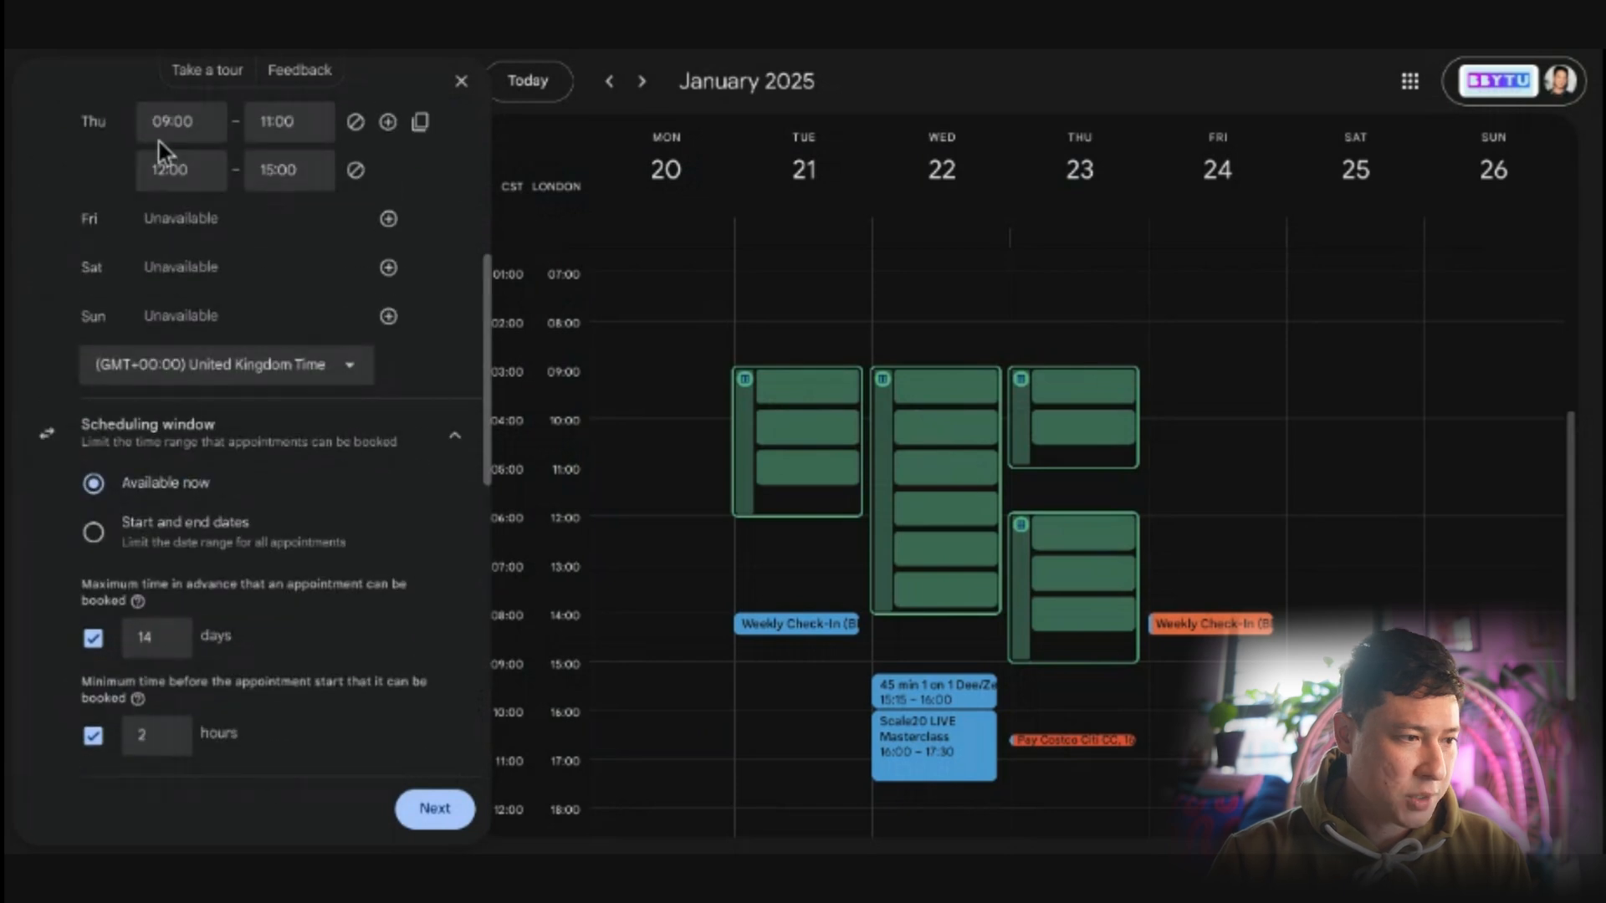
pyautogui.scroll(5, 262, 241)
pyautogui.scroll(-10, 374, 243)
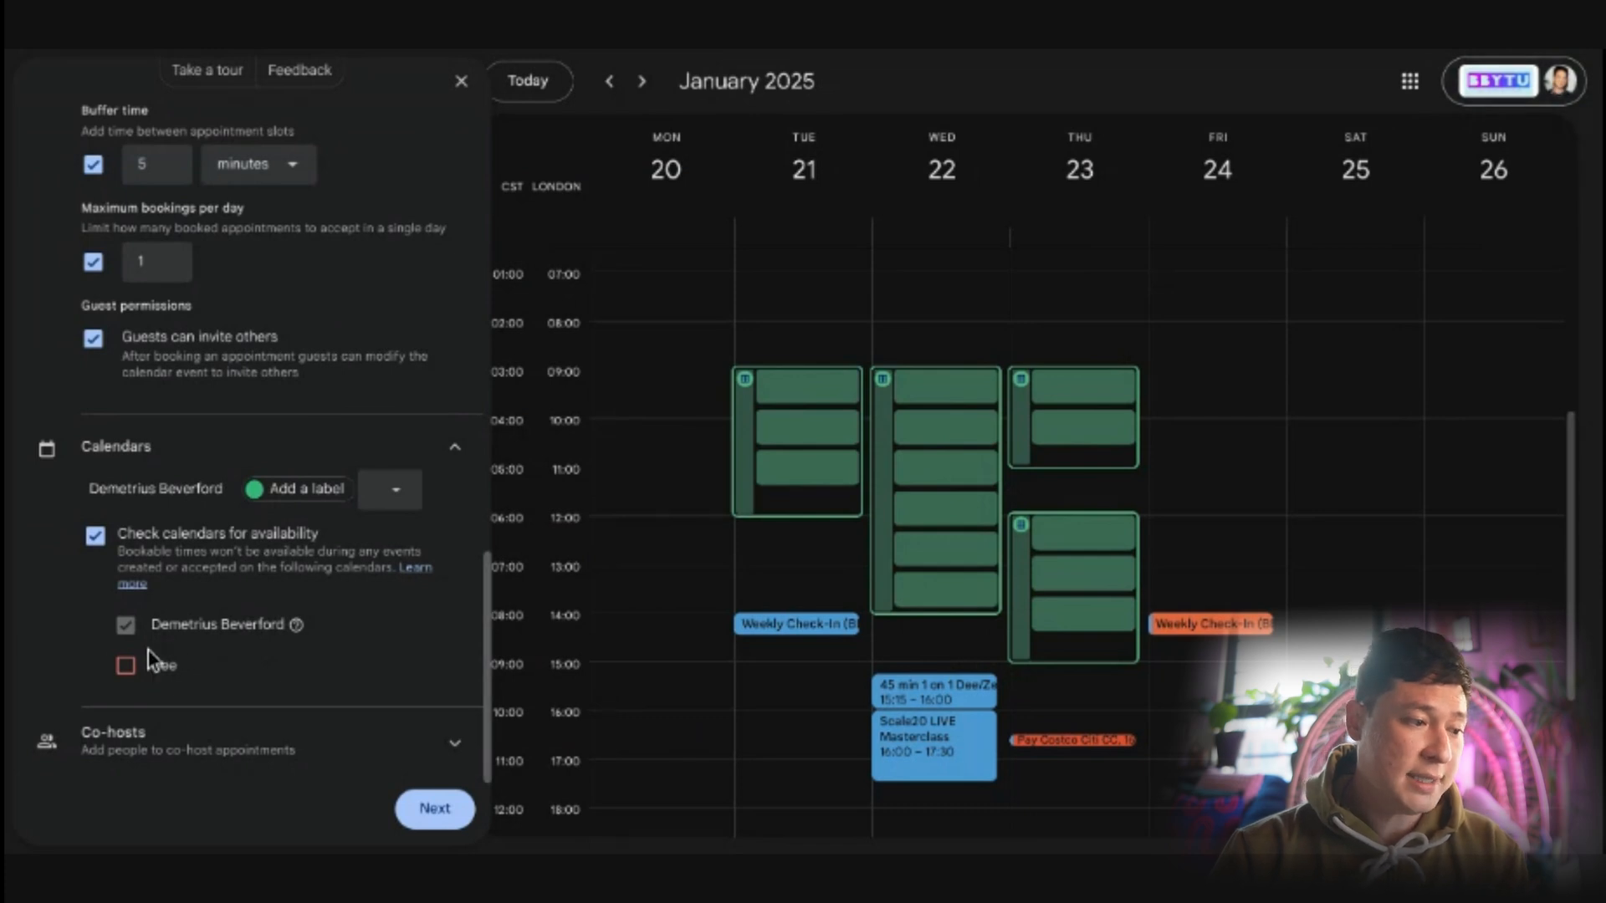
pyautogui.click(126, 666)
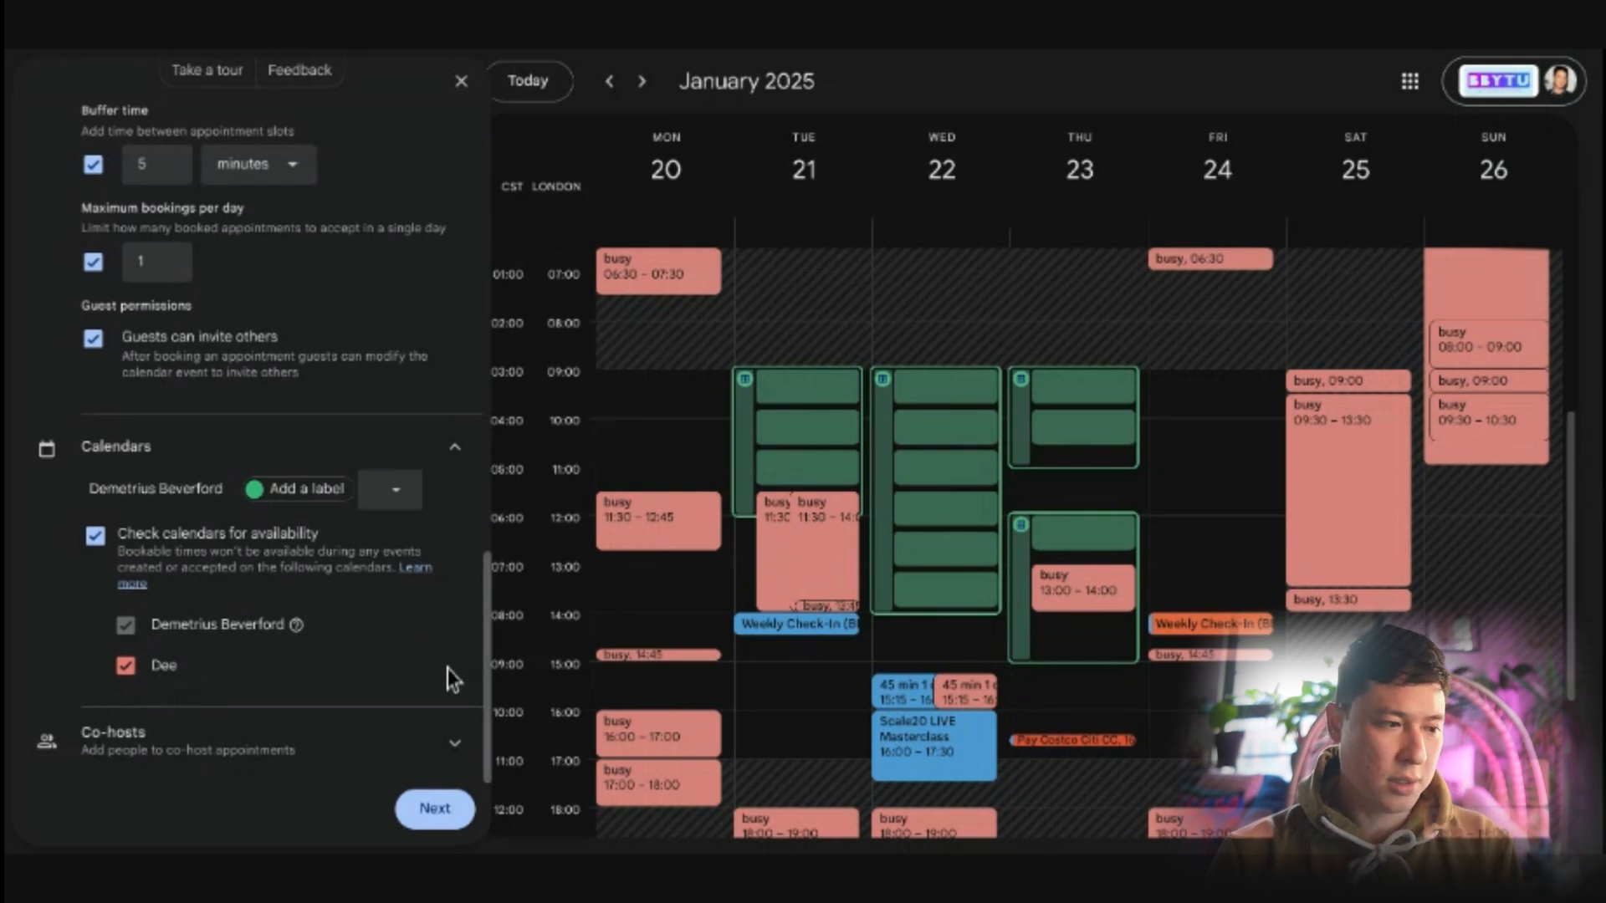
pyautogui.click(125, 666)
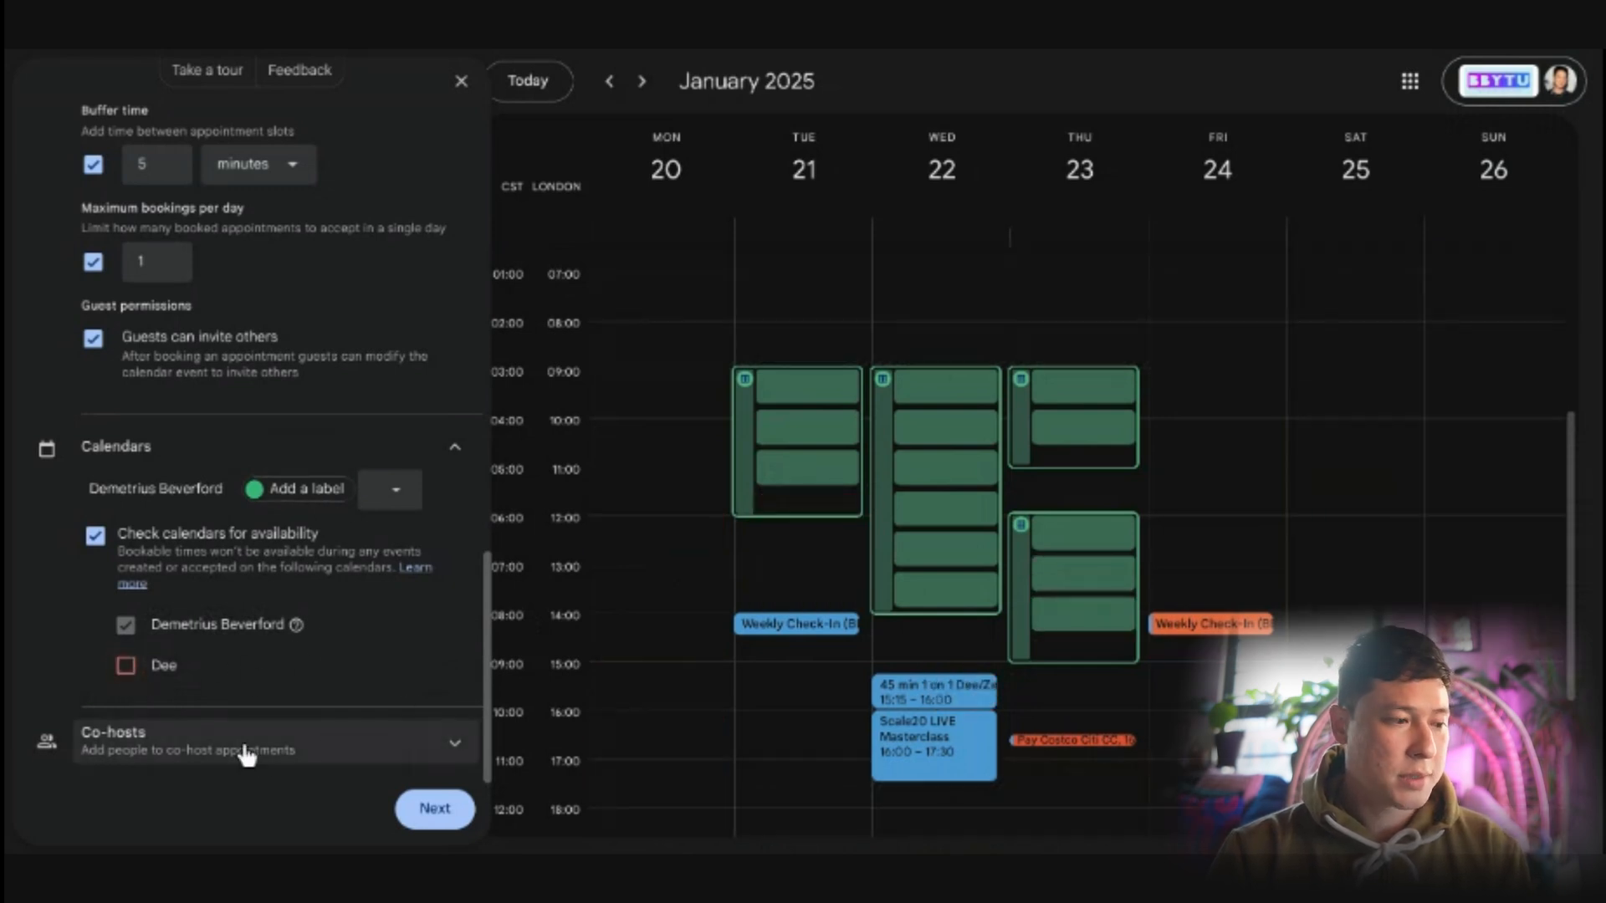
# Step: Expand the co-hosts section without adding anyone and continue to the booking page settings
pyautogui.click(455, 745)
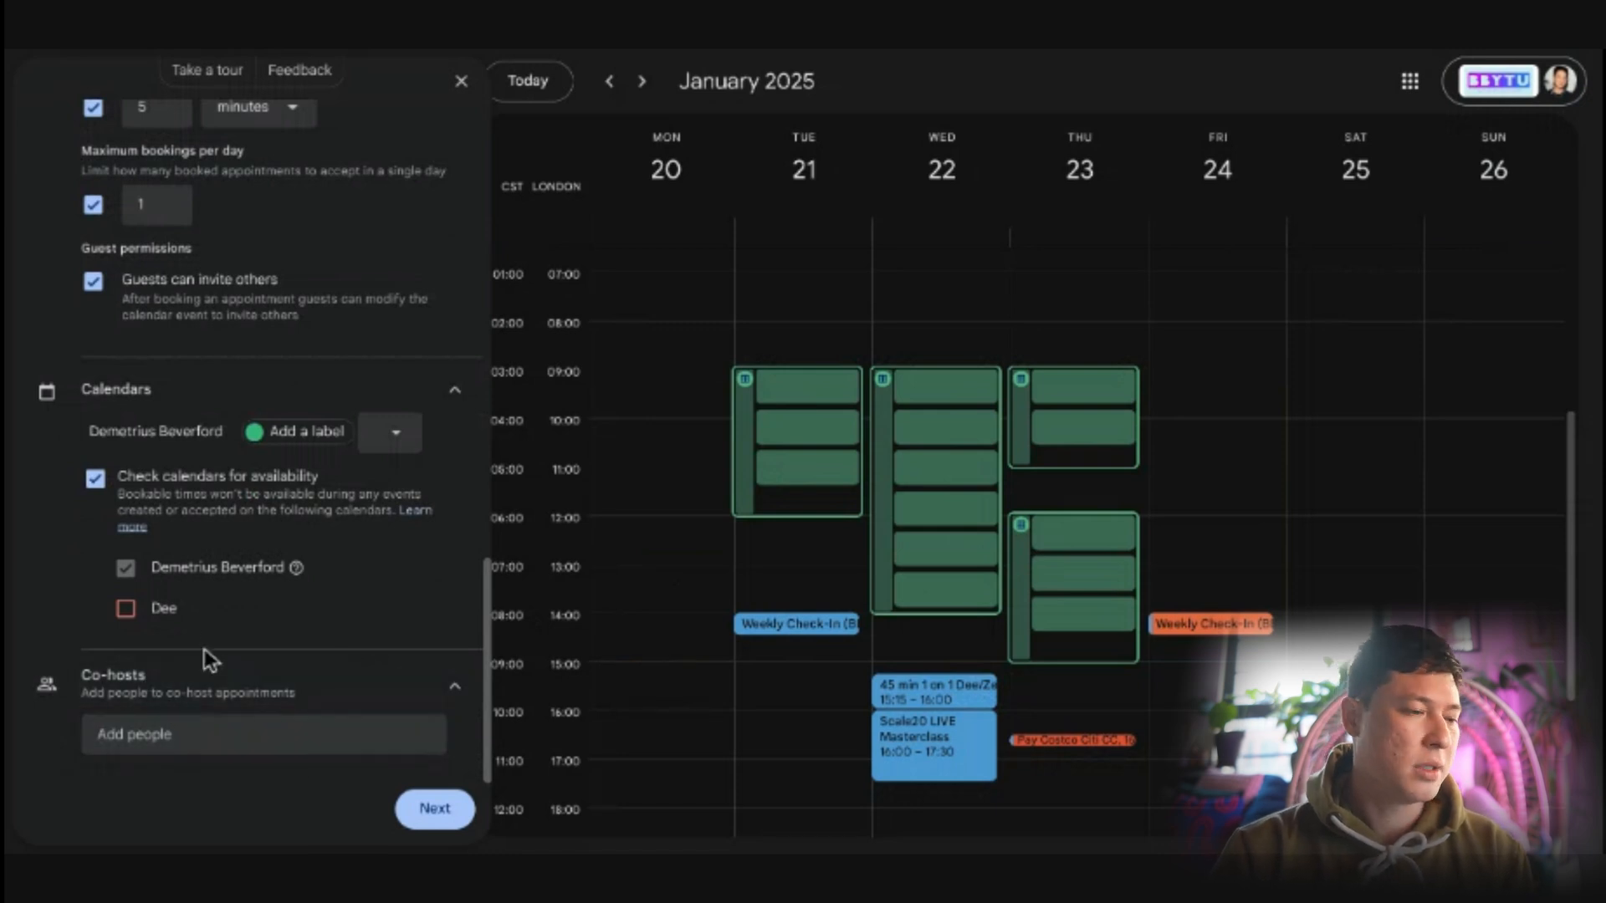
pyautogui.scroll(10, 374, 554)
pyautogui.scroll(-10, 349, 402)
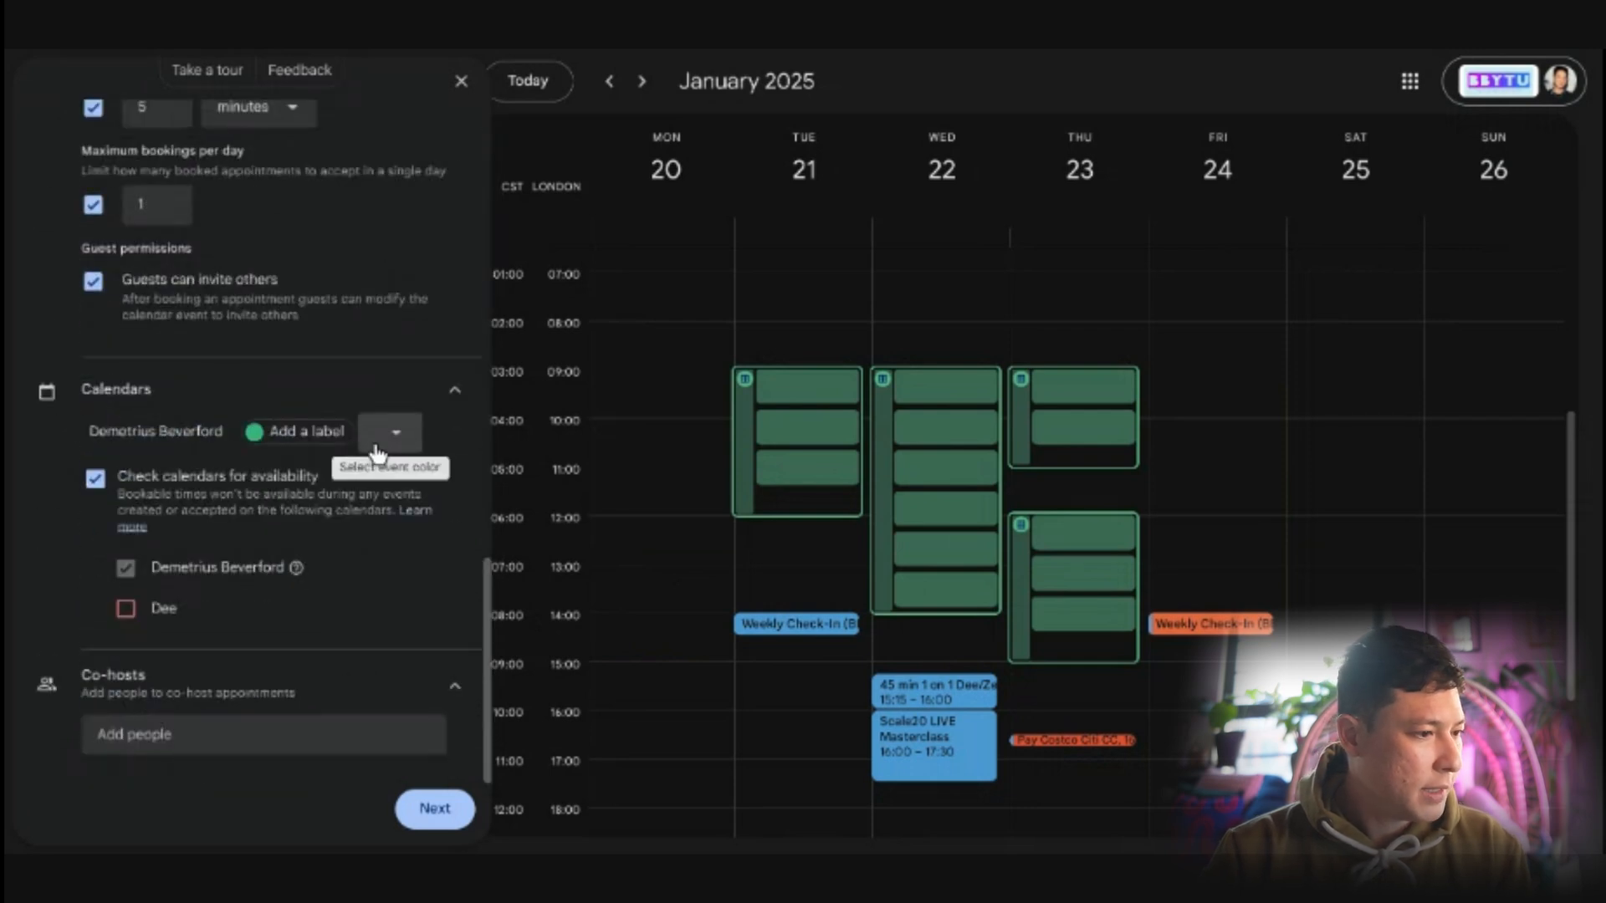
pyautogui.click(432, 808)
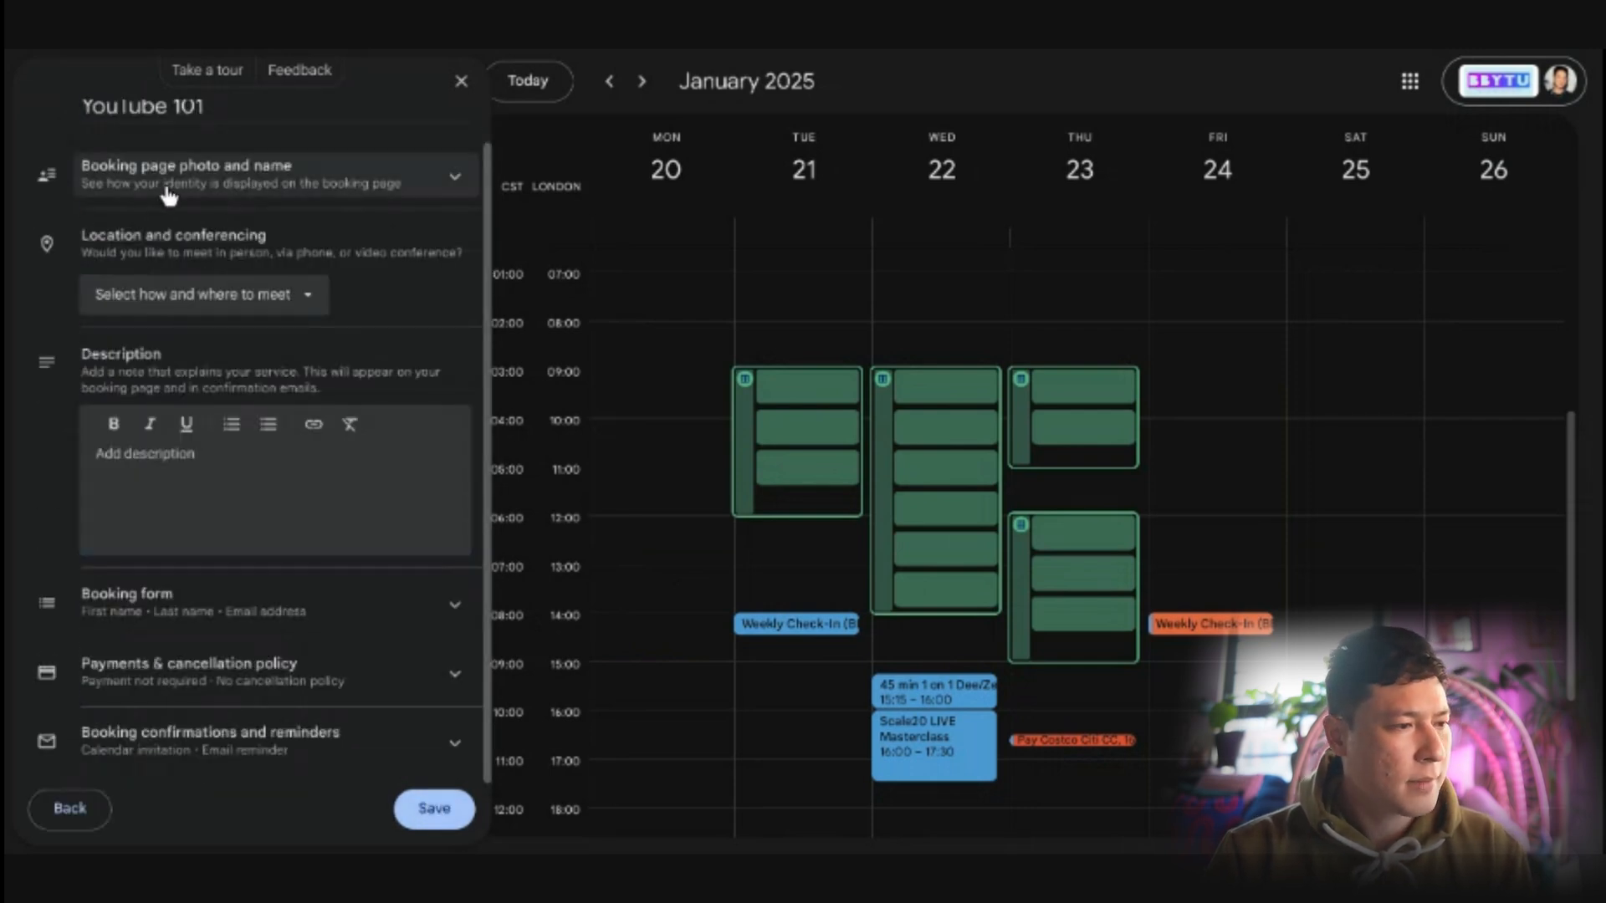
# Step: Expand the booking page photo and name section, and set the meeting location to Google Meet video conferencing
pyautogui.click(455, 180)
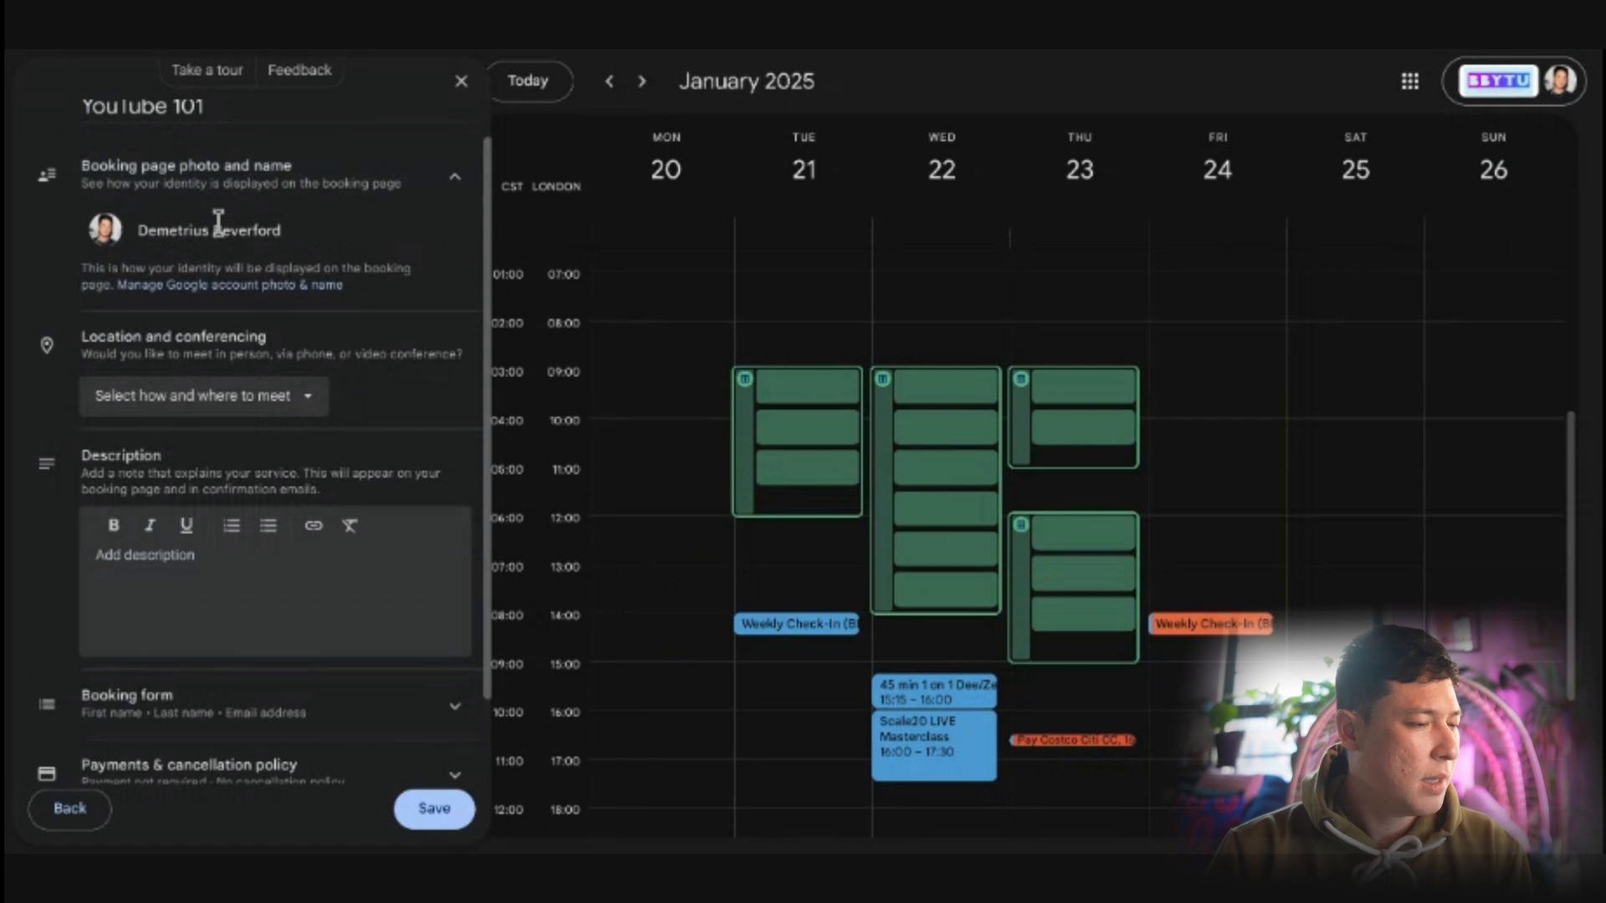
pyautogui.scroll(-2, 293, 226)
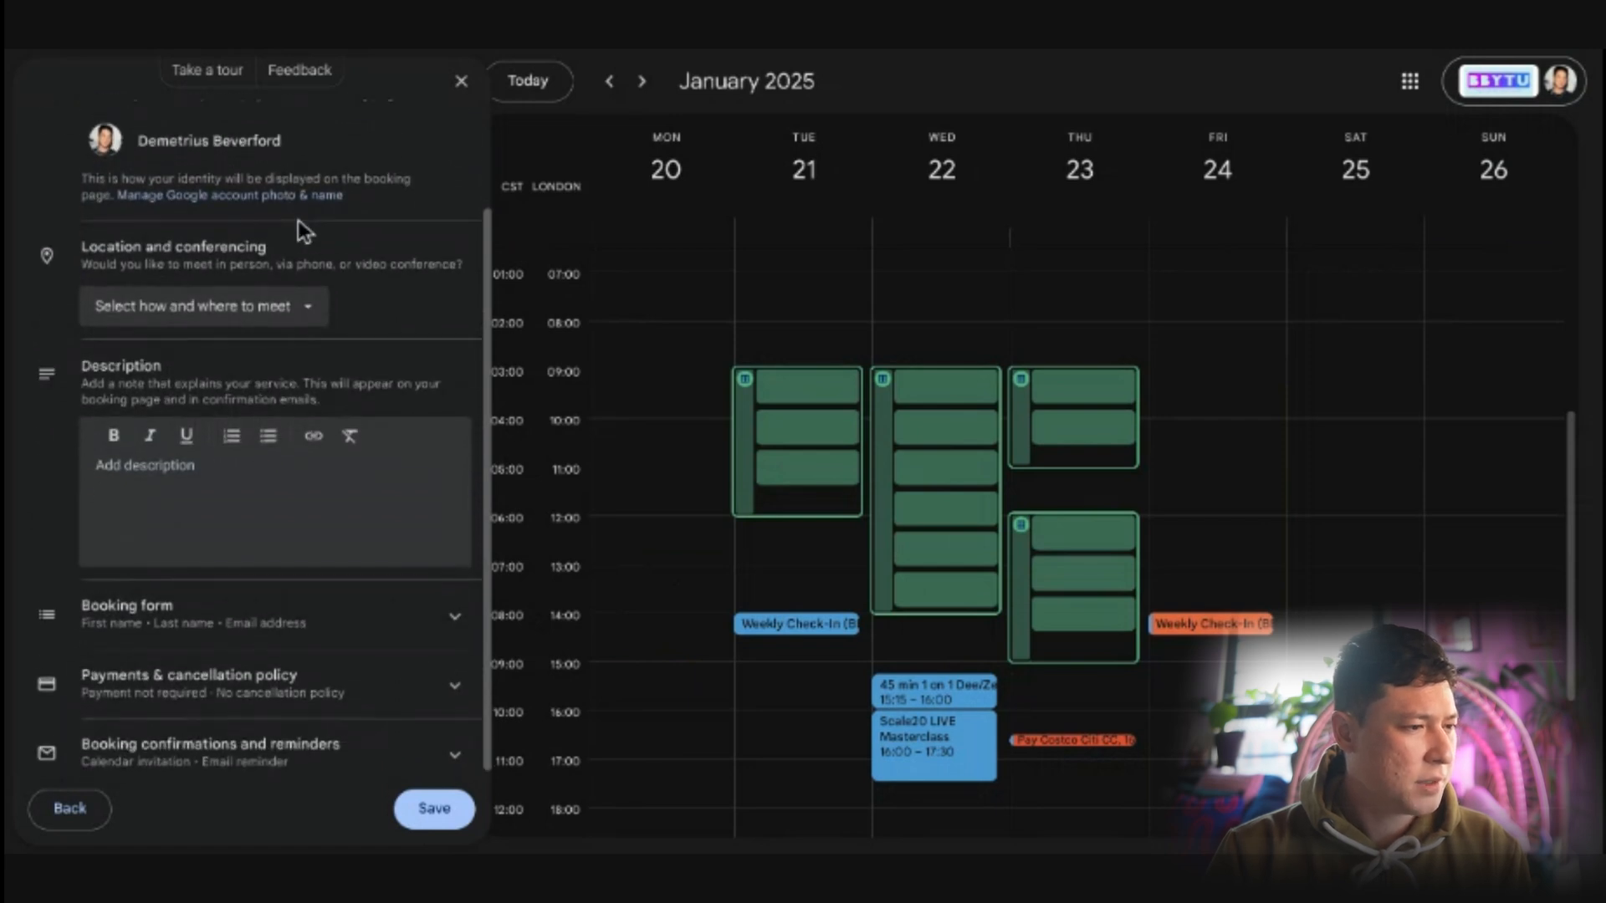
pyautogui.click(260, 301)
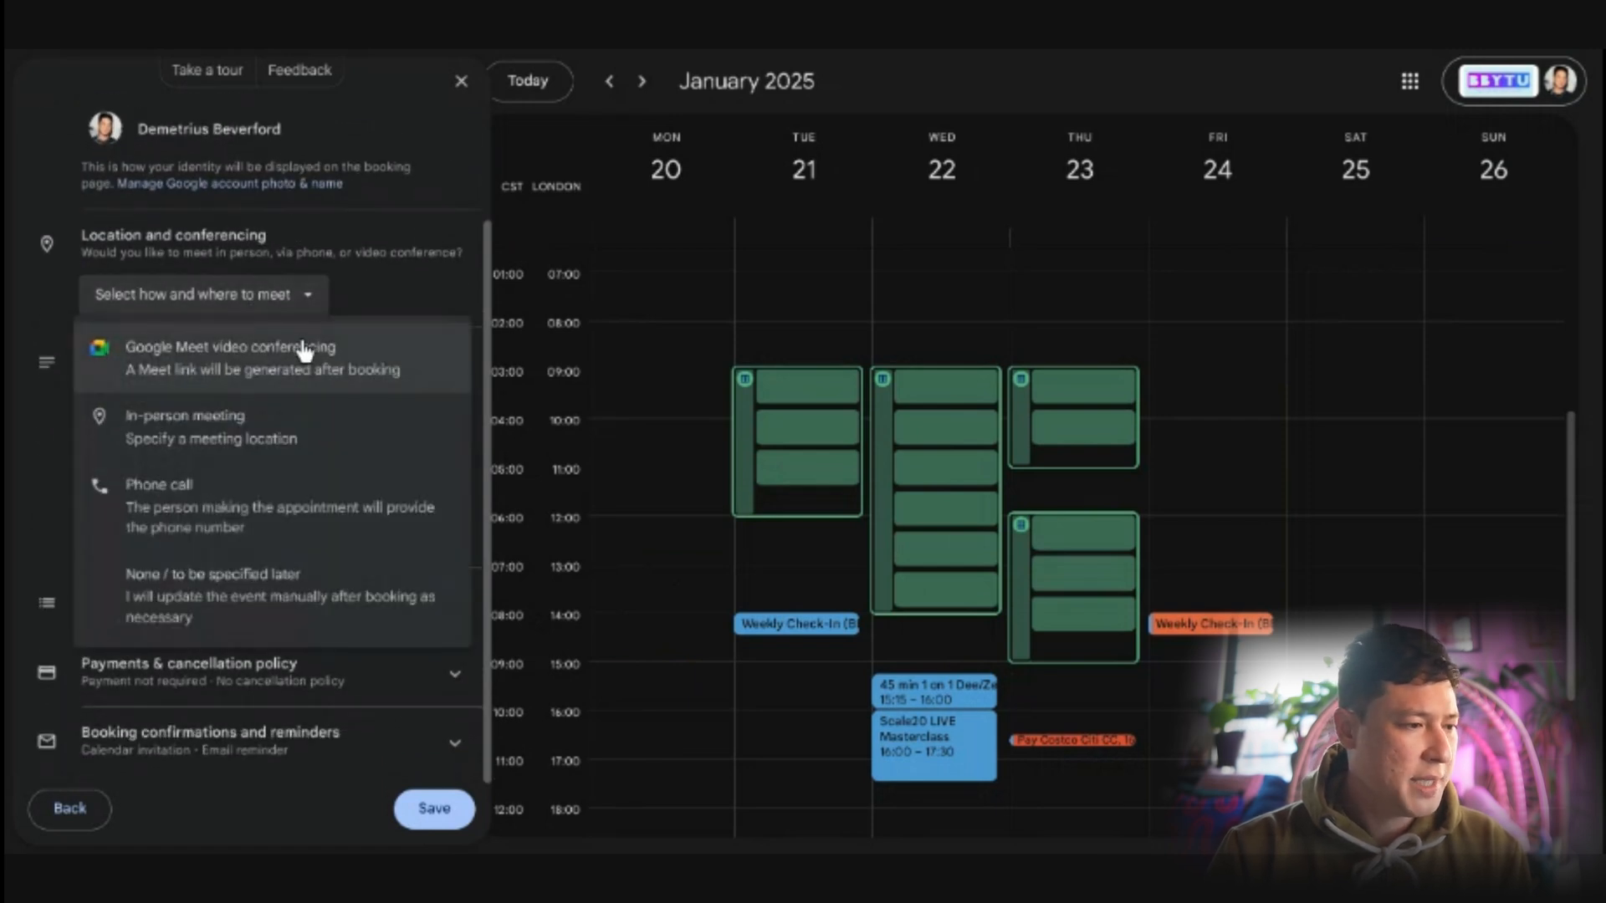
pyautogui.click(283, 374)
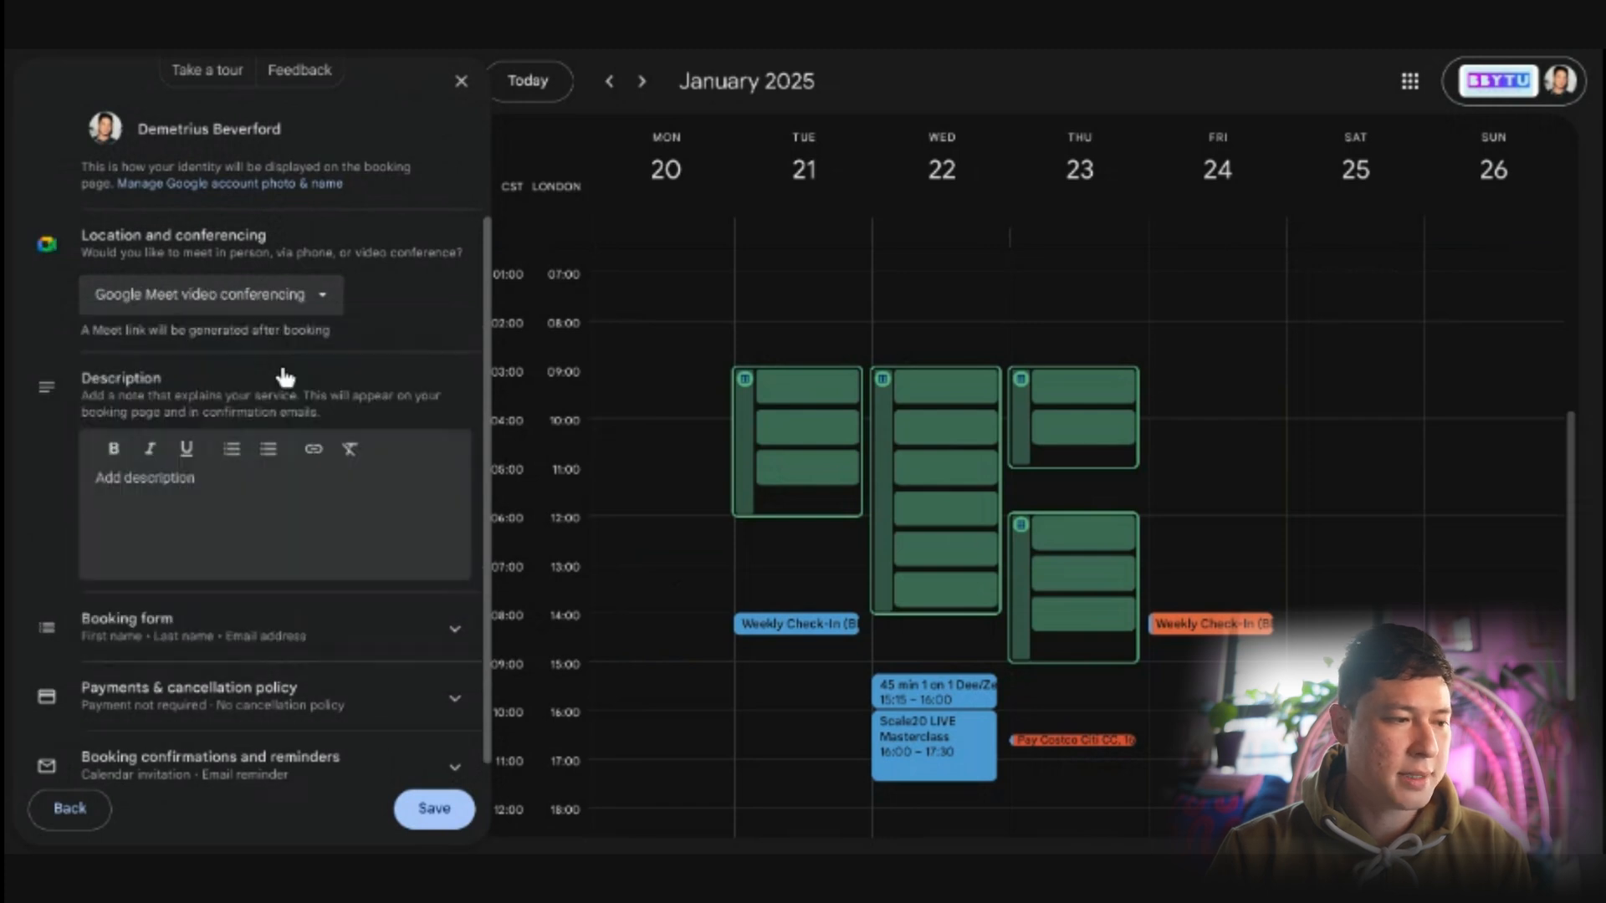
# Step: Enter the description "This call link is from Youtube. Please prepare with the following:" followed by empty list lines 1. and 2
pyautogui.scroll(-1, 313, 368)
pyautogui.click(201, 473)
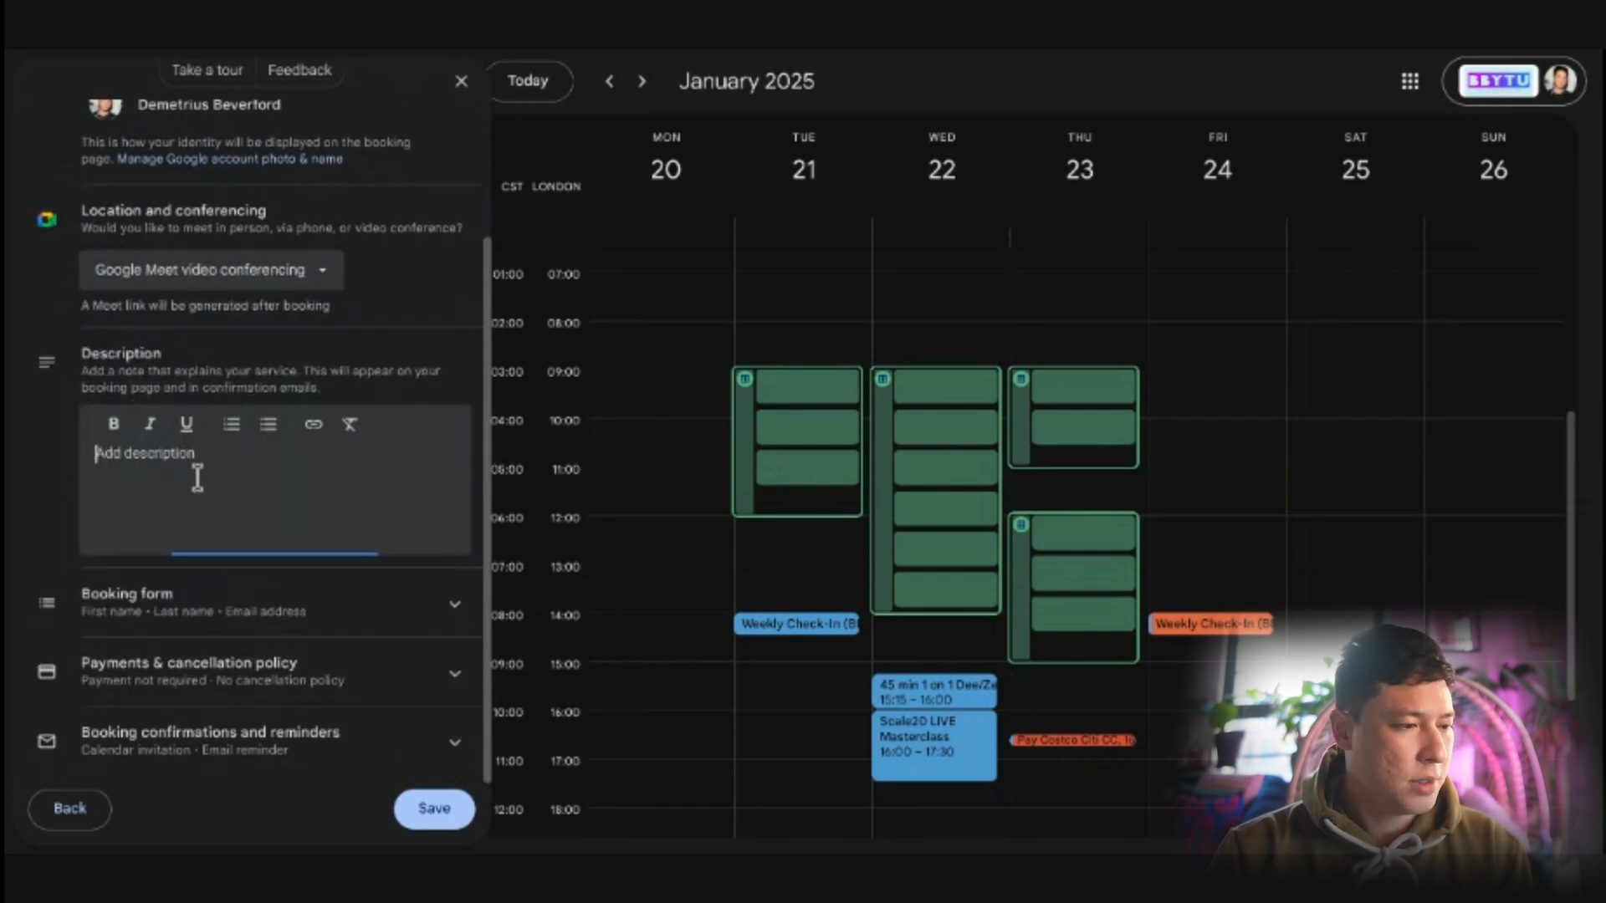
pyautogui.write('This call link is')
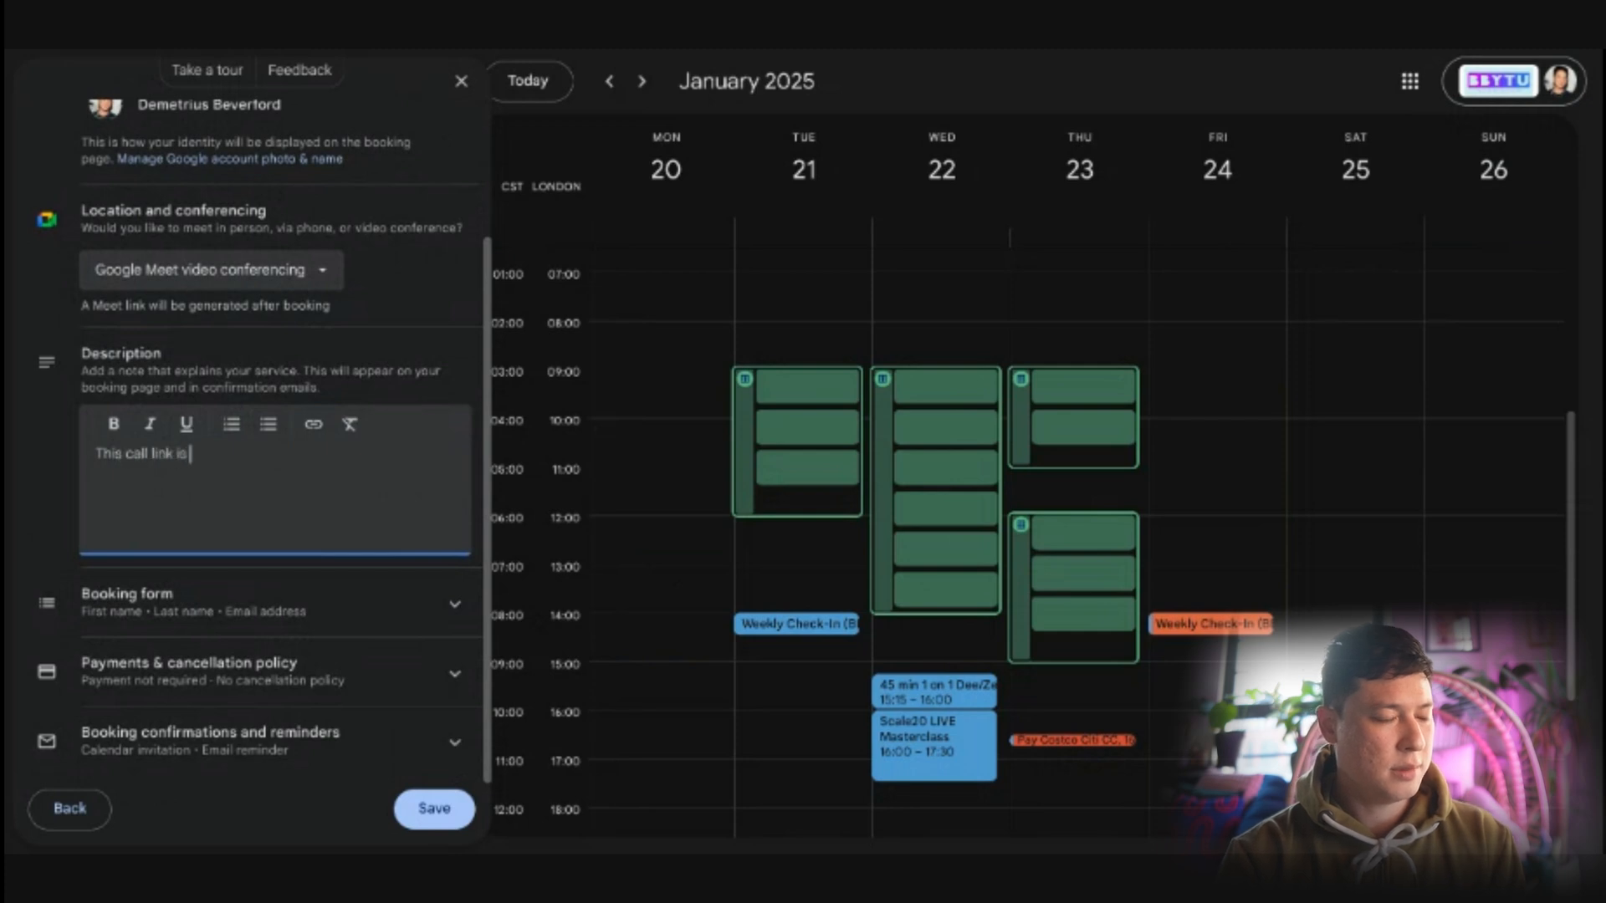
pyautogui.write(' from Youtube ')
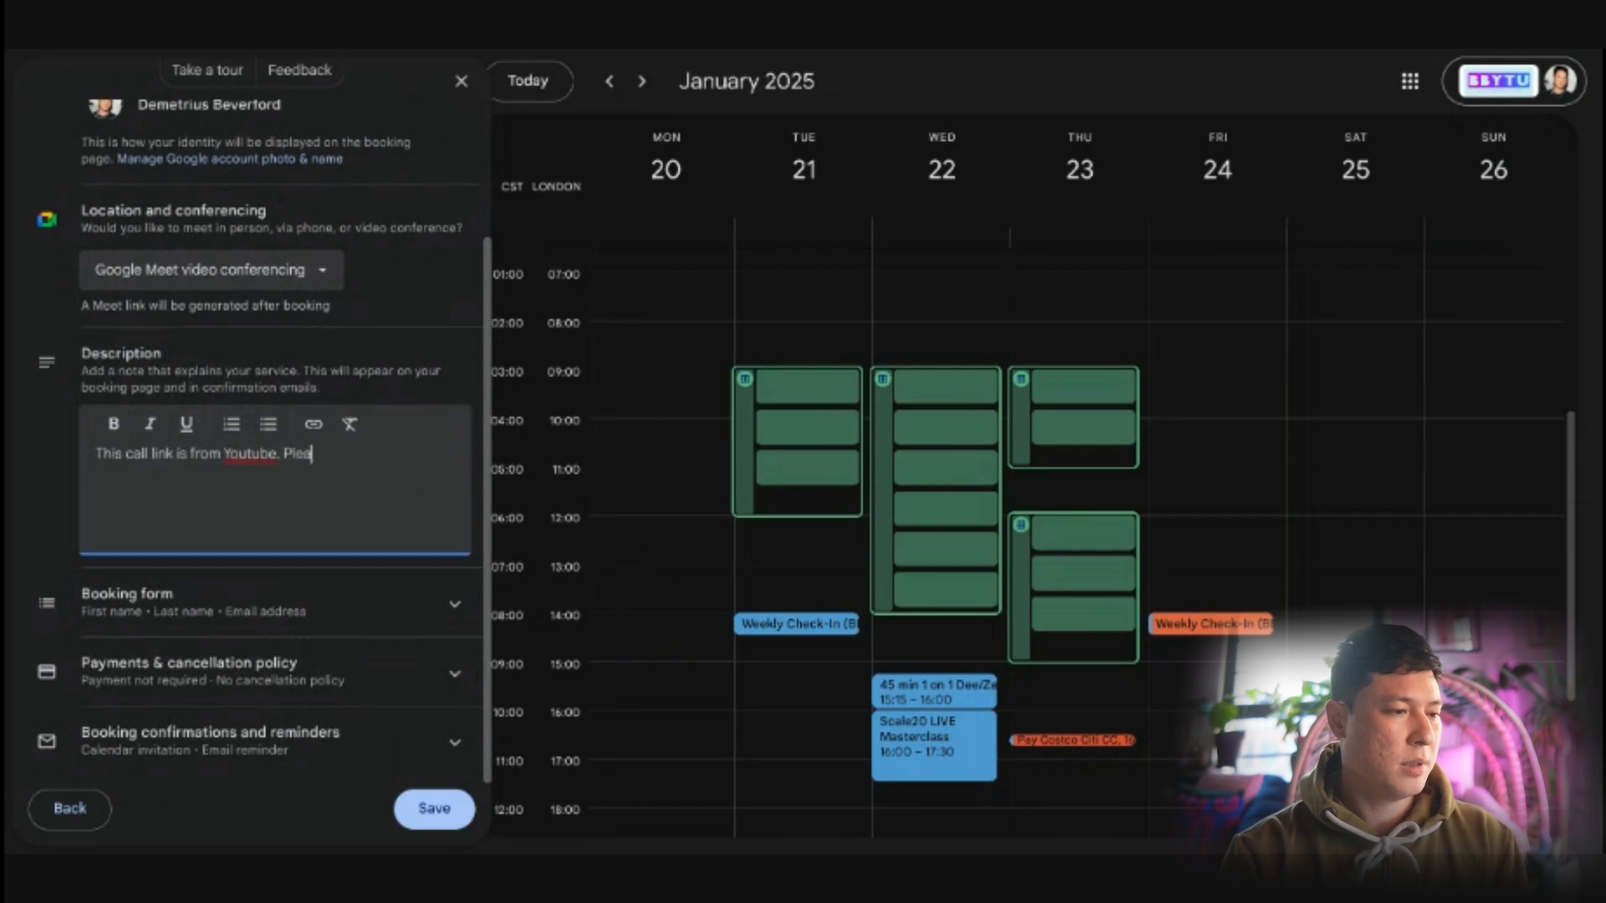
pyautogui.write(' Please prepa')
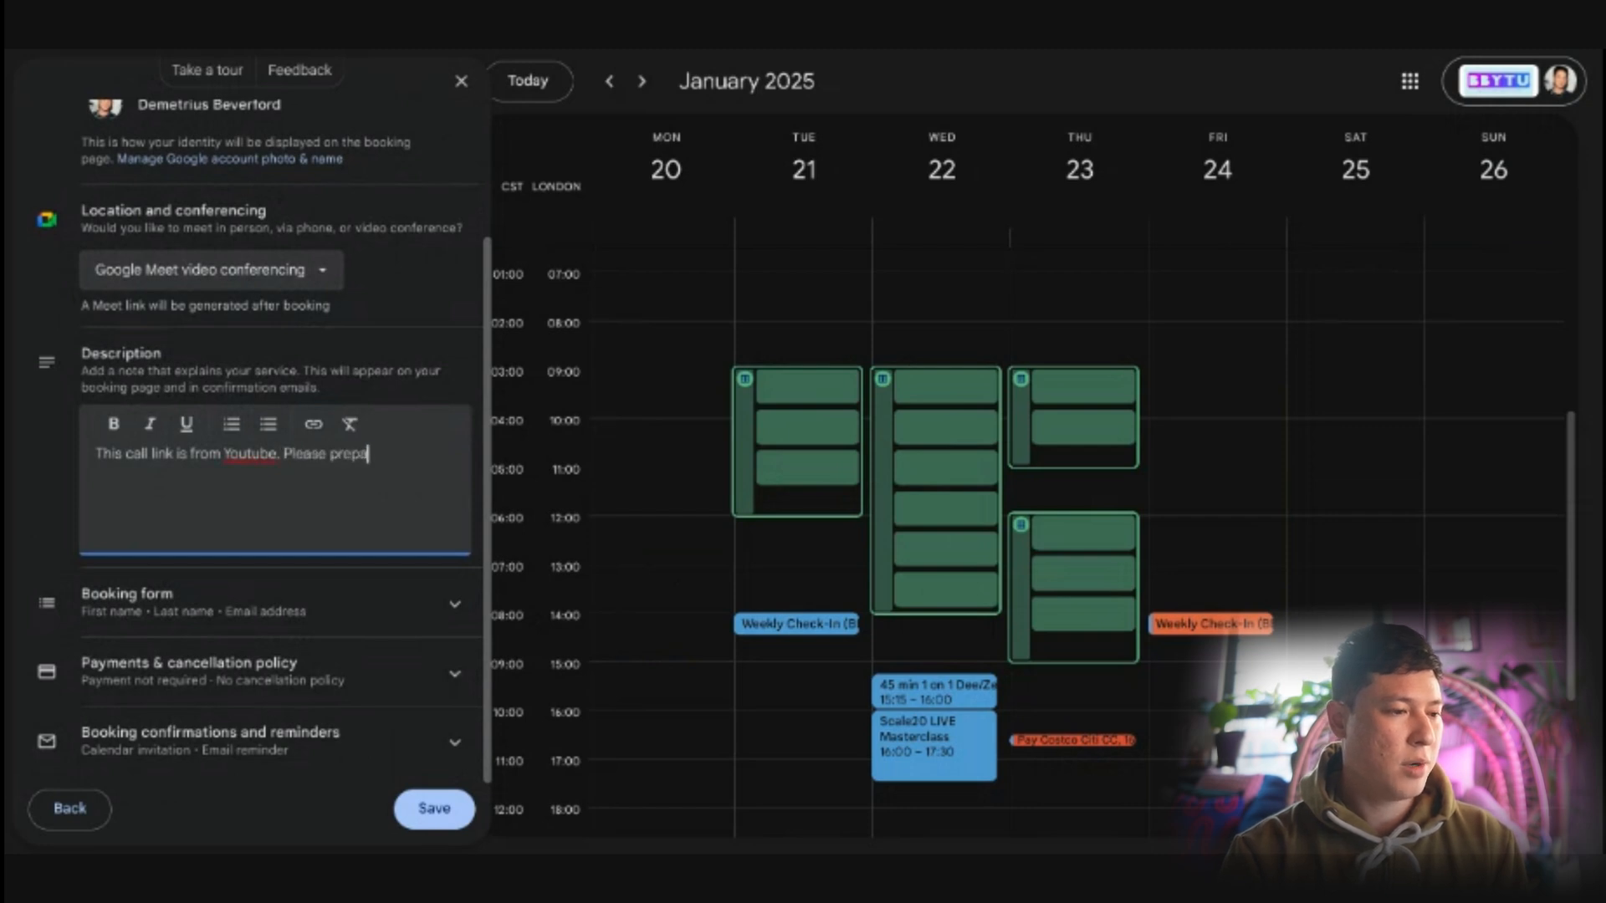
pyautogui.write('re wt the following:')
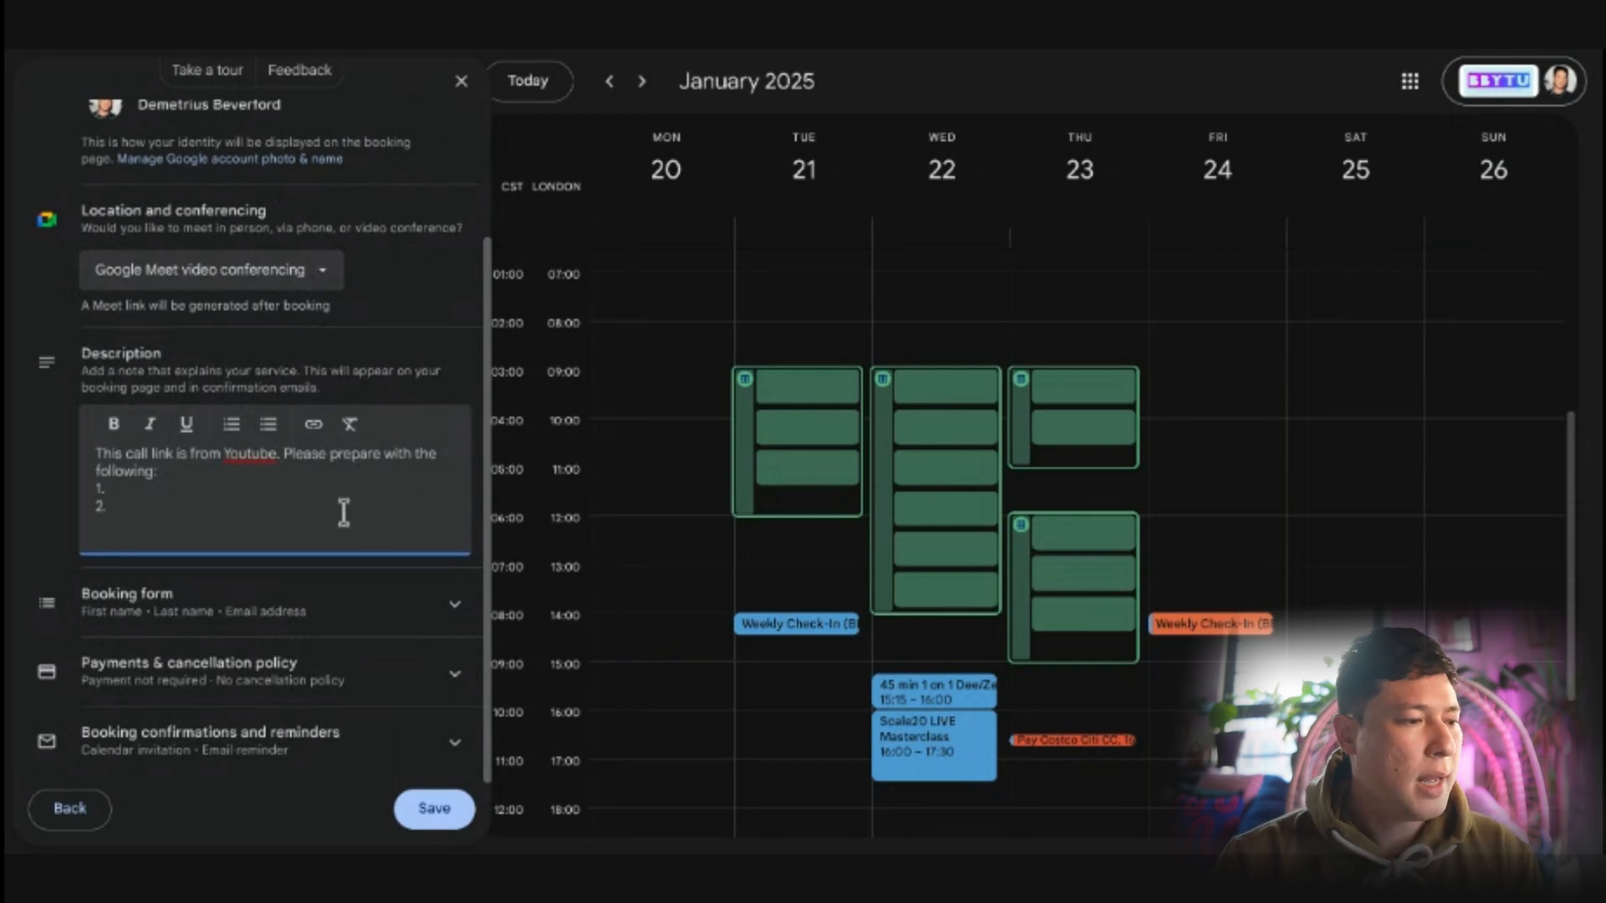
pyautogui.moveTo(112, 476); pyautogui.dragTo(221, 524)
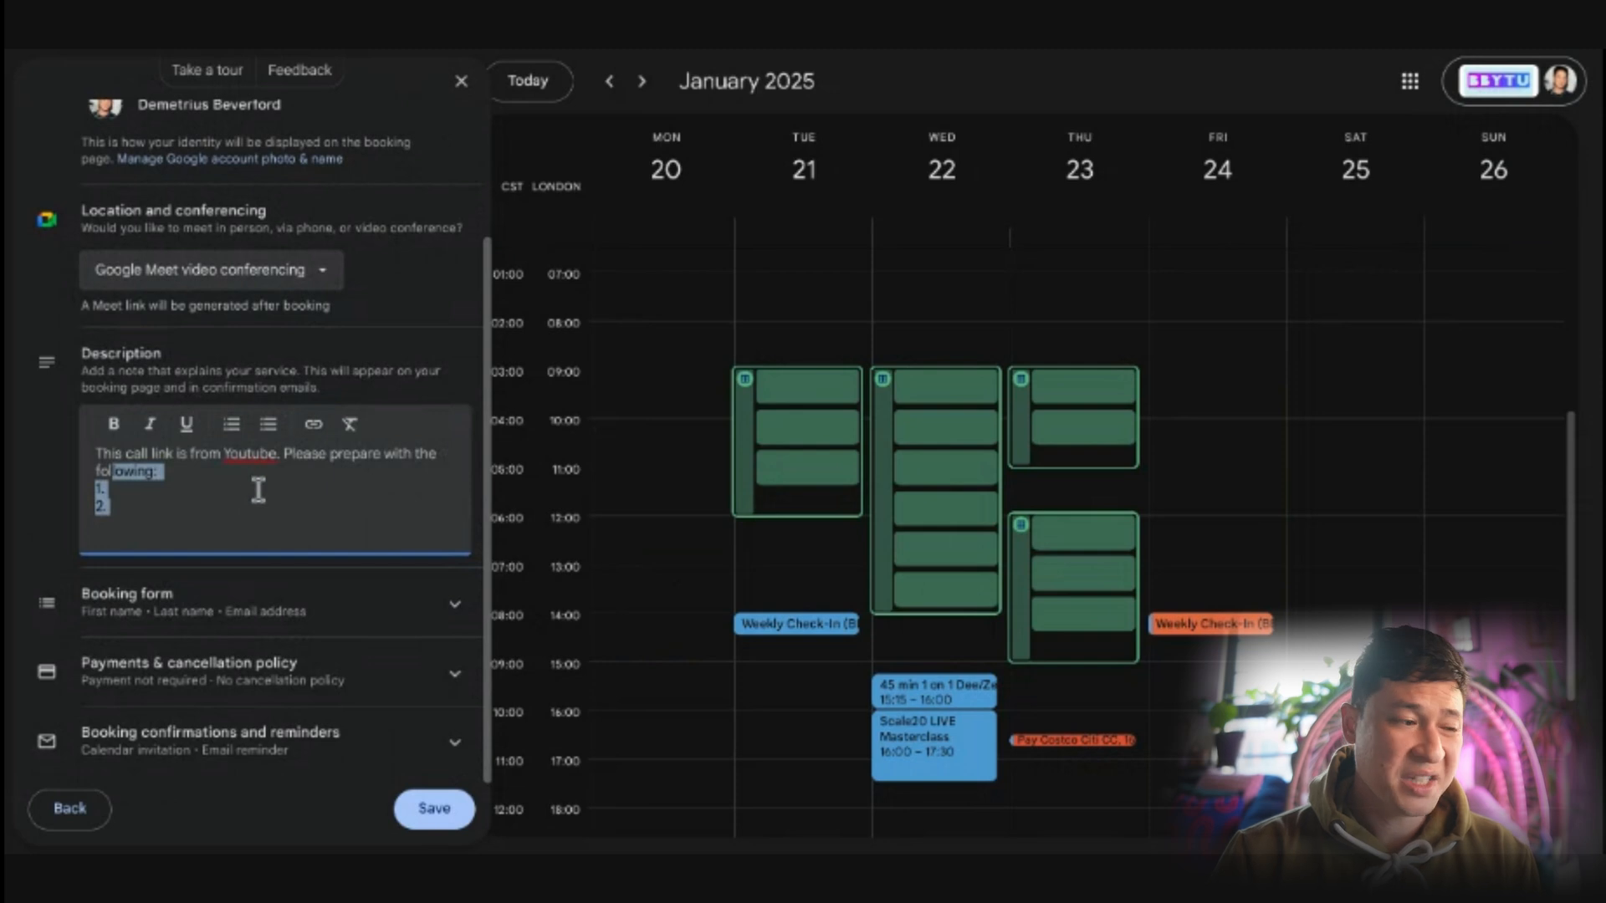
pyautogui.click(197, 487)
pyautogui.moveTo(177, 473); pyautogui.dragTo(99, 454)
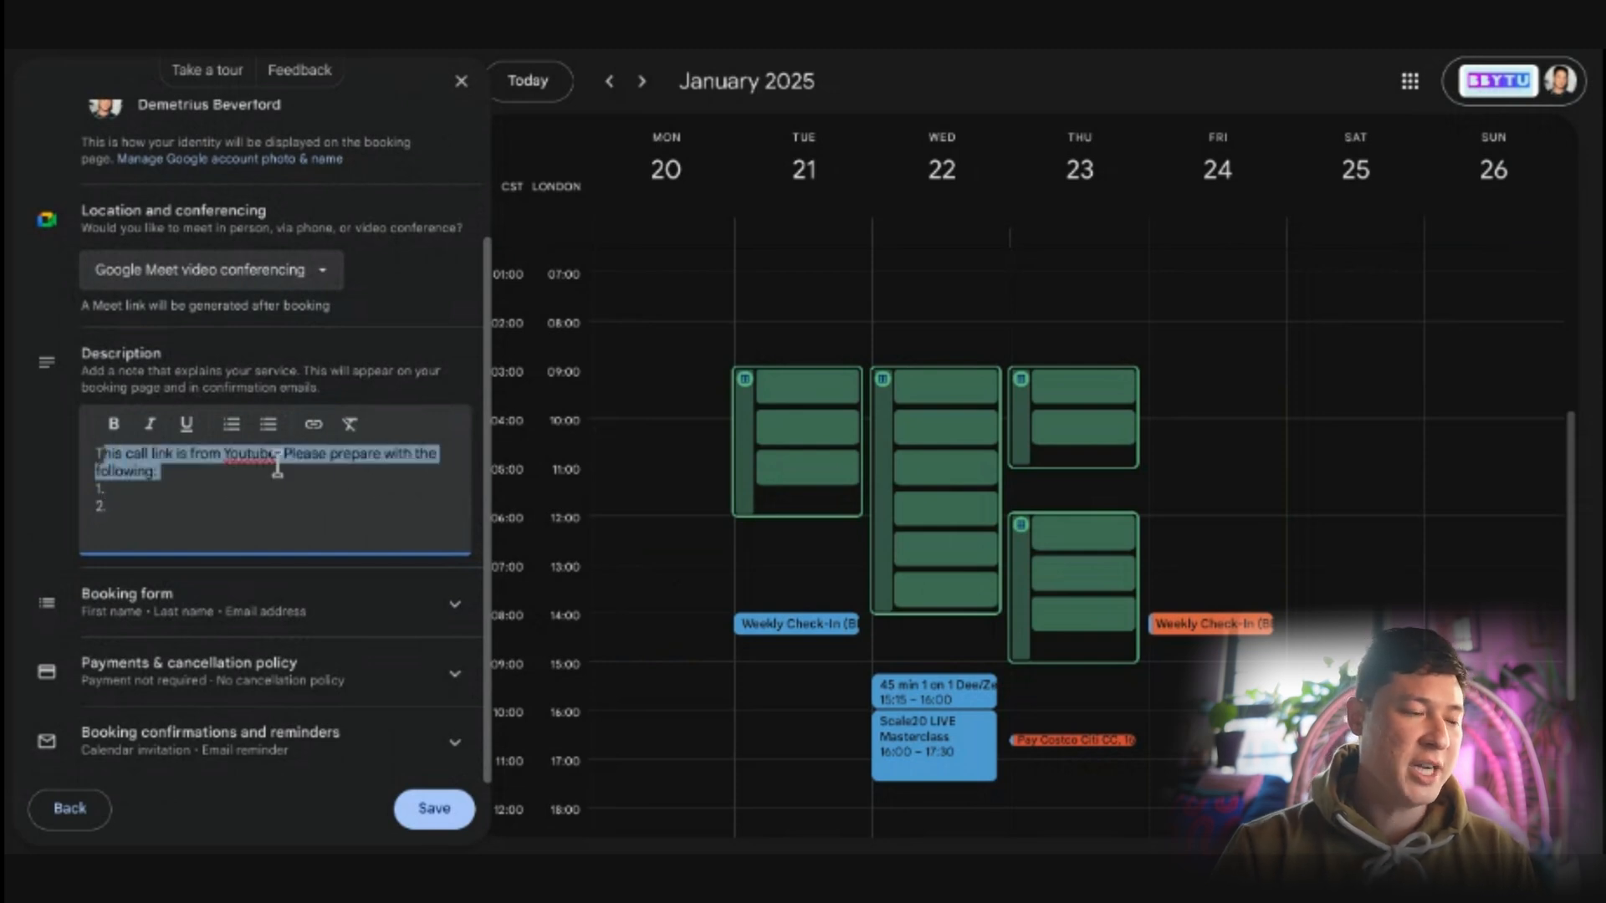
# Step: Expand the booking form and add a required custom item named "Business name"
pyautogui.click(456, 611)
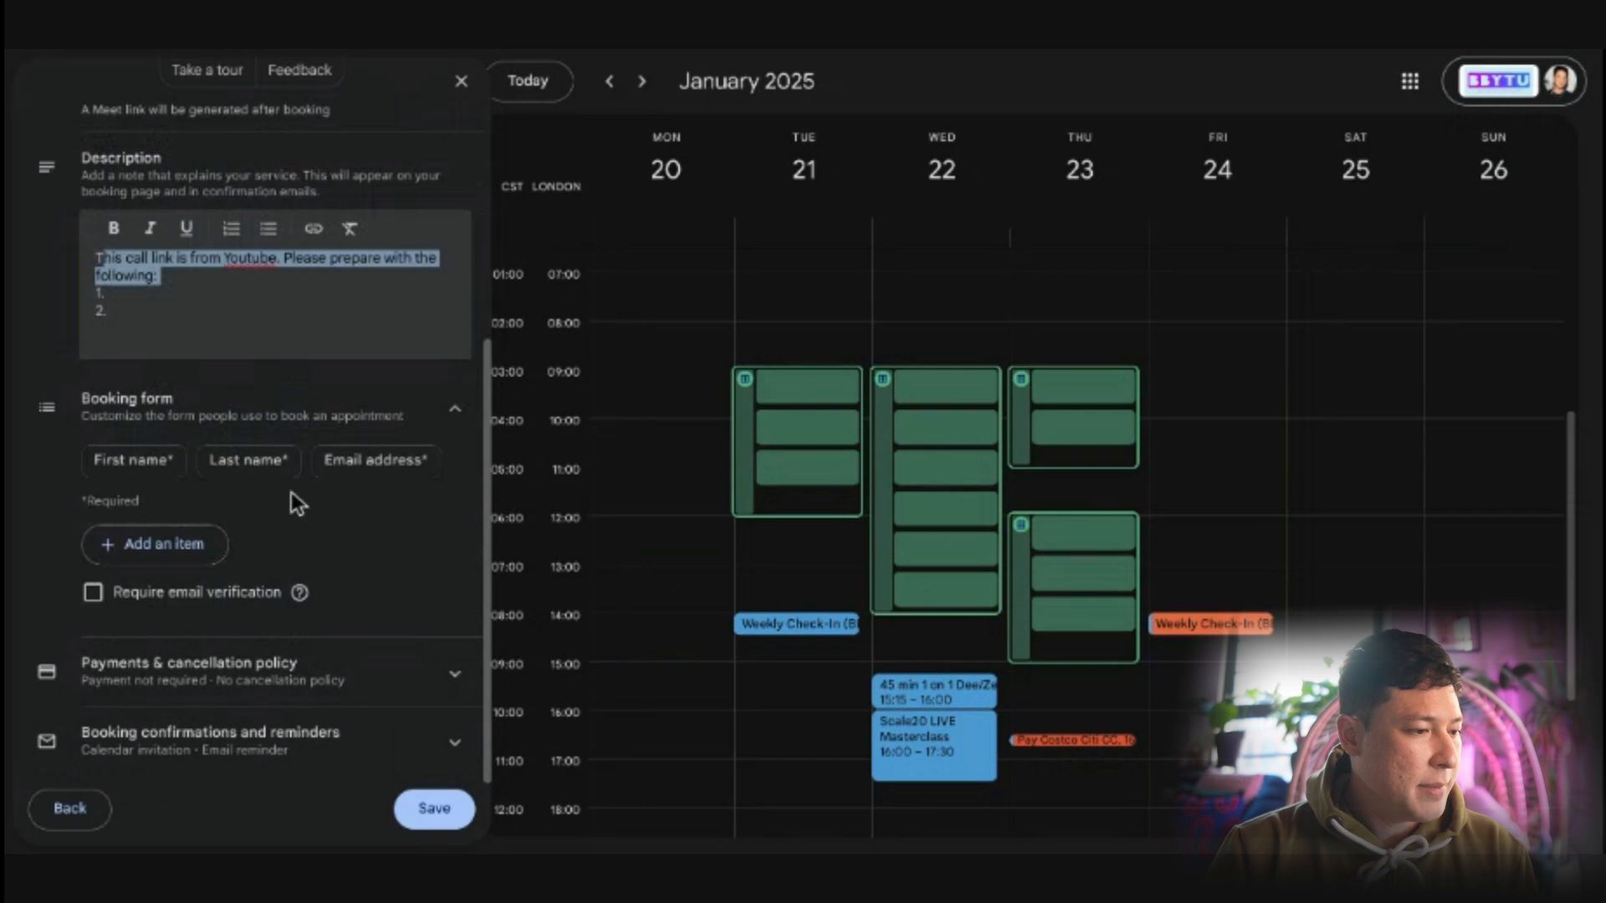
pyautogui.click(325, 544)
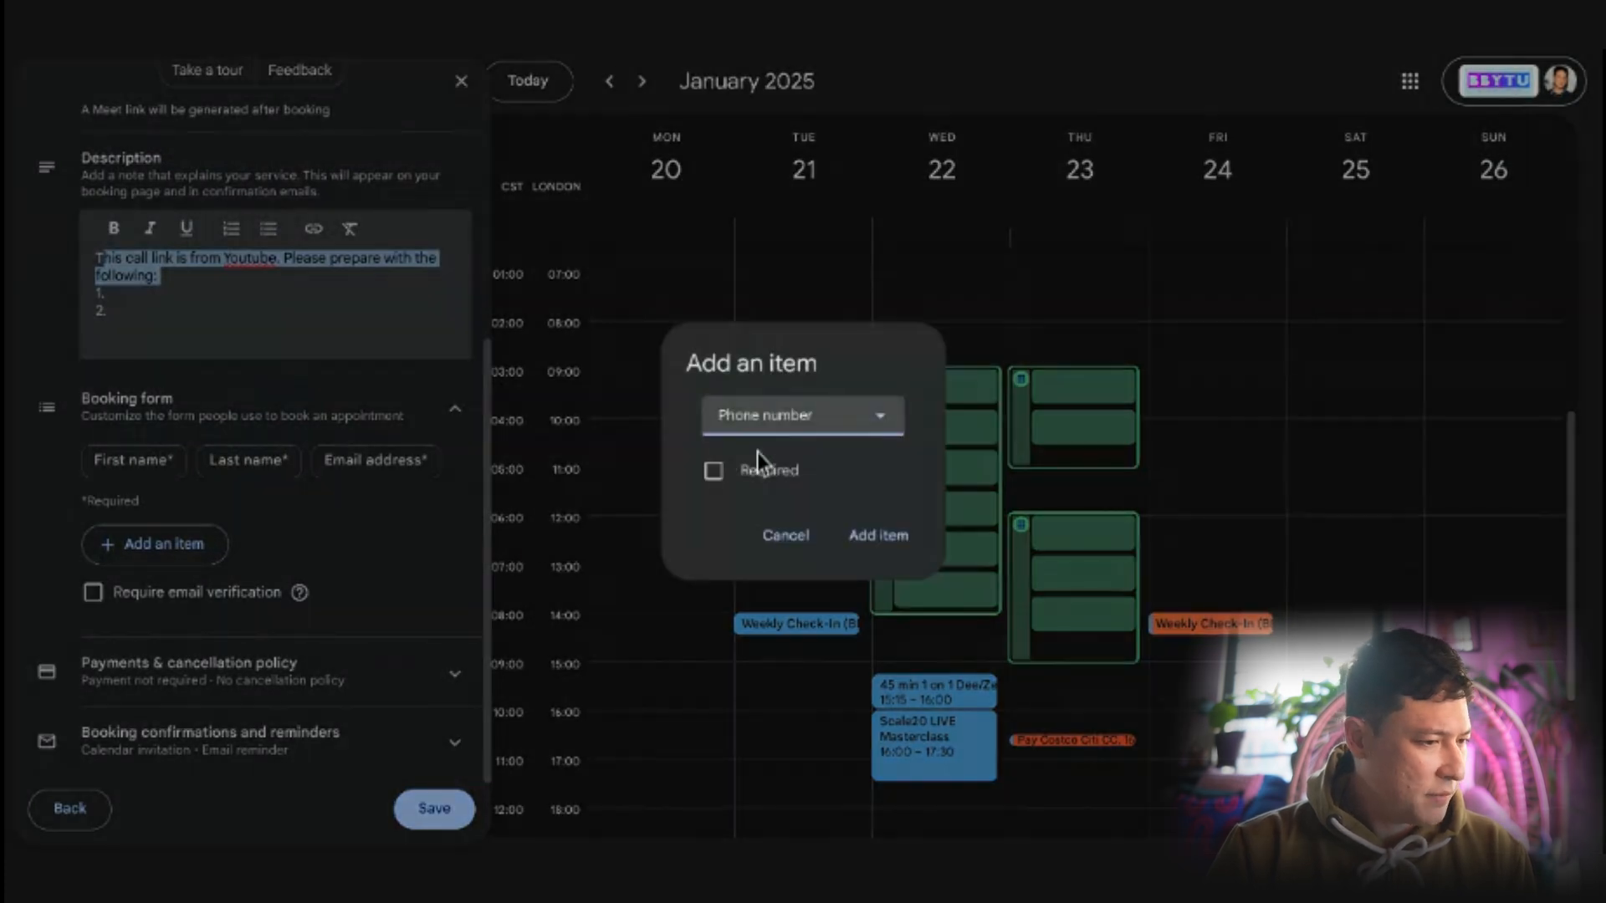
pyautogui.click(887, 433)
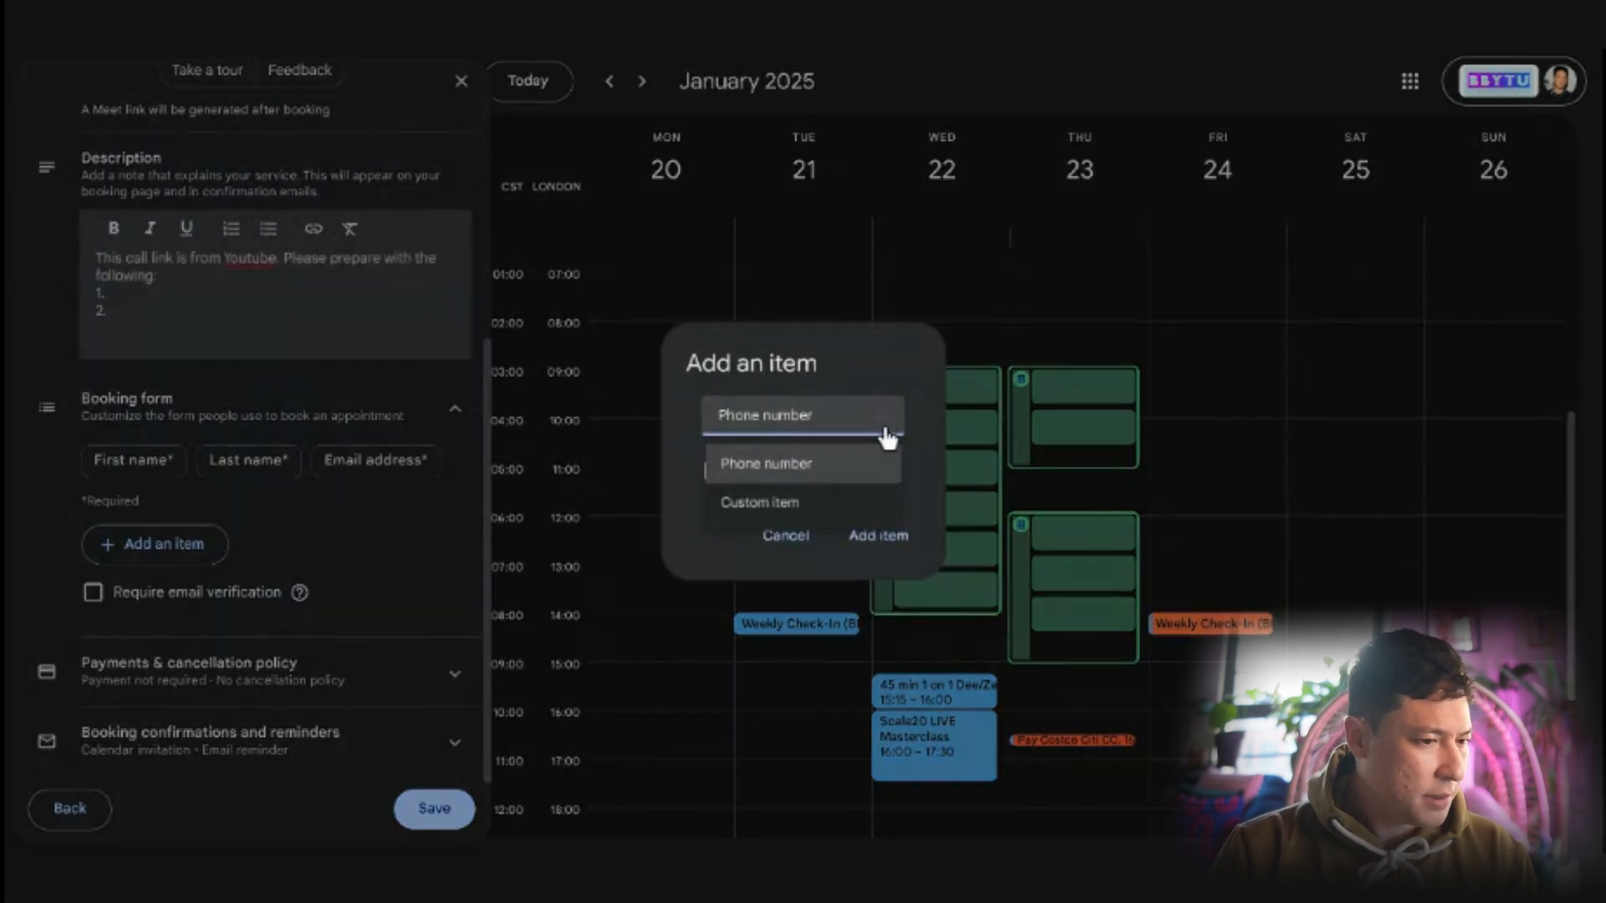
pyautogui.click(787, 518)
pyautogui.click(735, 440)
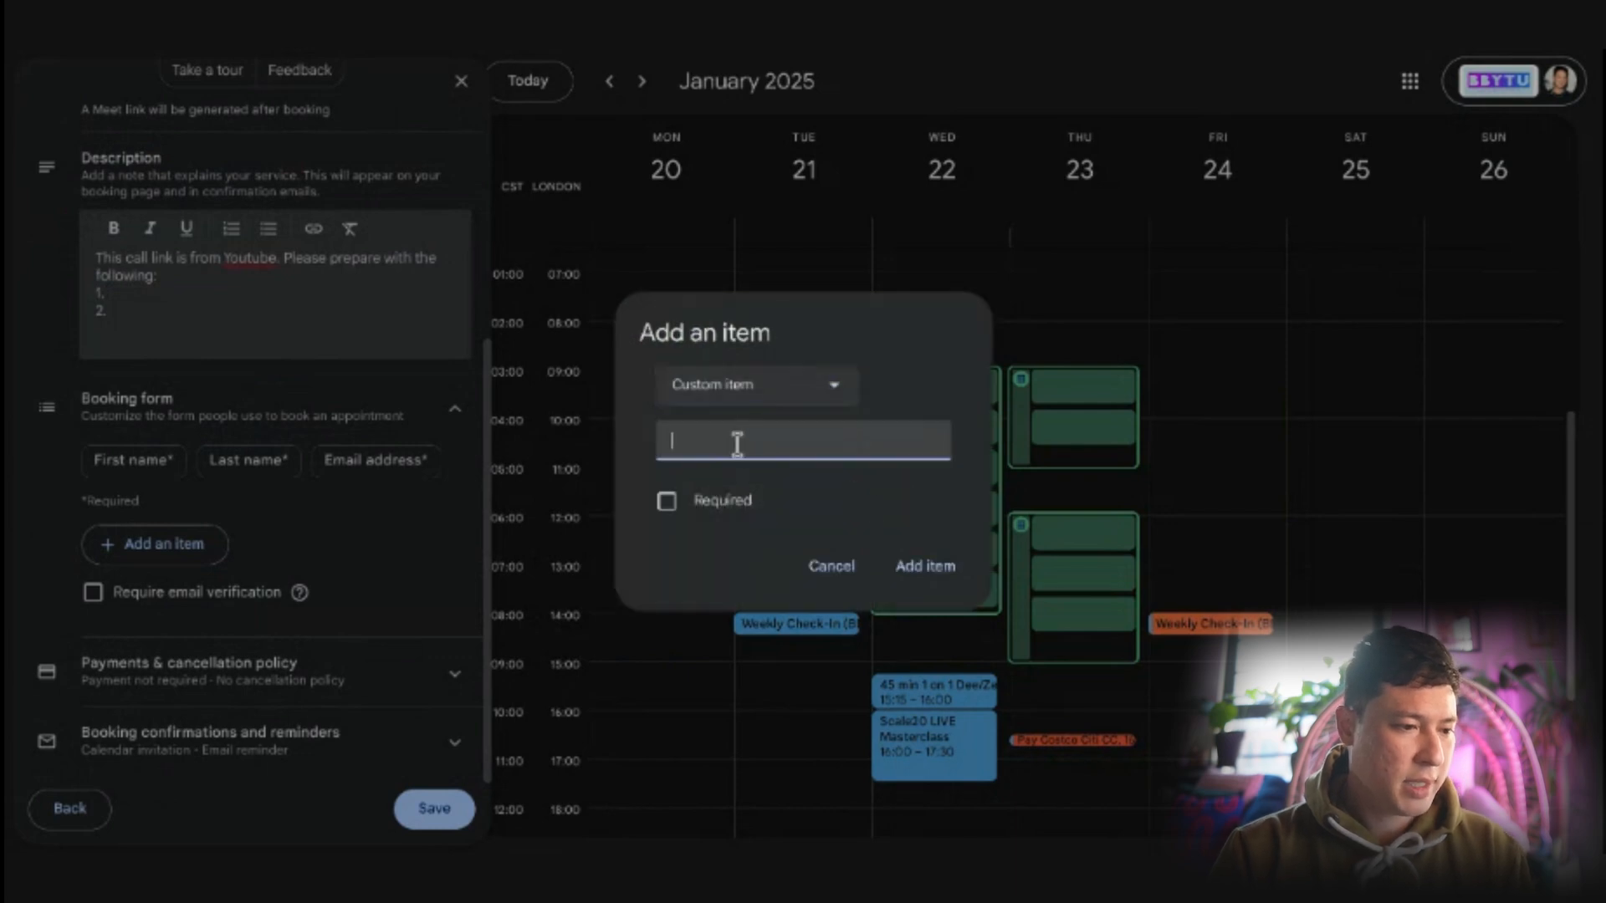
pyautogui.write('R')
pyautogui.press('BackSpace')
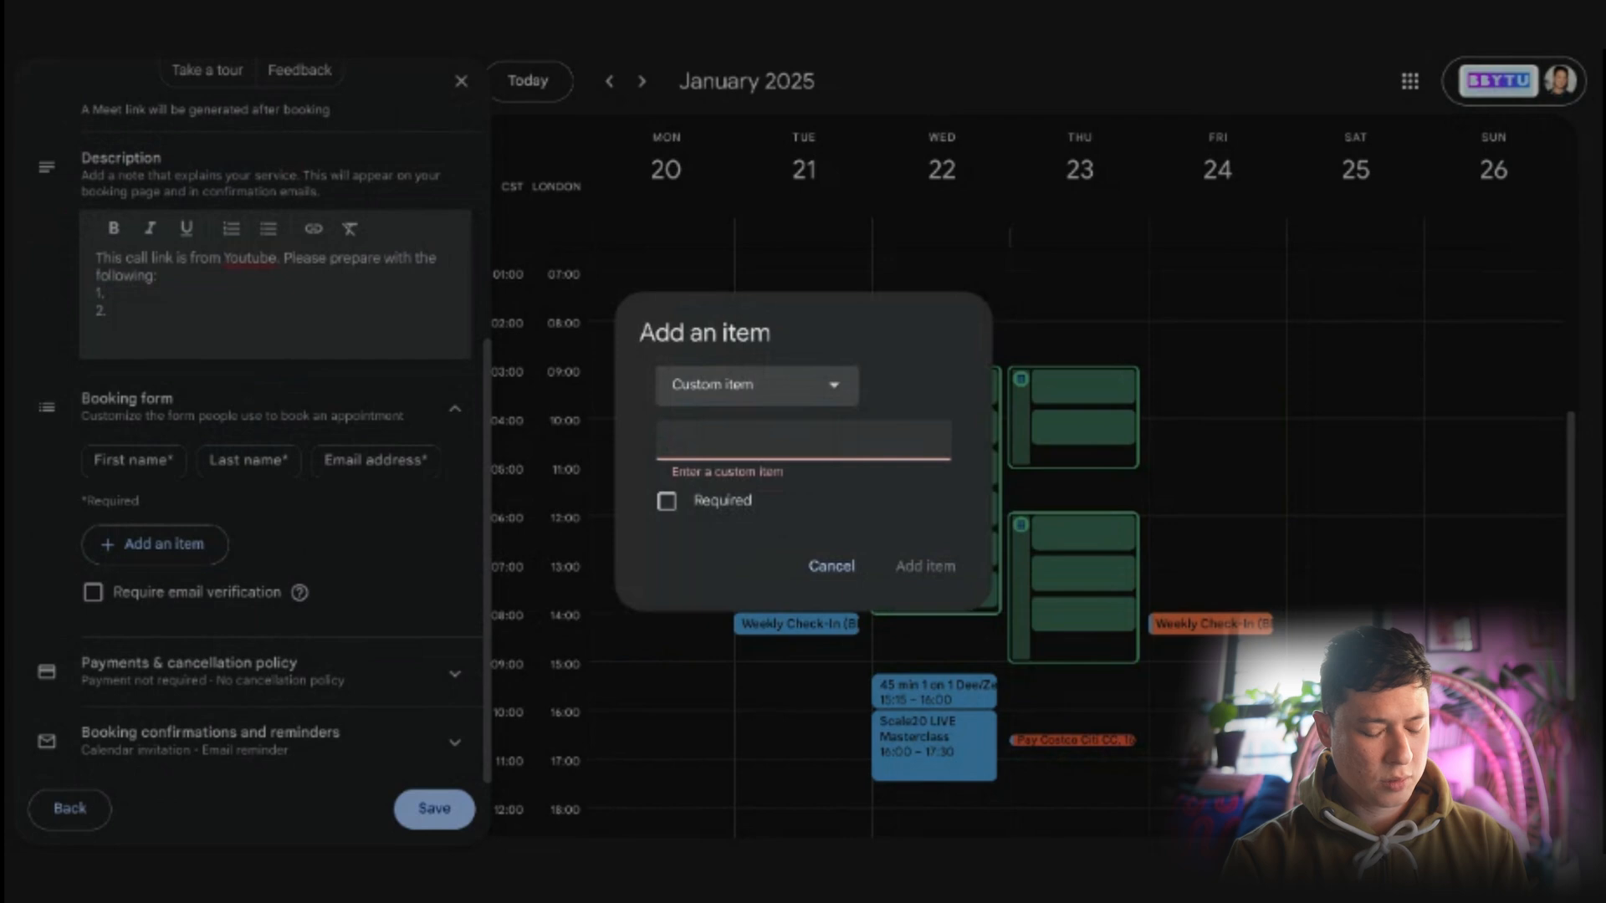
pyautogui.write('Business name')
pyautogui.click(666, 501)
pyautogui.click(925, 577)
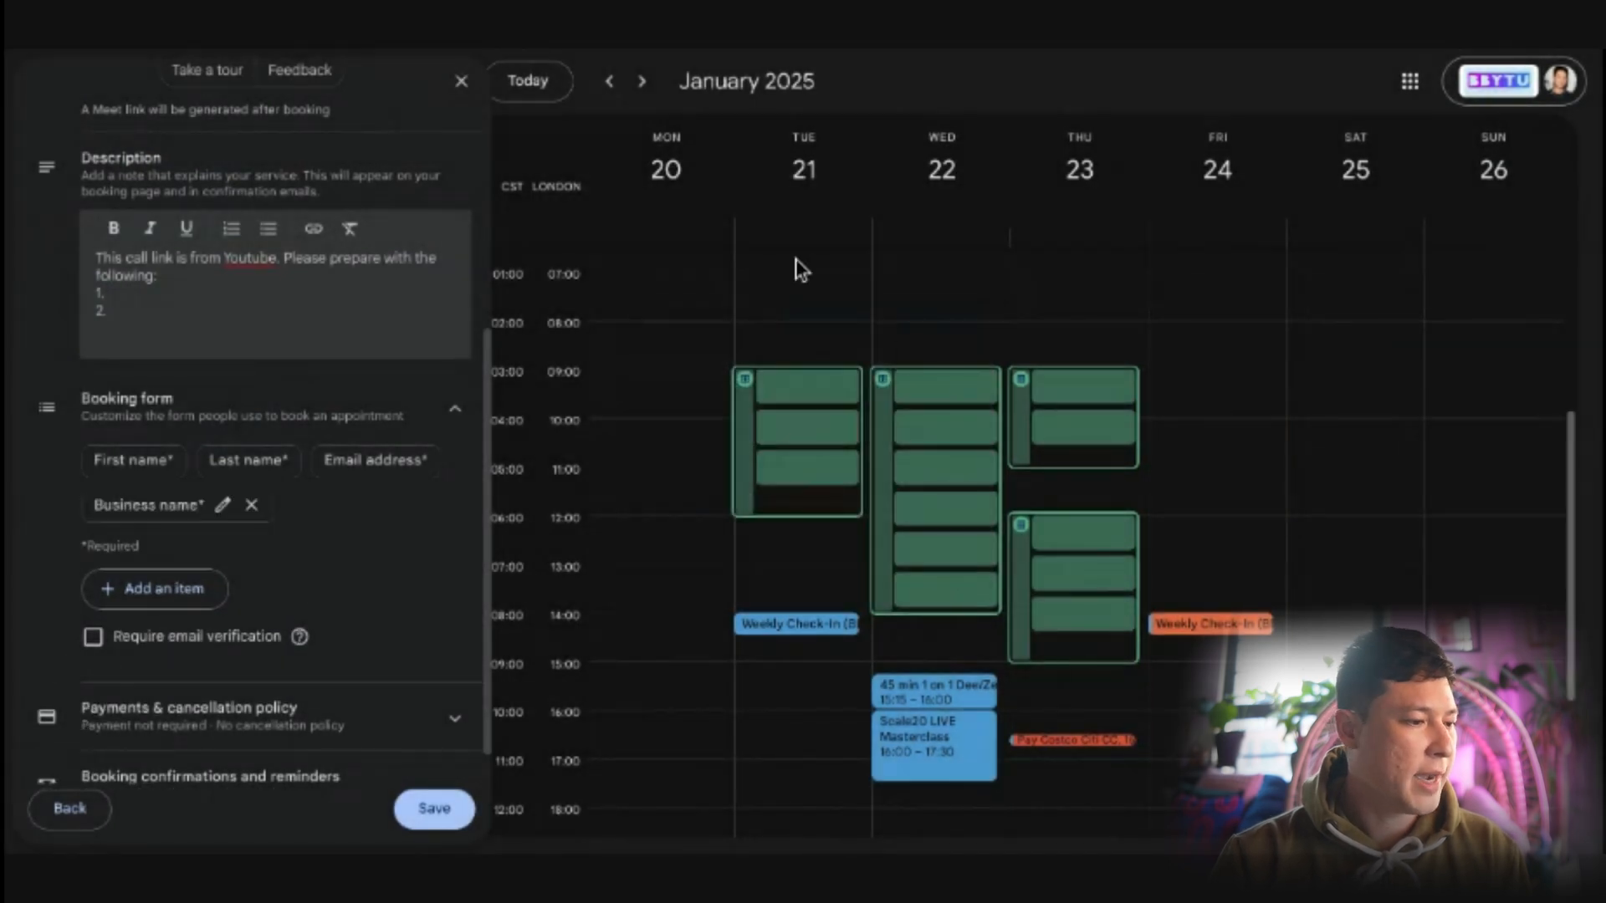
# Step: Try out the booking form's email verification requirement and leave it switched off
pyautogui.scroll(-1, 339, 436)
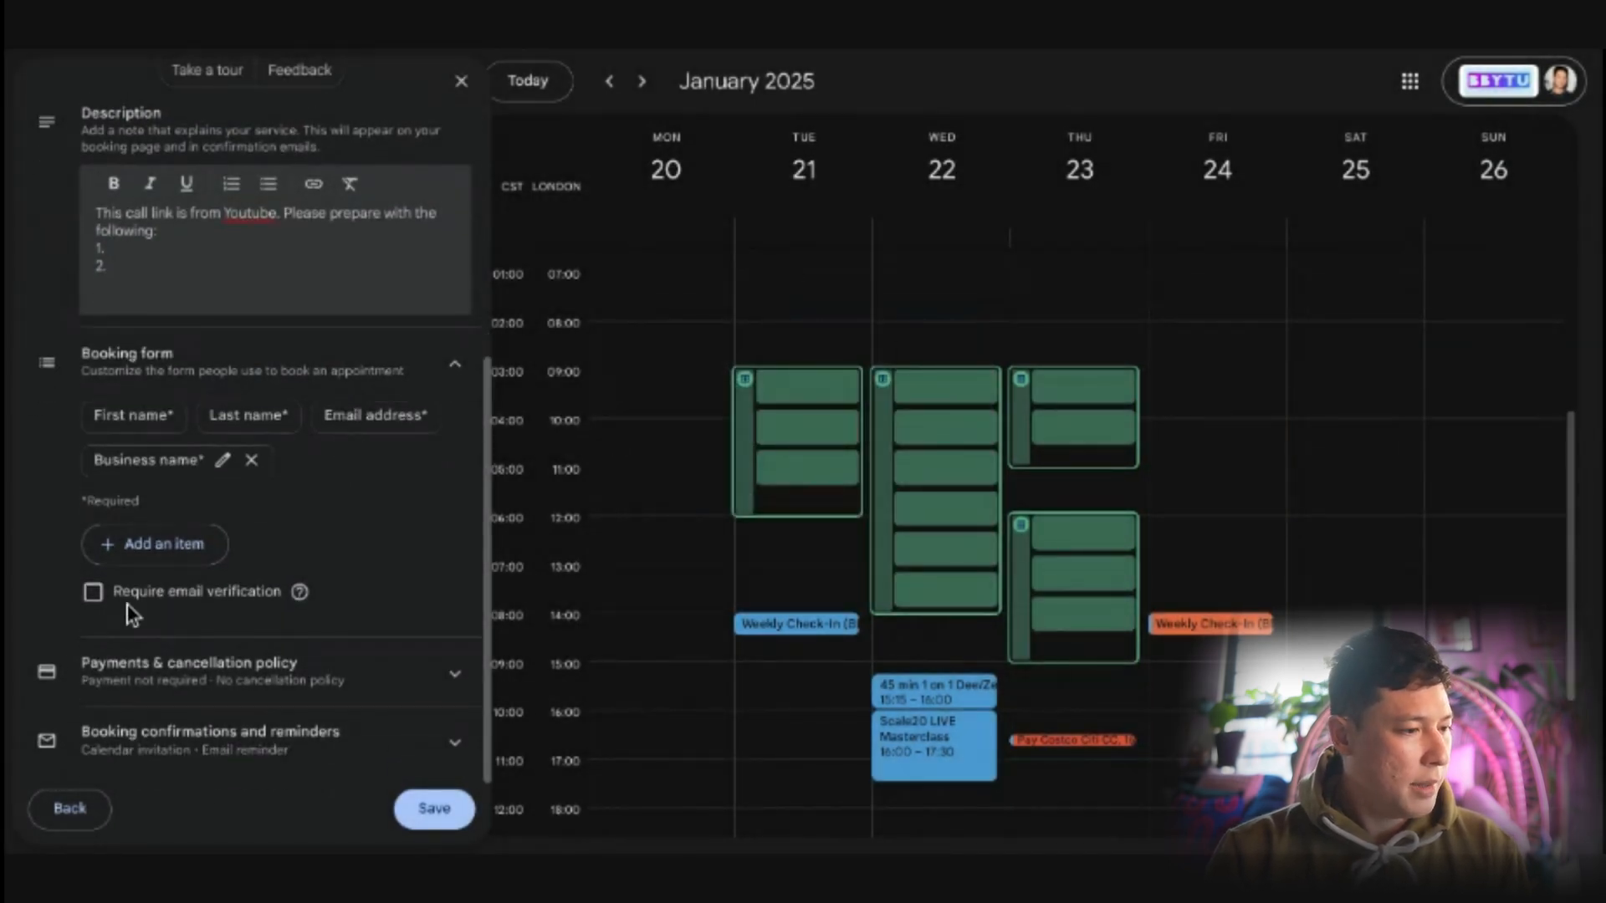
pyautogui.click(93, 593)
pyautogui.moveTo(176, 592); pyautogui.dragTo(274, 600)
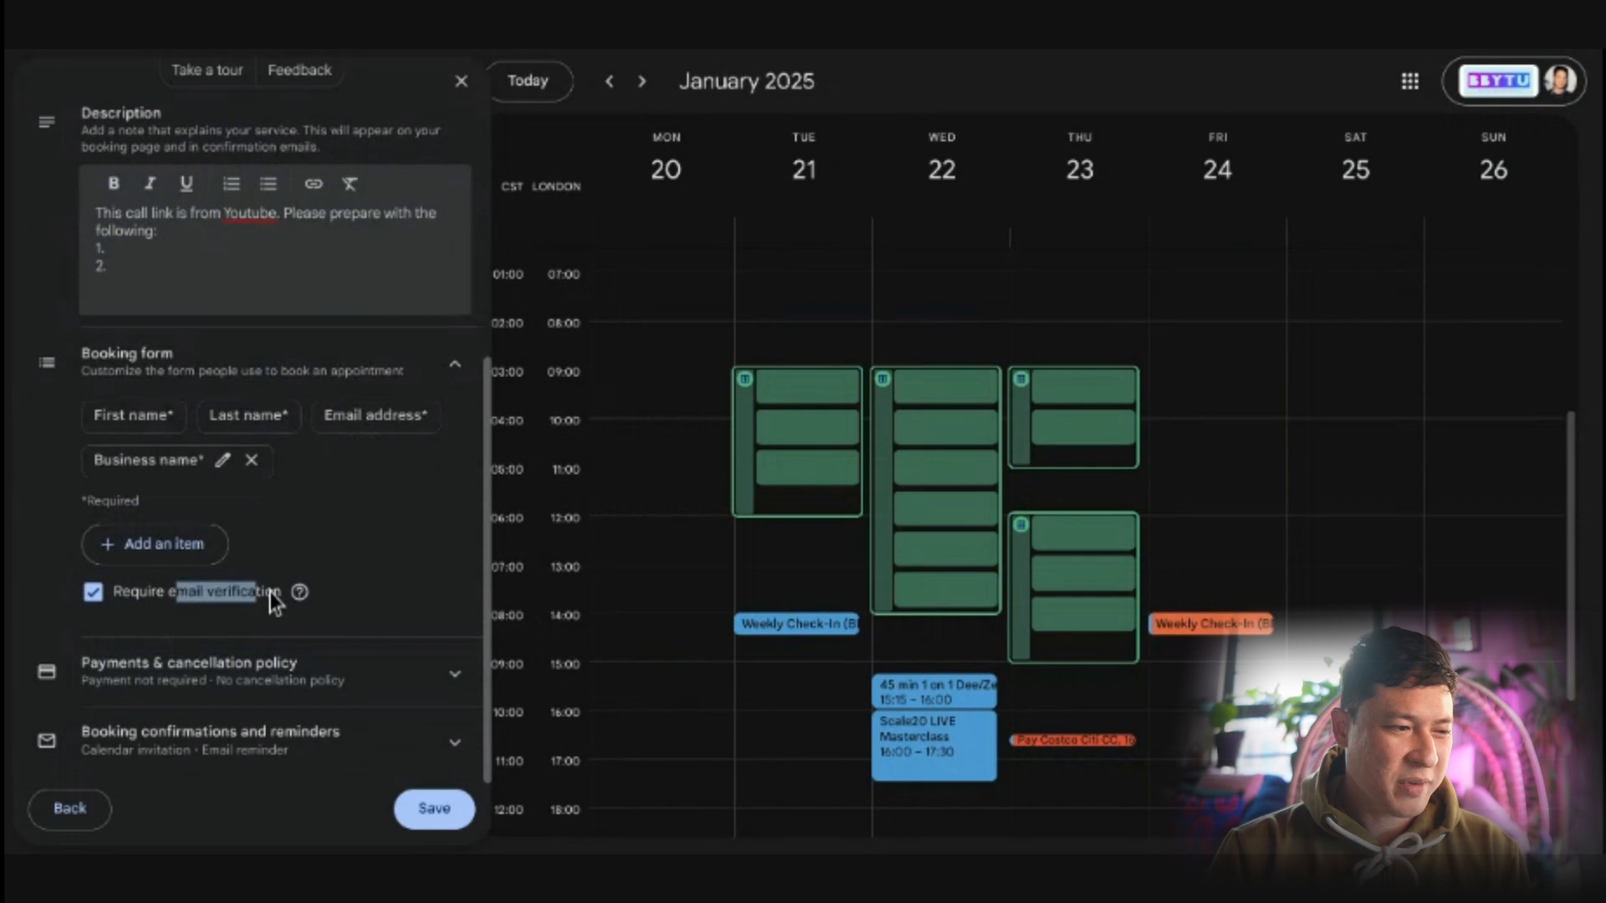
pyautogui.click(93, 593)
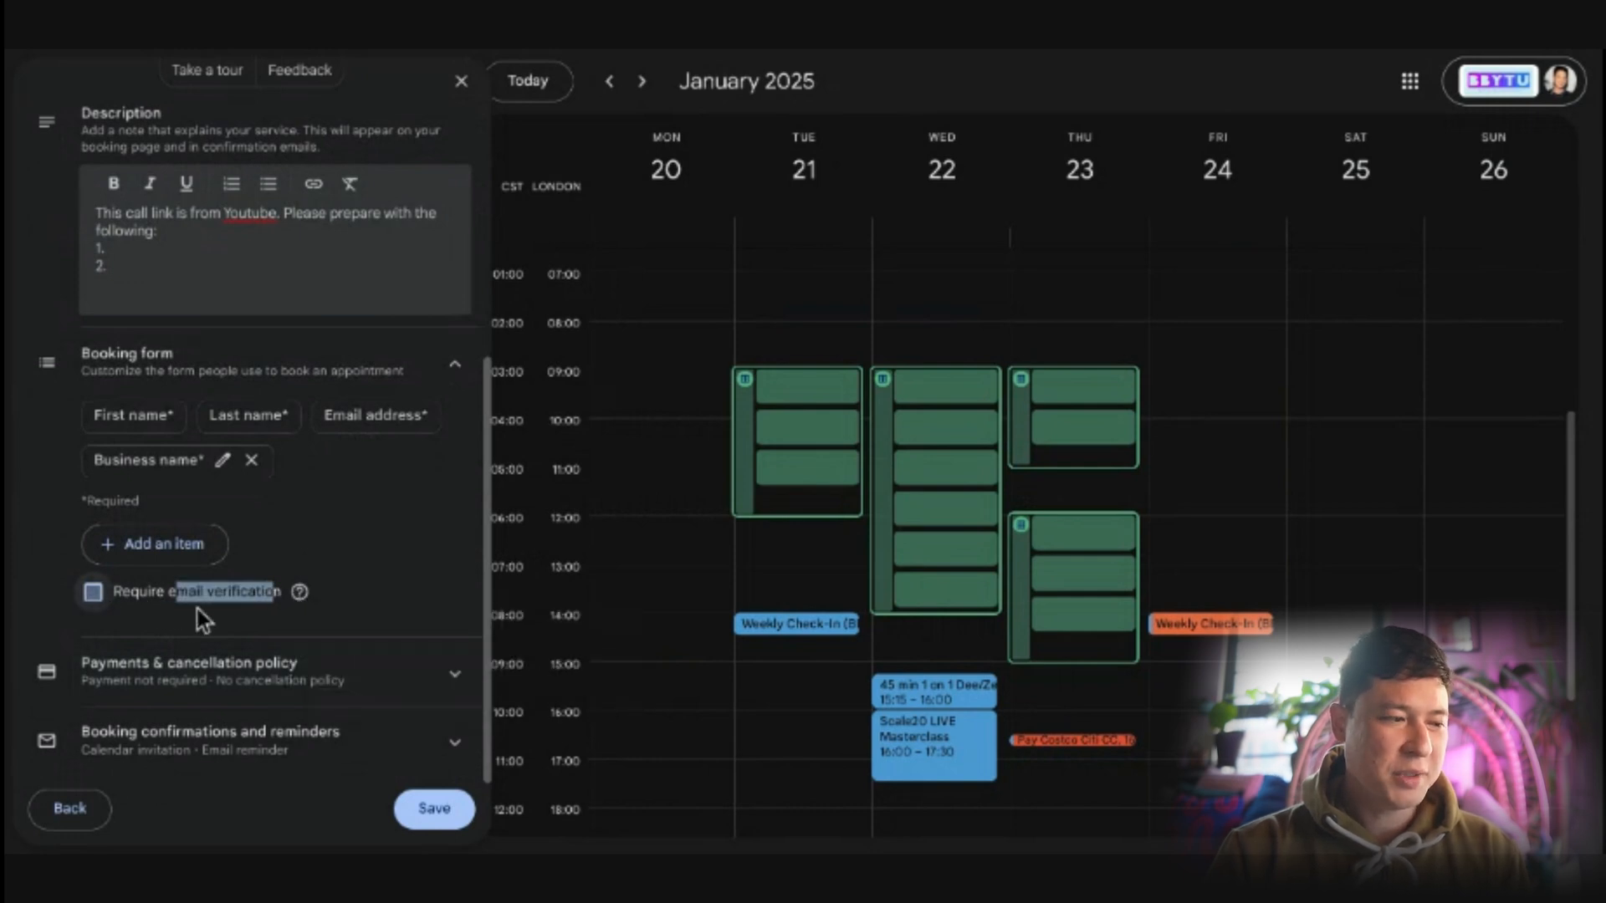
pyautogui.click(343, 587)
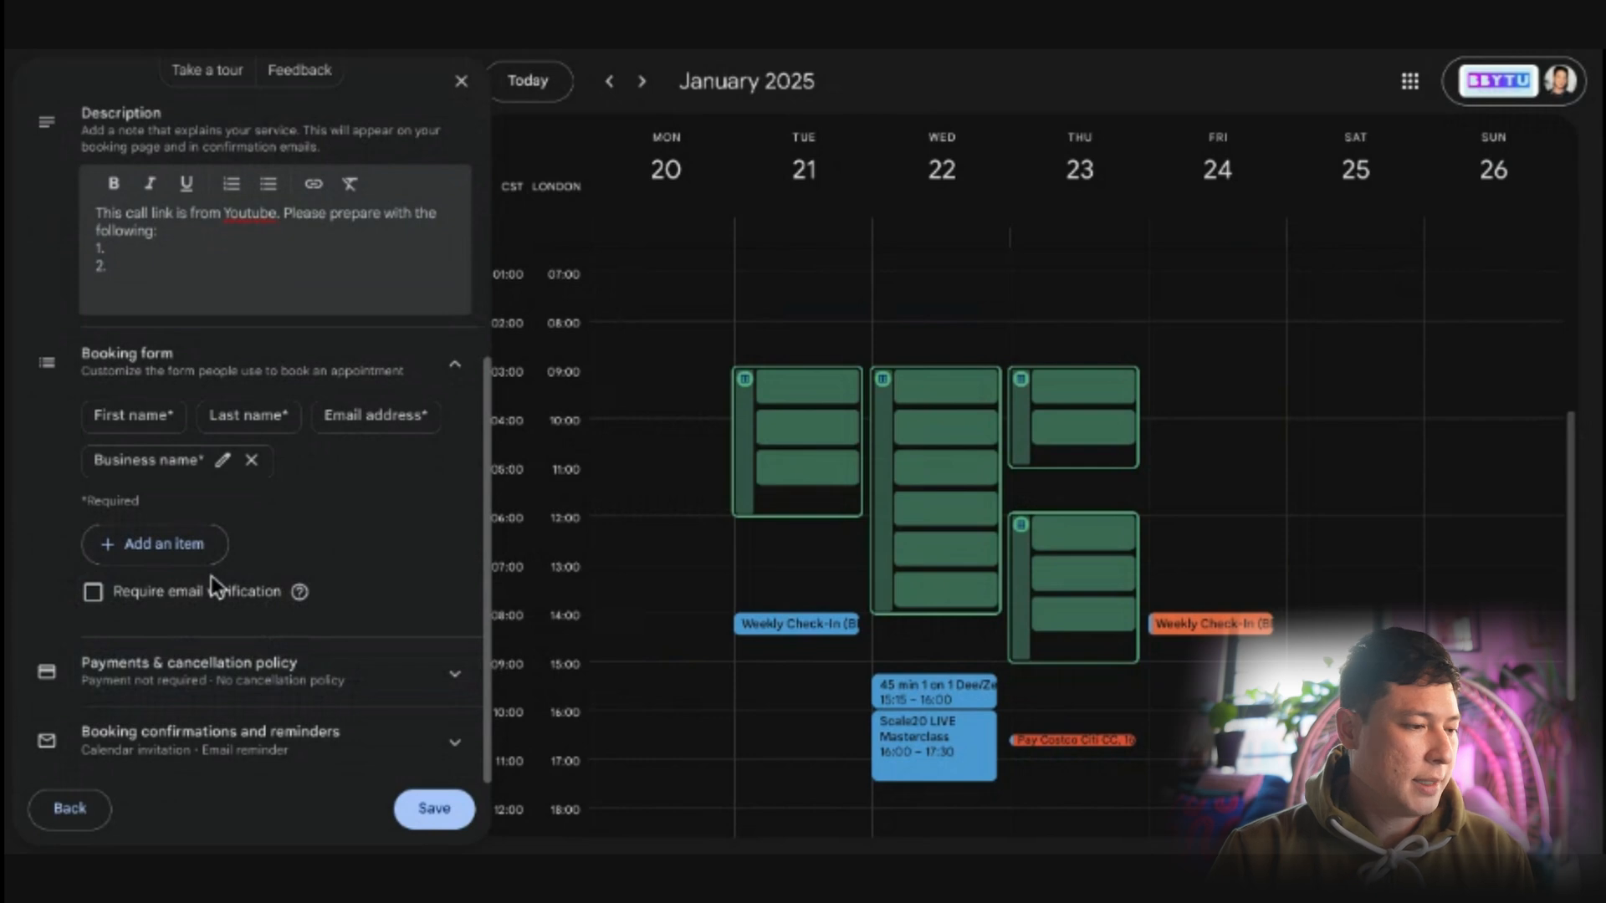
# Step: Examine the Stripe payment and cancellation policy options of the booking page without setting any of them
pyautogui.click(455, 672)
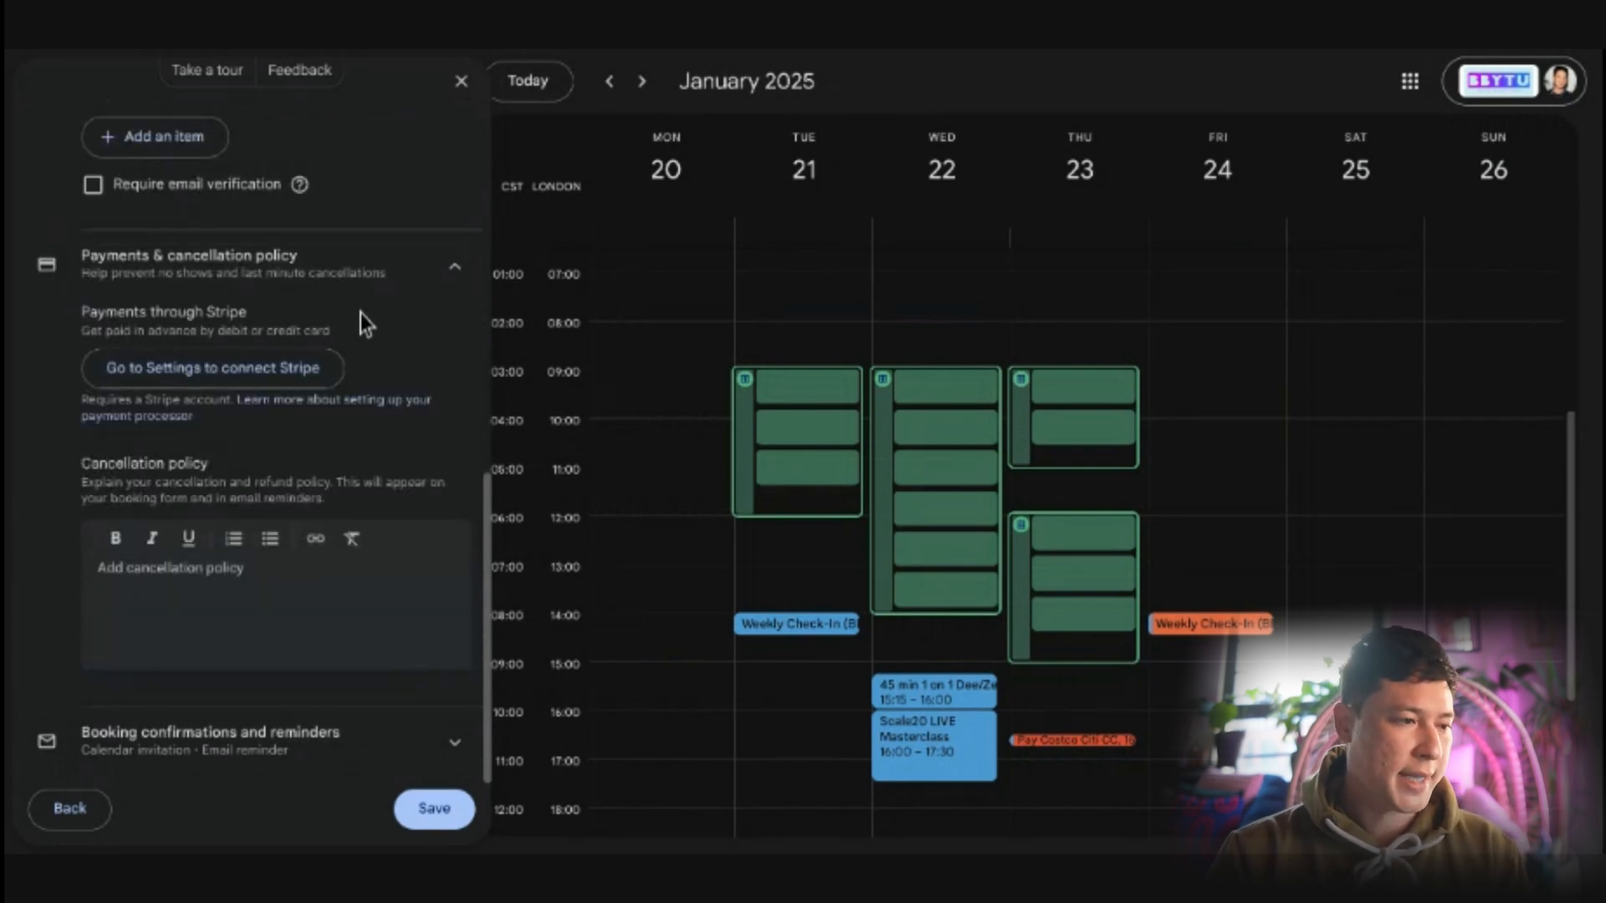
pyautogui.moveTo(118, 311); pyautogui.dragTo(273, 310)
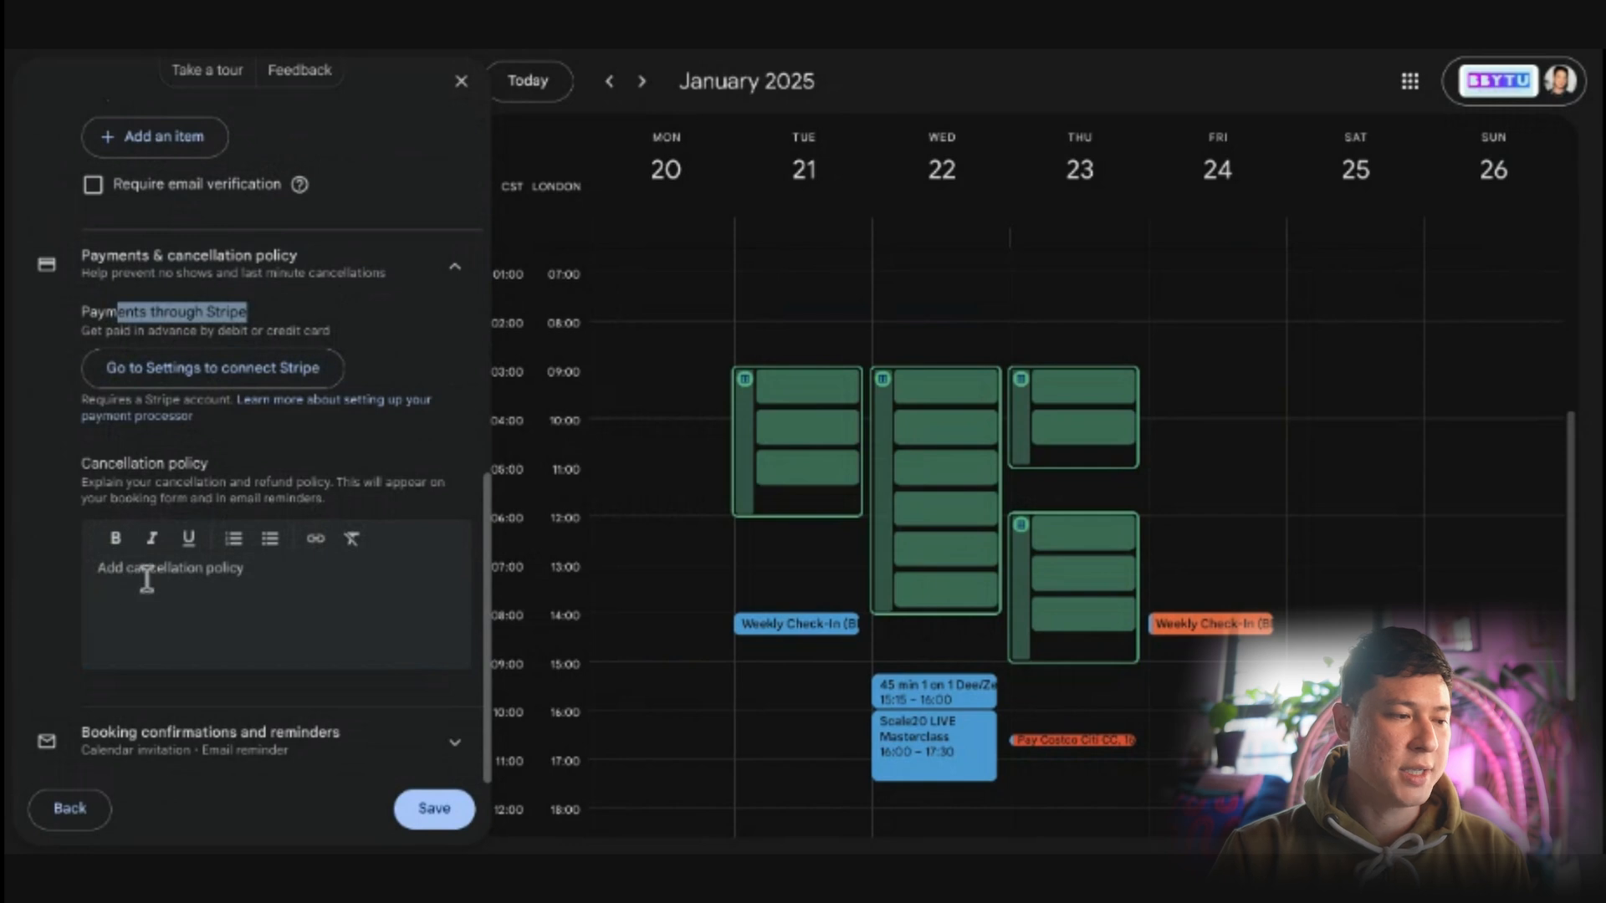
pyautogui.click(450, 274)
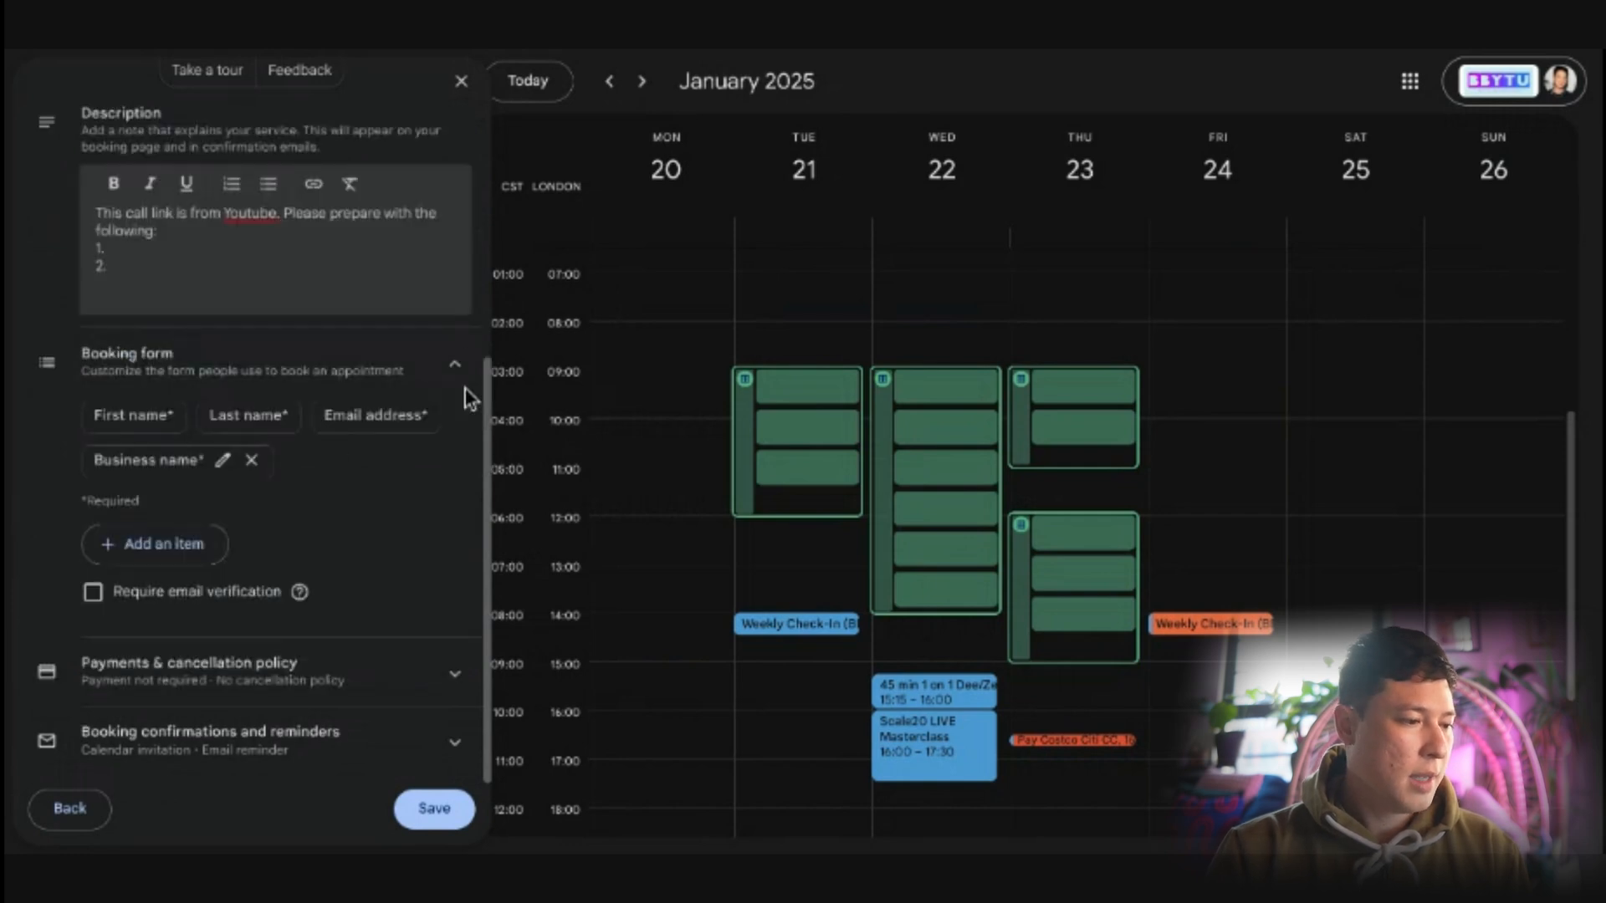
# Step: Add email reminders for 1 hour and 10 minutes before the appointment, then save the appointment schedule
pyautogui.click(466, 752)
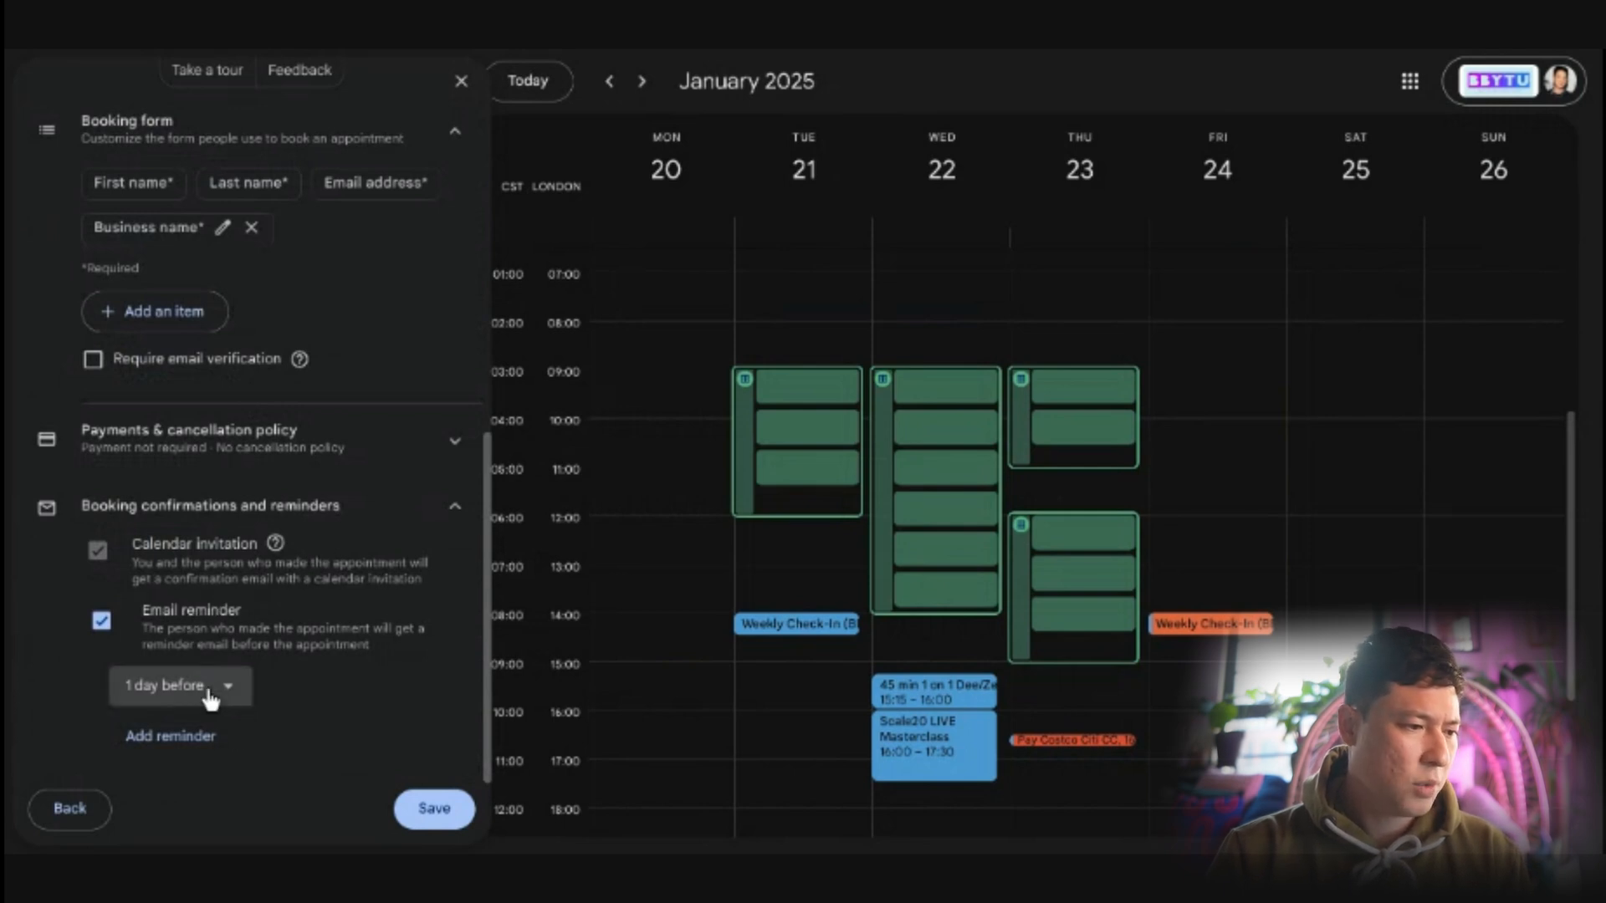
pyautogui.click(183, 741)
pyautogui.scroll(-1, 325, 709)
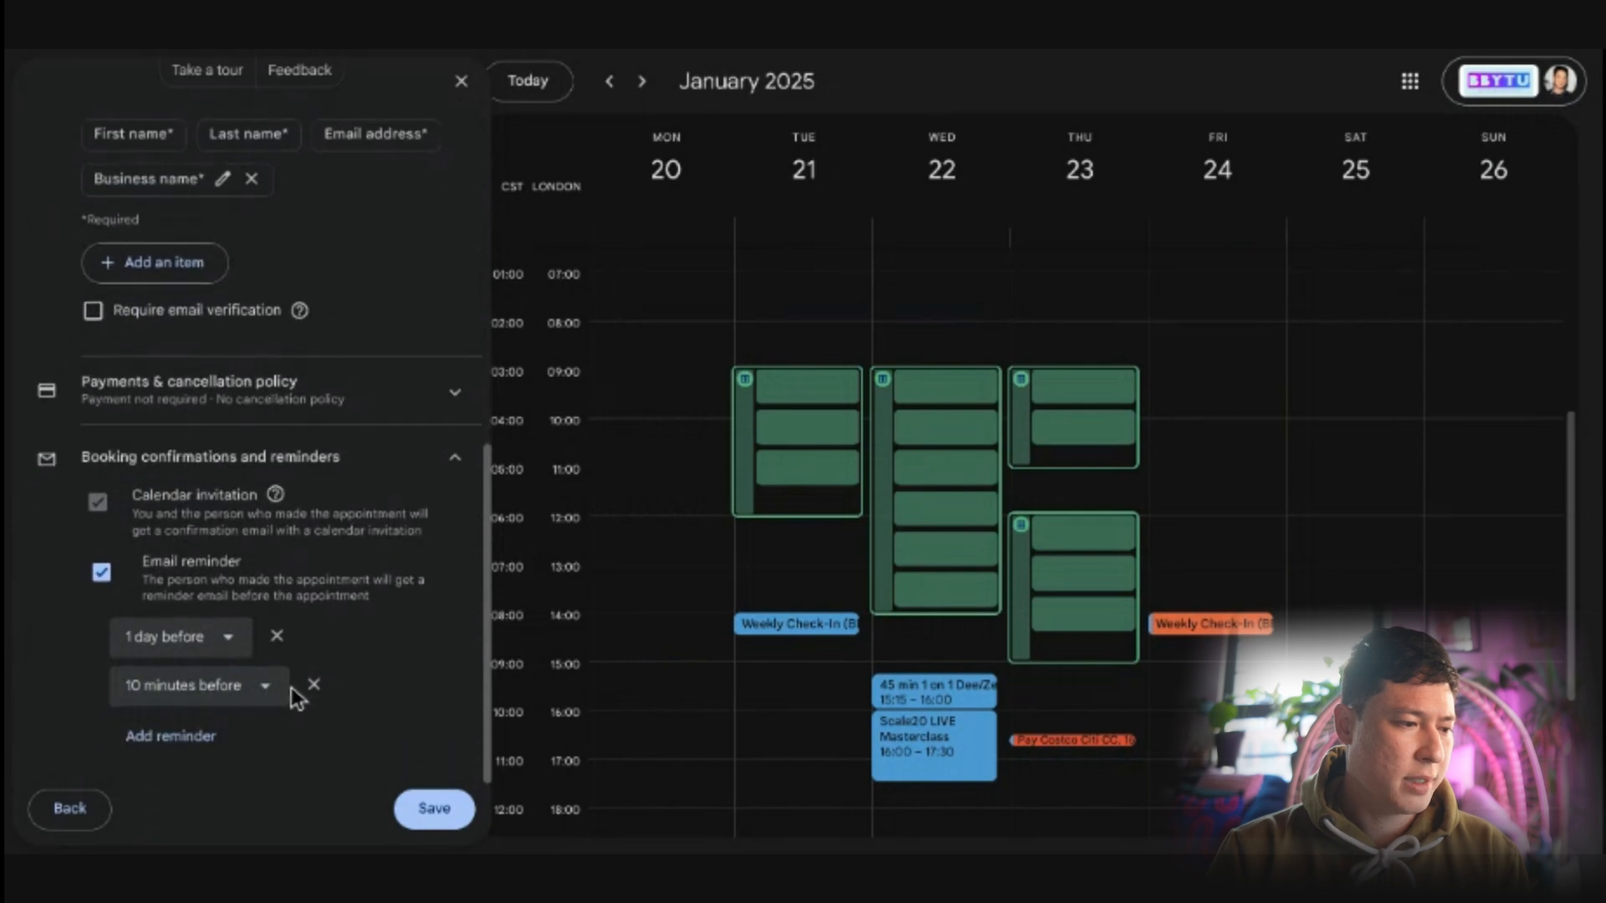
pyautogui.click(215, 752)
pyautogui.scroll(-1, 276, 678)
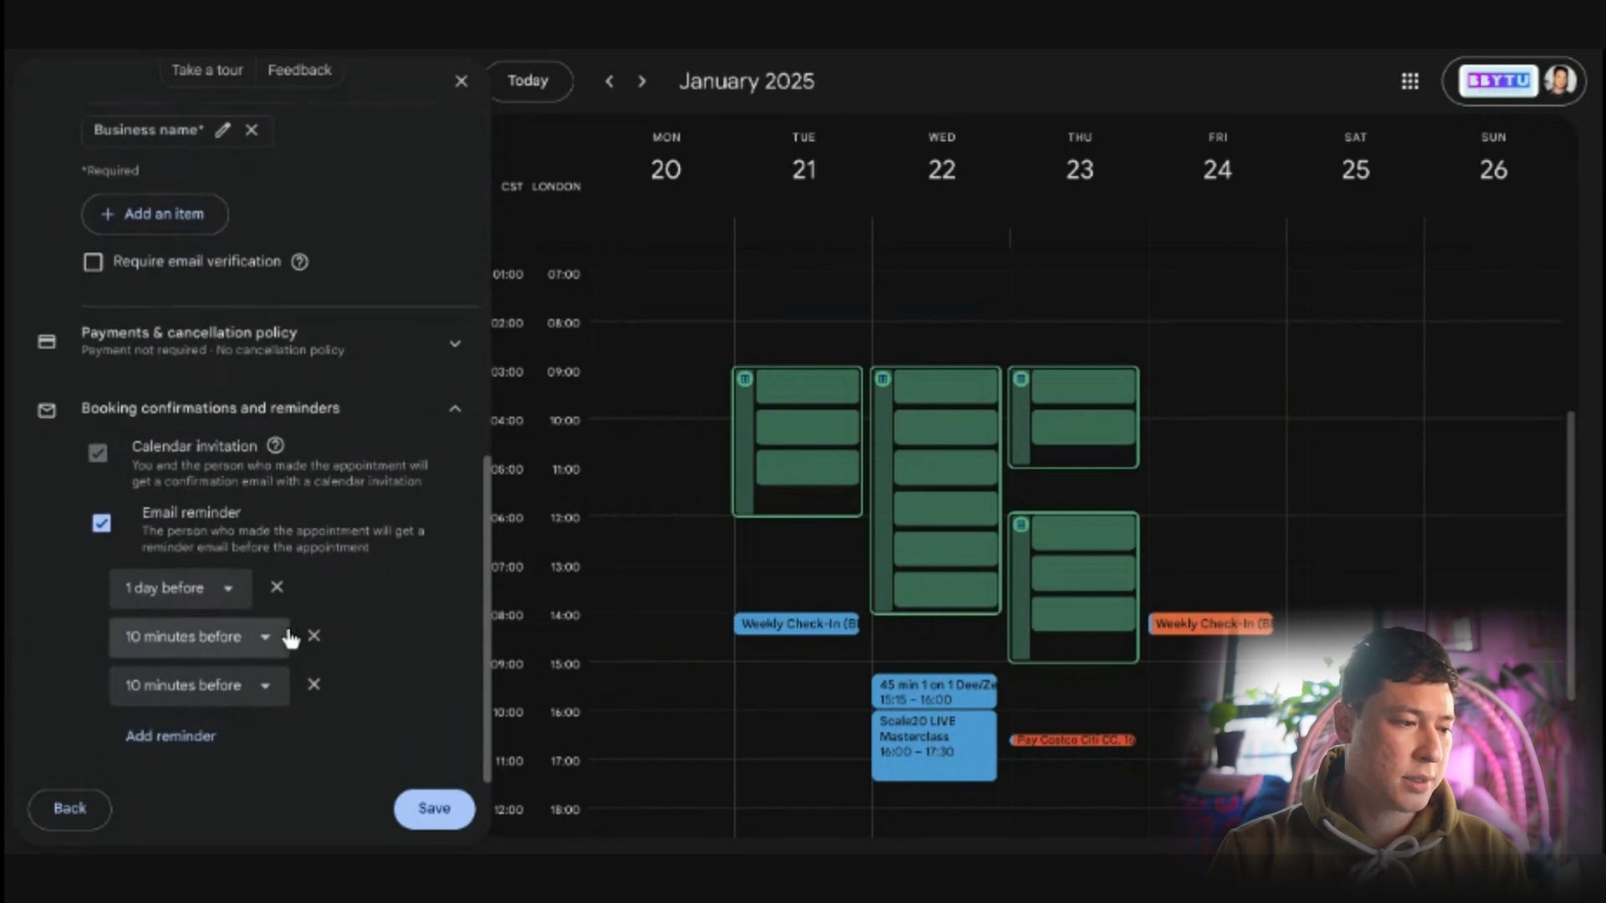
pyautogui.click(270, 643)
pyautogui.click(235, 524)
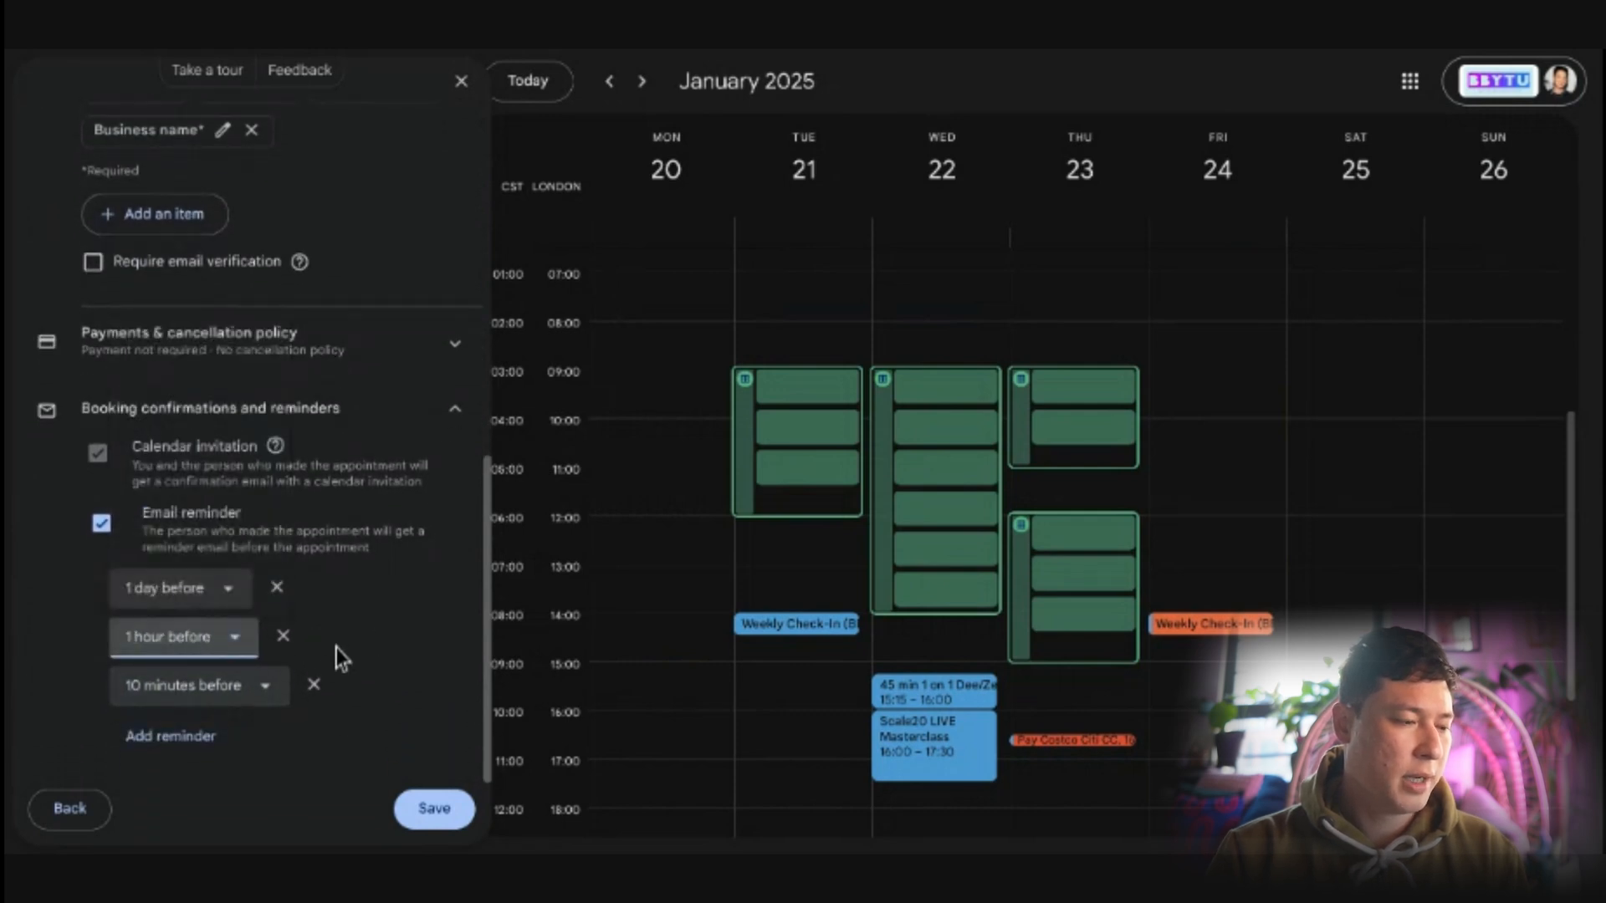
pyautogui.click(250, 685)
pyautogui.click(209, 443)
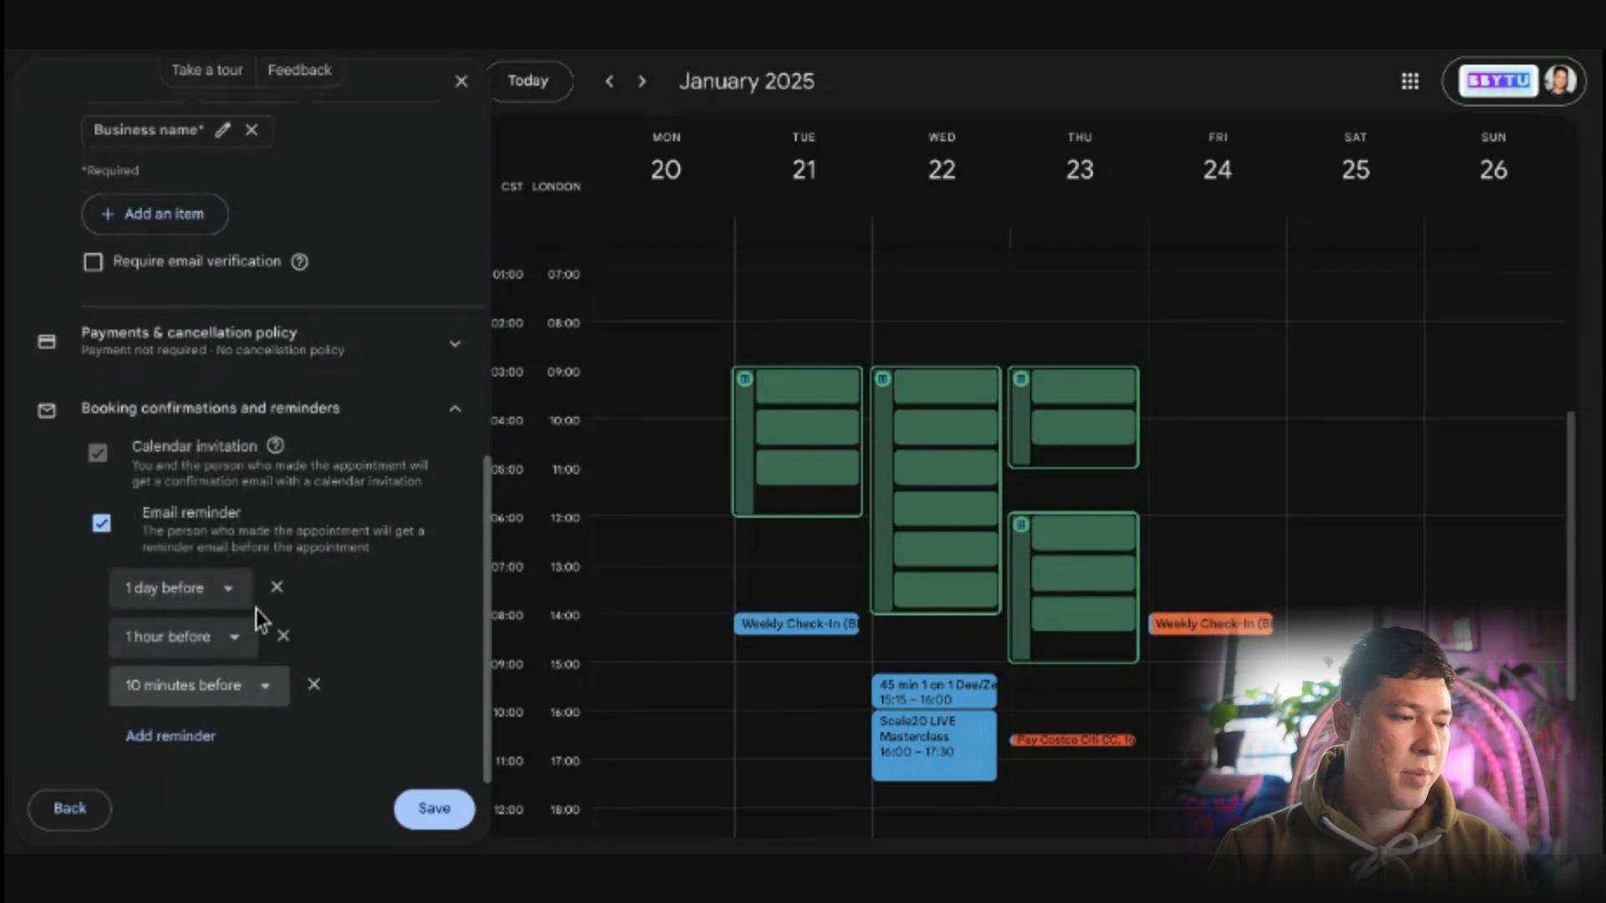
pyautogui.click(437, 811)
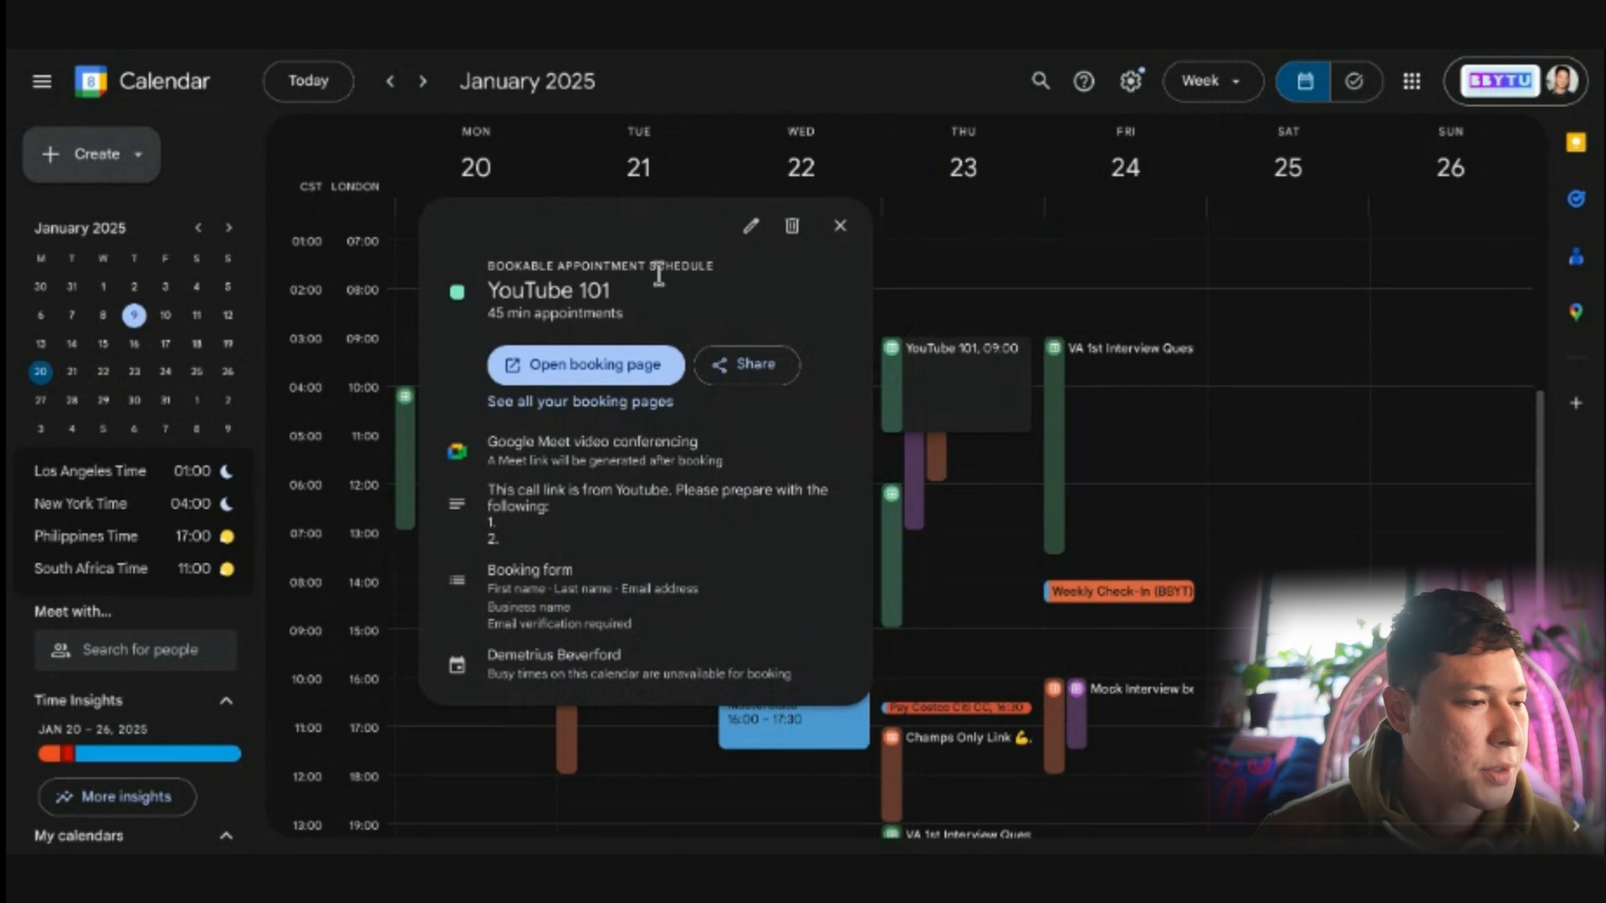
# Step: View the overview of all booking pages from the saved YouTube 101 schedule and close it
pyautogui.moveTo(536, 292); pyautogui.dragTo(645, 306)
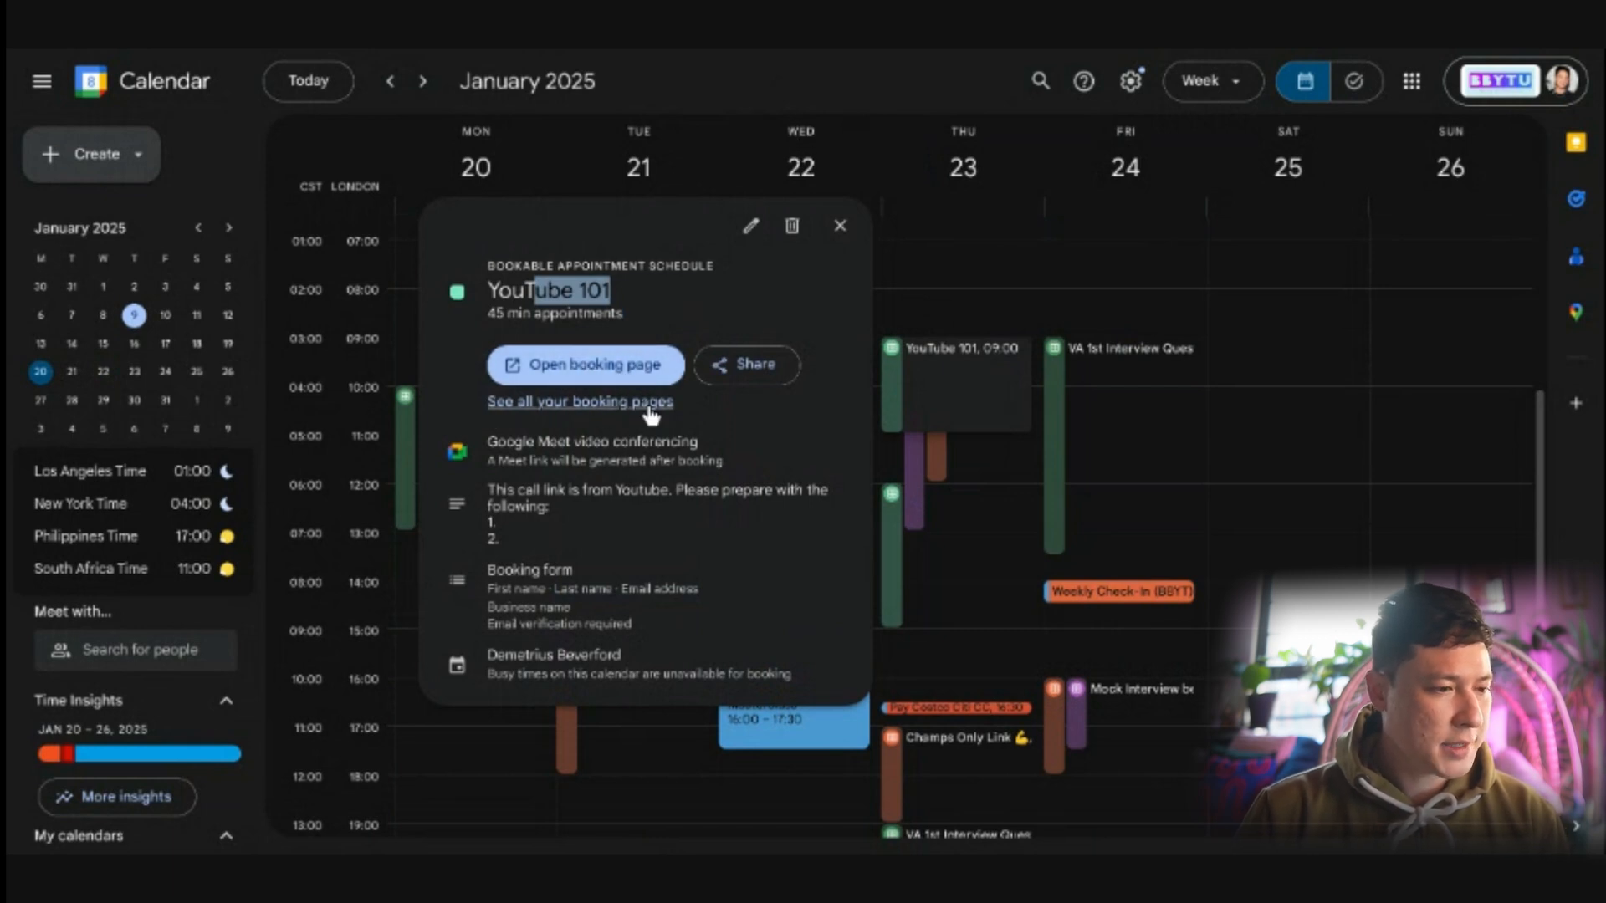
pyautogui.click(595, 403)
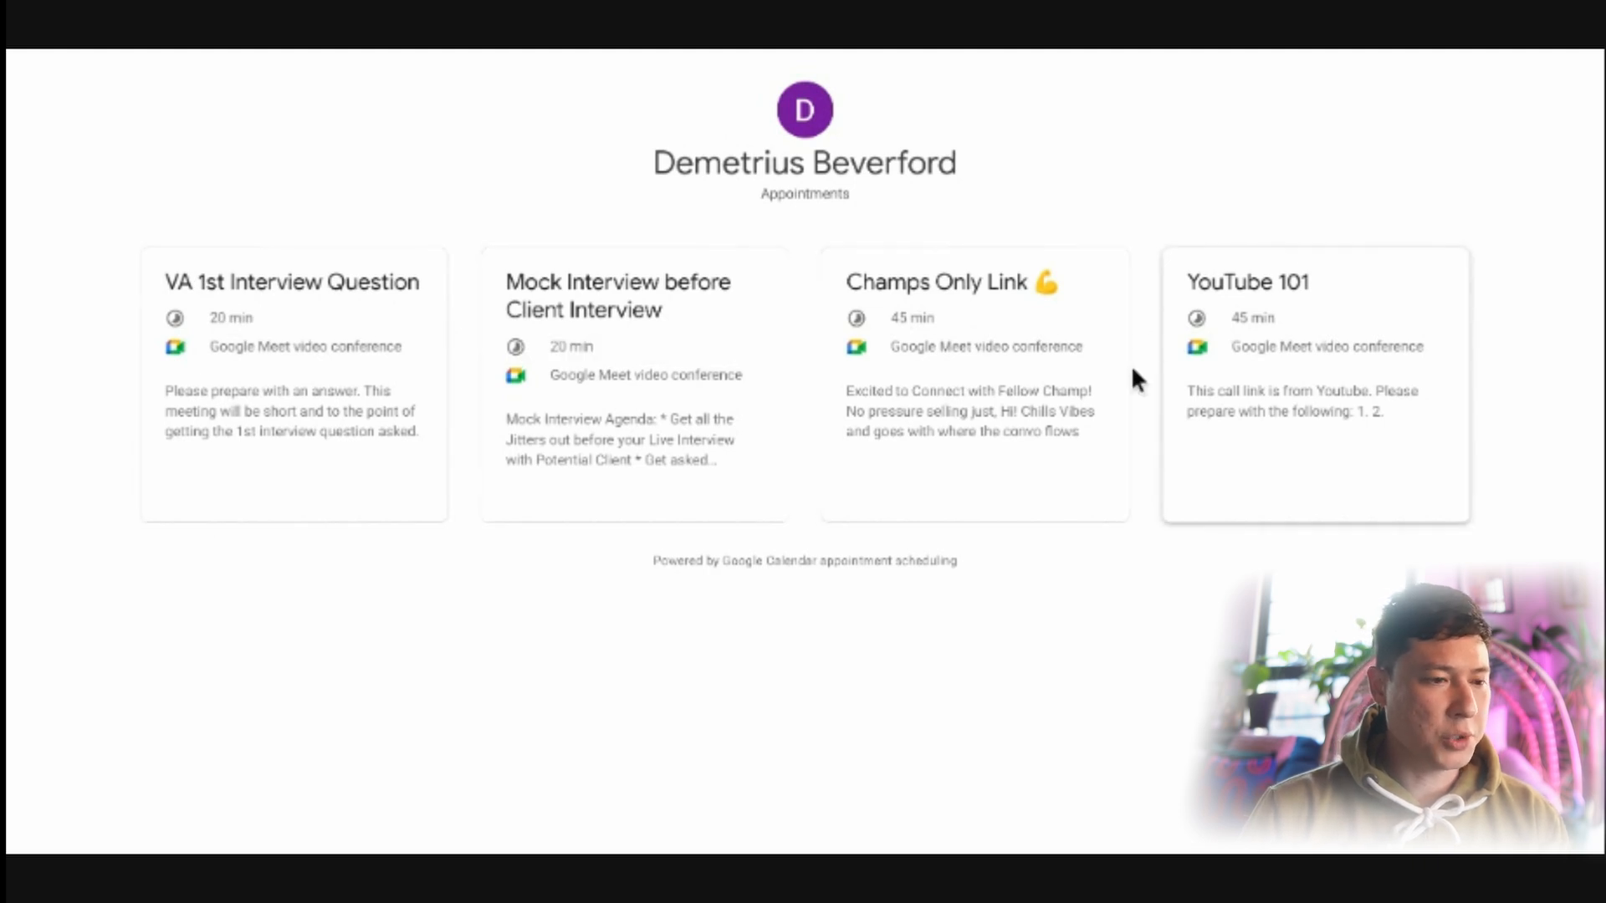
pyautogui.press('super+w')
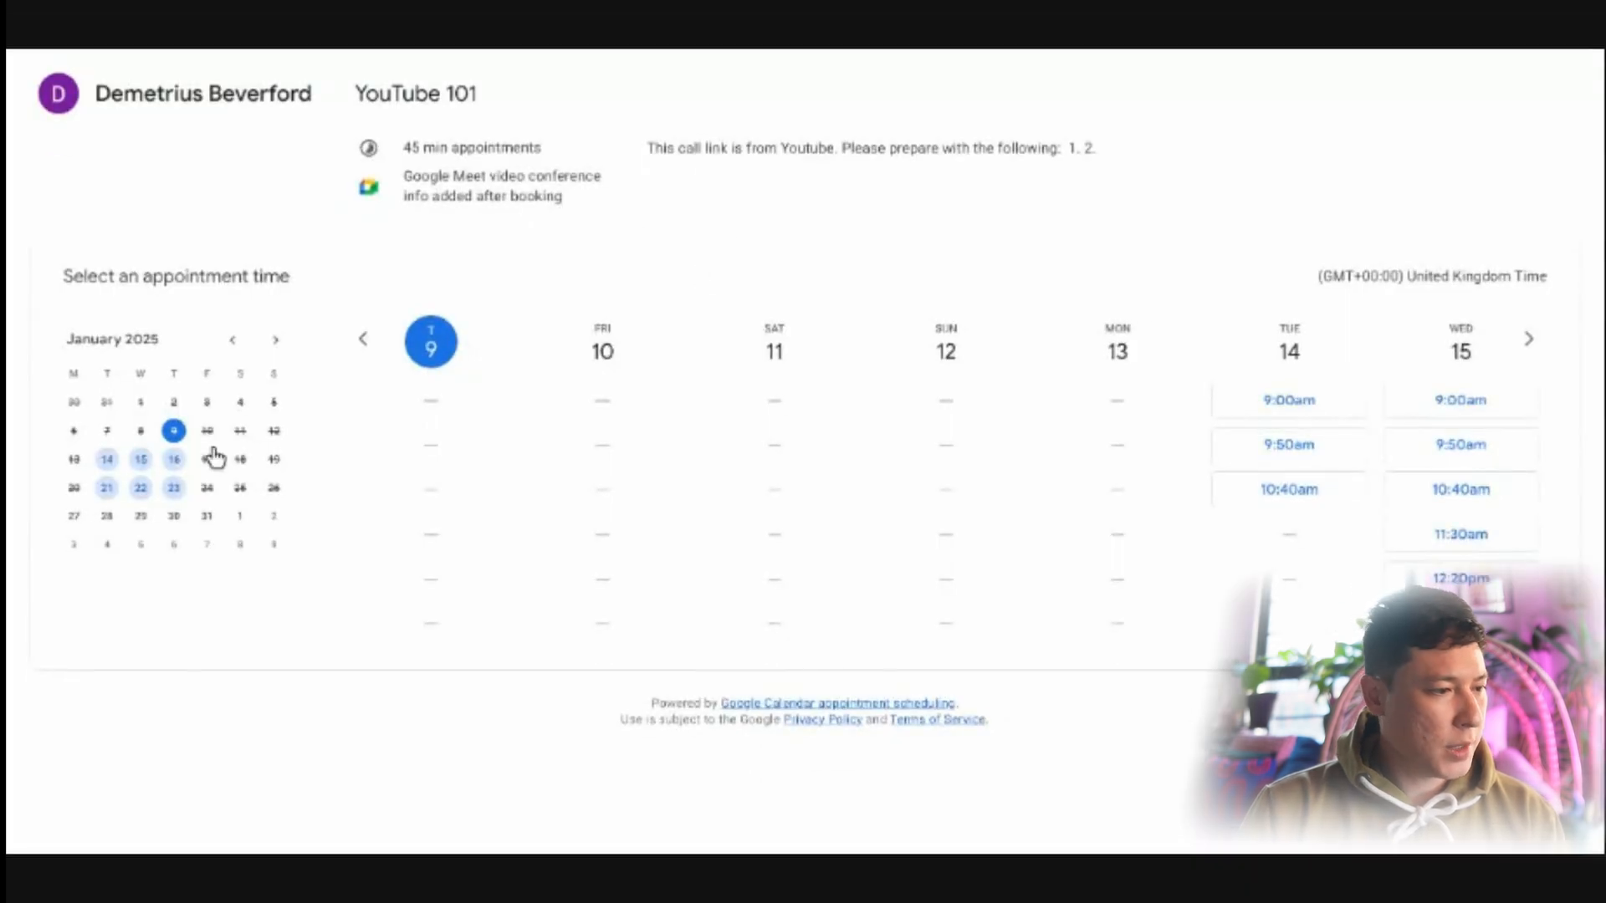
# Step: Book the 10:40am slot on Wednesday, January 22 on the YouTube 101 booking page with the business name "BBYTU"
pyautogui.click(74, 489)
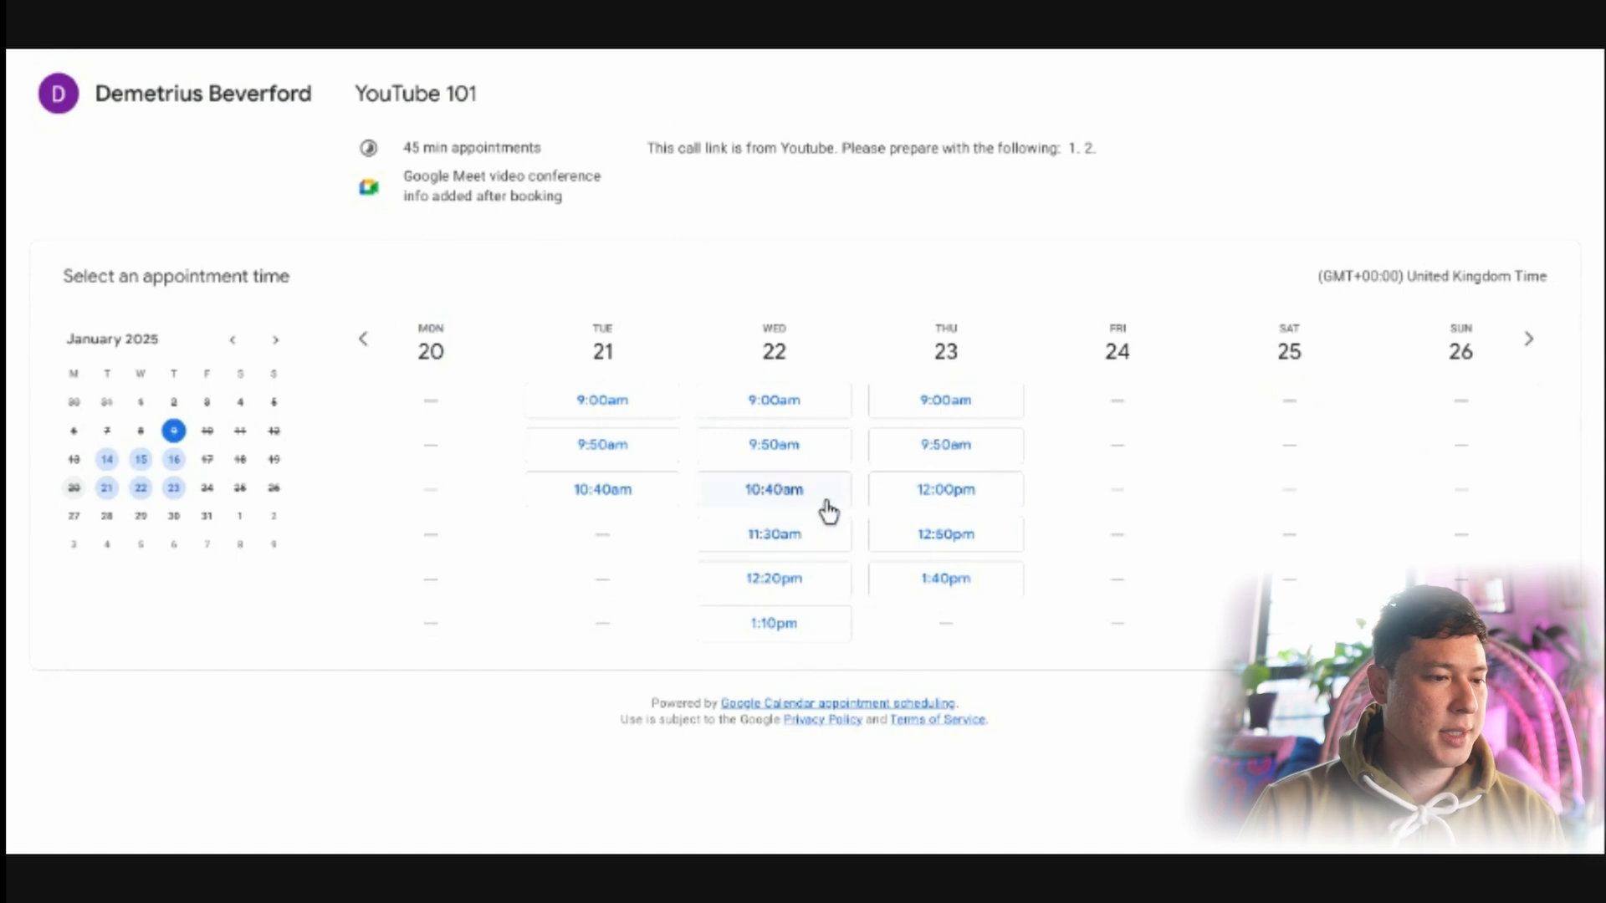
pyautogui.click(777, 488)
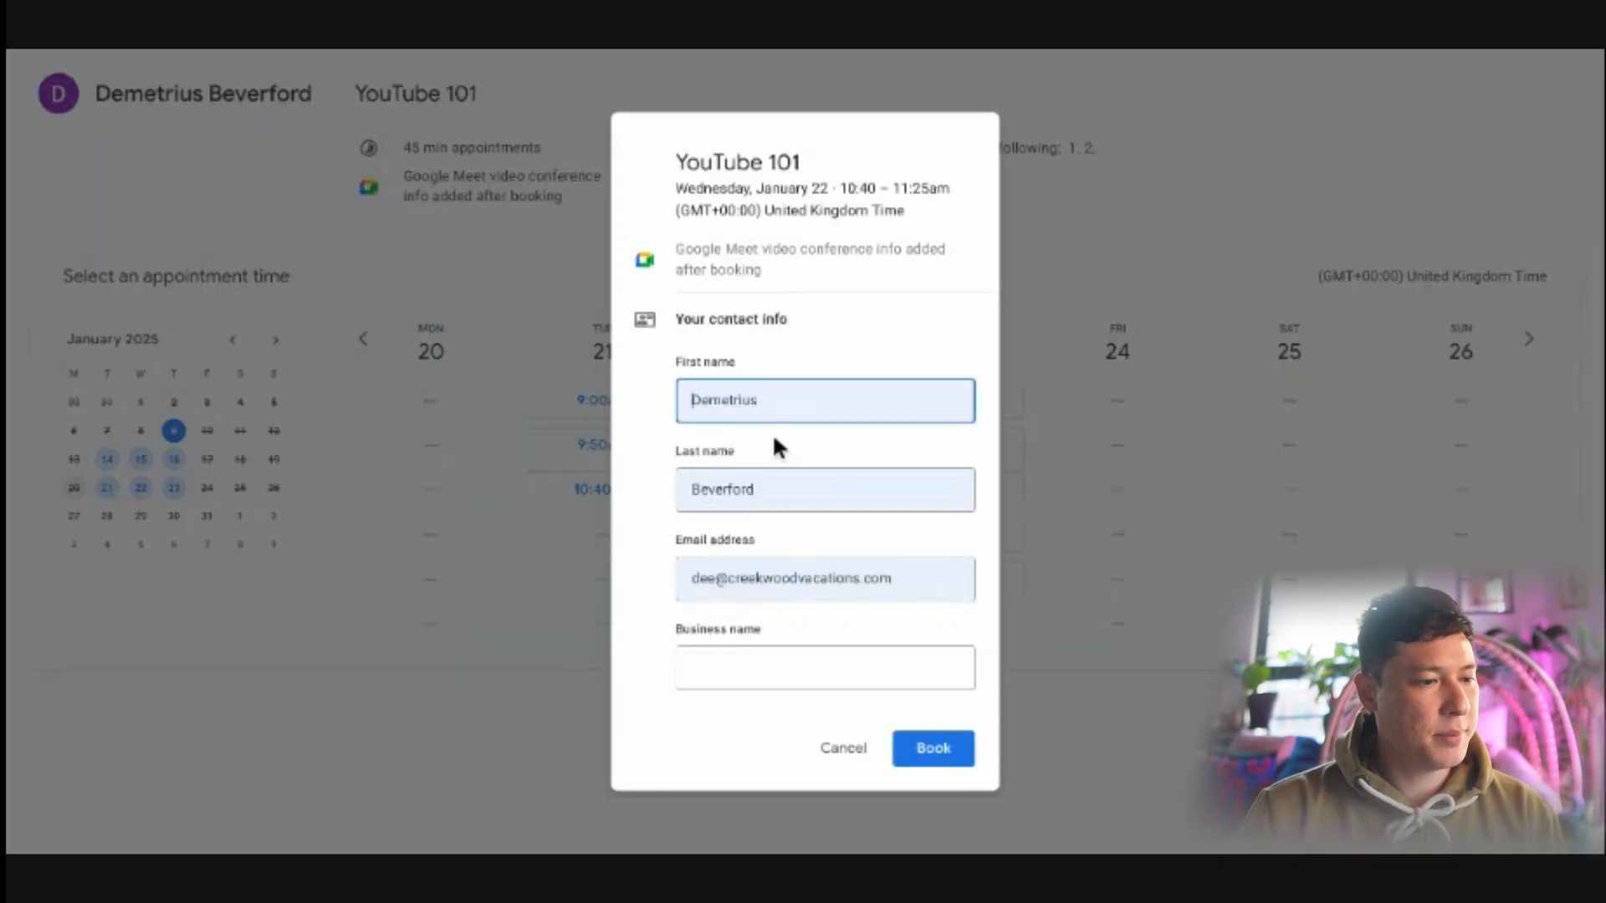
pyautogui.click(756, 666)
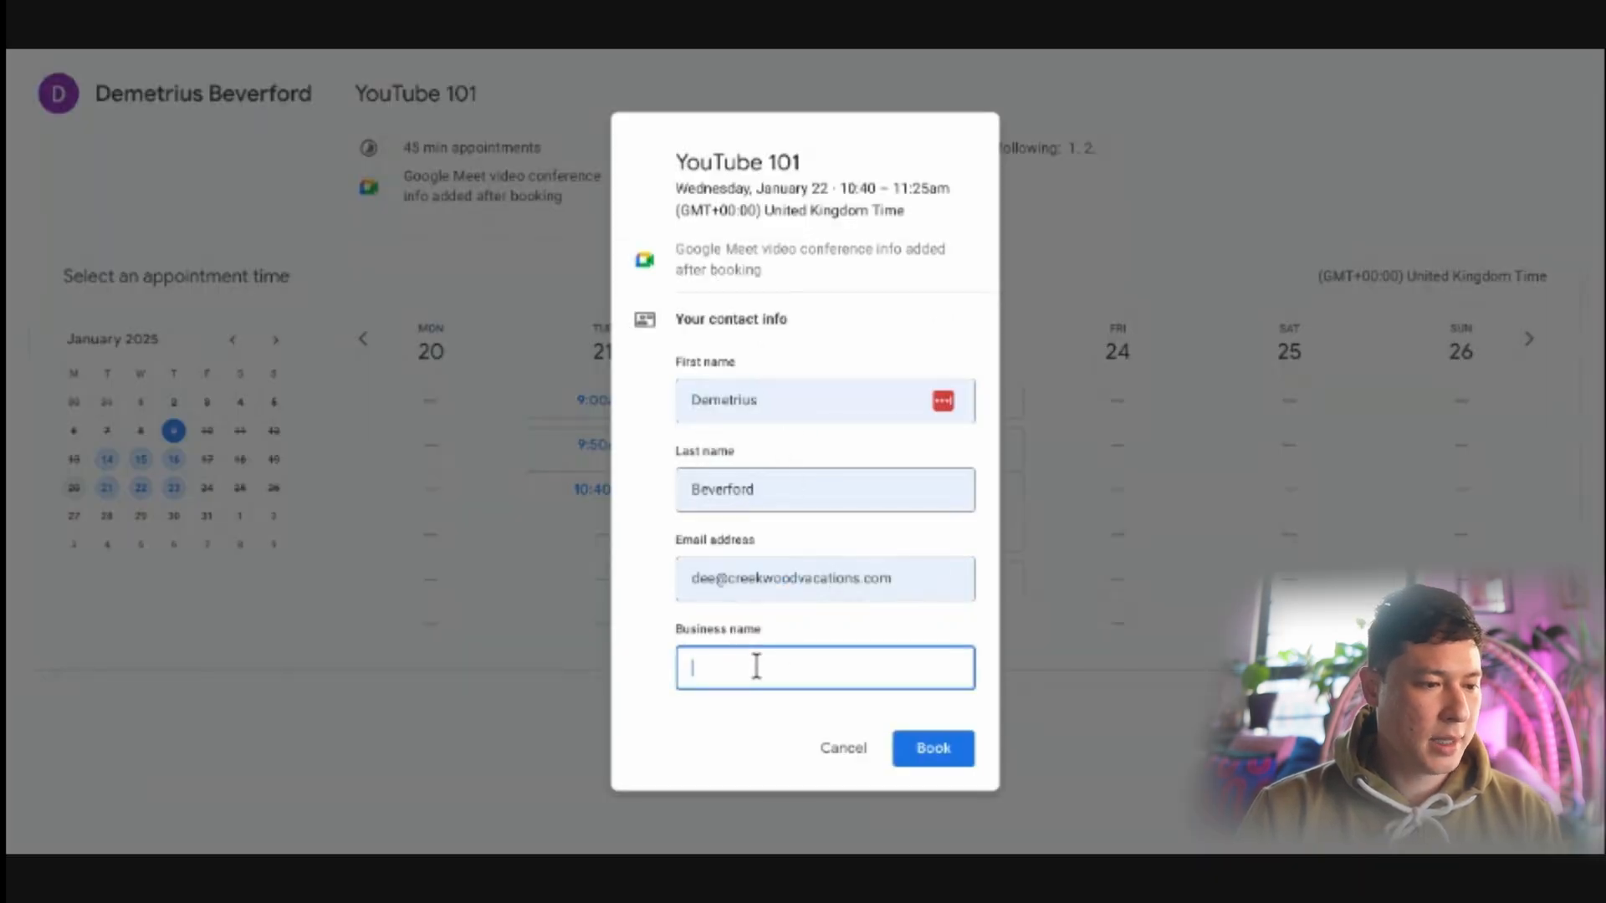
pyautogui.write('BBYTU')
pyautogui.click(958, 753)
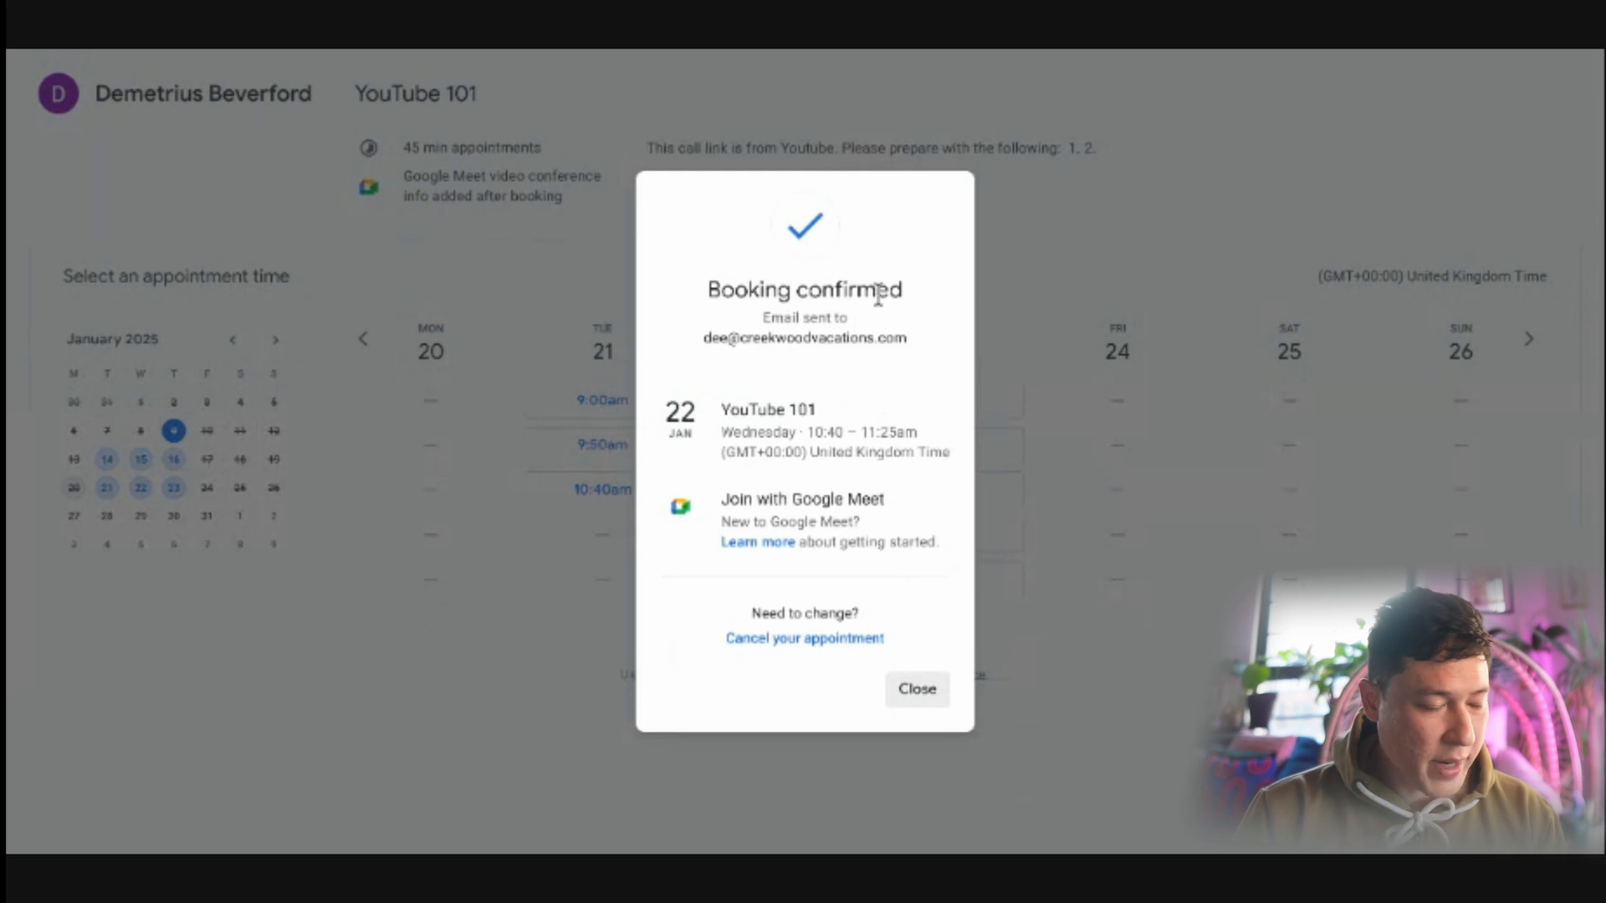
# Step: Review the email notice, date and Google Meet details in the booking confirmation and close it
pyautogui.moveTo(772, 317); pyautogui.dragTo(892, 342)
pyautogui.moveTo(733, 407); pyautogui.dragTo(673, 423)
pyautogui.click(670, 415)
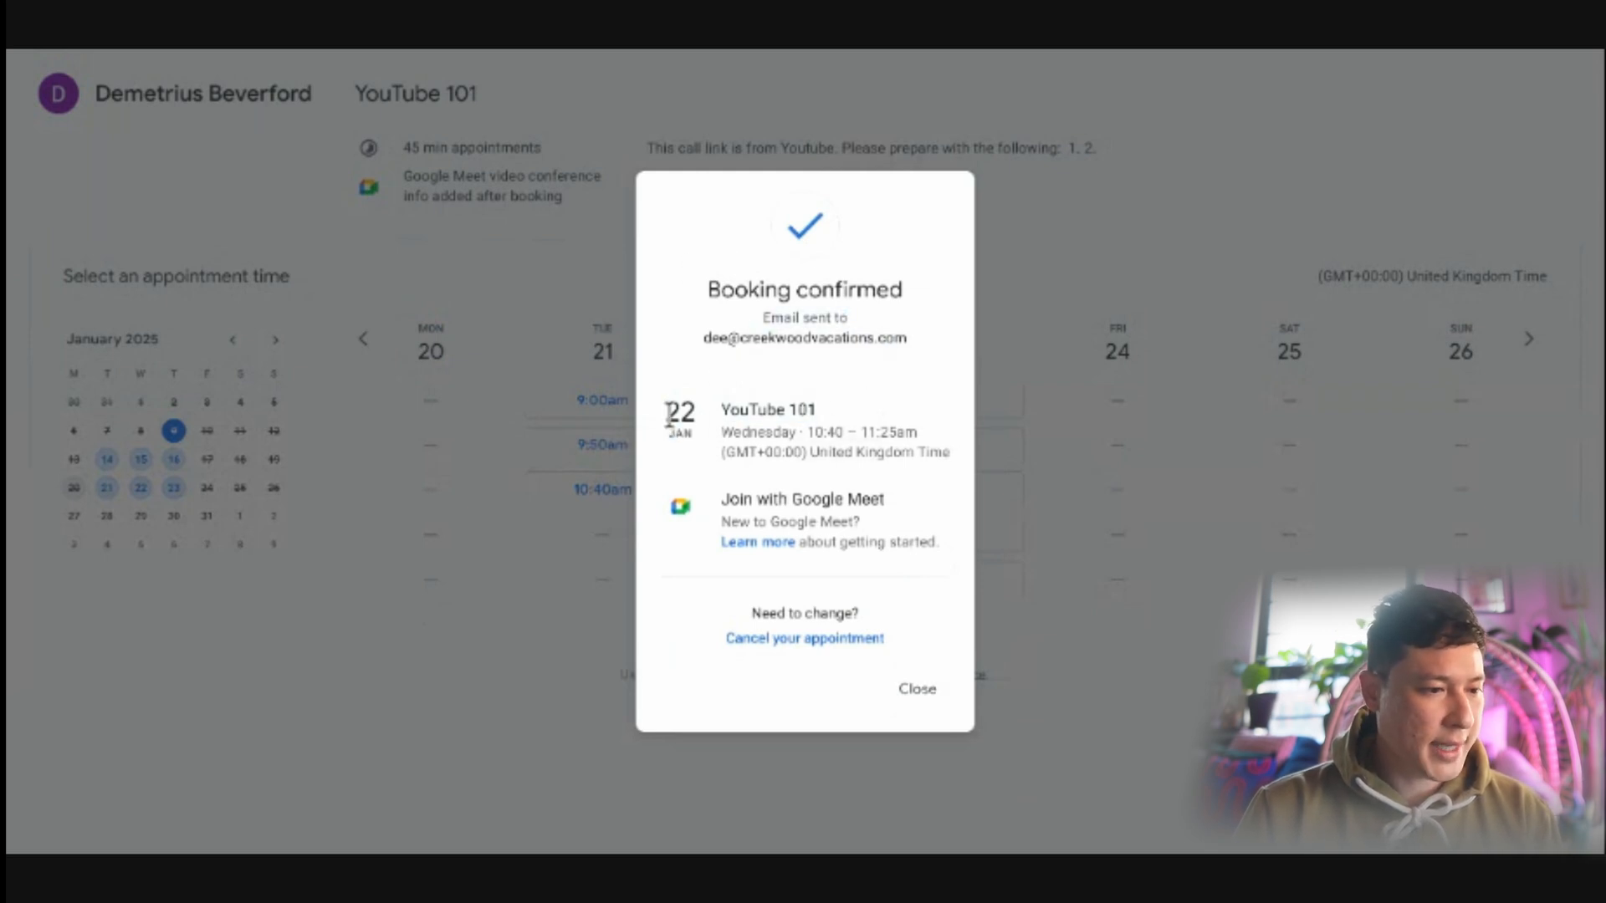
pyautogui.moveTo(743, 499); pyautogui.dragTo(895, 498)
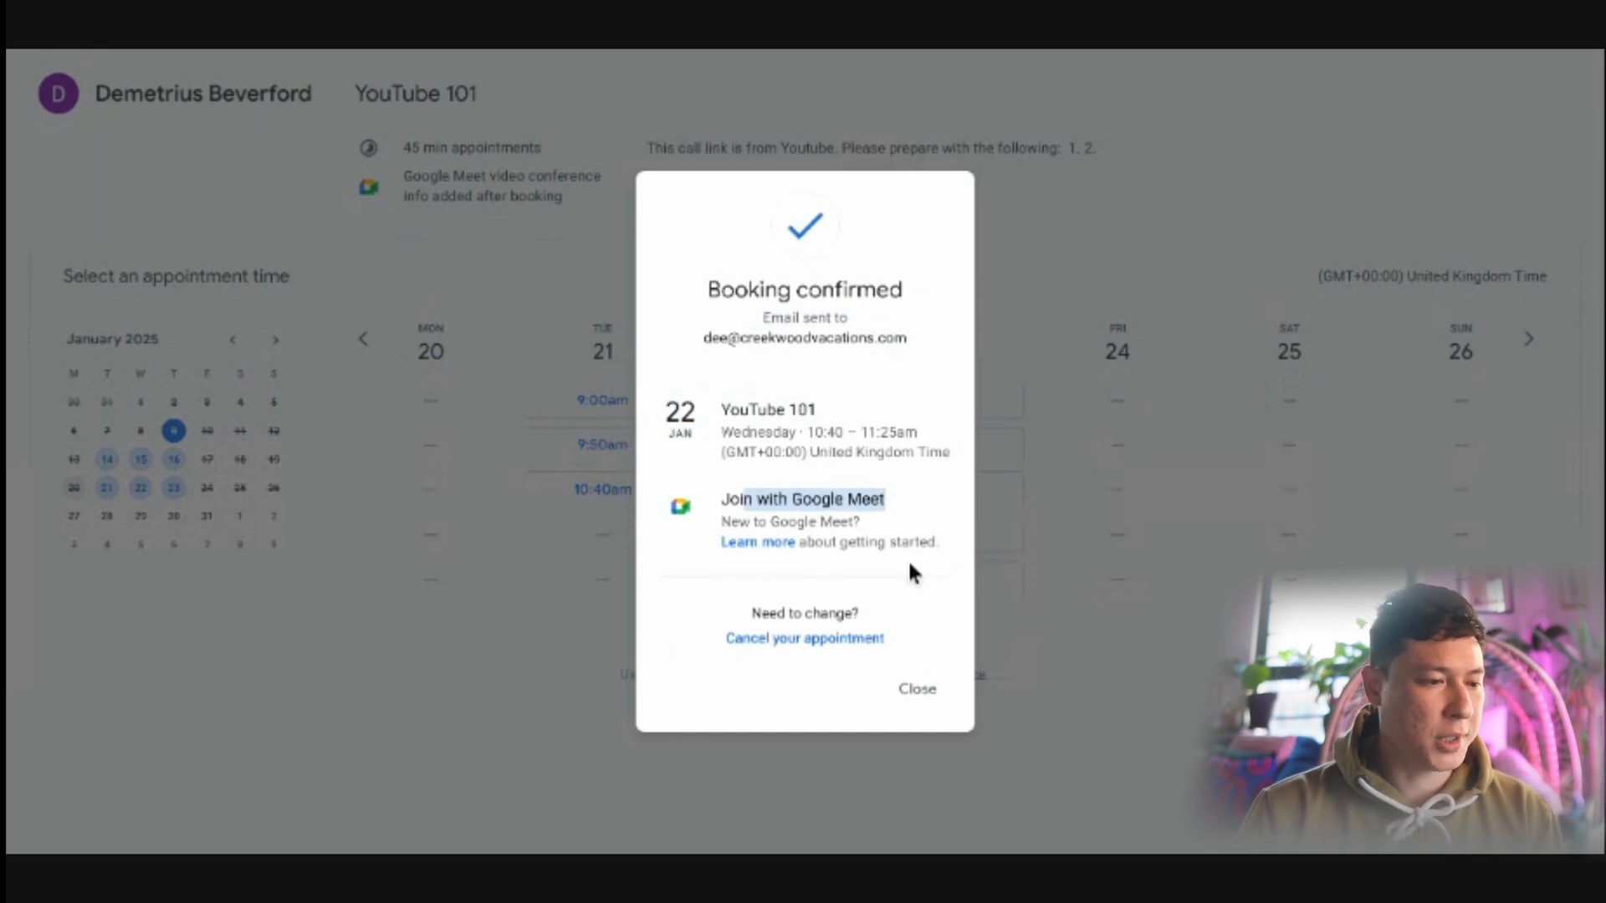
pyautogui.click(920, 695)
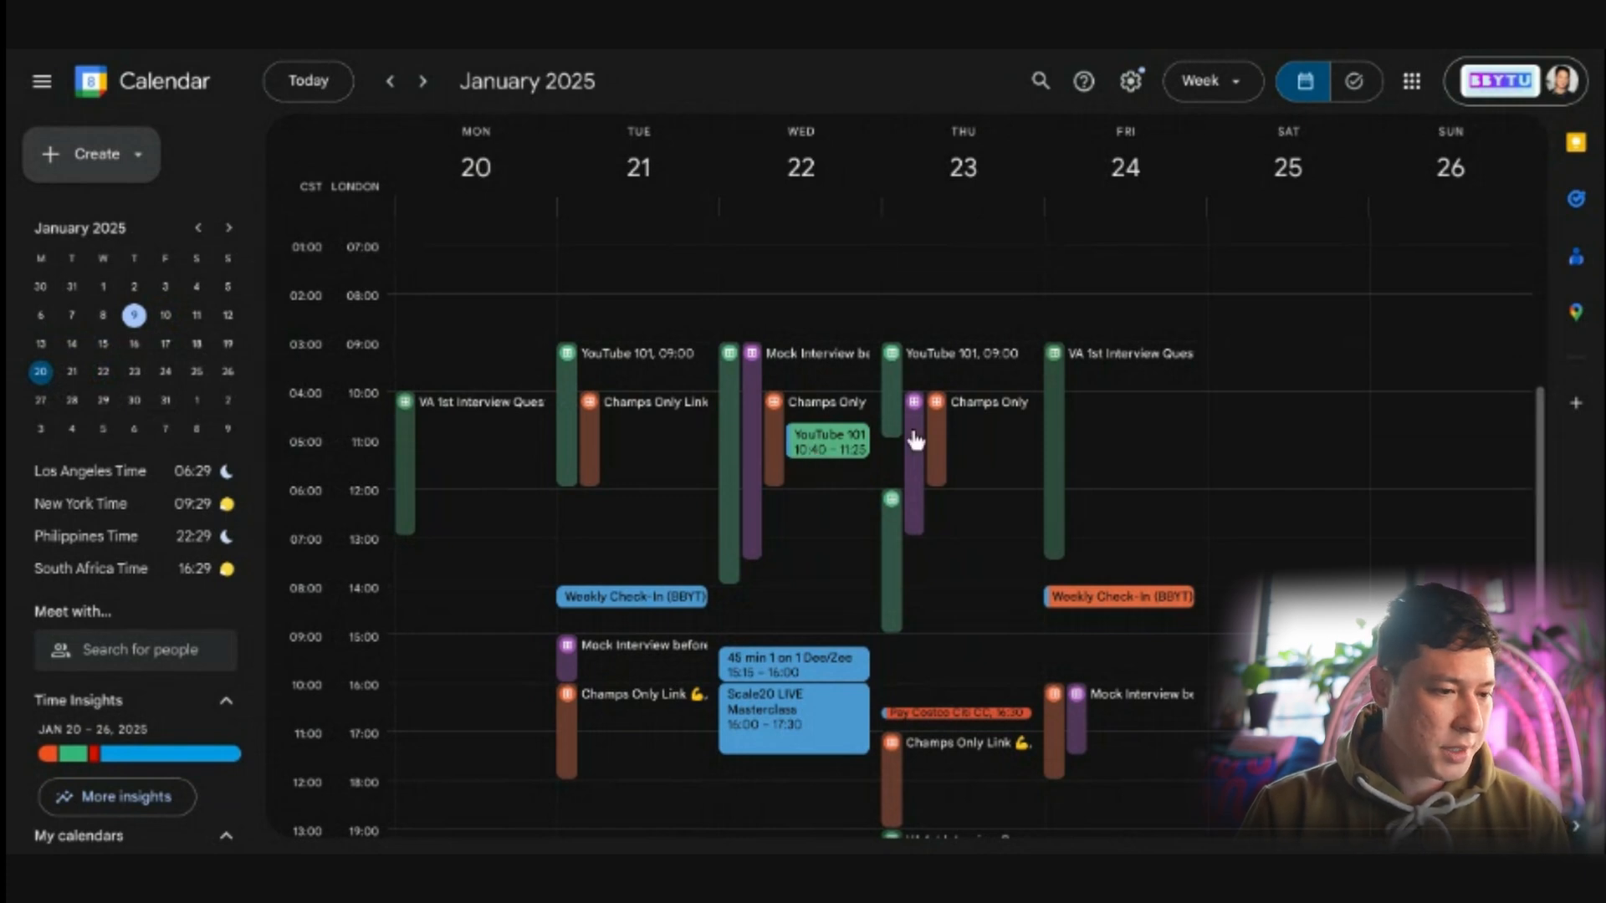
# Step: Examine the booked YouTube 101 event on Wednesday 22, including its title, guests, business name and description, and close it
pyautogui.click(839, 449)
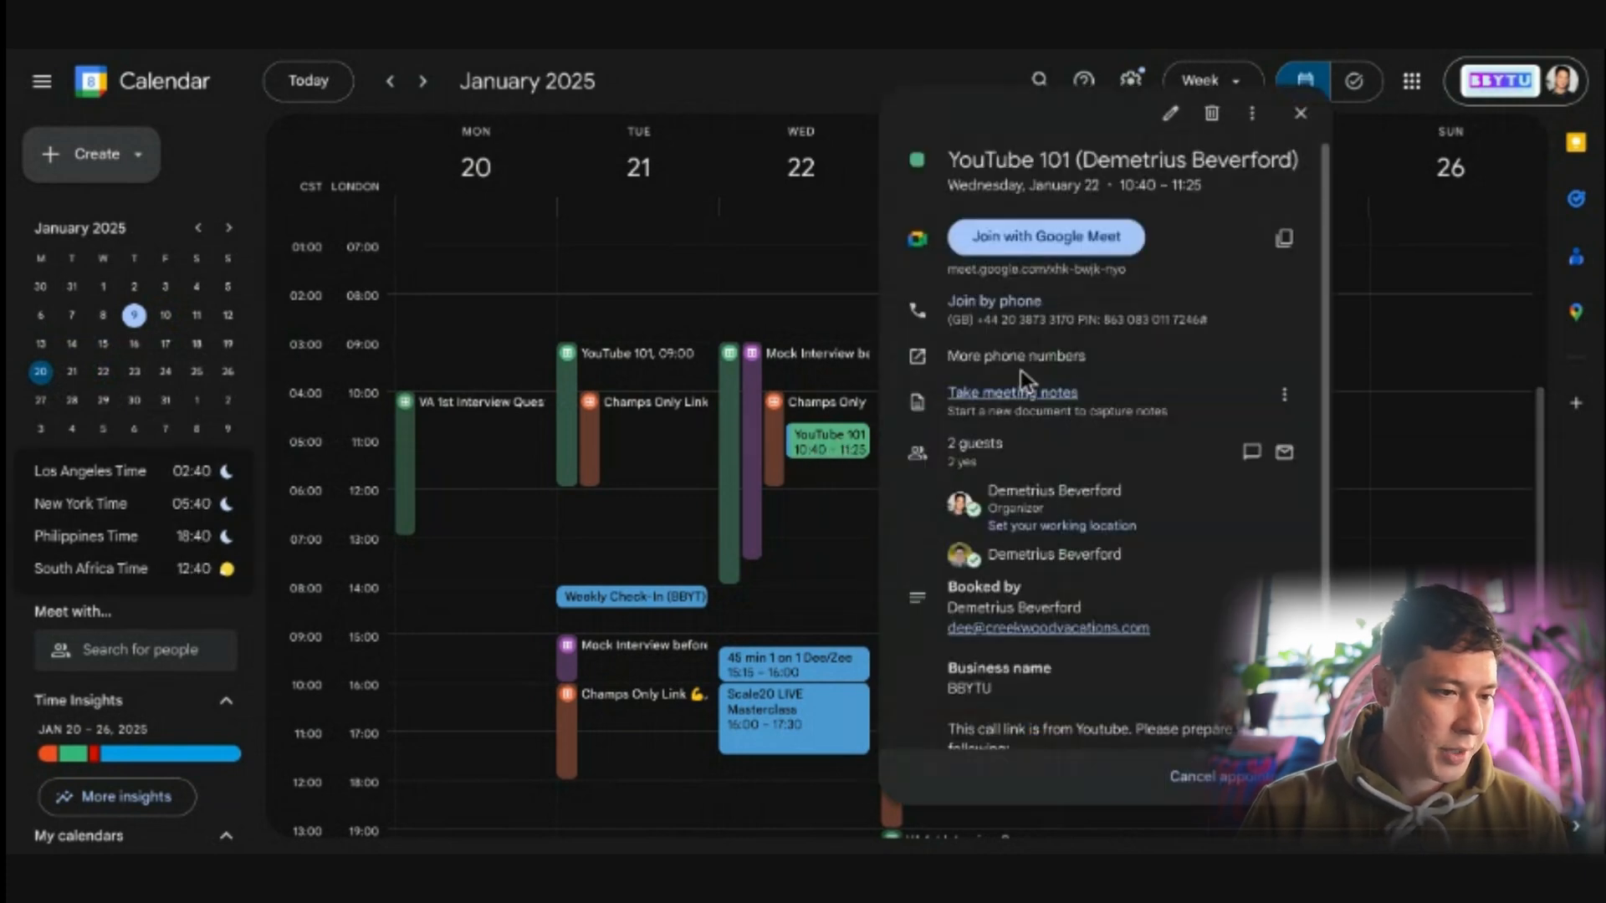
pyautogui.moveTo(993, 167); pyautogui.dragTo(1299, 157)
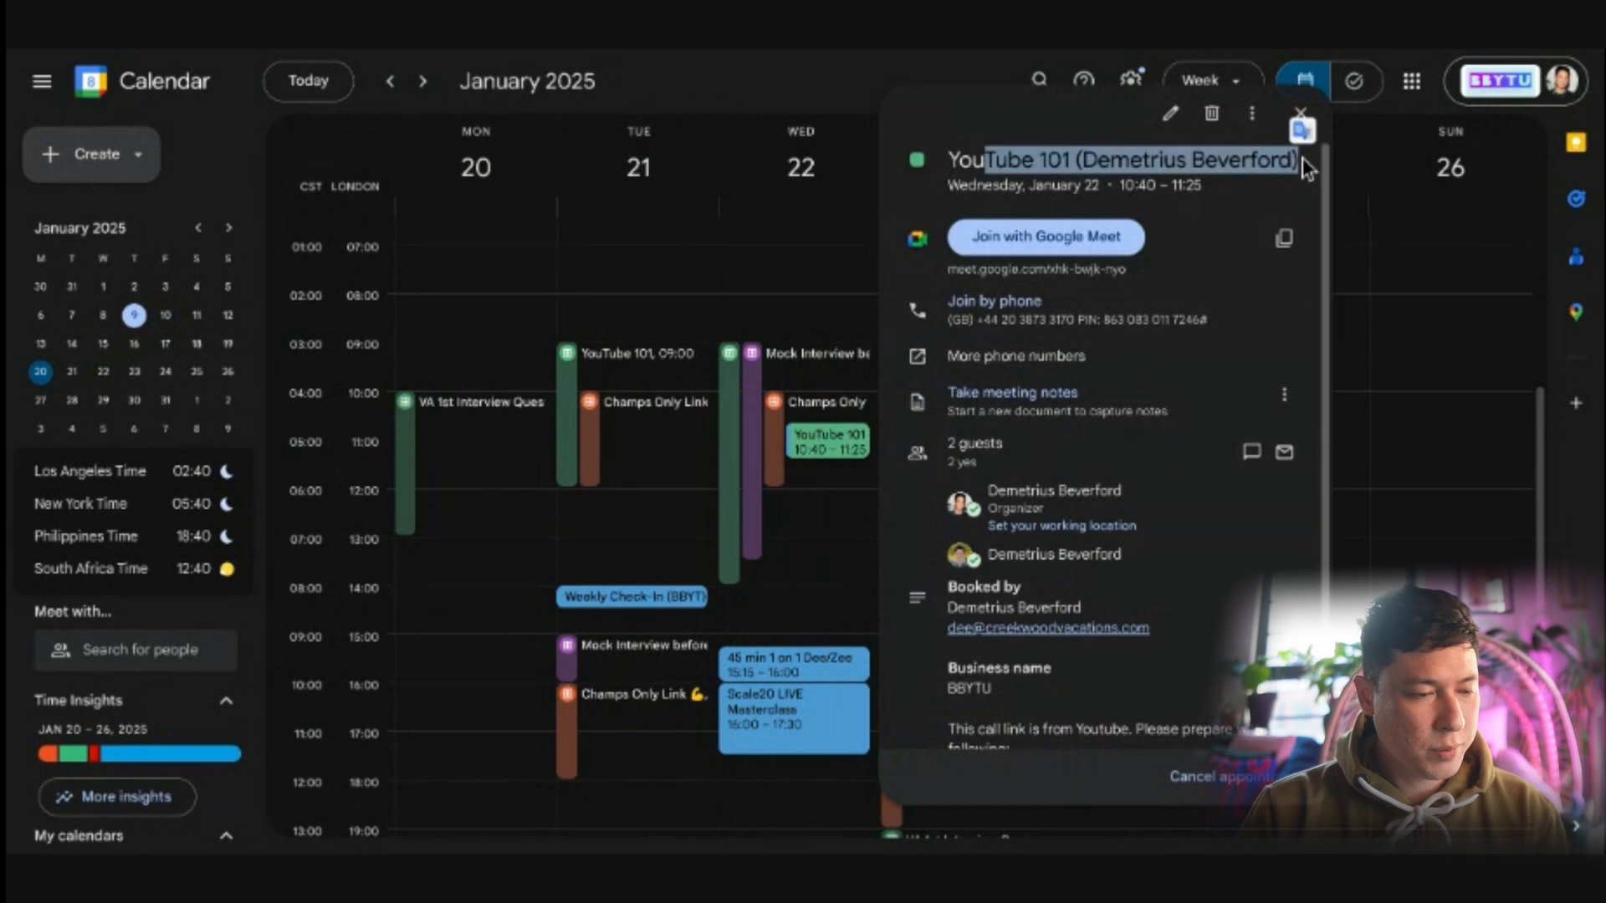
pyautogui.moveTo(1143, 171); pyautogui.dragTo(1298, 159)
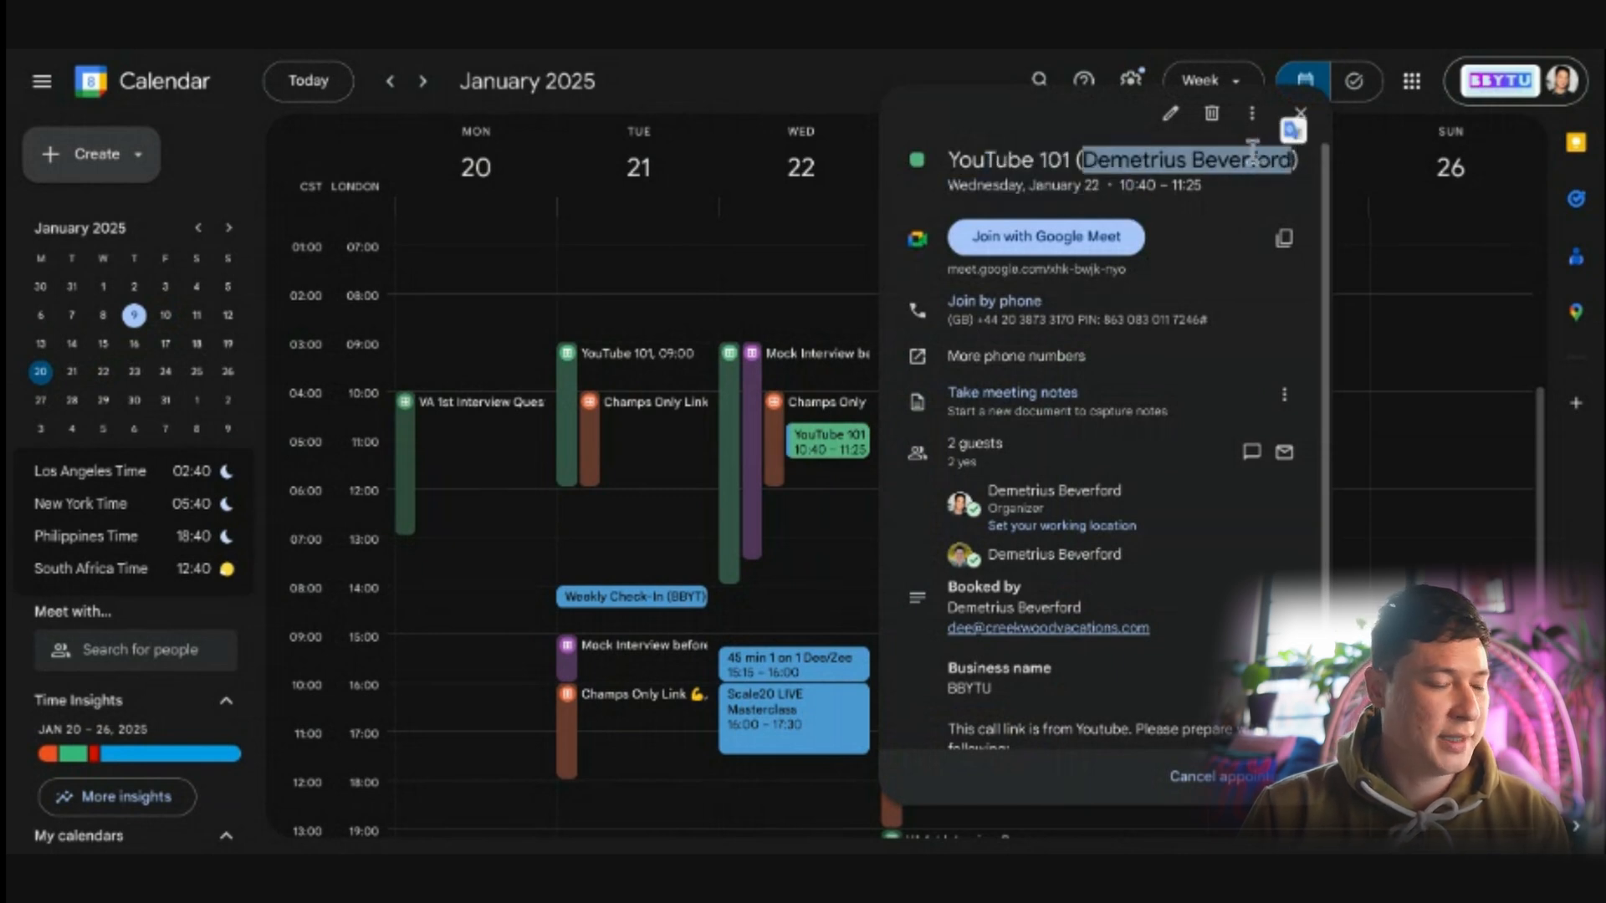
pyautogui.scroll(-1, 1048, 159)
pyautogui.scroll(-1, 1138, 415)
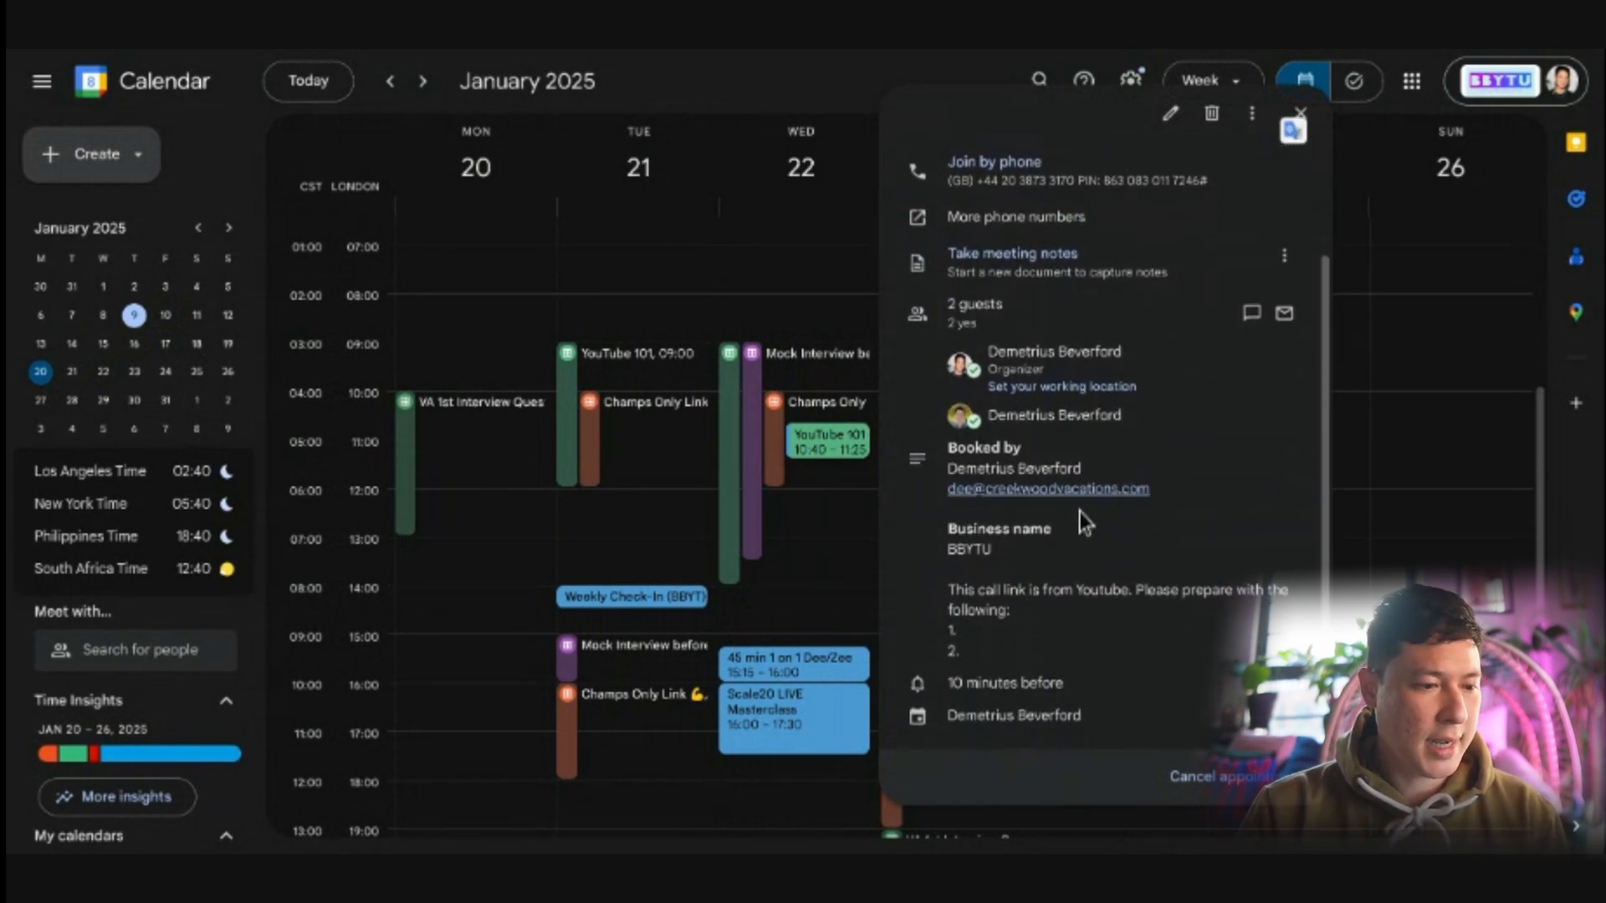
pyautogui.moveTo(957, 528); pyautogui.dragTo(1125, 656)
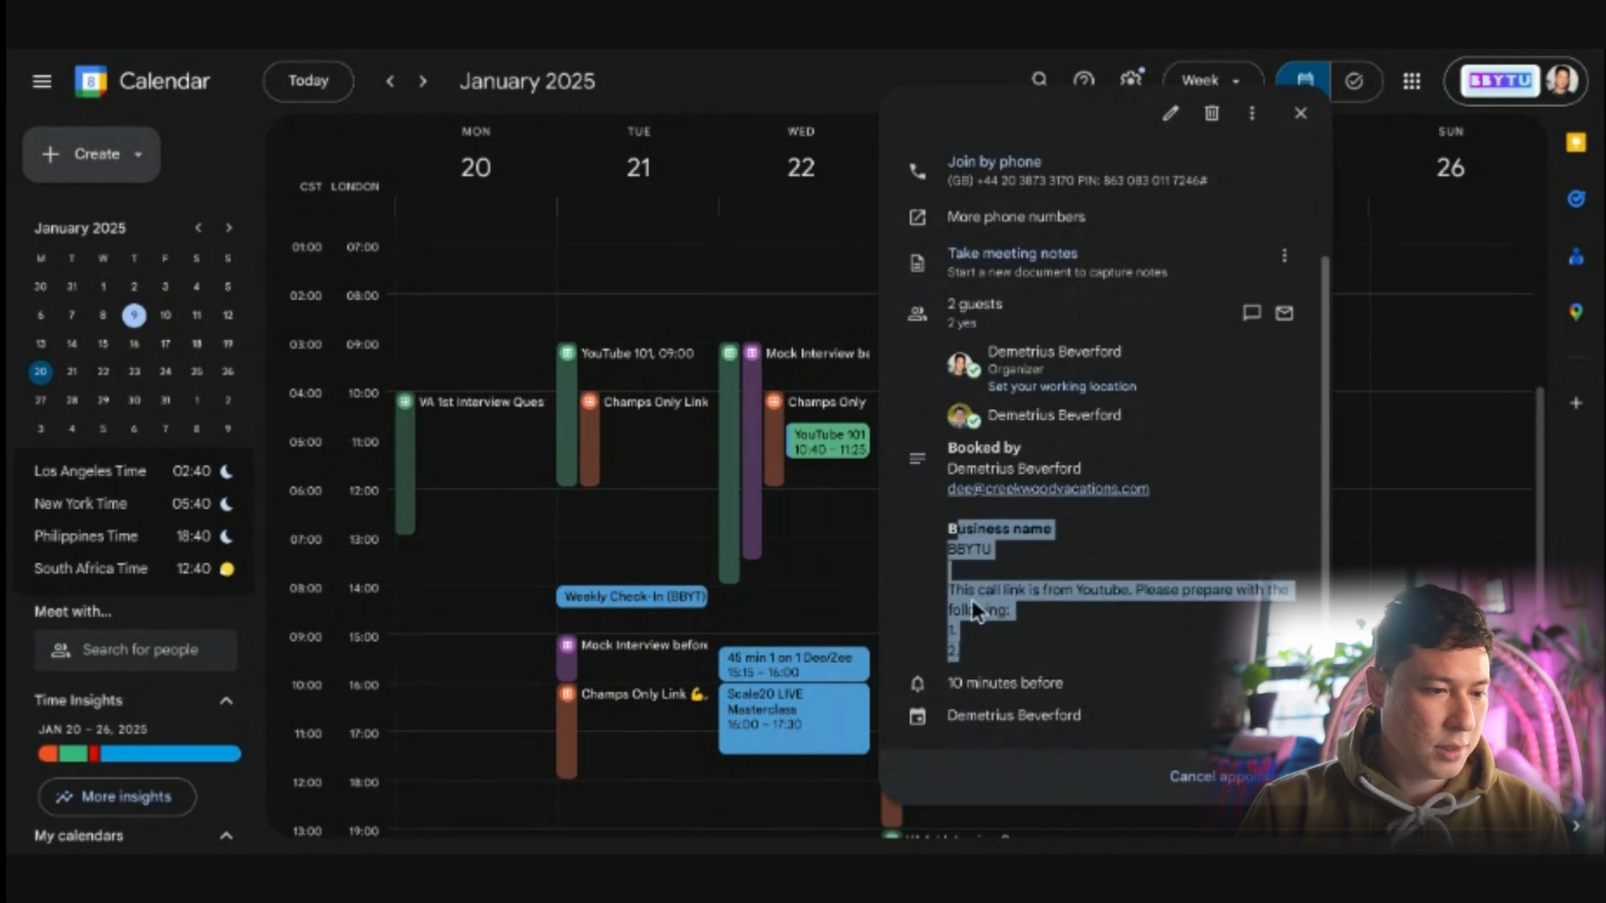
pyautogui.click(1300, 113)
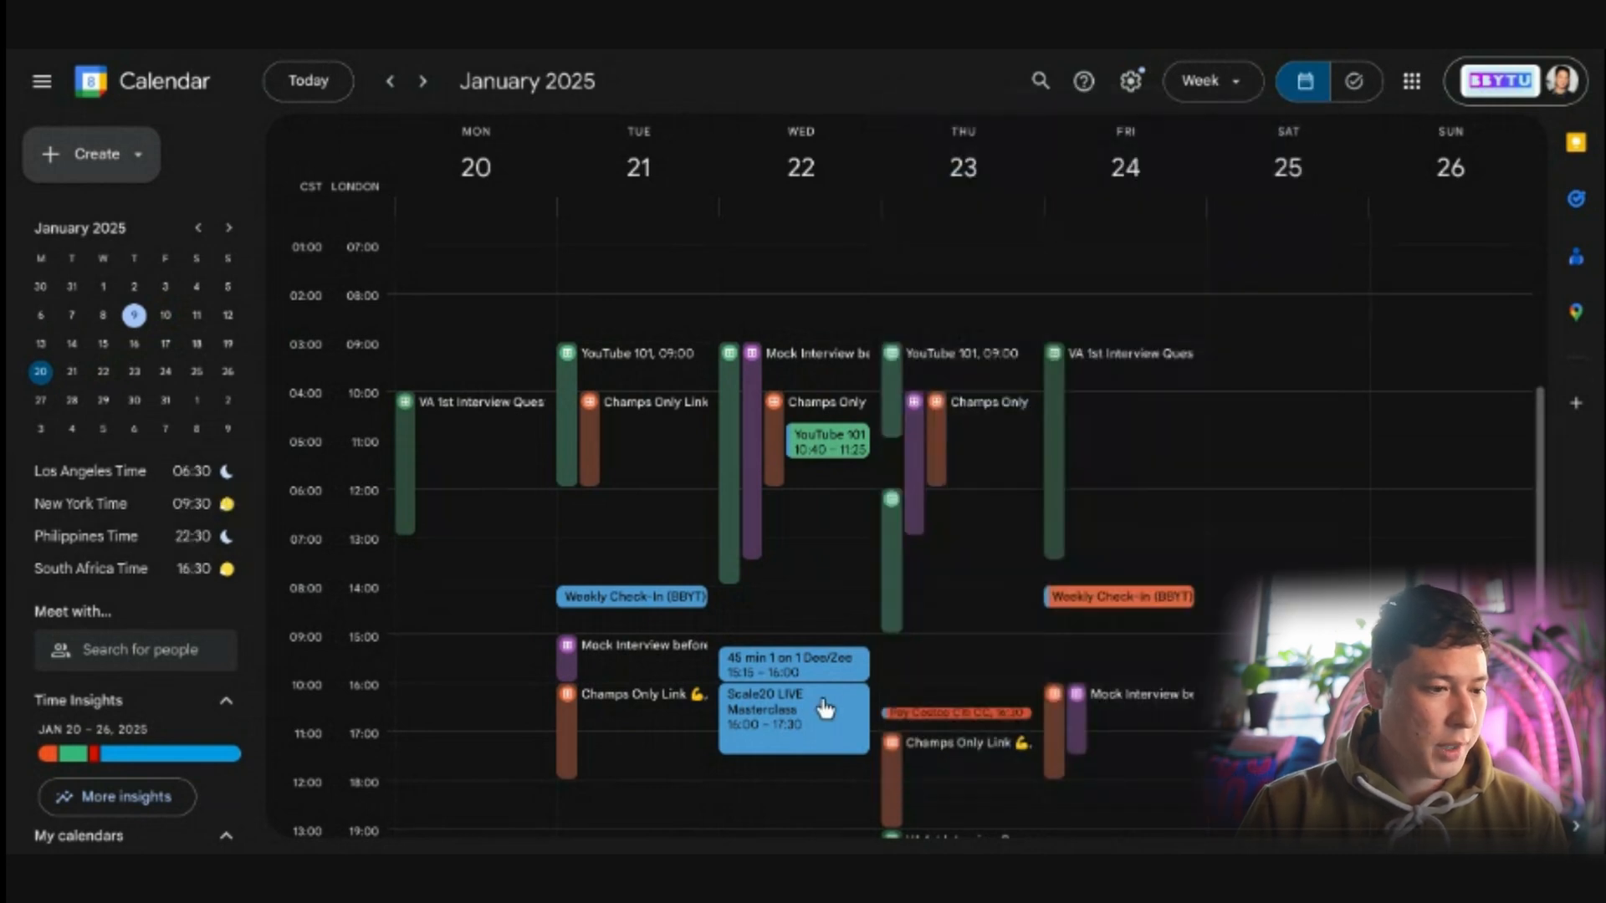
pyautogui.scroll(2, 824, 706)
pyautogui.scroll(-1, 817, 315)
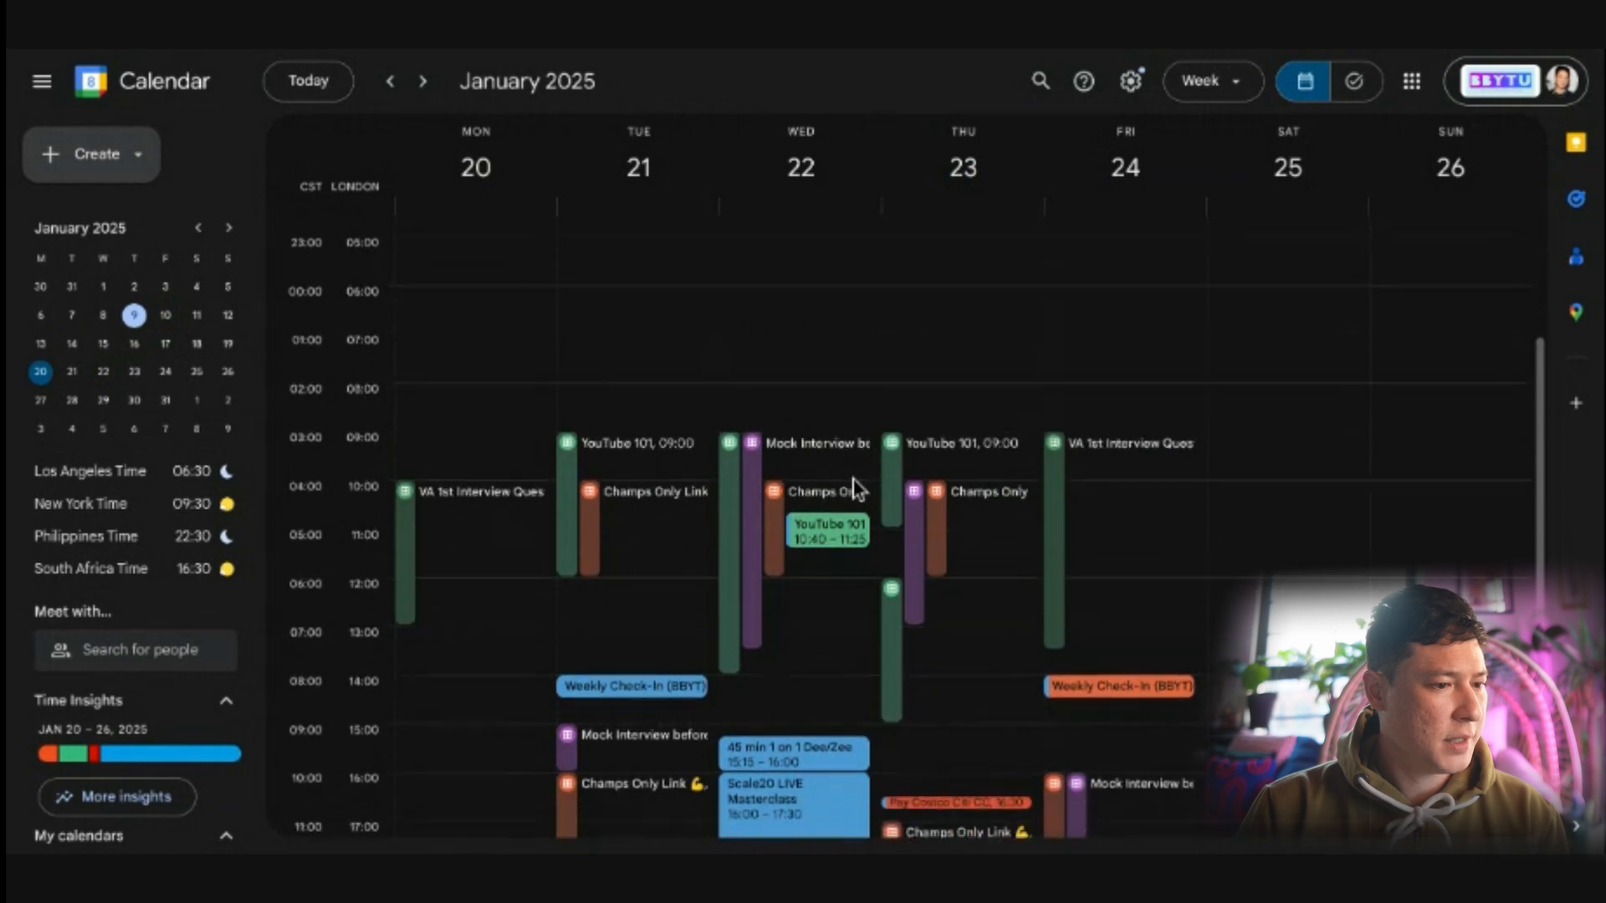
pyautogui.click(815, 514)
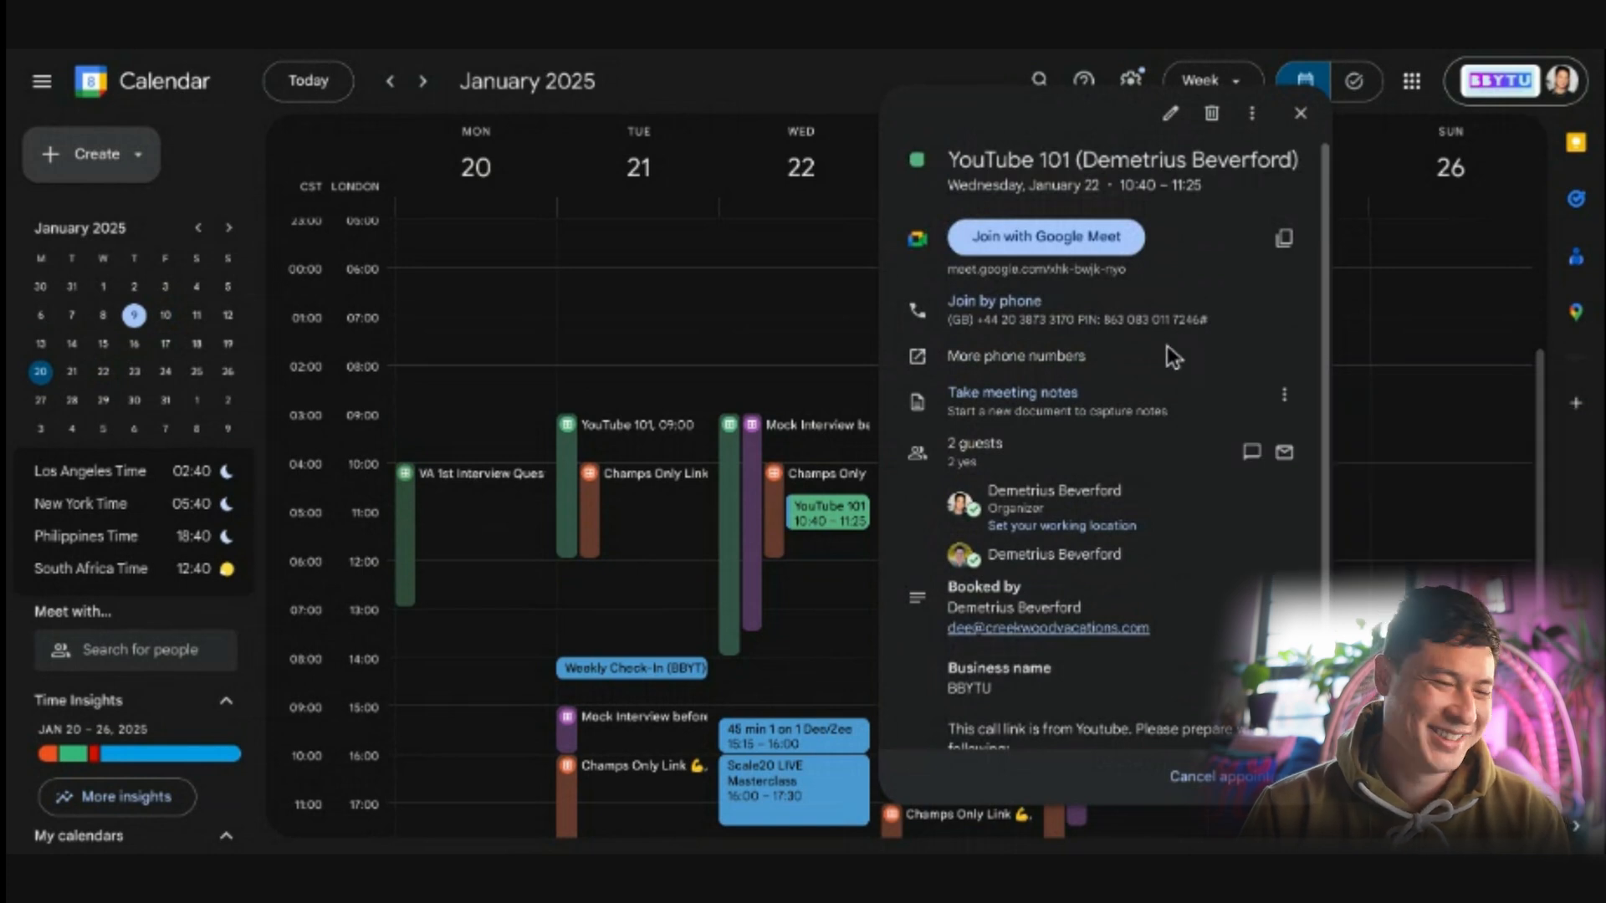
pyautogui.click(1301, 116)
# Step: Move the YouTube 101 booking on Wednesday 22 to 12:10 – 12:55 and send guests a message starting "Had to move for another appointment, double book."
pyautogui.moveTo(820, 520); pyautogui.dragTo(813, 585)
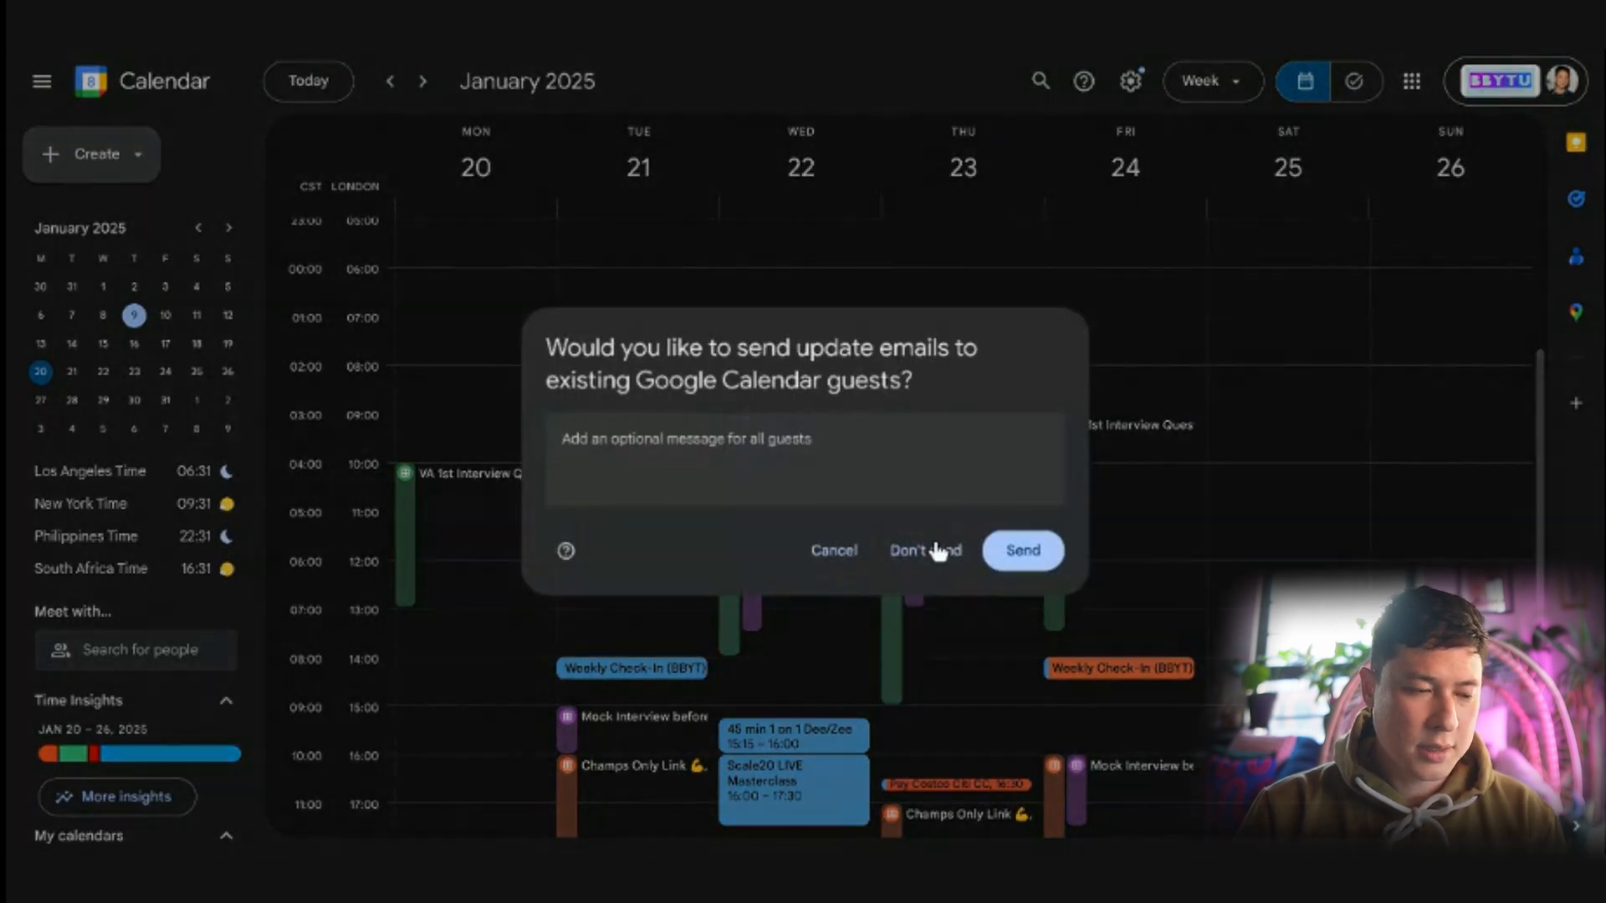
pyautogui.click(863, 553)
pyautogui.moveTo(823, 514); pyautogui.dragTo(817, 583)
pyautogui.click(788, 450)
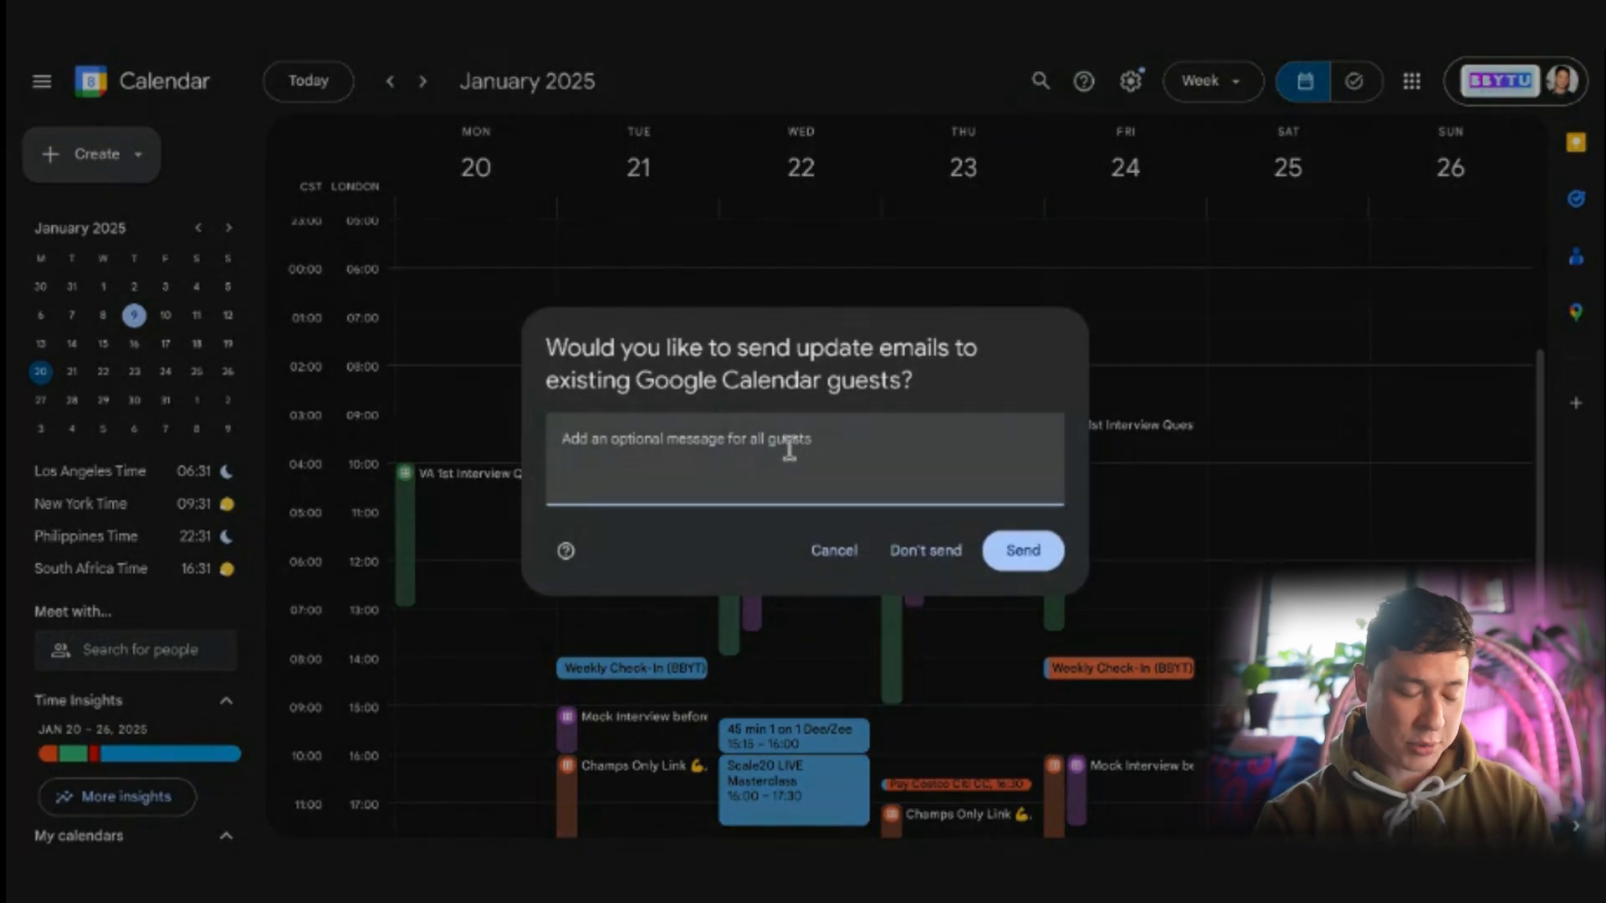
pyautogui.write('Hav')
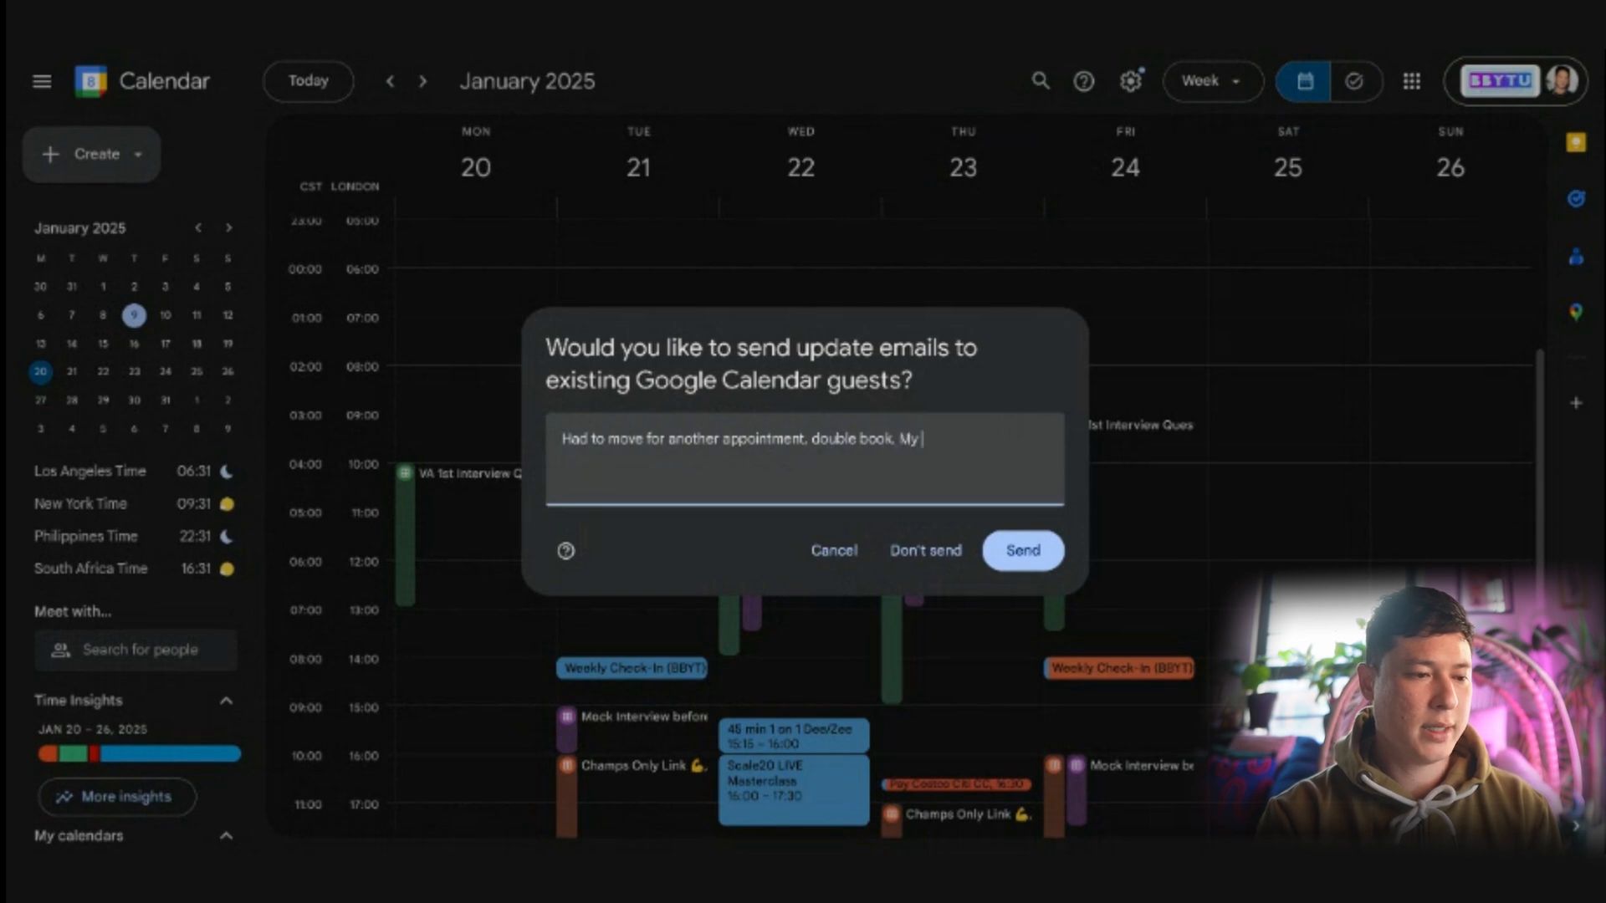
pyautogui.click(1022, 551)
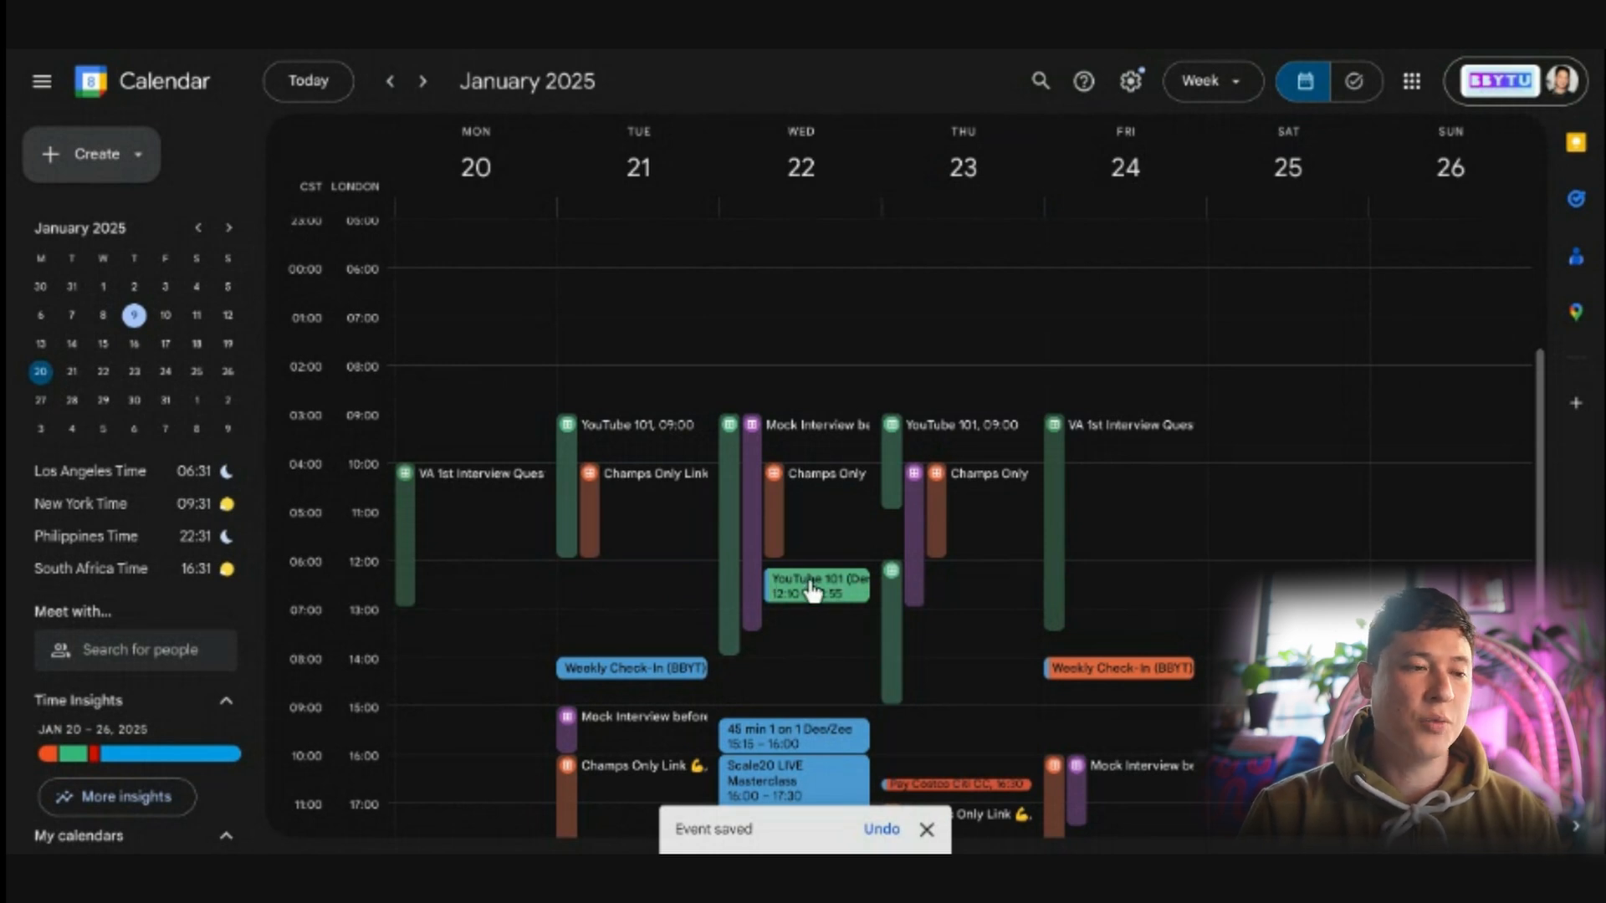
pyautogui.click(811, 590)
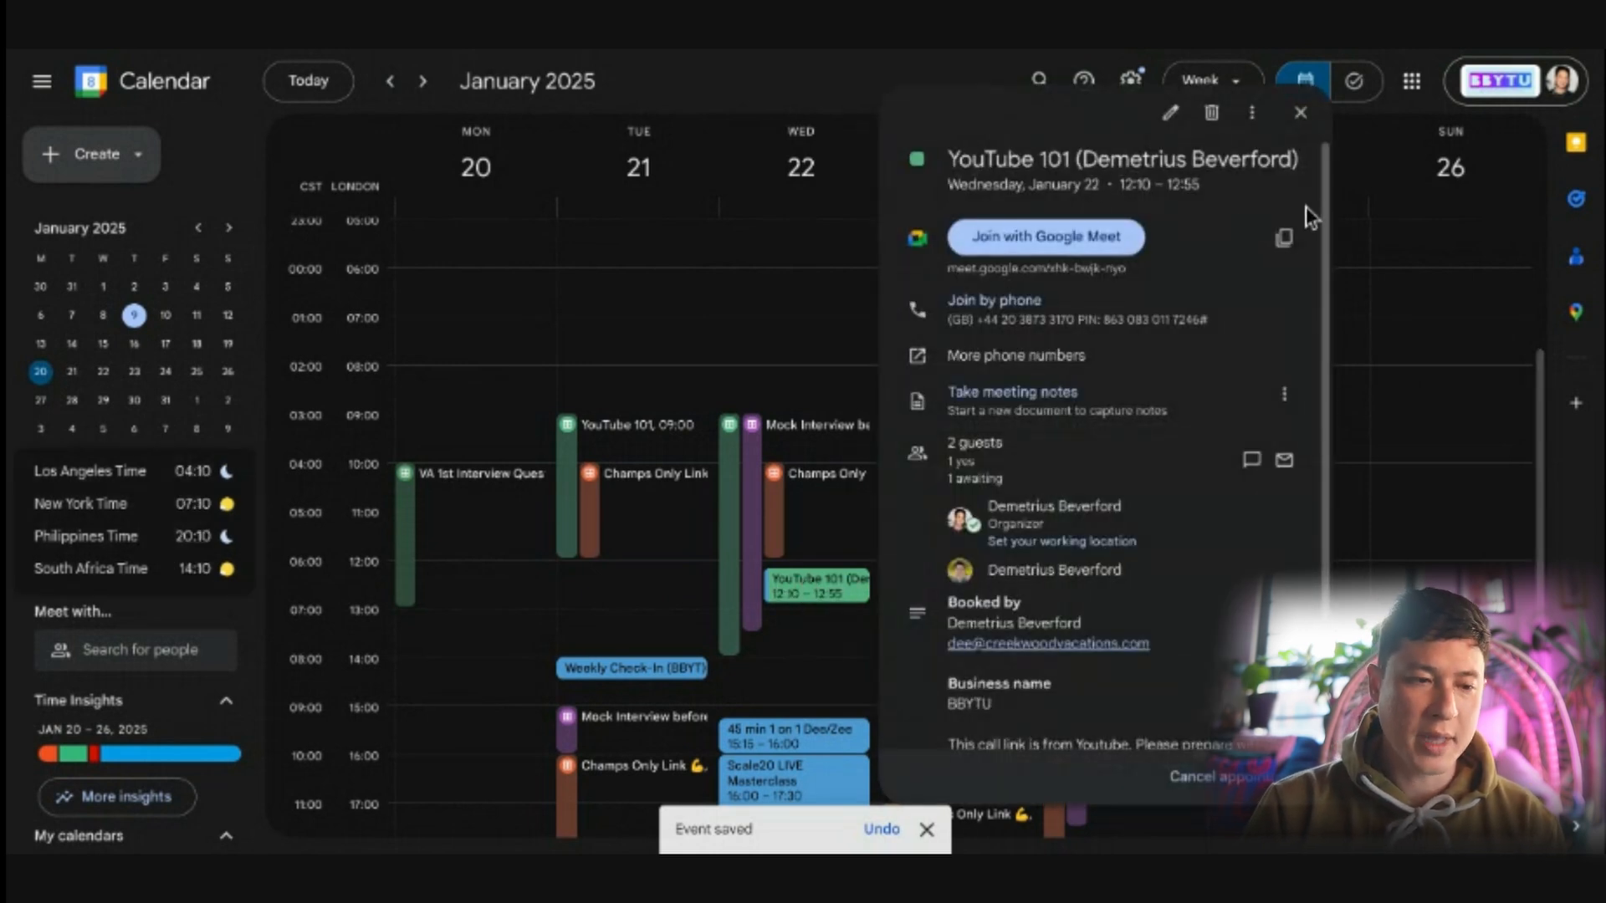
pyautogui.click(1300, 112)
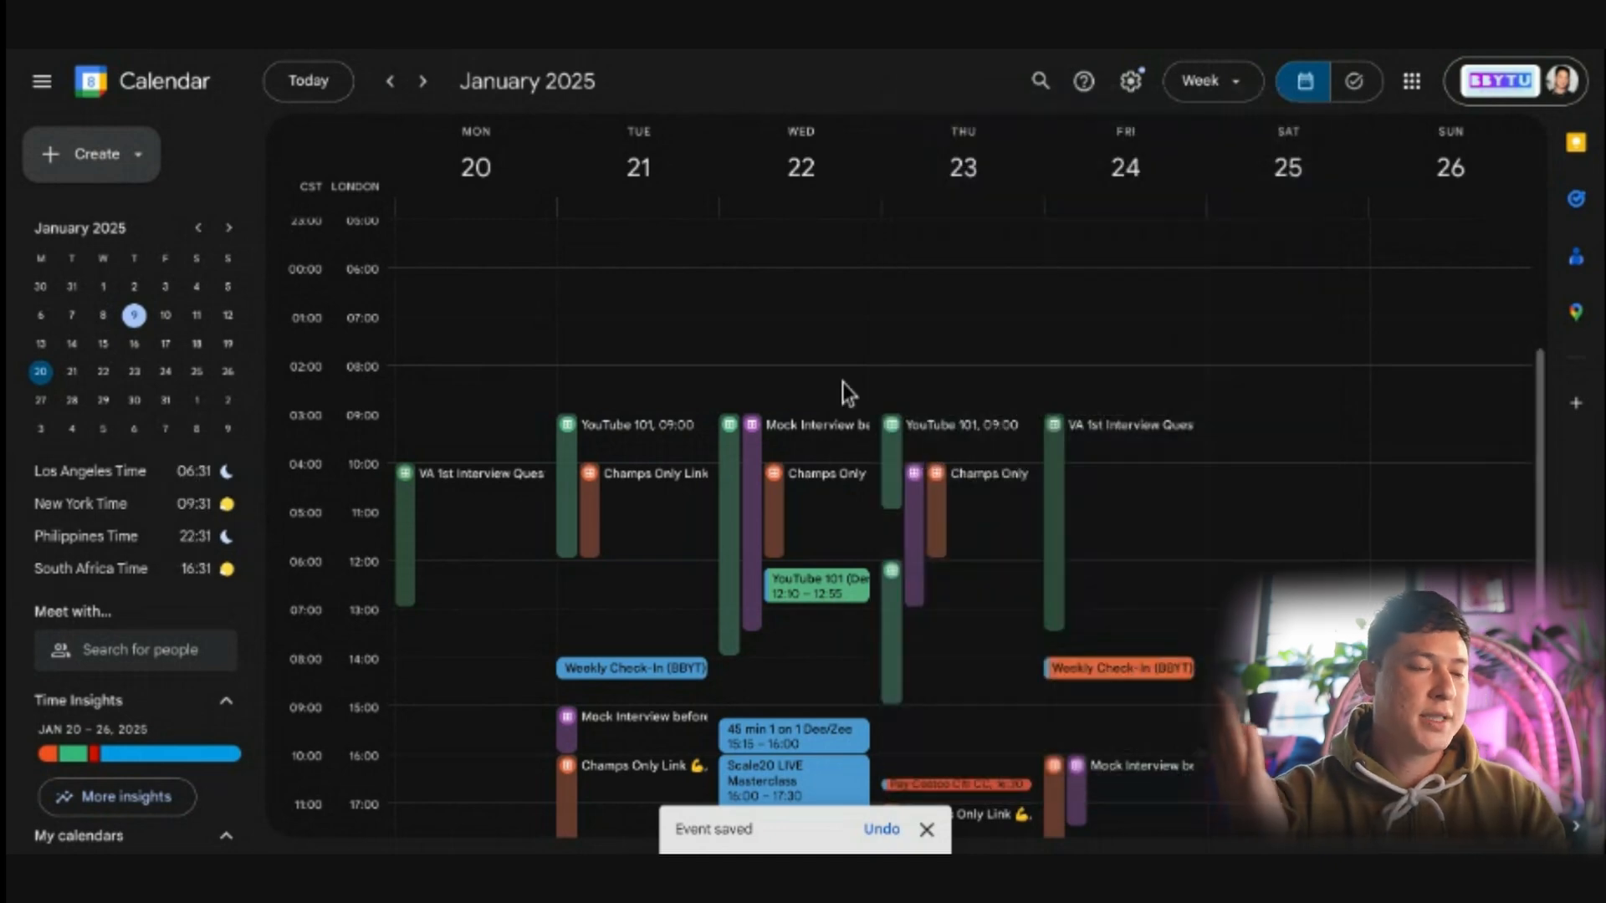